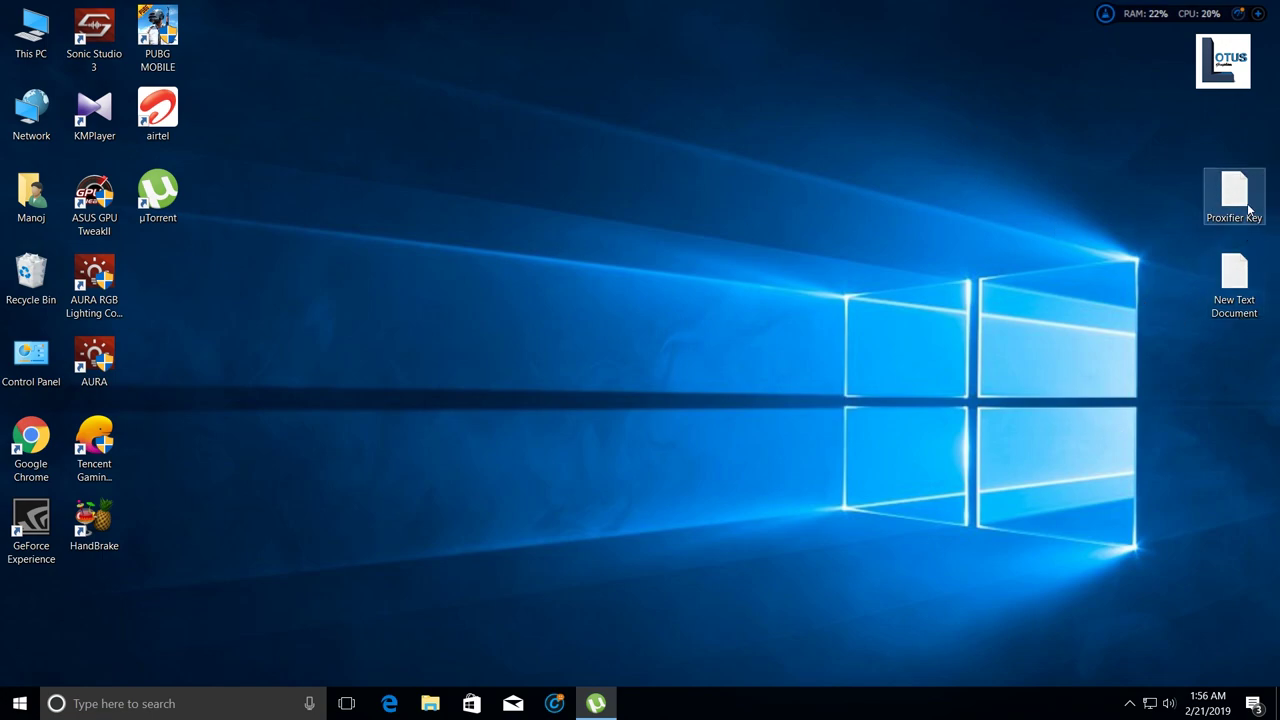
# Open the New Text Document note, review the Proxifier and PUBG Lite PC download links, then close it
pyautogui.doubleClick(1230, 305)
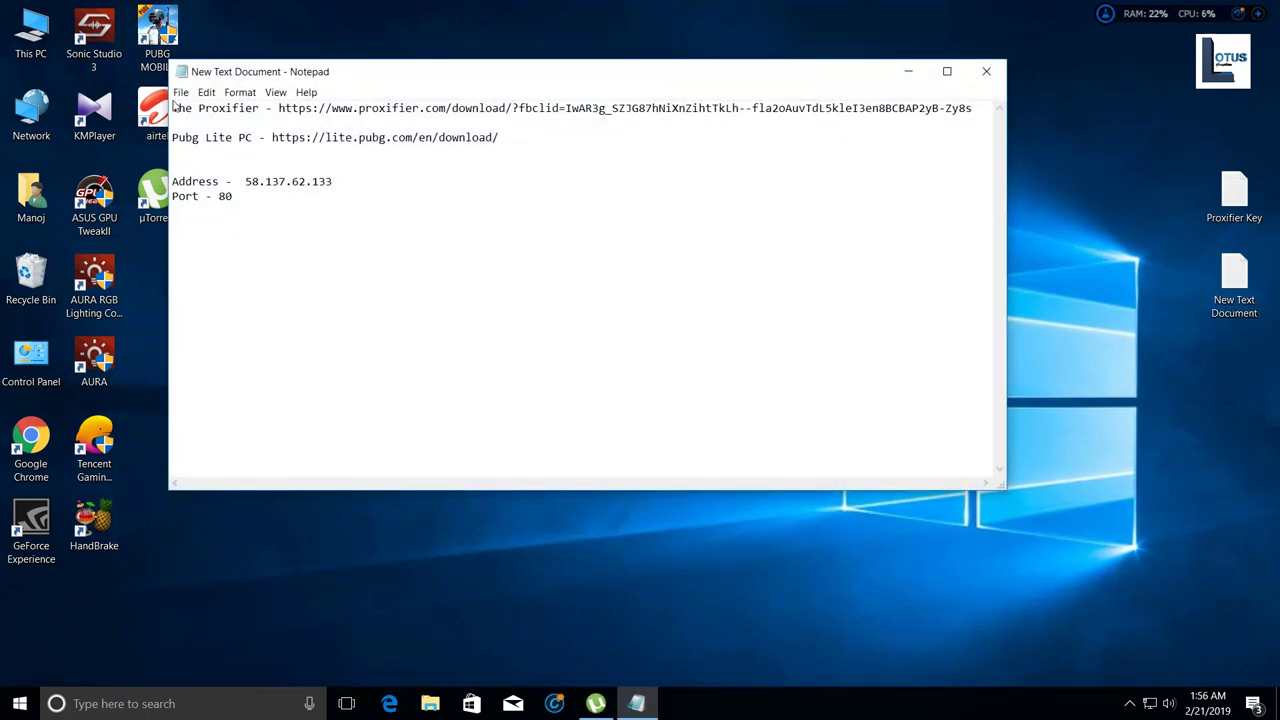
pyautogui.moveTo(172, 106); pyautogui.dragTo(968, 110)
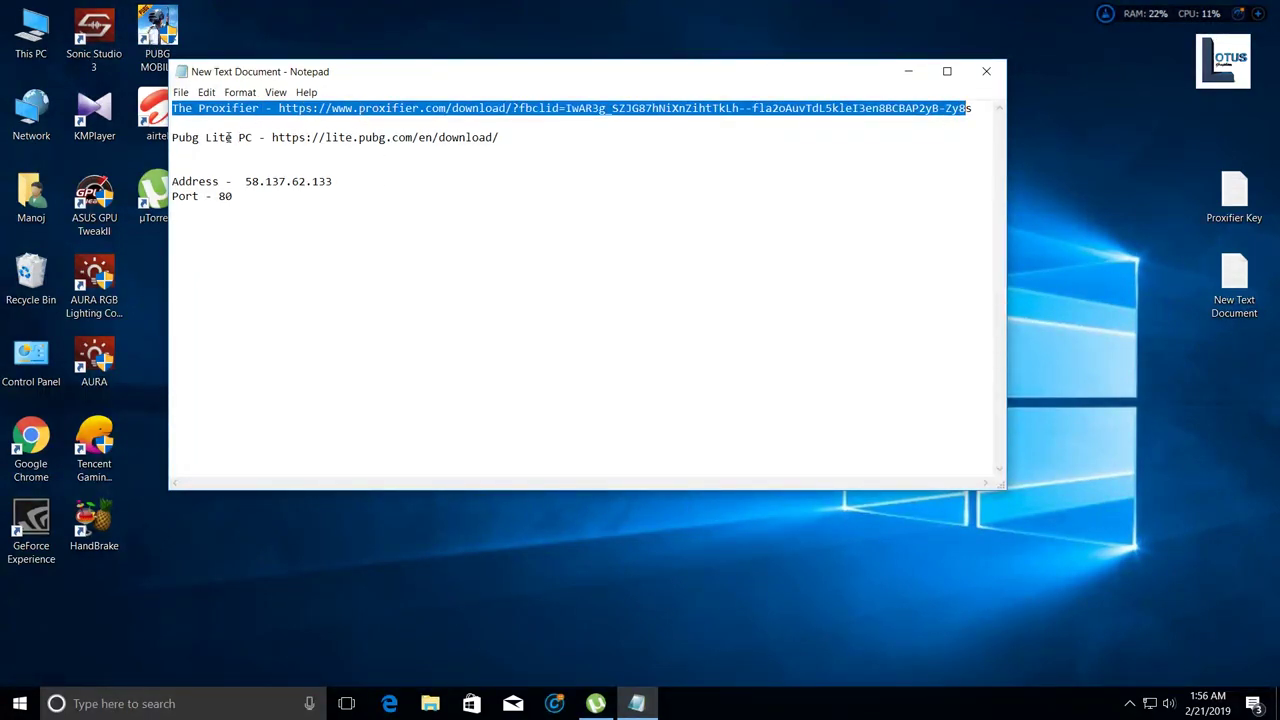
pyautogui.moveTo(173, 137); pyautogui.dragTo(511, 143)
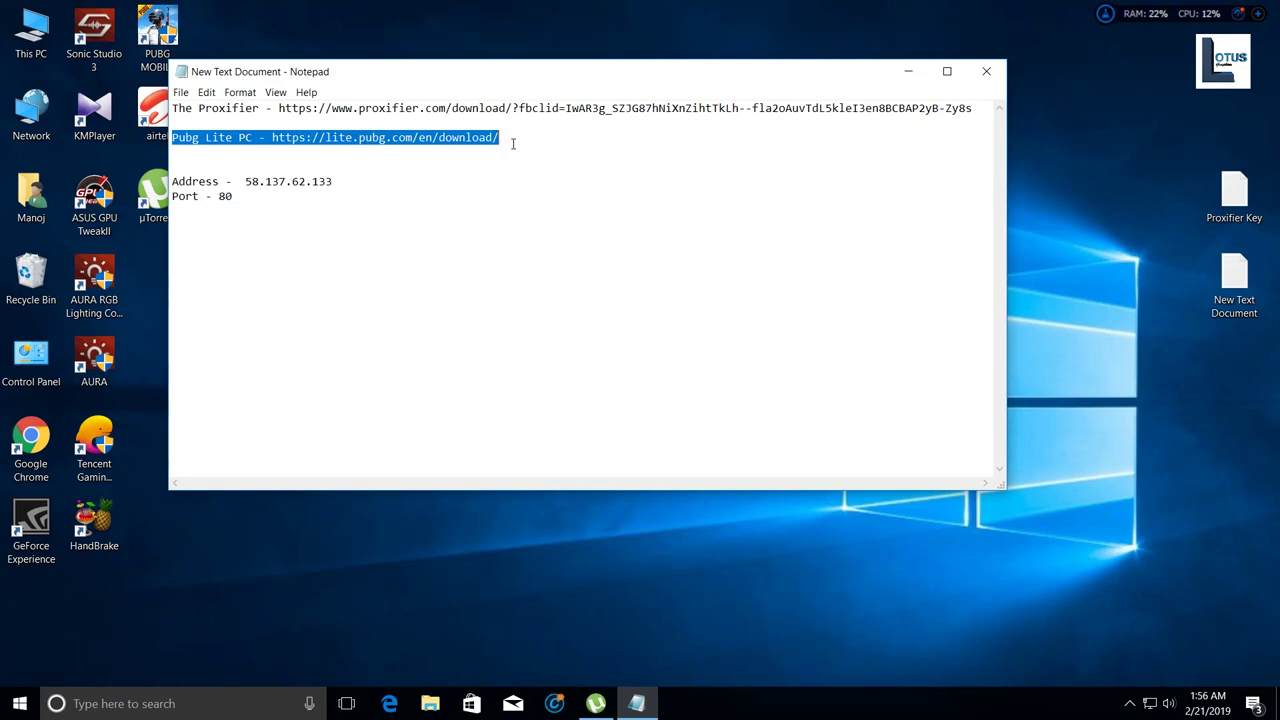
pyautogui.click(438, 237)
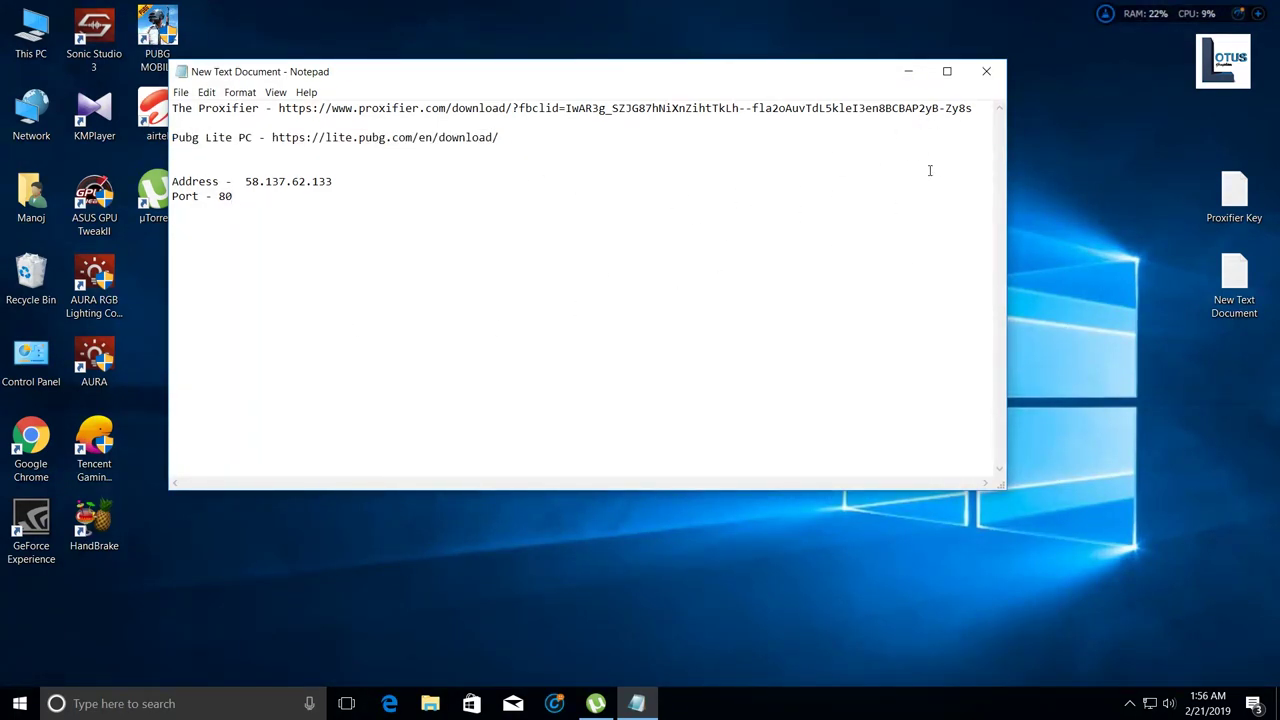
pyautogui.click(987, 79)
# Open the Proxifier Key note, review the list of licence keys, then close it
pyautogui.doubleClick(1230, 192)
pyautogui.moveTo(417, 342); pyautogui.dragTo(229, 110)
pyautogui.click(464, 196)
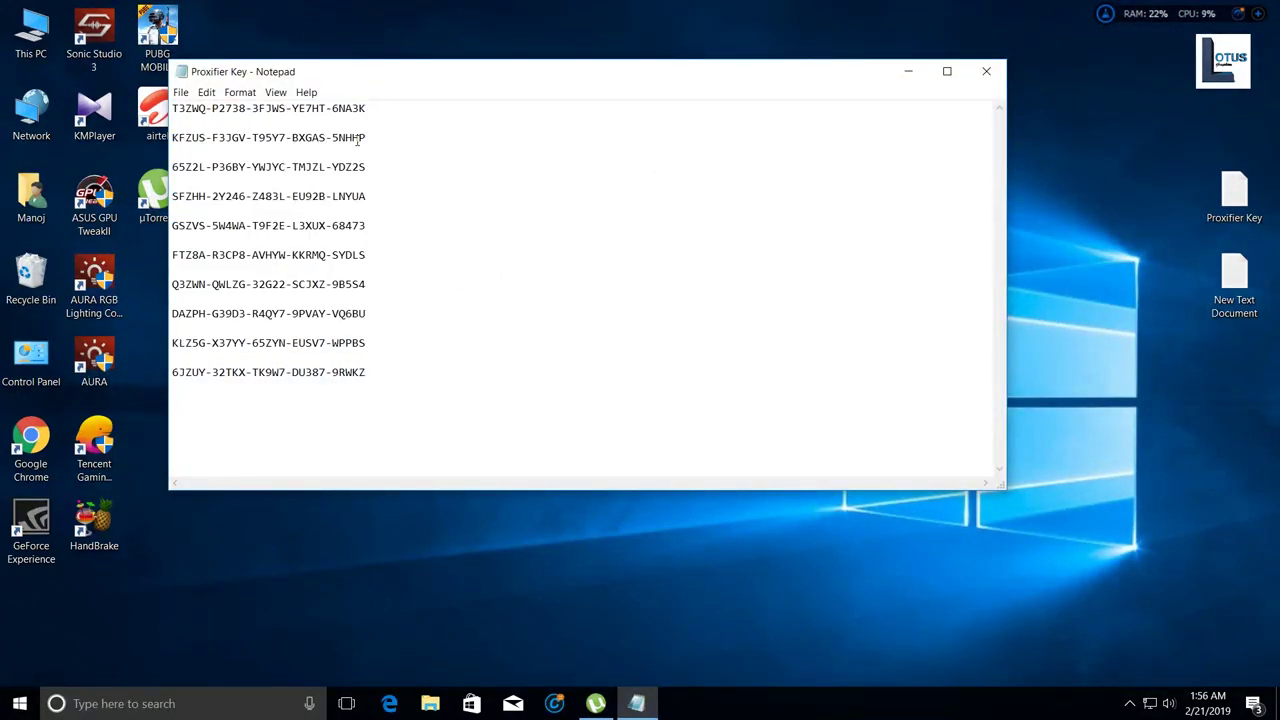
pyautogui.click(986, 71)
# Refresh the desktop and launch Google Chrome
pyautogui.rightClick(517, 240)
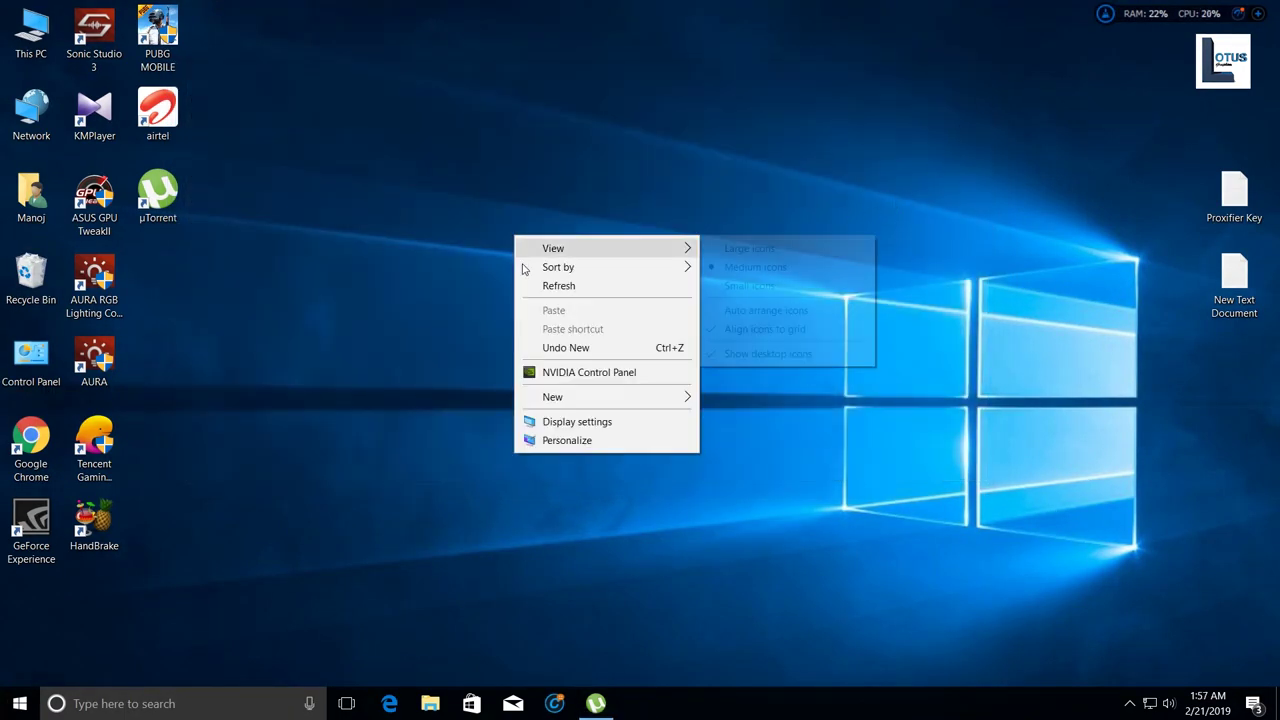
pyautogui.click(543, 284)
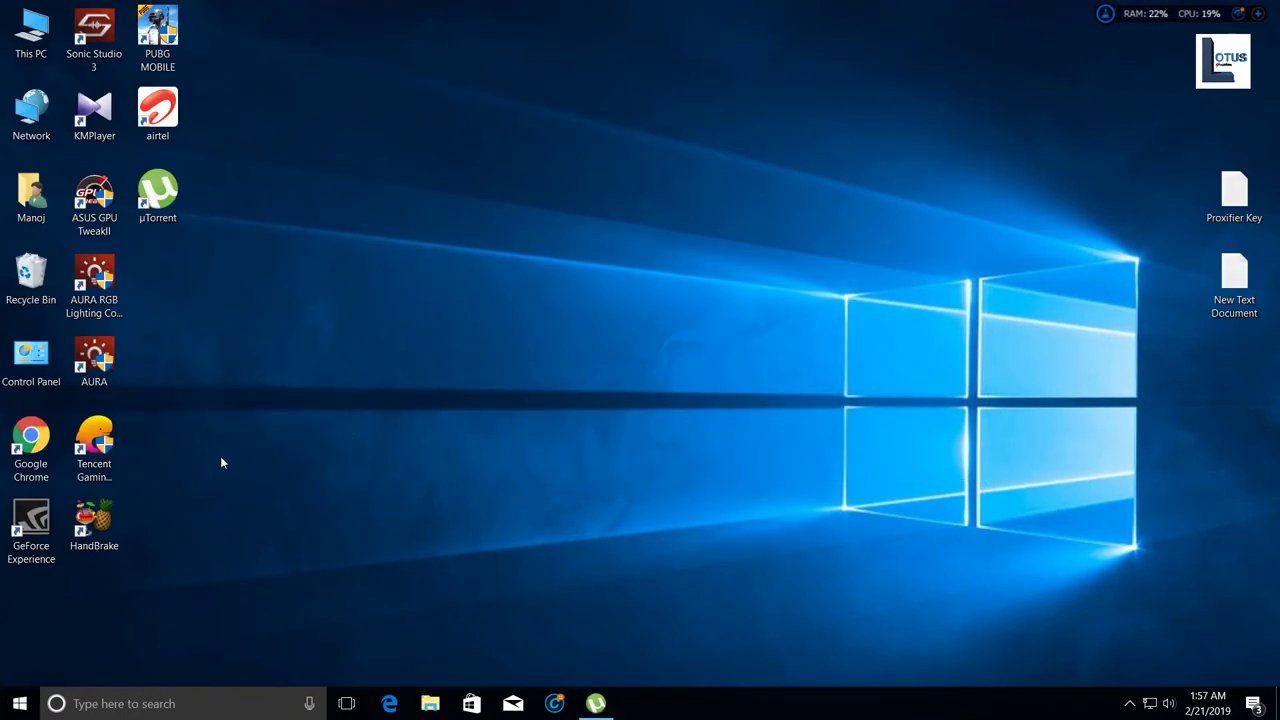
pyautogui.doubleClick(31, 445)
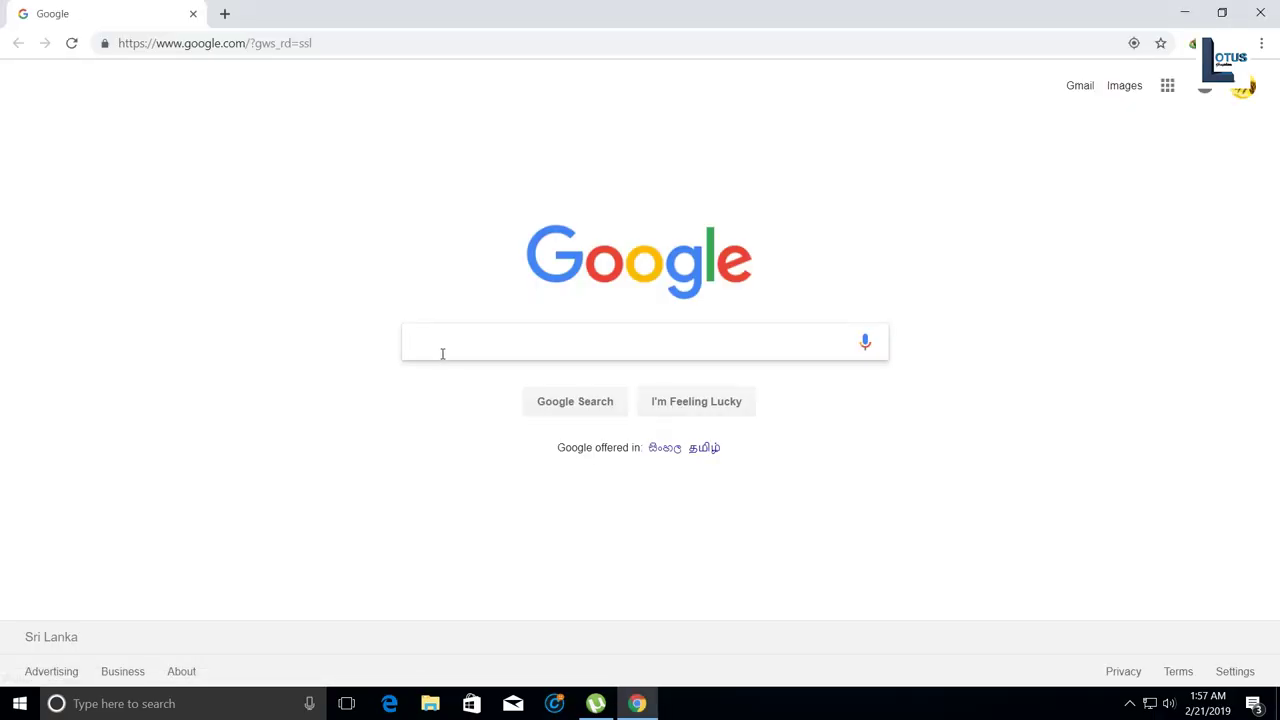
# Search Google for 'download pubg pc lite for pc' and scroll through the results
pyautogui.click(451, 348)
pyautogui.write('dow')
pyautogui.press('BackSpace')
pyautogui.press('BackSpace')
pyautogui.press('BackSpace')
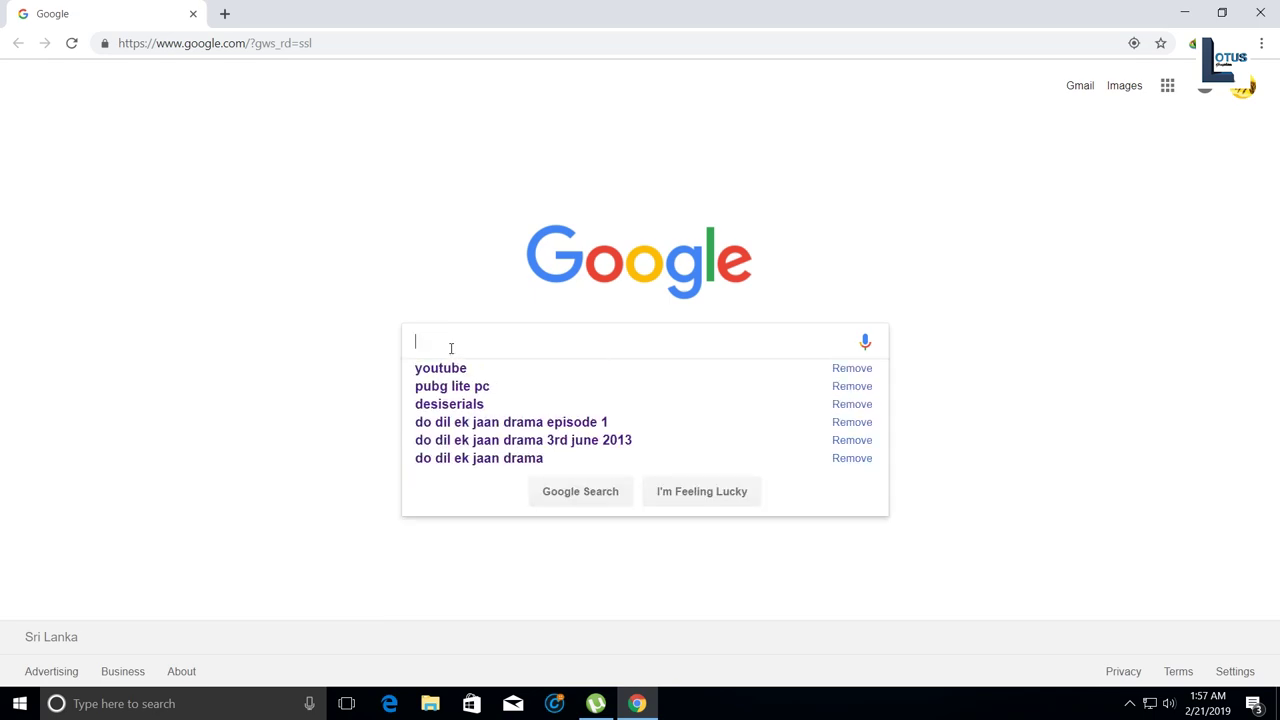
pyautogui.write('download p')
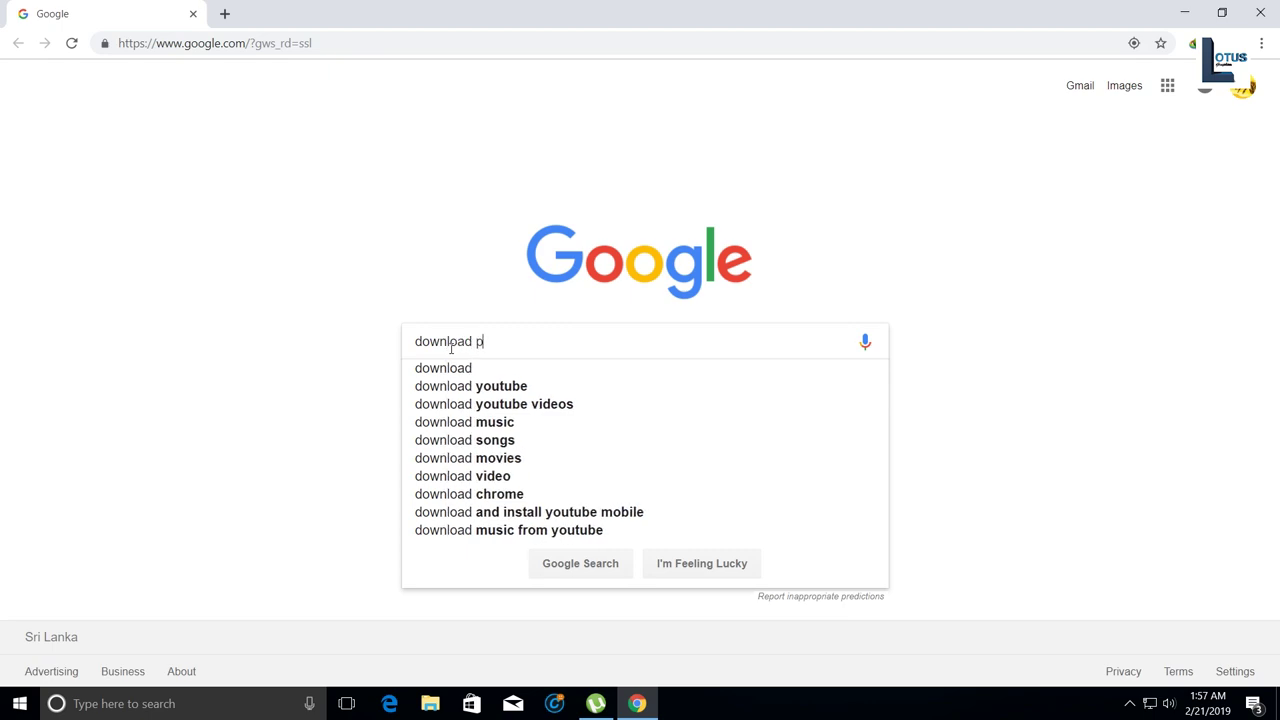
pyautogui.write('ubg ')
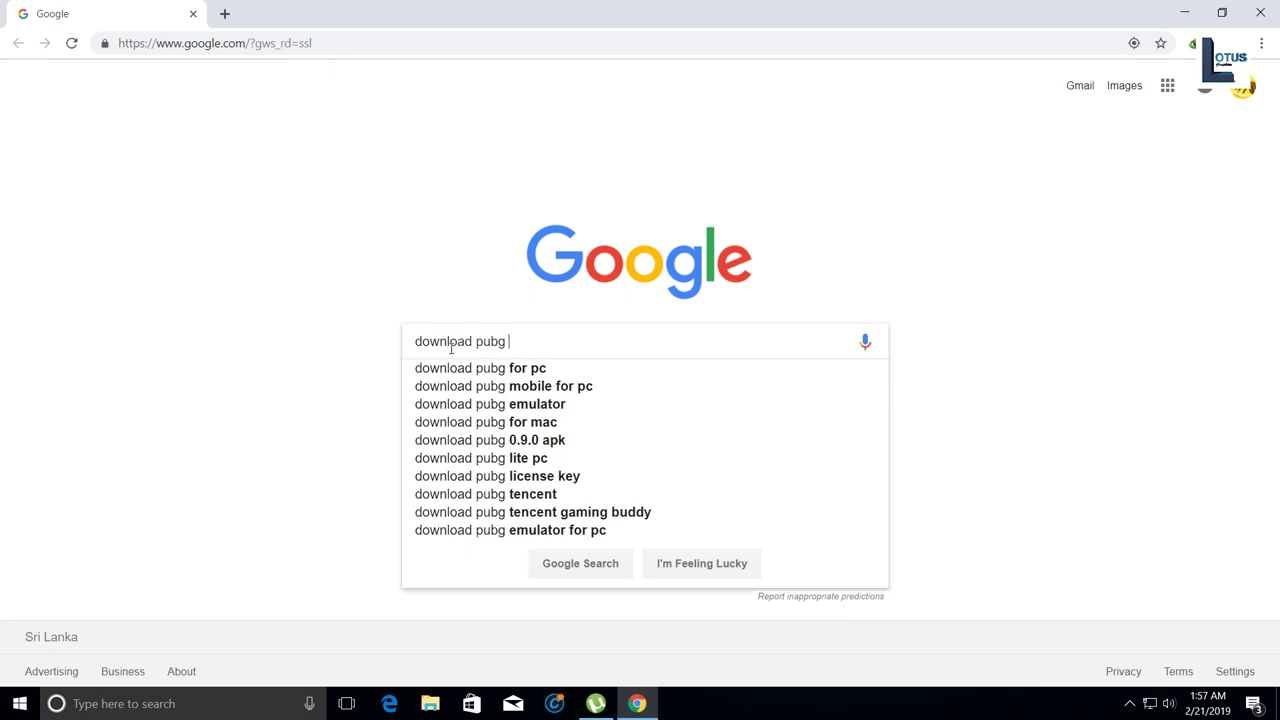
pyautogui.write('pc lite')
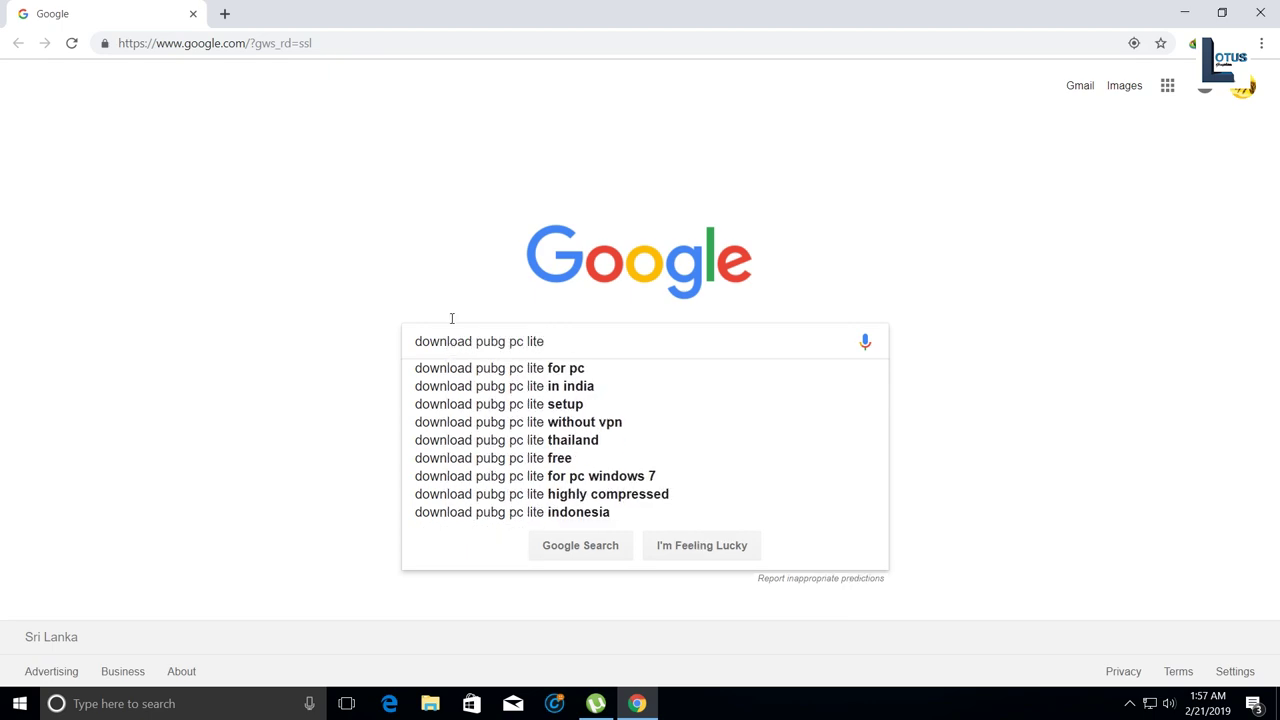
pyautogui.click(557, 370)
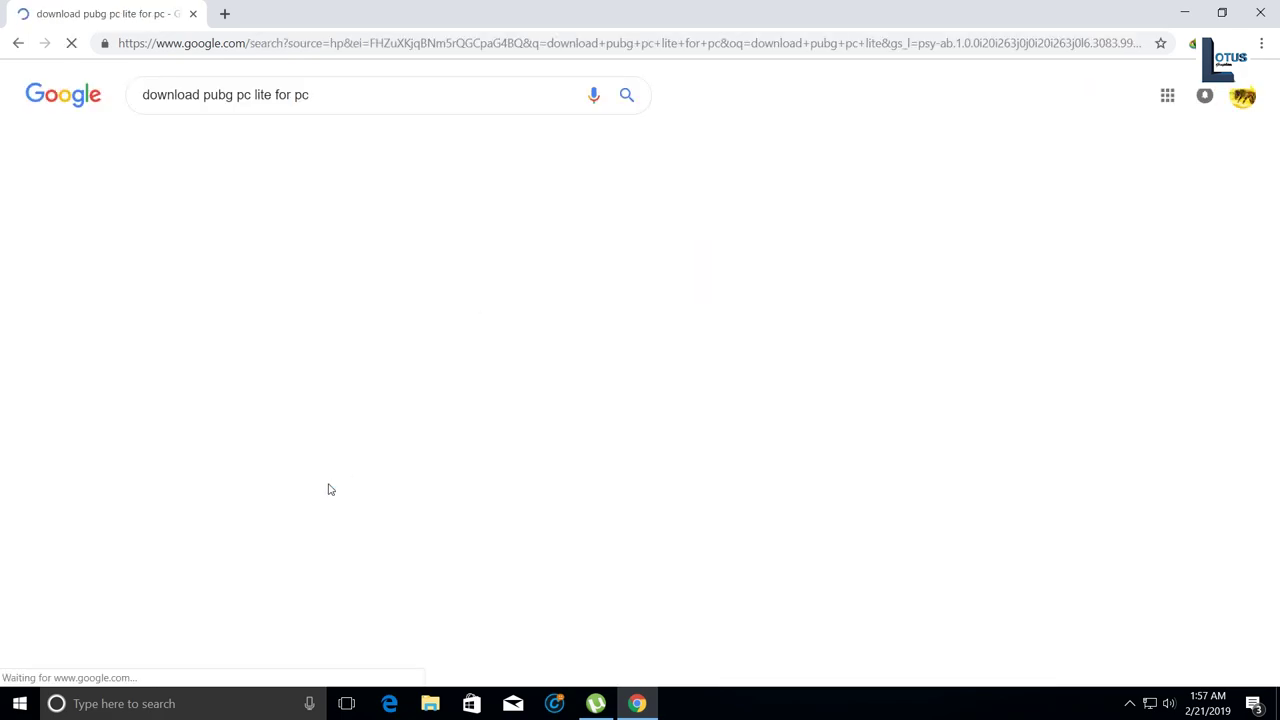
pyautogui.scroll(-3, 262, 470)
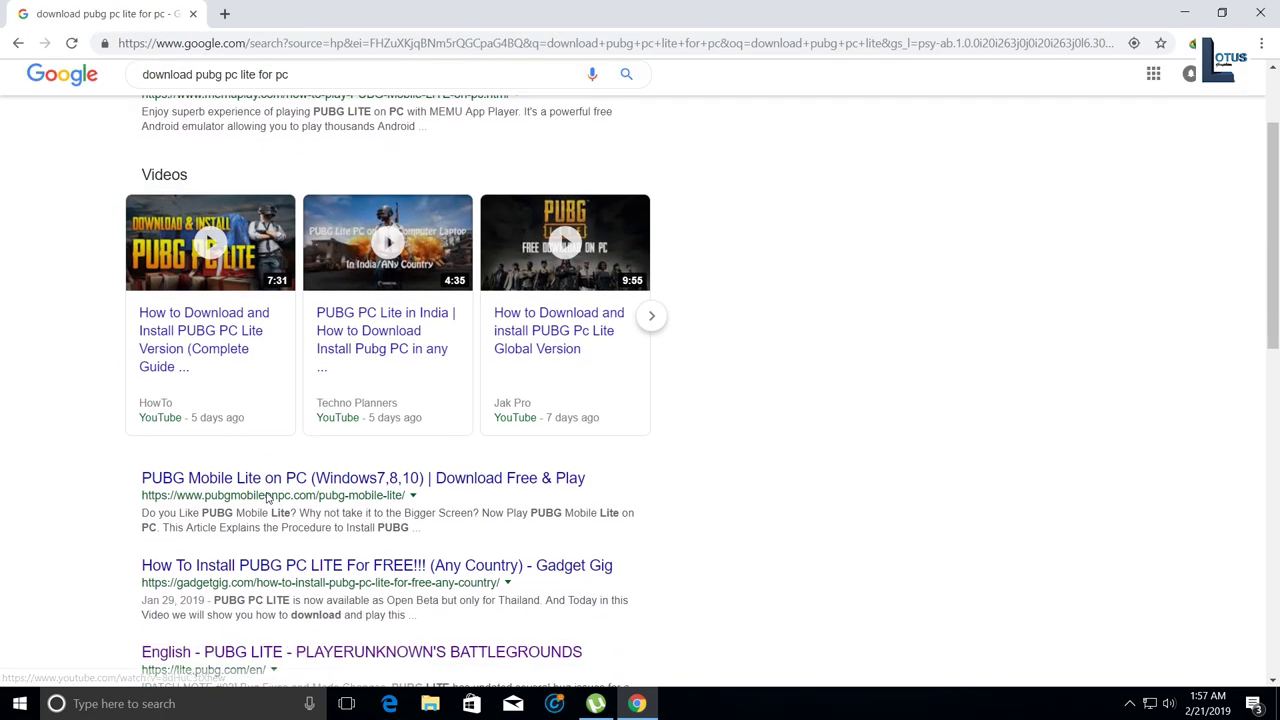
pyautogui.scroll(-2, 268, 497)
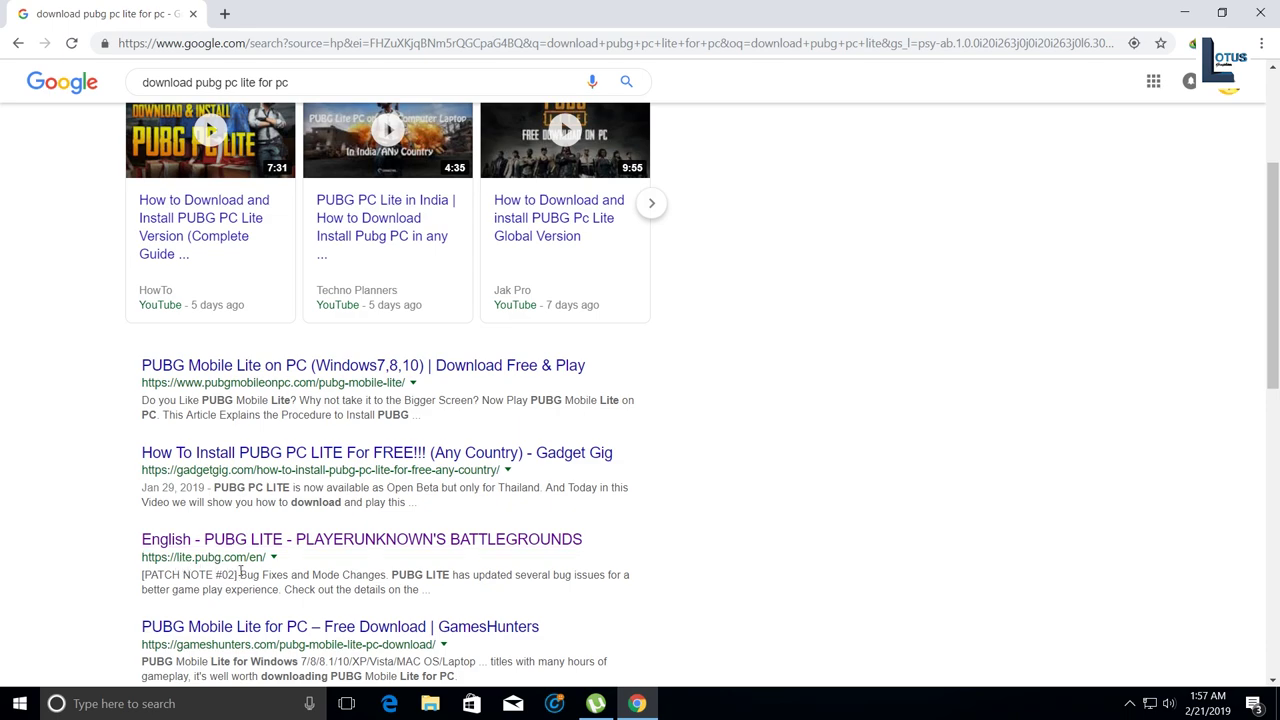
# Open the official lite.pubg.com result and browse the PUBG Lite homepage
pyautogui.click(420, 542)
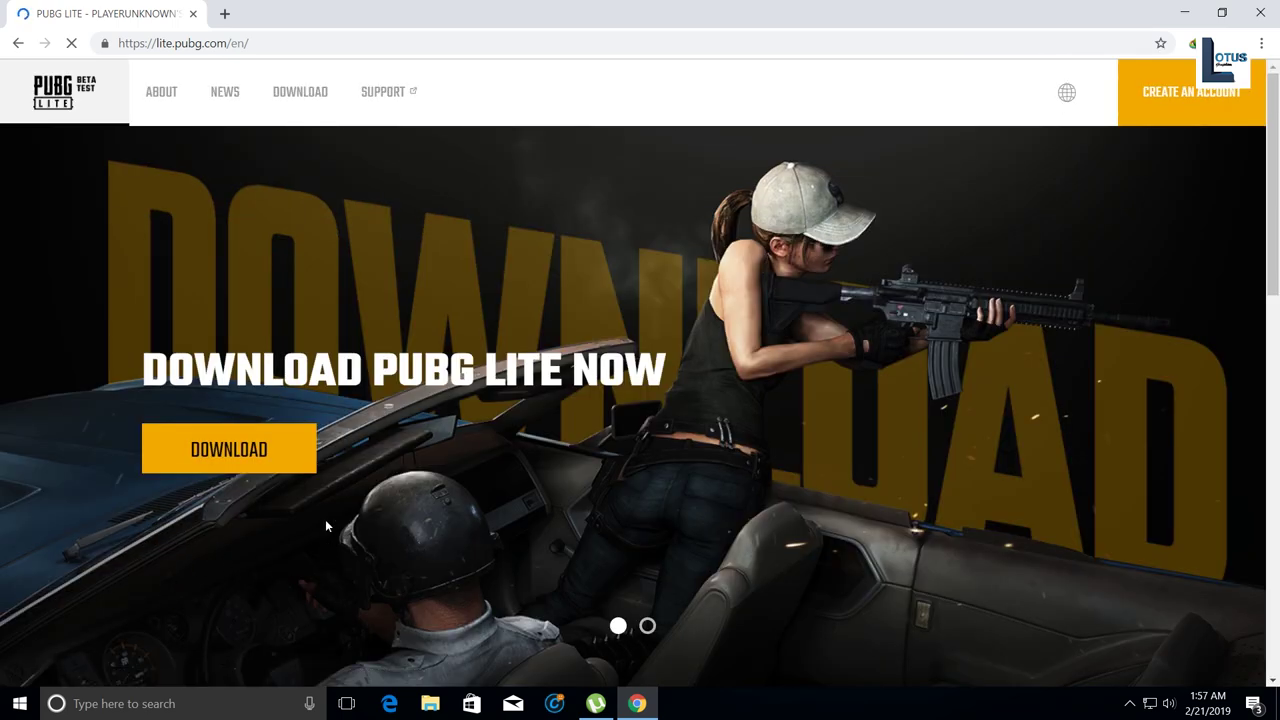
pyautogui.scroll(-4, 245, 458)
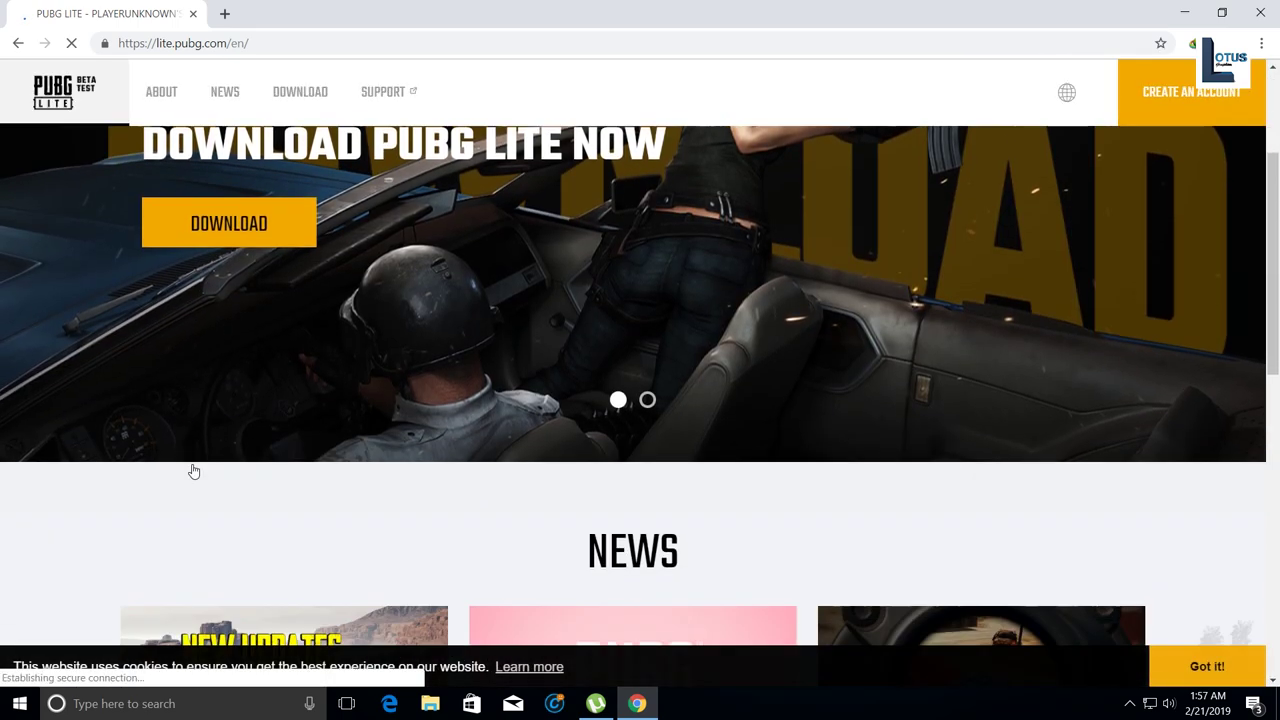
pyautogui.scroll(-2, 193, 470)
pyautogui.scroll(3, 994, 457)
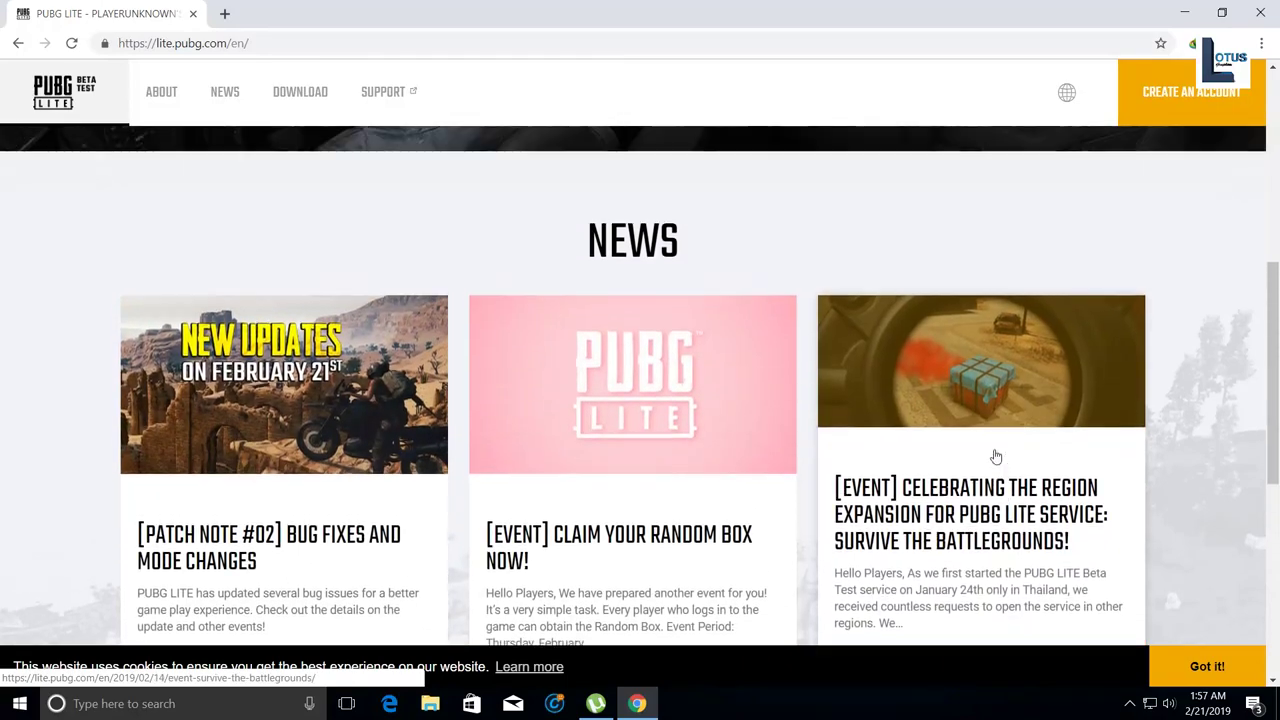
pyautogui.scroll(2, 851, 469)
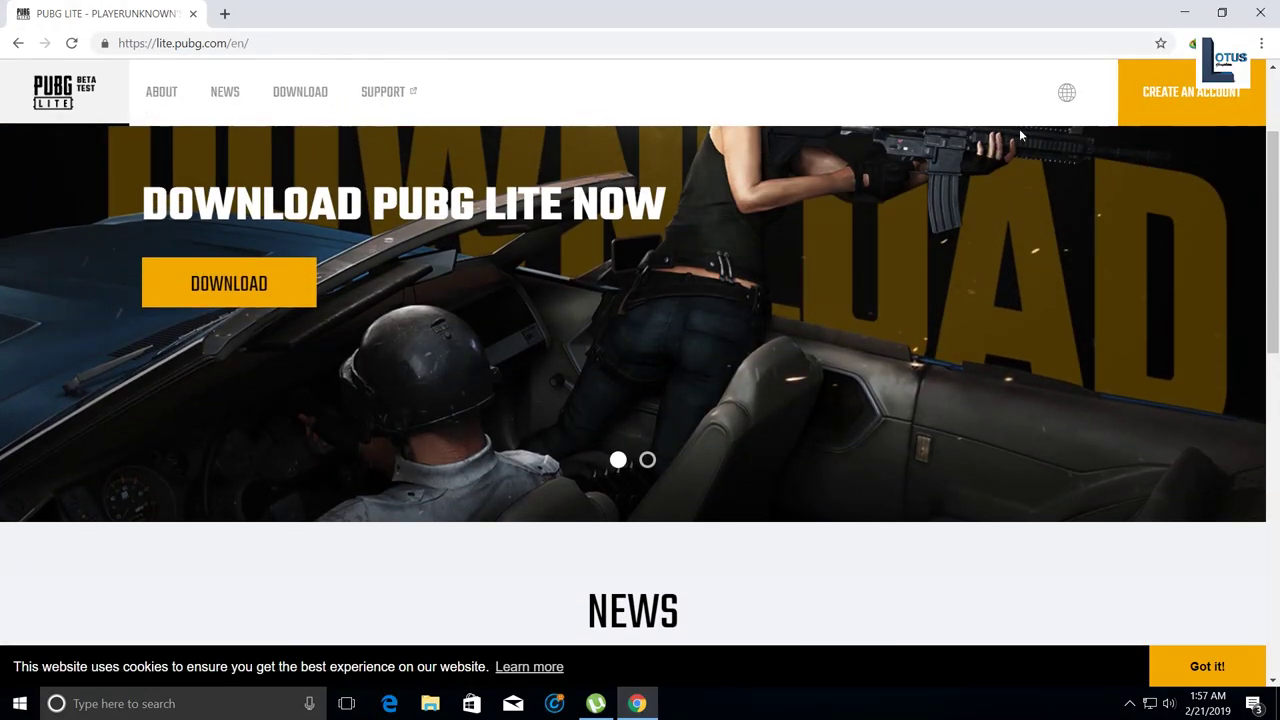
pyautogui.moveTo(1066, 92)
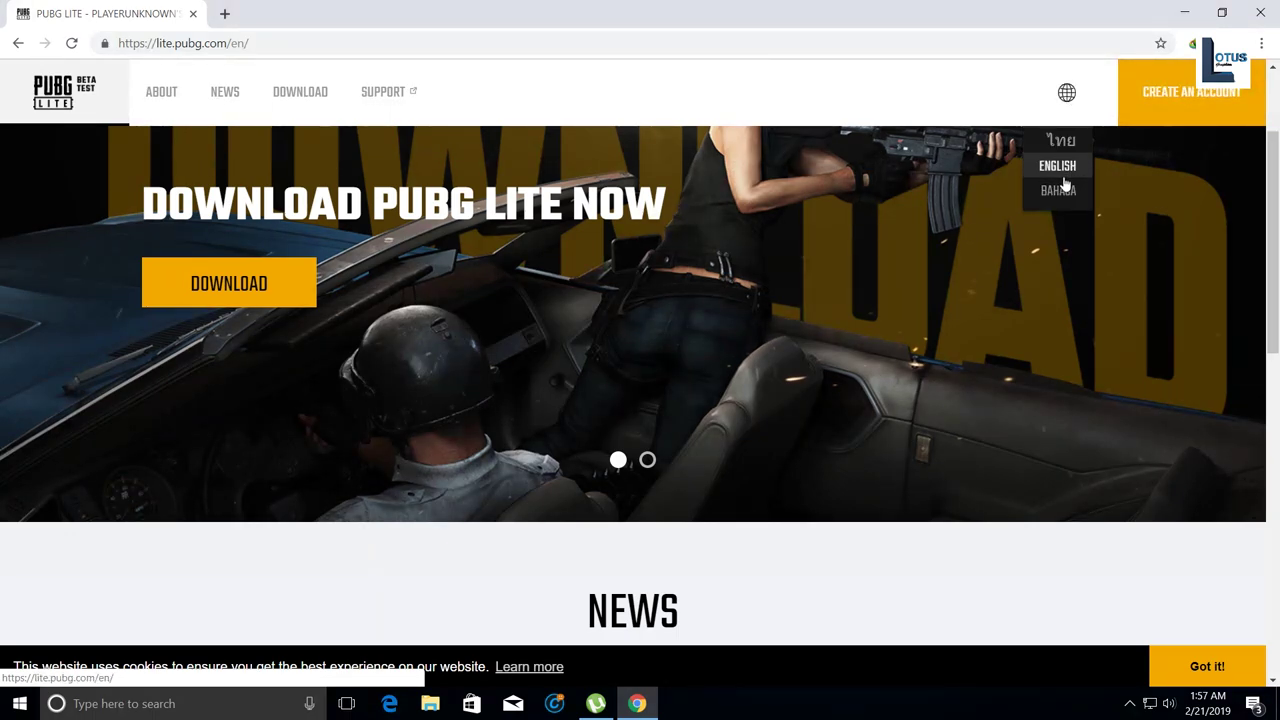
pyautogui.scroll(1, 409, 325)
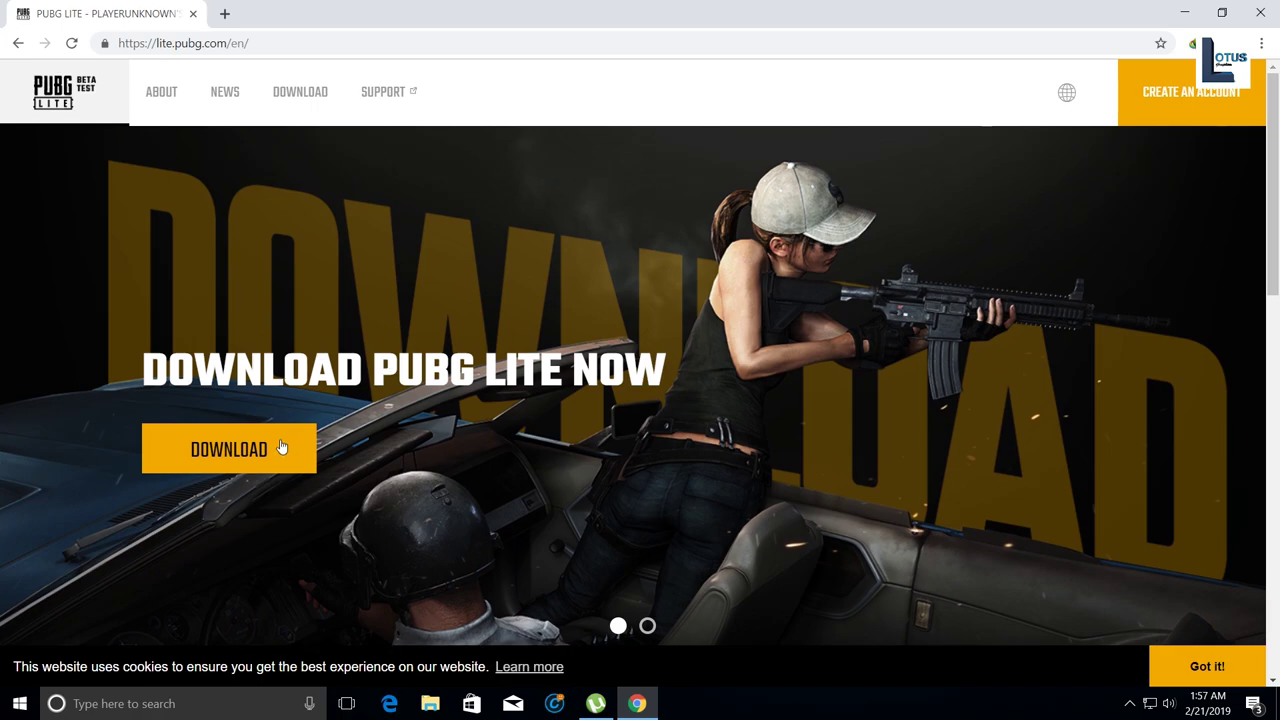
# Go to the PUBG Lite download page and review the minimum and recommended PC specs
pyautogui.click(228, 458)
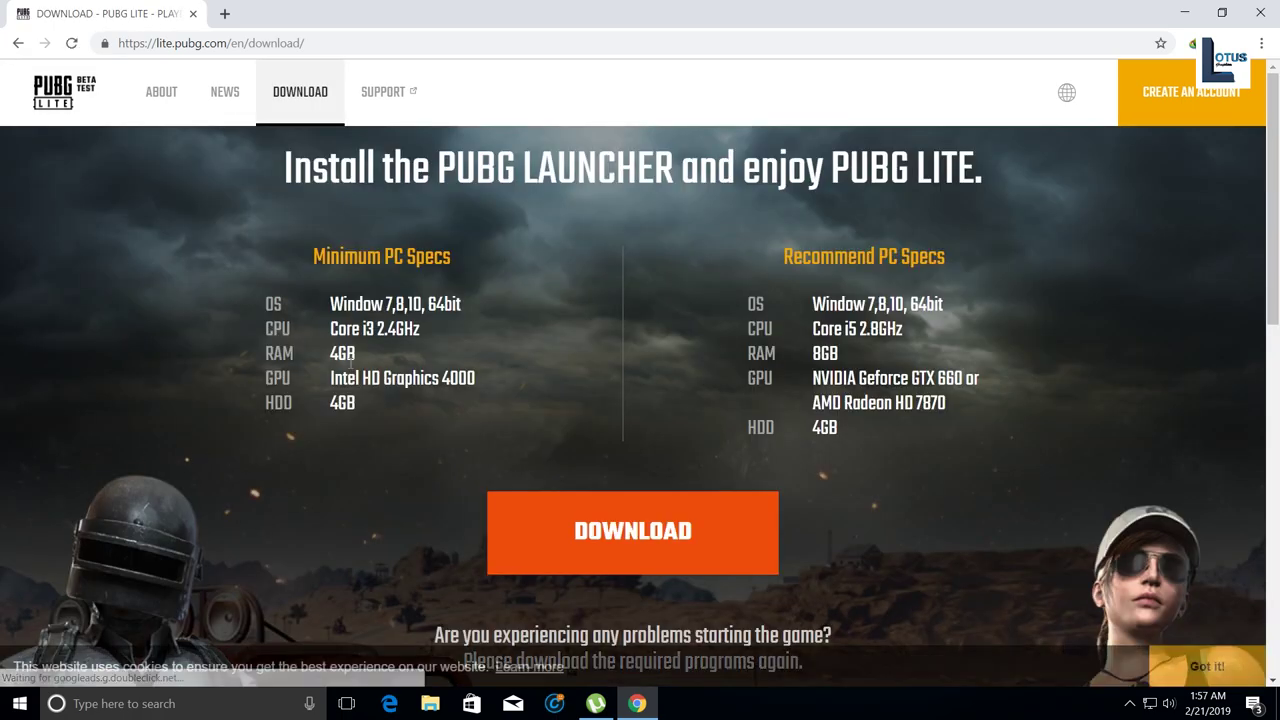
pyautogui.scroll(-1, 335, 372)
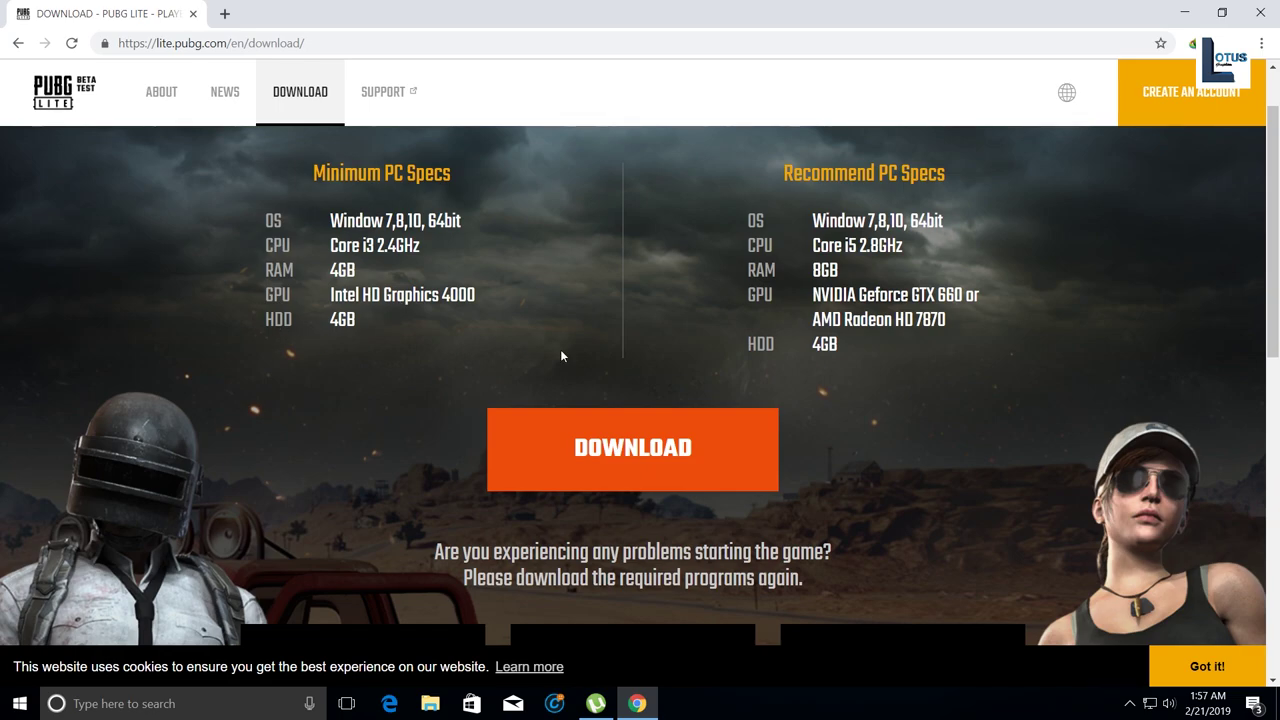
pyautogui.scroll(-4, 894, 353)
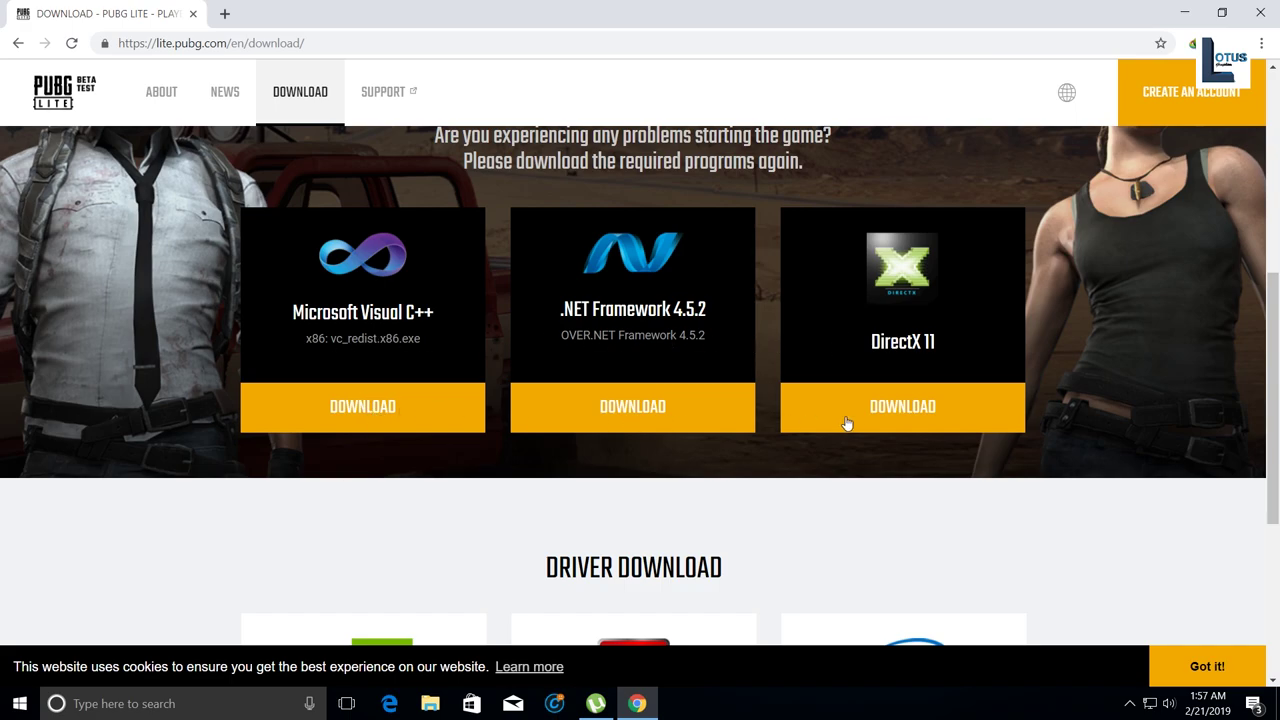
pyautogui.scroll(3, 900, 428)
pyautogui.scroll(3, 900, 429)
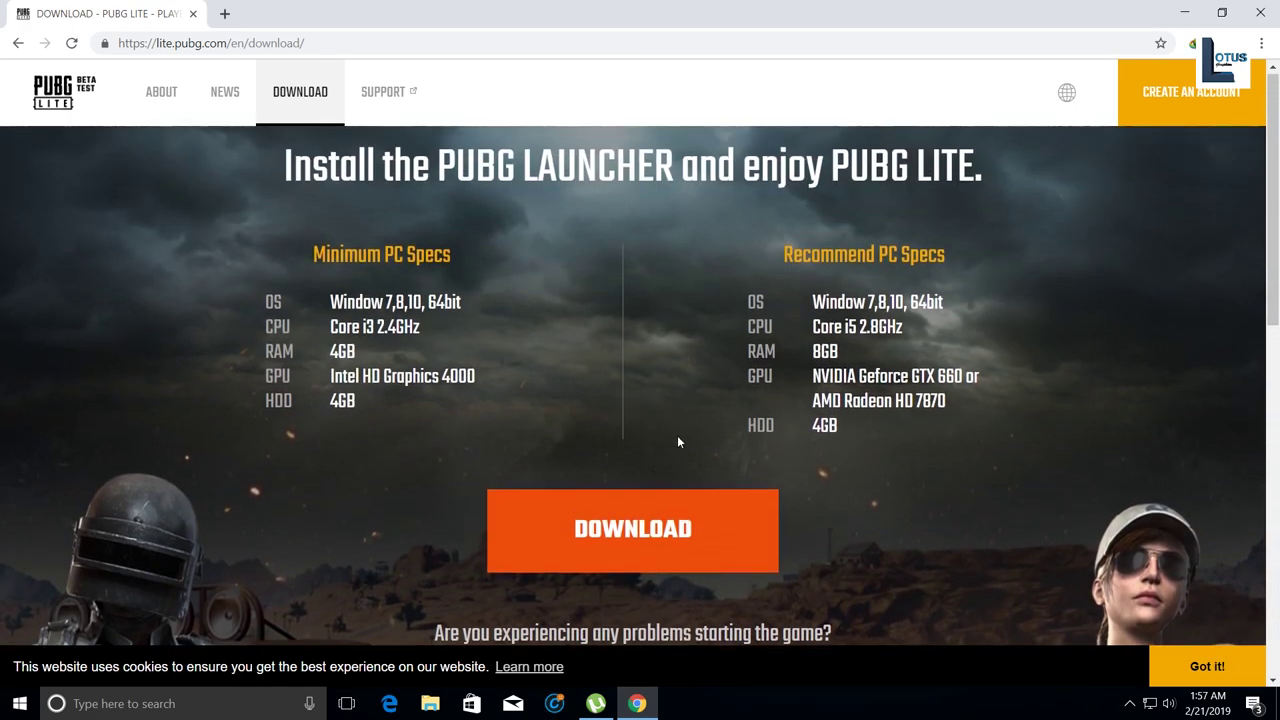
# Start the 61.22 MB PUBG-Lite-Setup.exe download in IDM and close the leftover loading tab
pyautogui.click(603, 537)
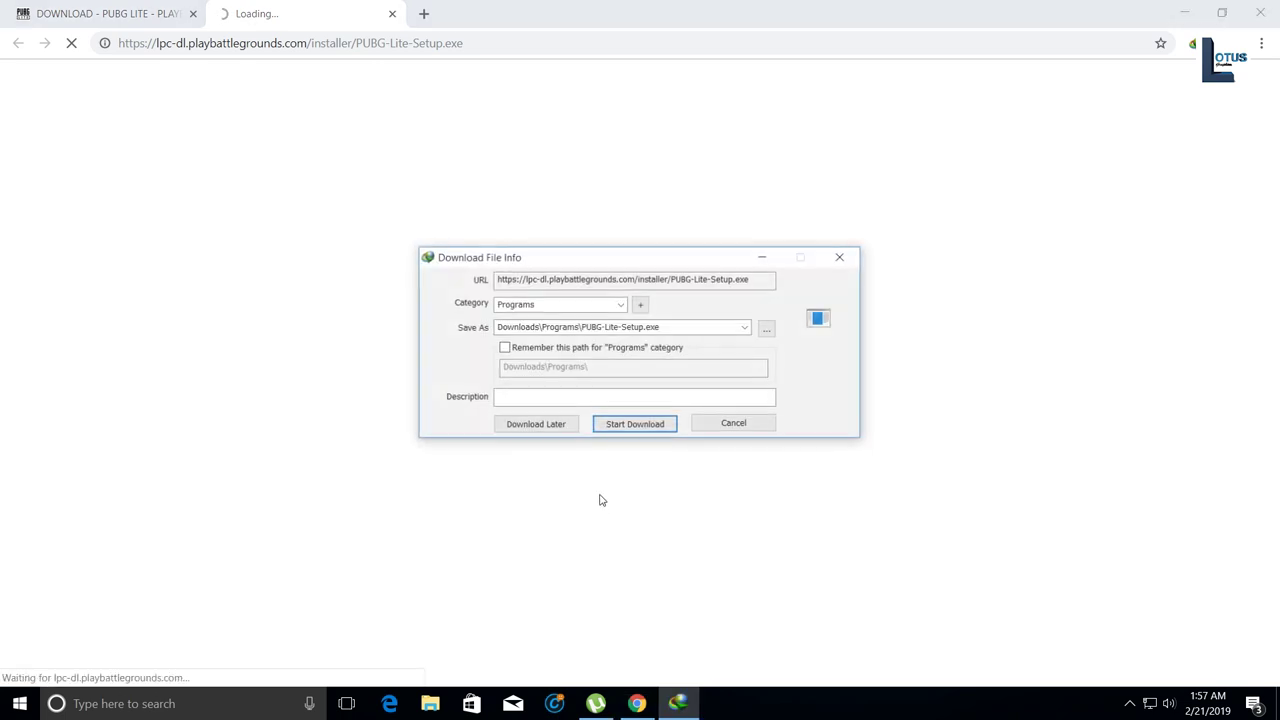
pyautogui.click(636, 428)
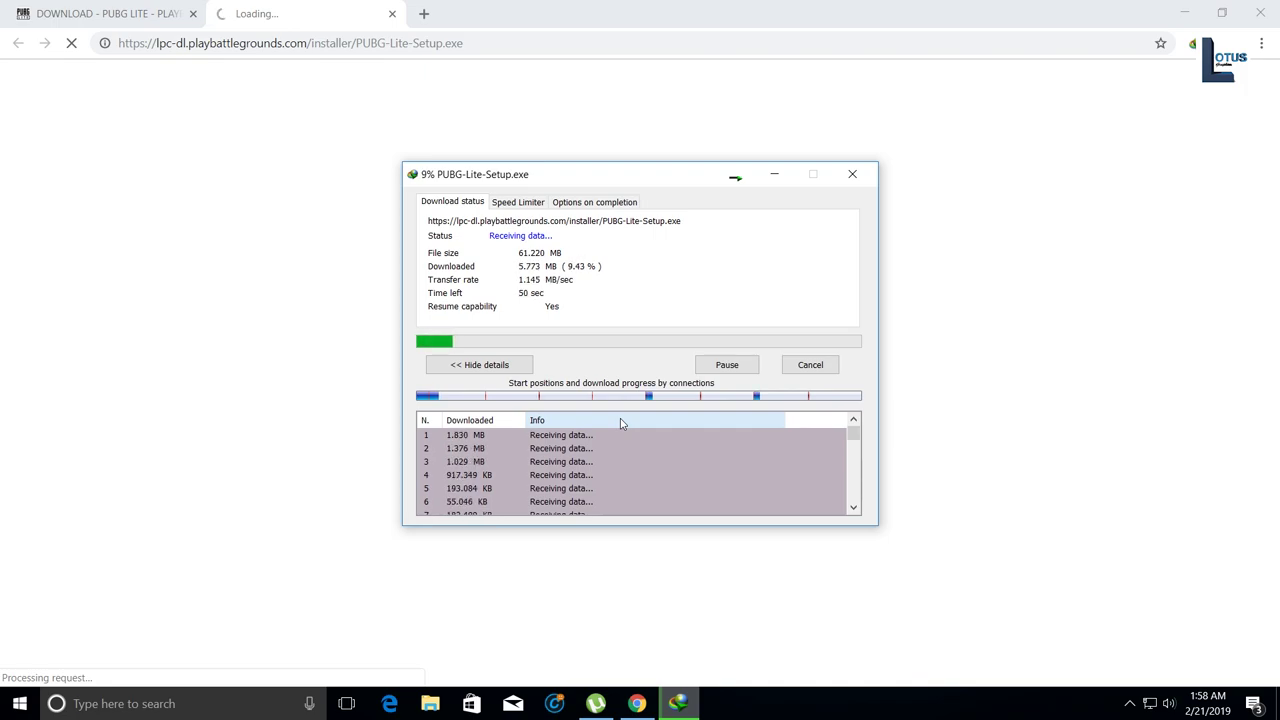
pyautogui.click(392, 14)
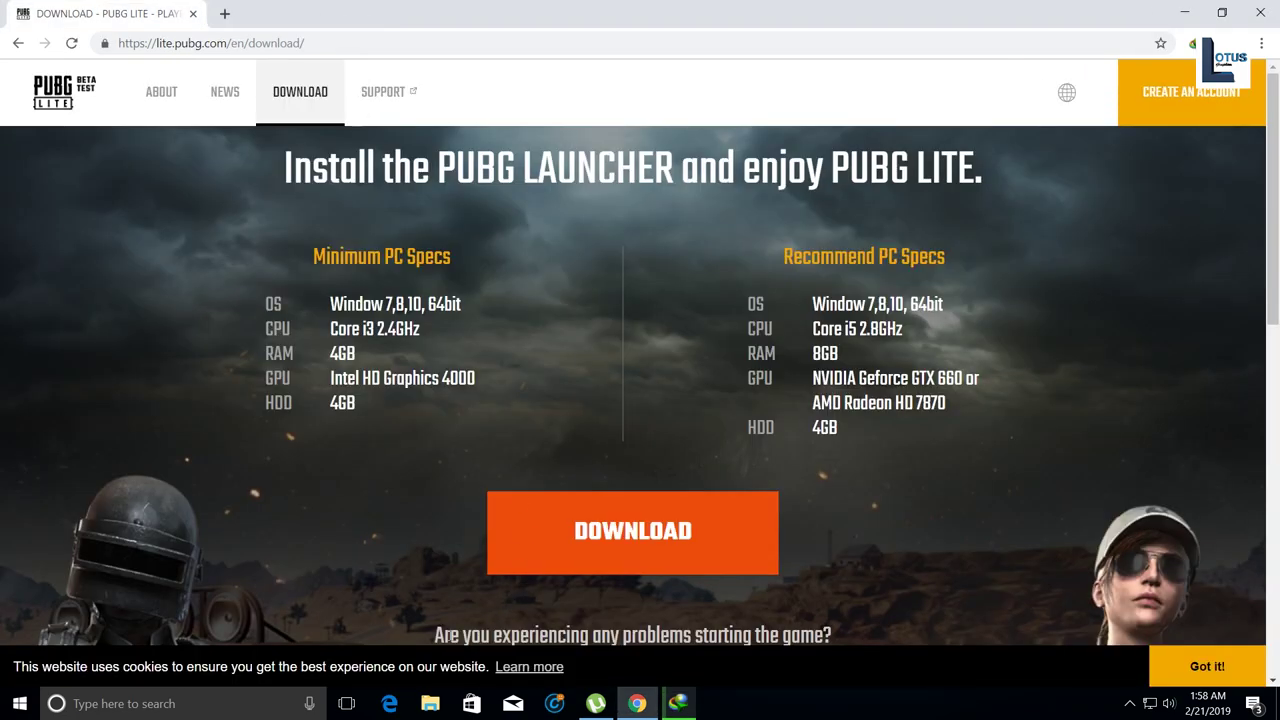
pyautogui.click(678, 703)
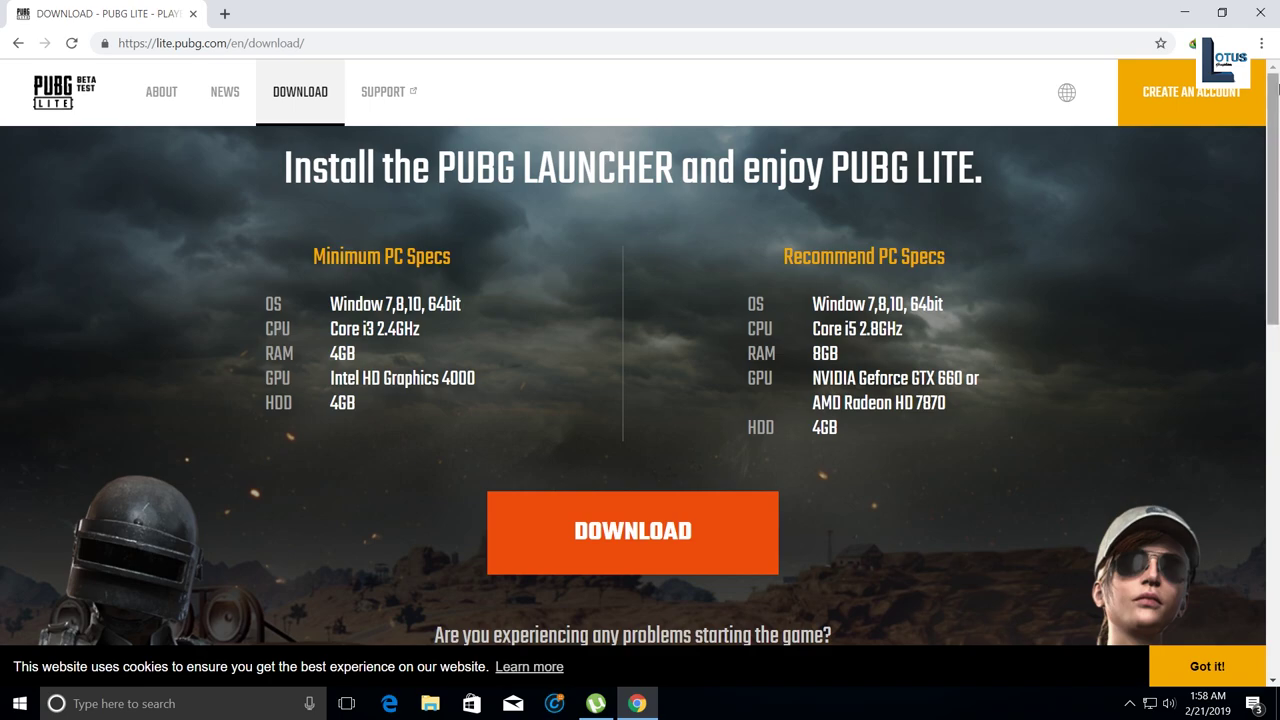
# Copy the Proxifier download link from the New Text Document note, then minimize Notepad
pyautogui.click(1184, 14)
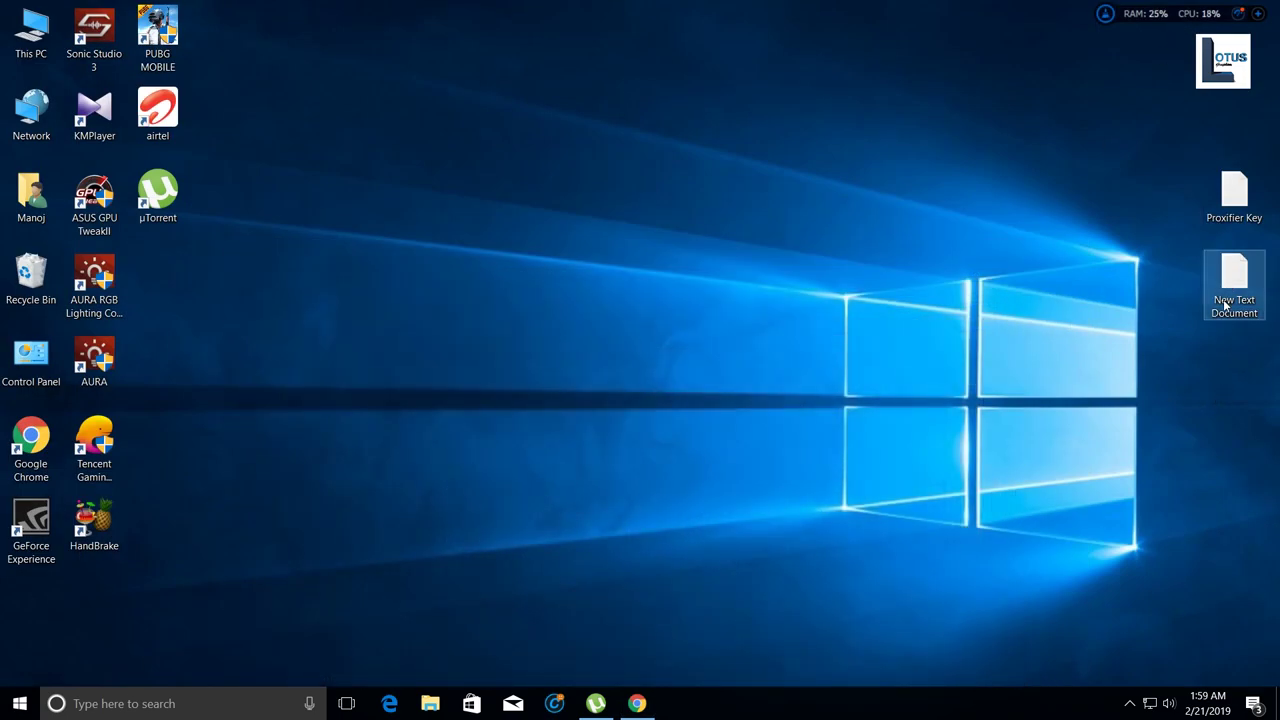
pyautogui.doubleClick(1226, 305)
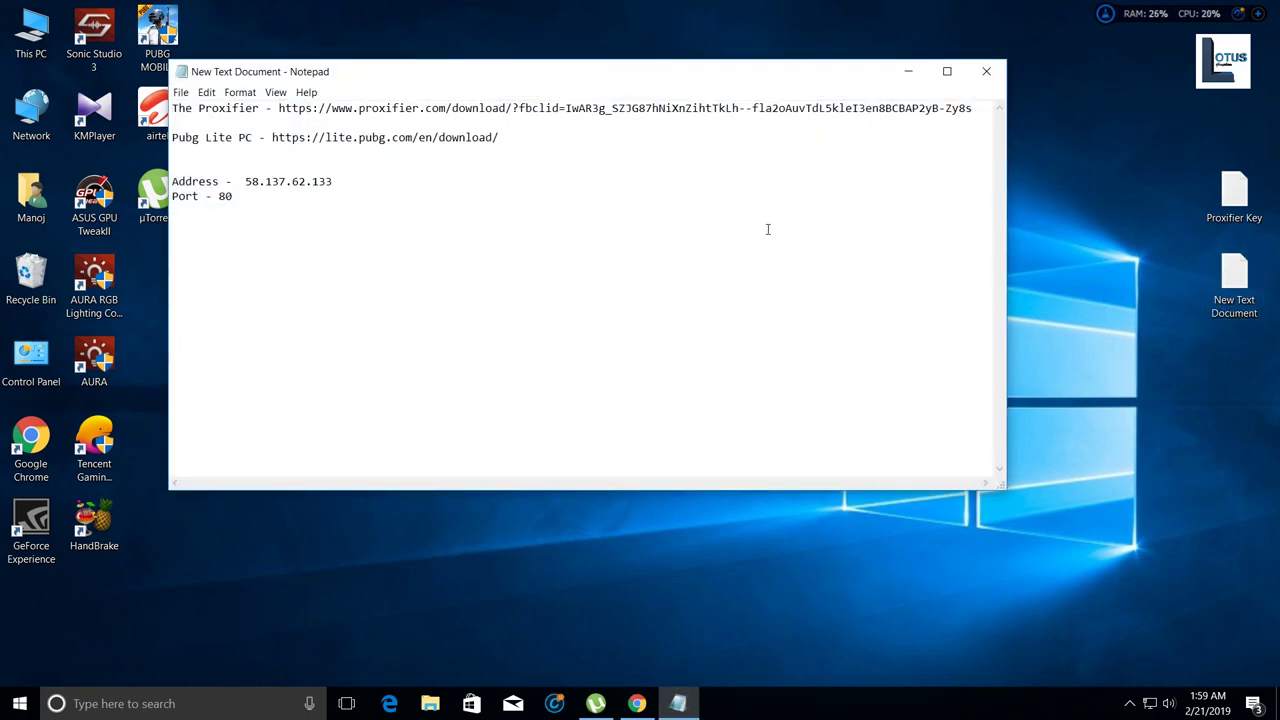
pyautogui.moveTo(976, 108); pyautogui.dragTo(278, 108)
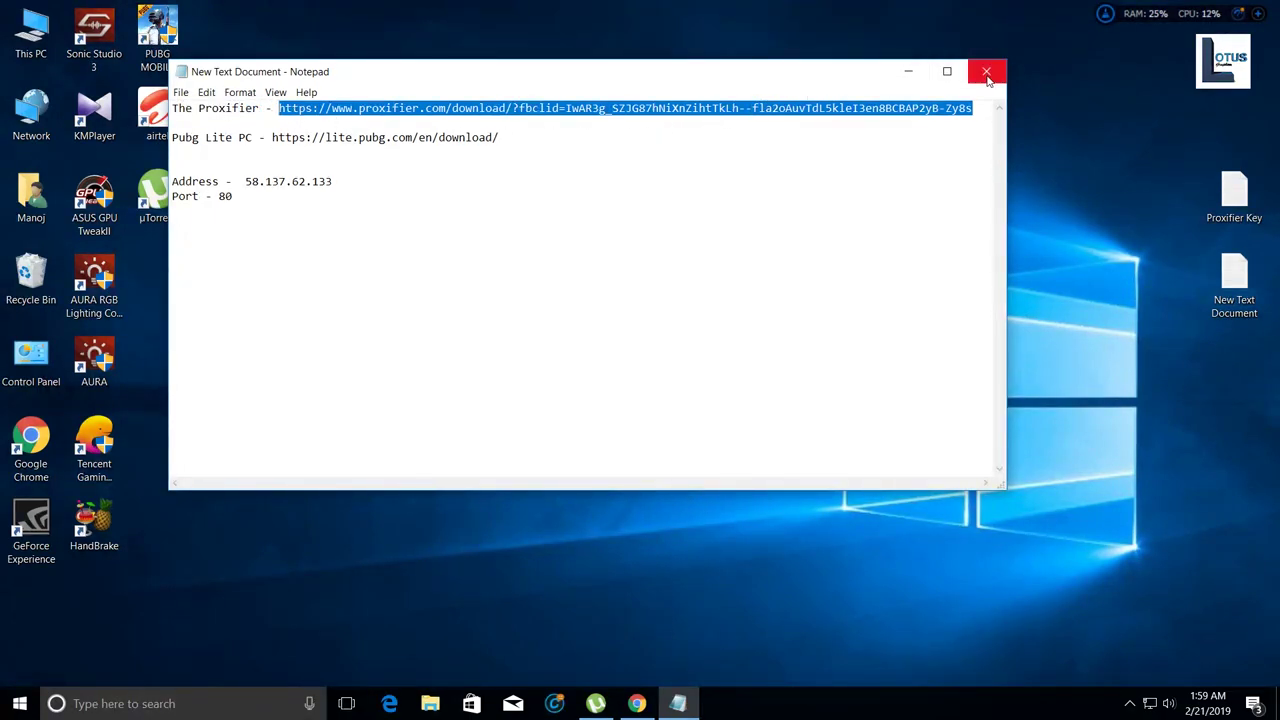
pyautogui.click(908, 71)
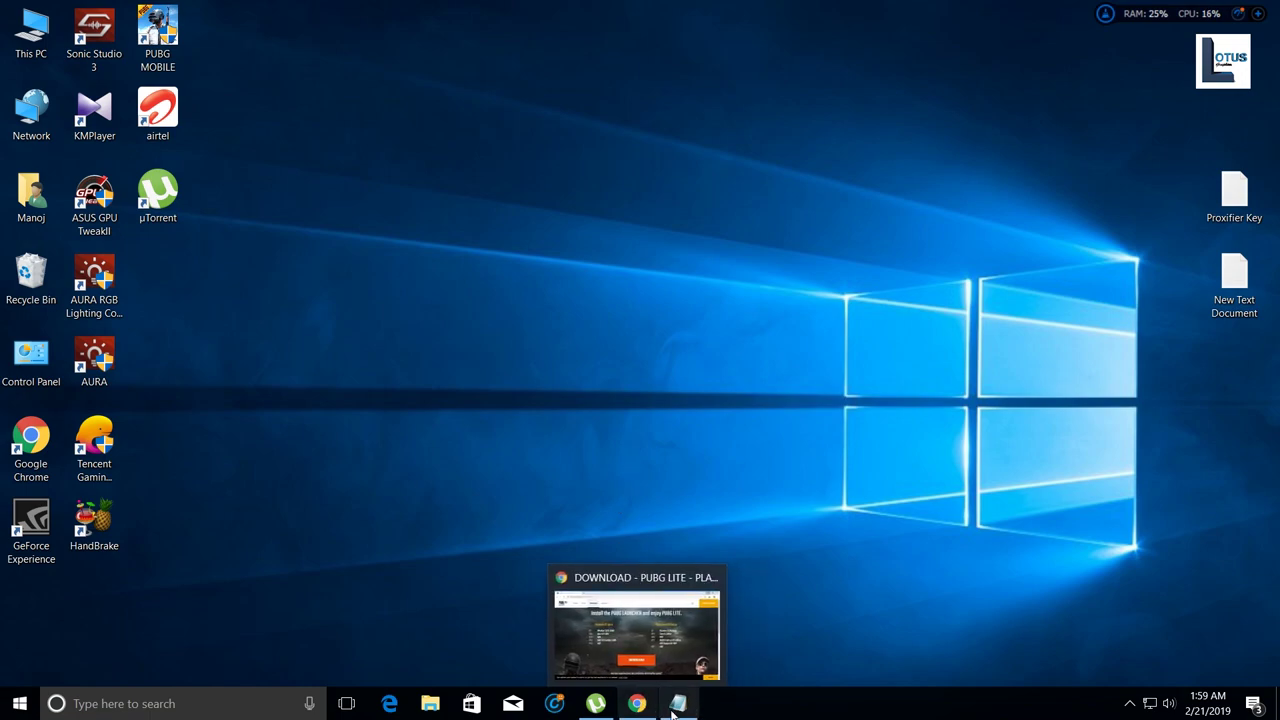
pyautogui.click(675, 706)
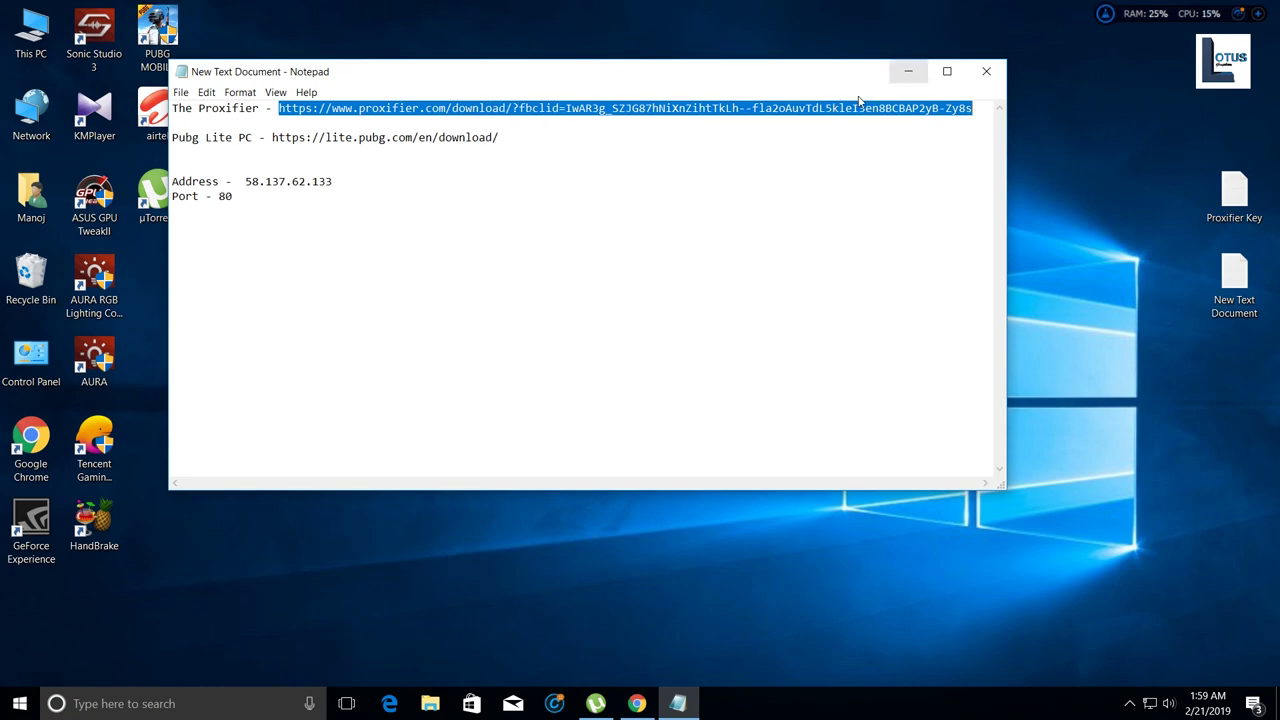
pyautogui.rightClick(842, 107)
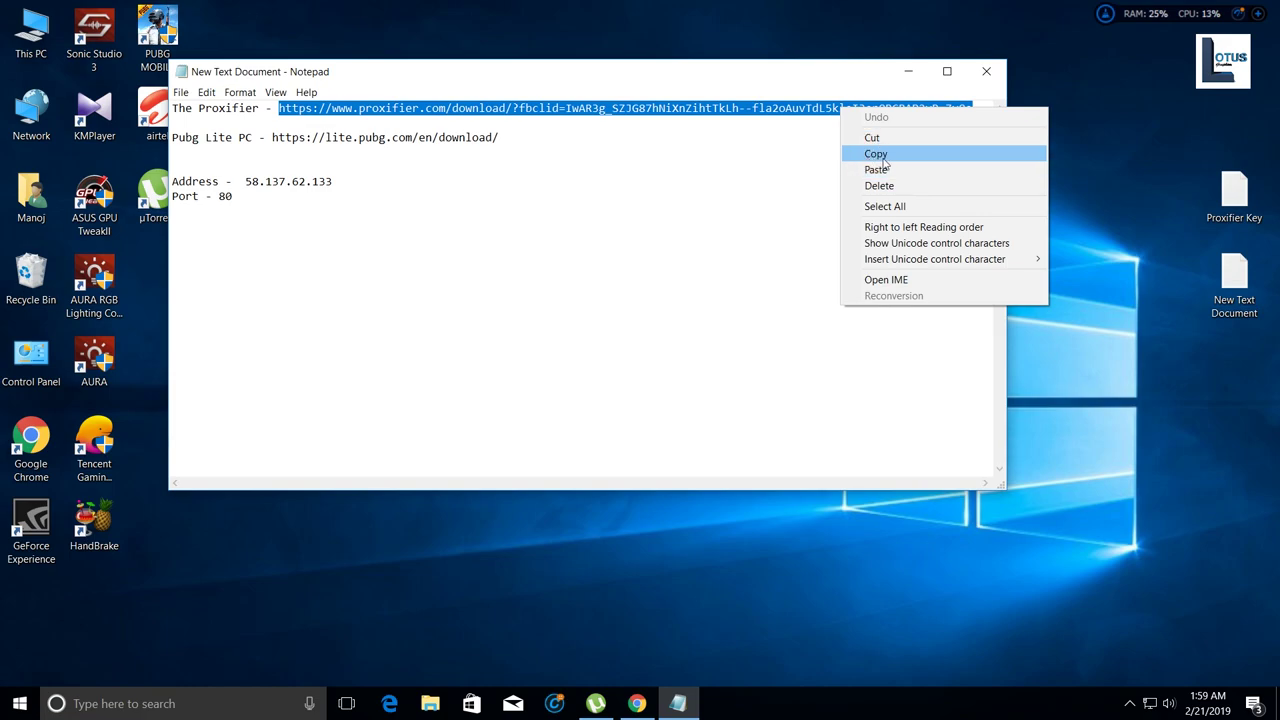
pyautogui.click(846, 157)
pyautogui.click(908, 71)
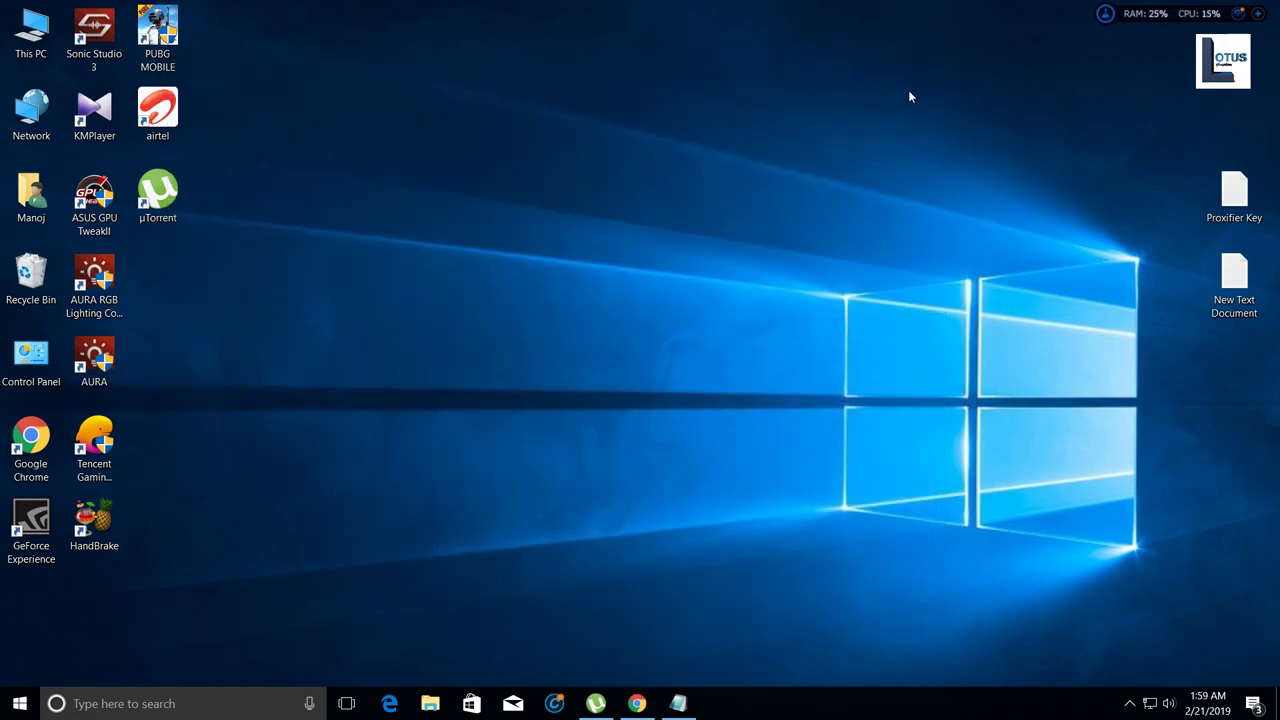
pyautogui.click(637, 704)
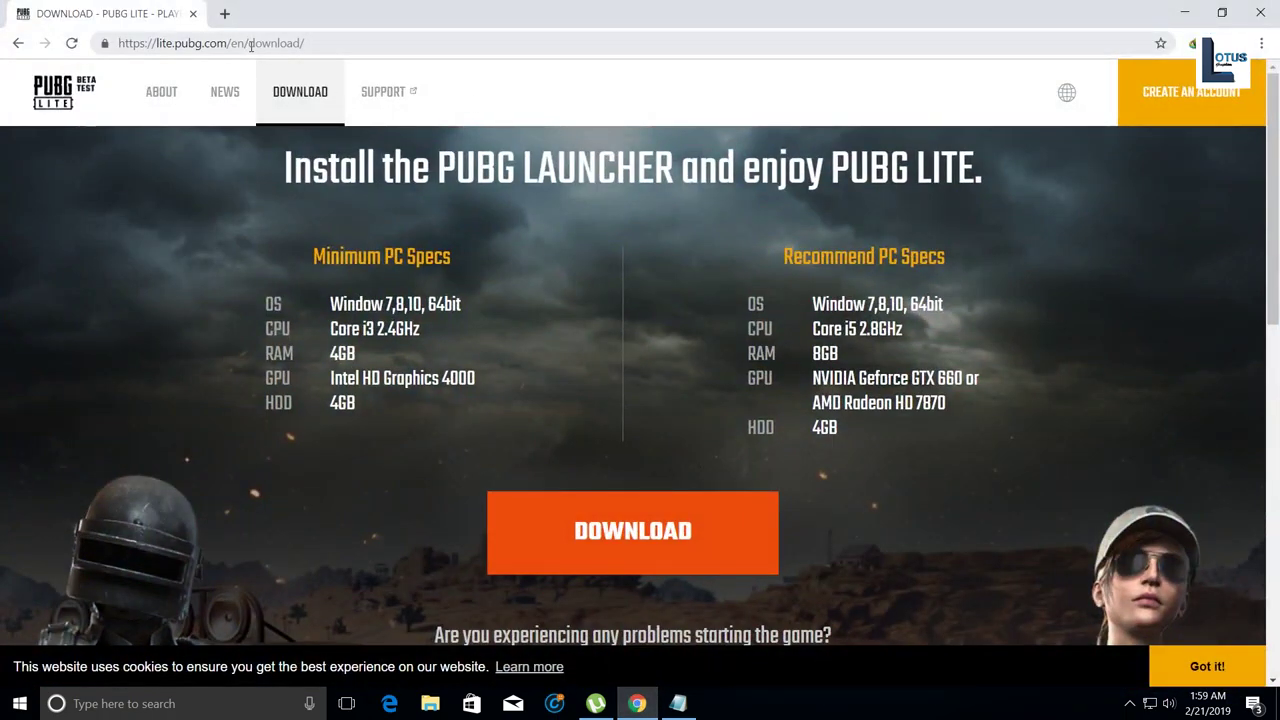
# Paste the copied link into Chrome's address bar and find the Proxifier Standard Edition 3.42 download
pyautogui.click(334, 44)
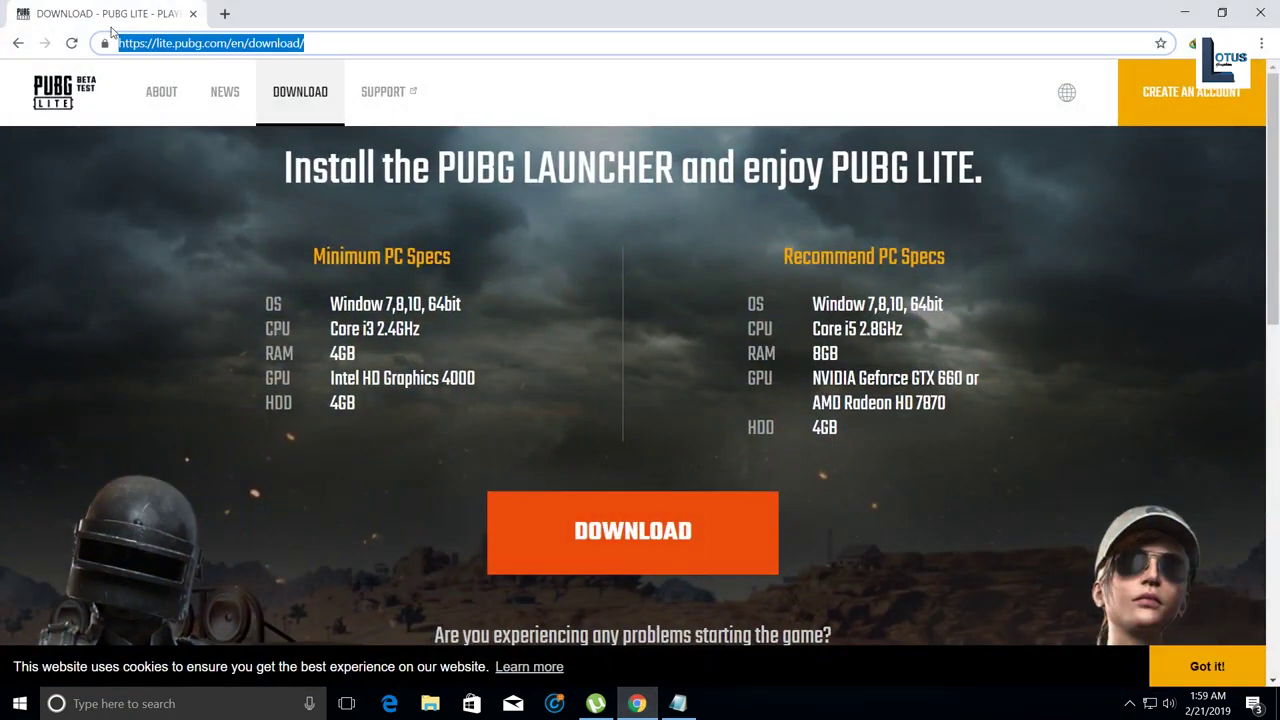
pyautogui.rightClick(170, 46)
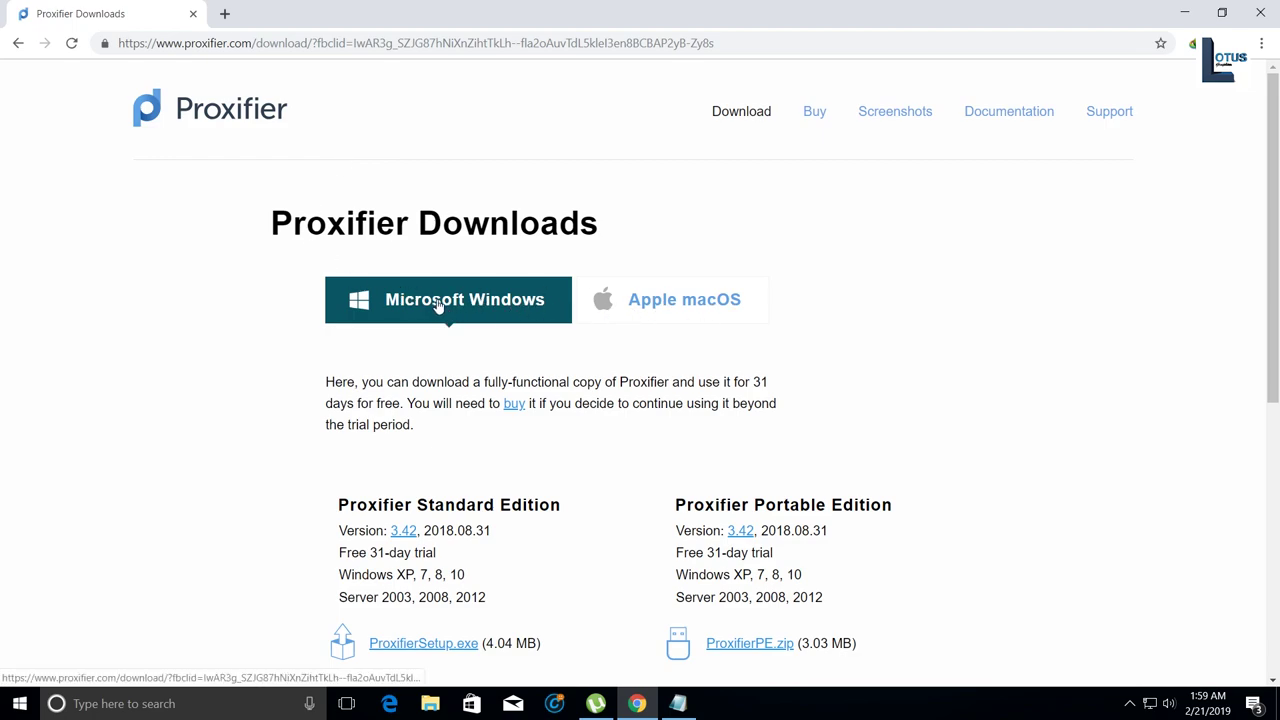
pyautogui.scroll(-3, 411, 302)
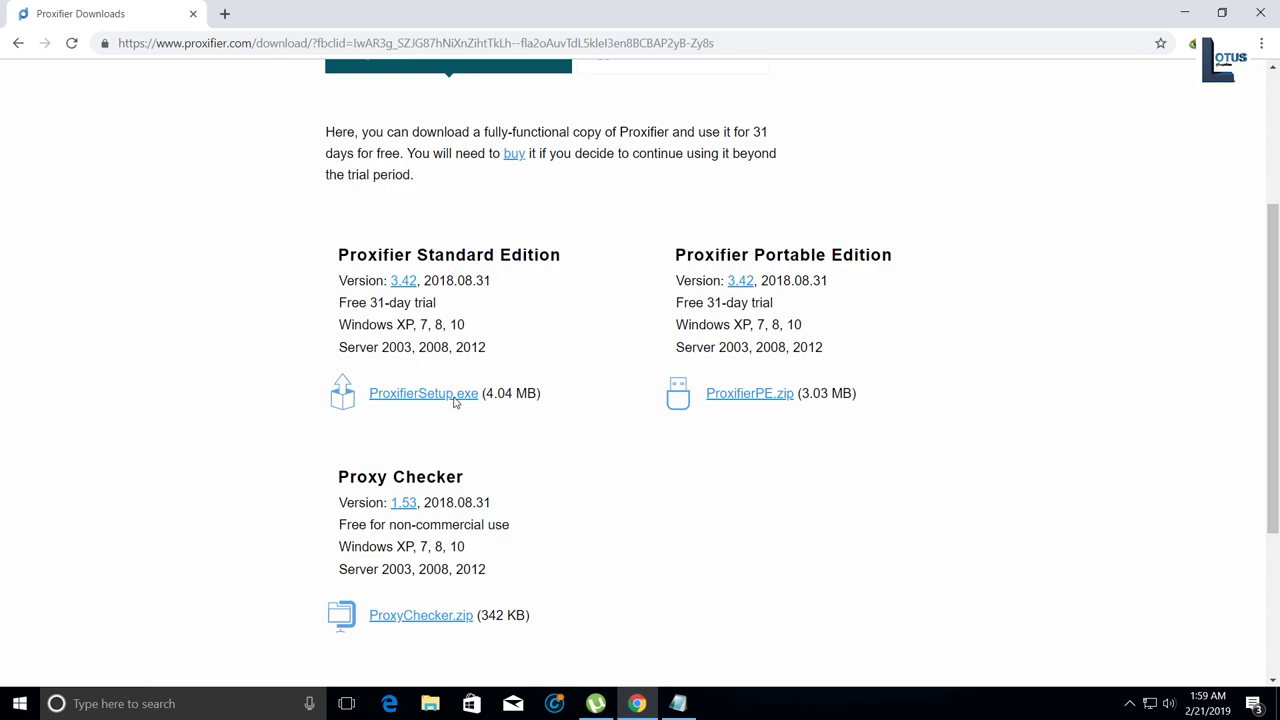
pyautogui.scroll(-1, 394, 469)
pyautogui.scroll(1, 497, 471)
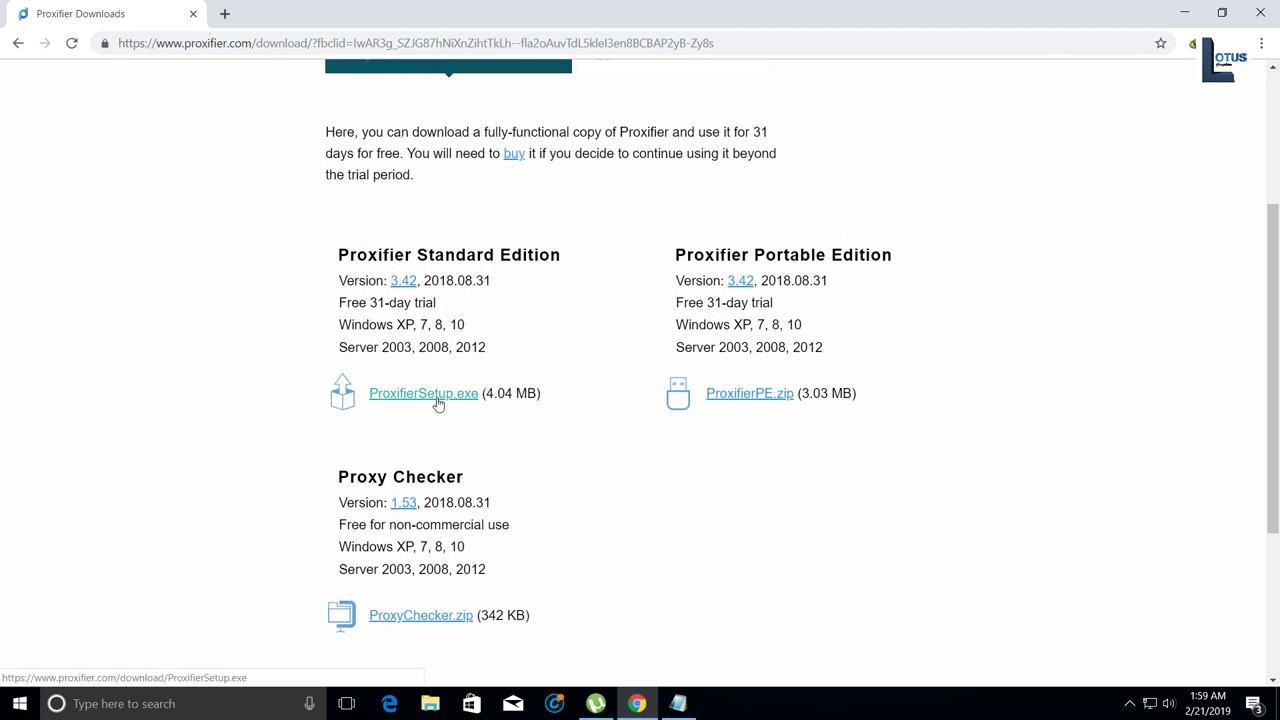
pyautogui.moveTo(339, 305); pyautogui.dragTo(437, 310)
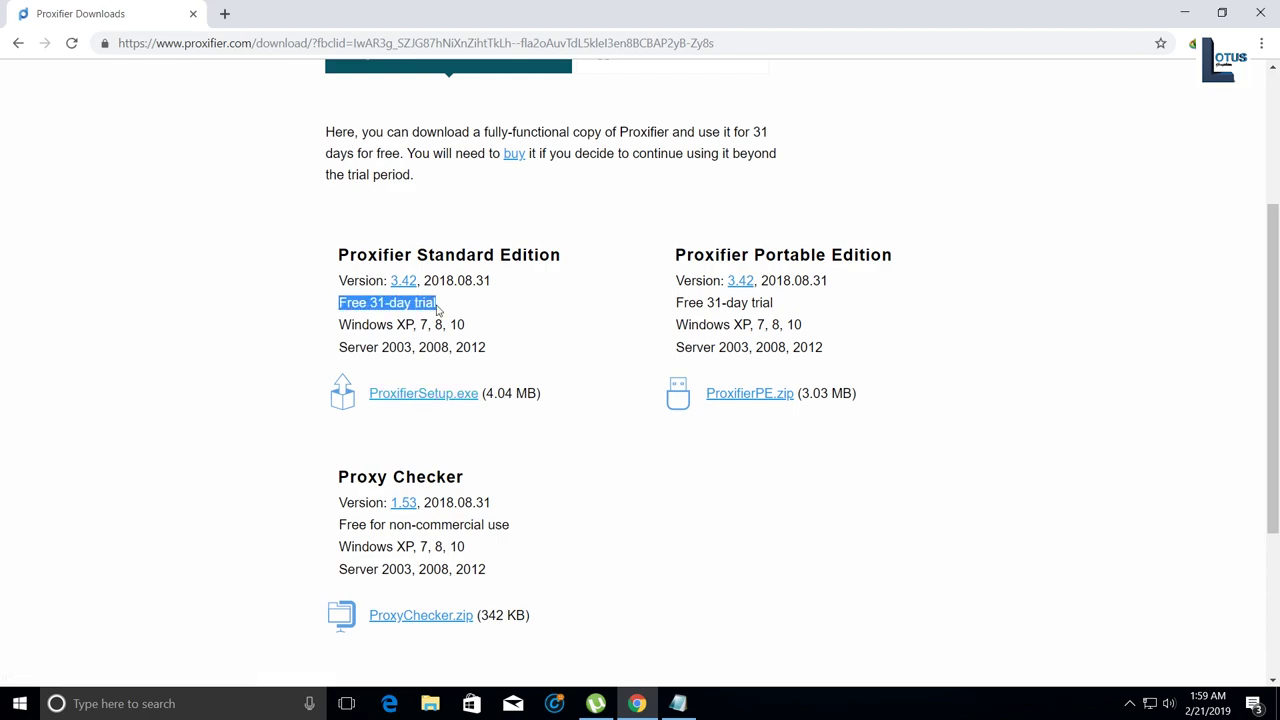
# Download ProxifierSetup.exe (4.04 MB) through IDM into Downloads\Programs, then minimize Chrome
pyautogui.click(436, 400)
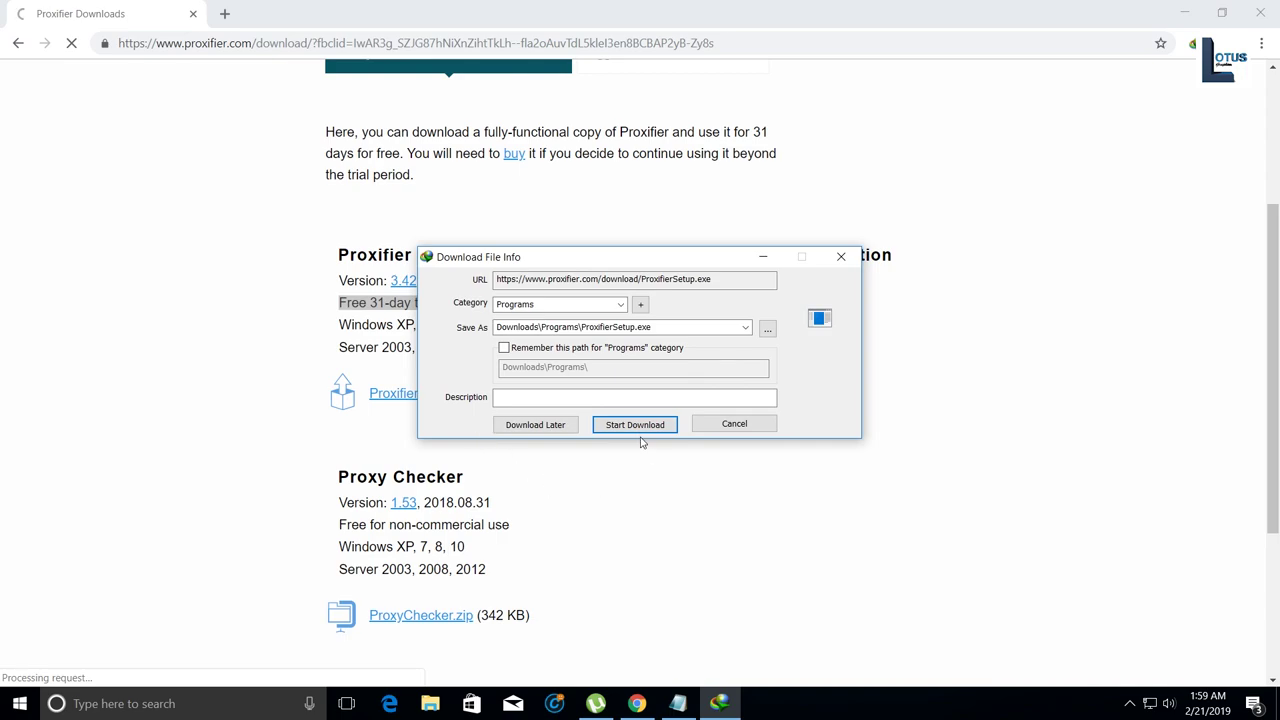
pyautogui.click(641, 428)
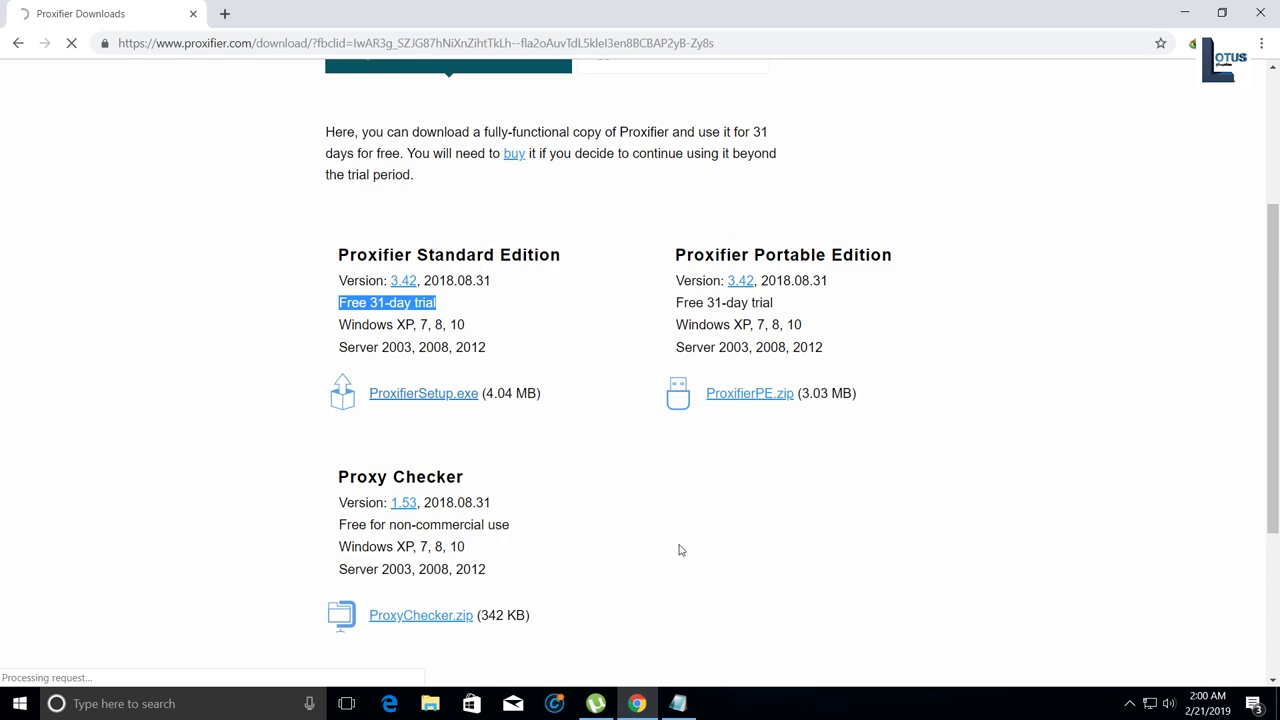
pyautogui.click(1185, 16)
# Refresh the desktop and browse the user folder to Downloads\Programs, selecting ProxifierSetup
pyautogui.rightClick(593, 149)
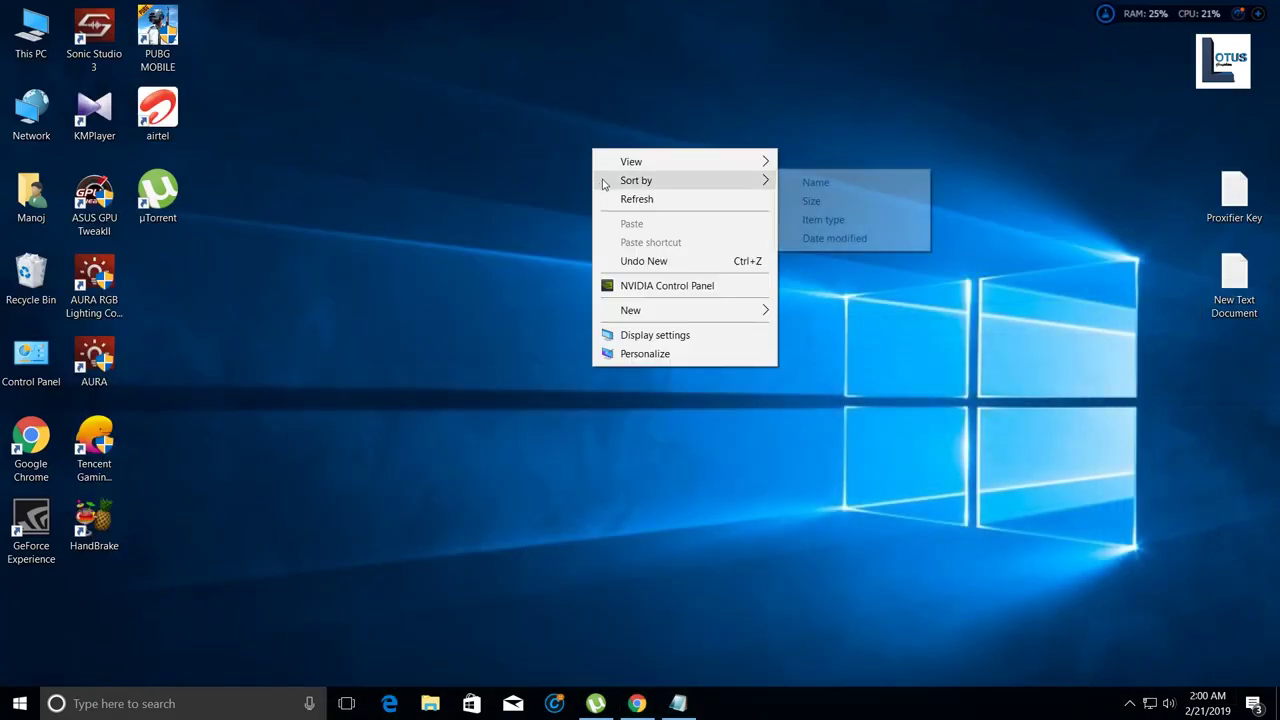
pyautogui.click(636, 199)
pyautogui.doubleClick(30, 195)
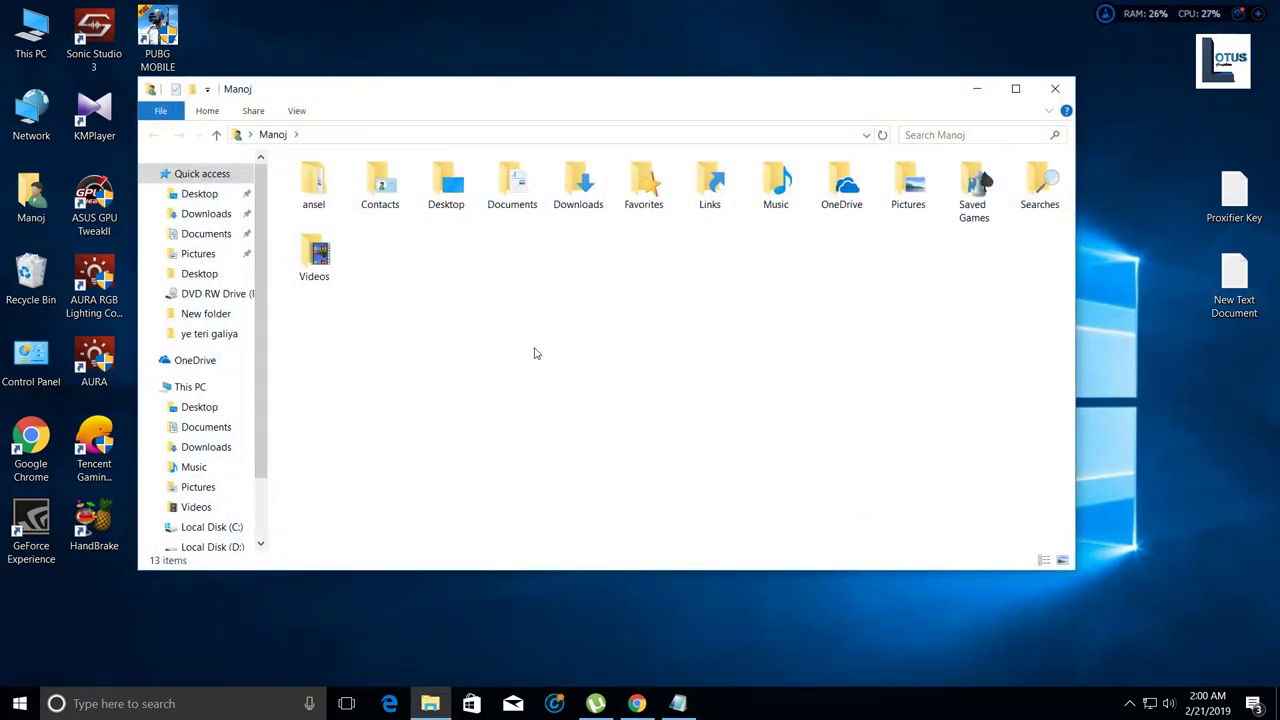
pyautogui.doubleClick(590, 205)
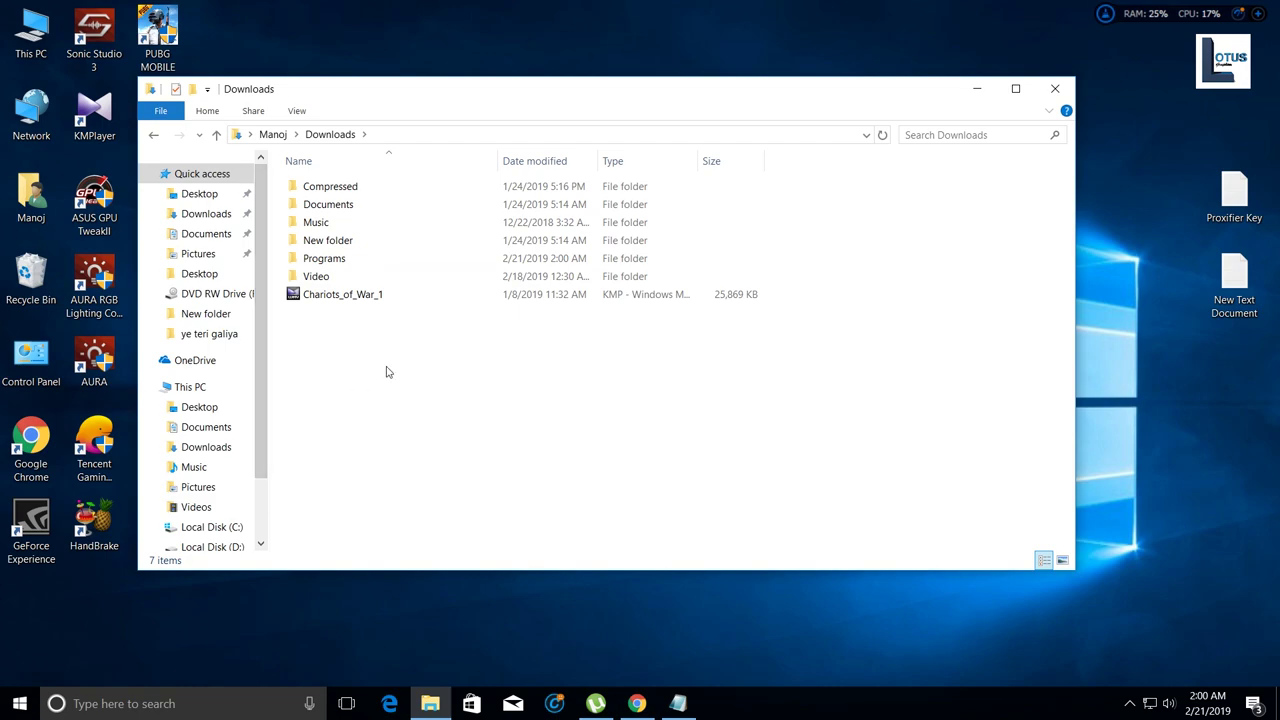
pyautogui.doubleClick(330, 258)
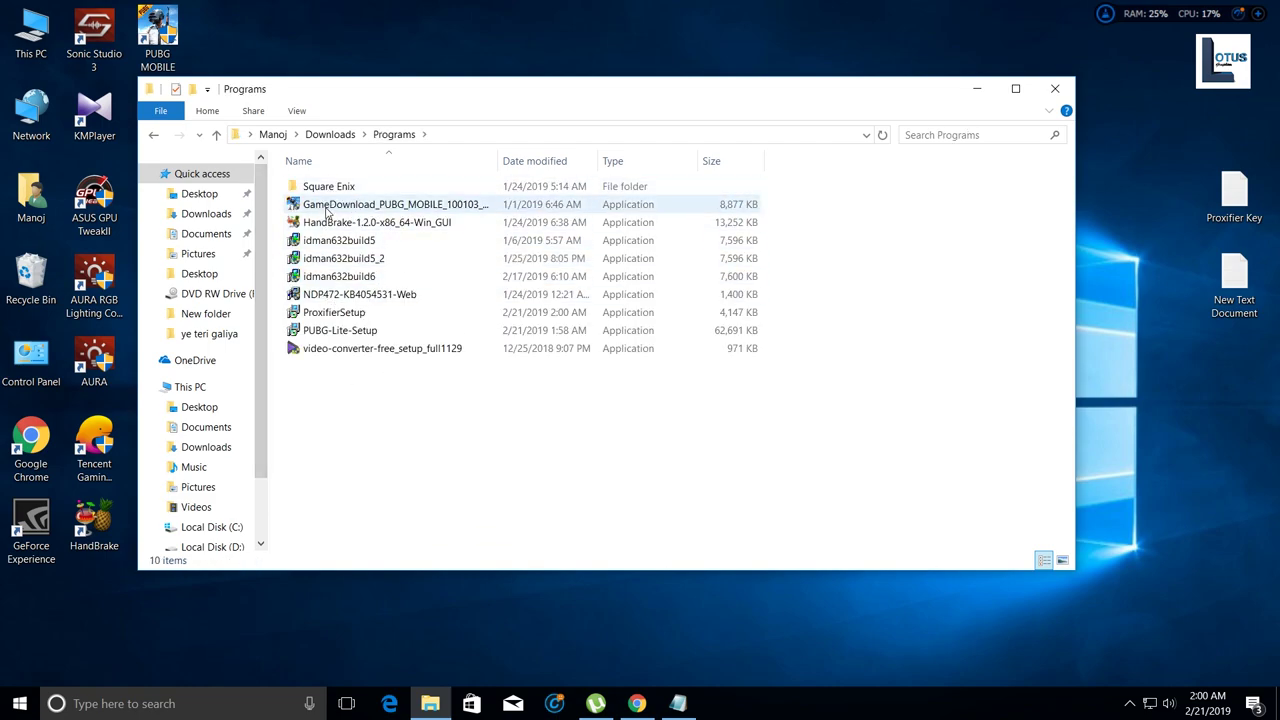
pyautogui.click(335, 315)
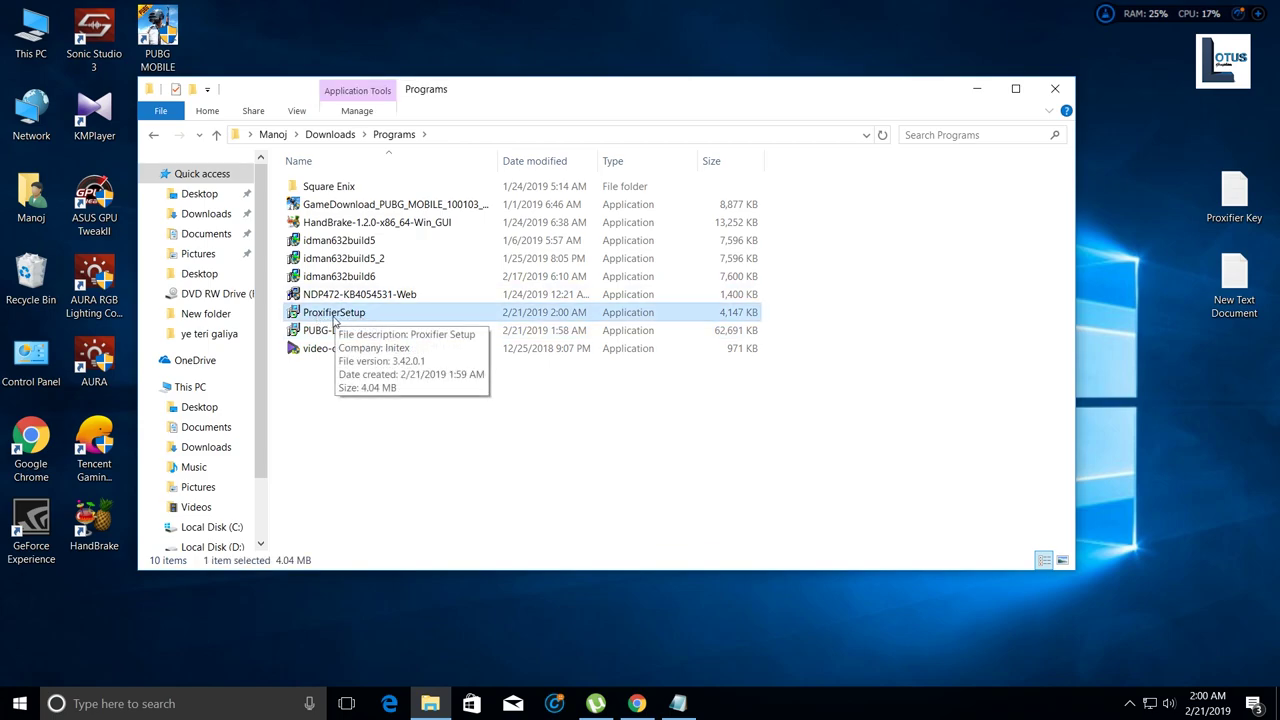
# Run PUBG-Lite-Setup with admin approval and choose English as the setup language
pyautogui.doubleClick(337, 331)
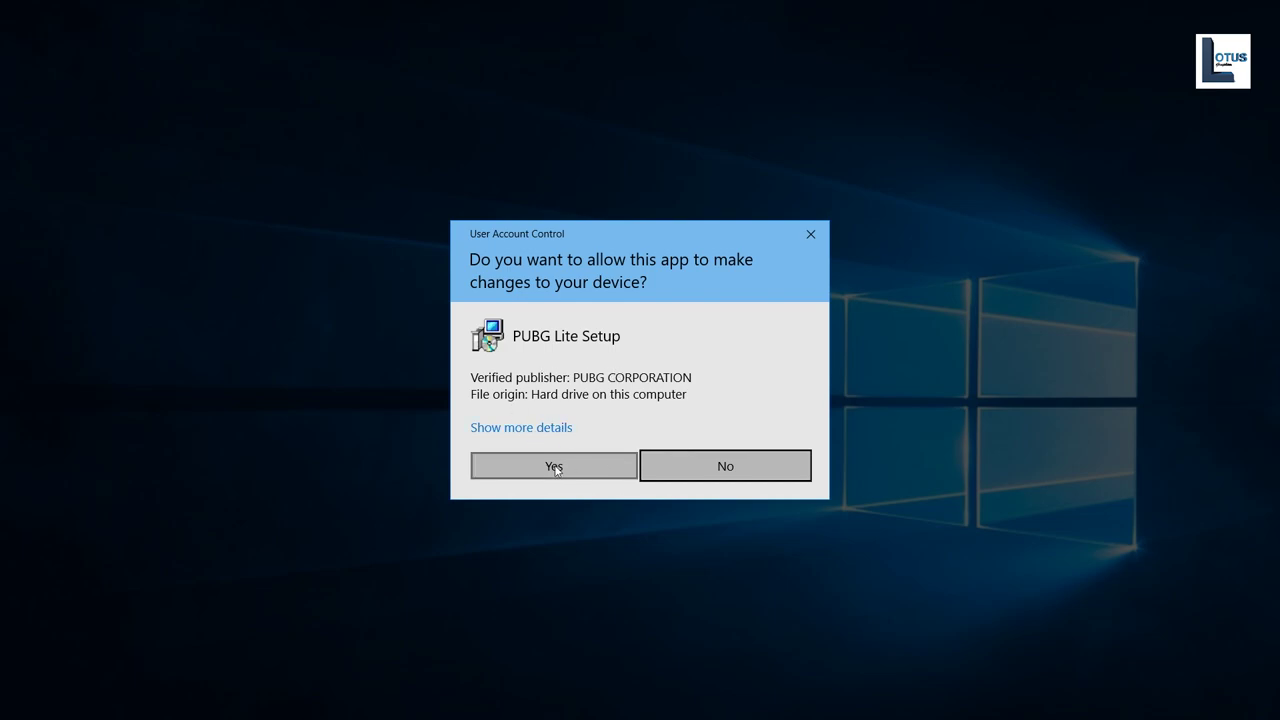
pyautogui.click(555, 468)
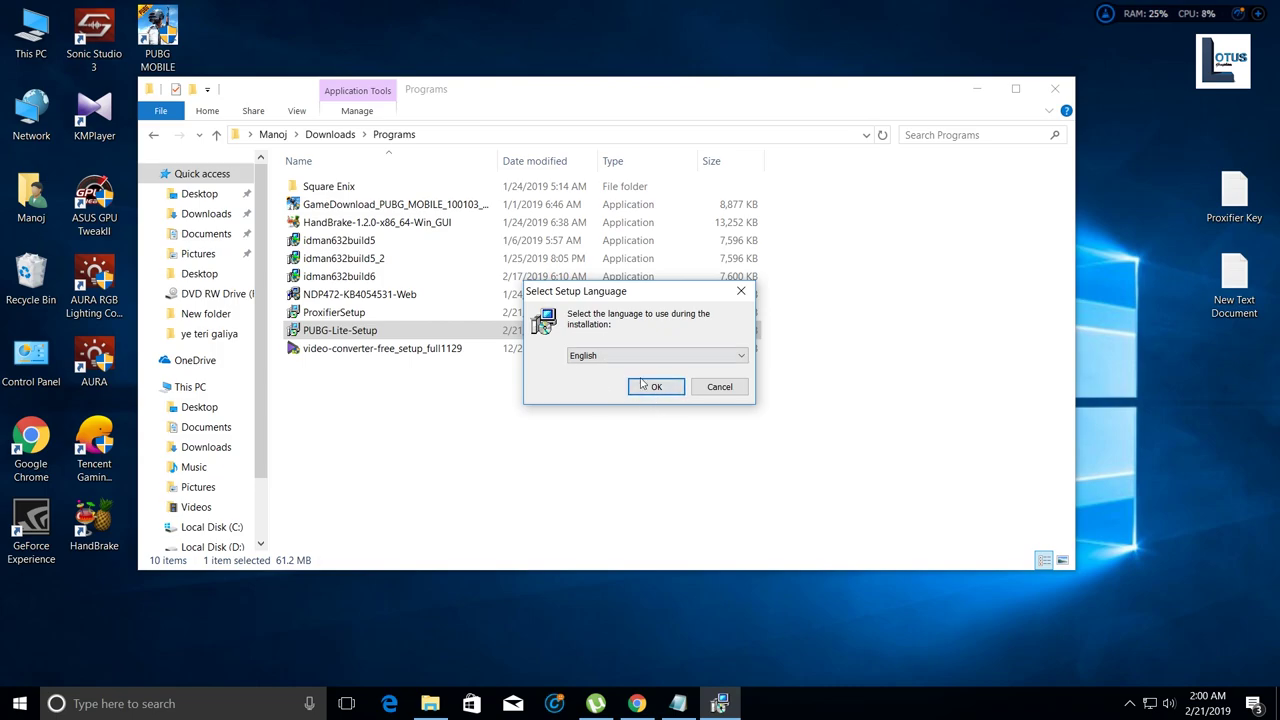
pyautogui.click(654, 356)
pyautogui.click(603, 391)
pyautogui.click(603, 358)
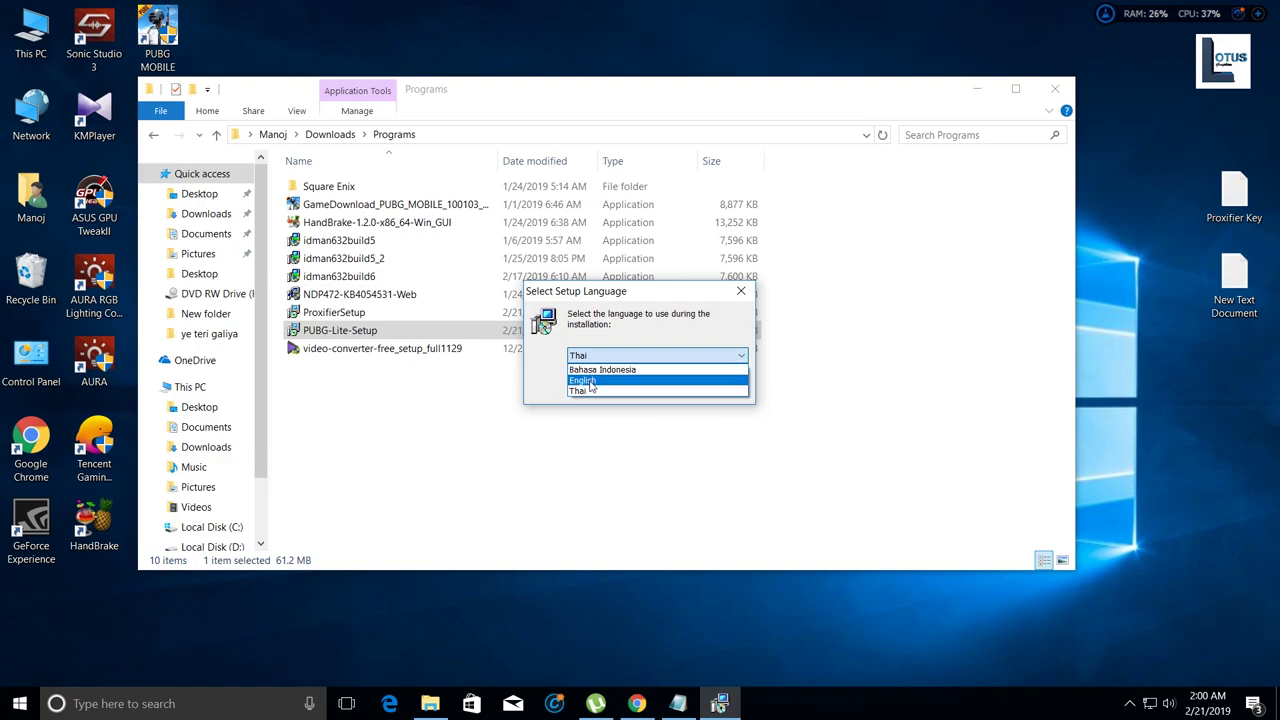
pyautogui.click(591, 381)
pyautogui.click(651, 386)
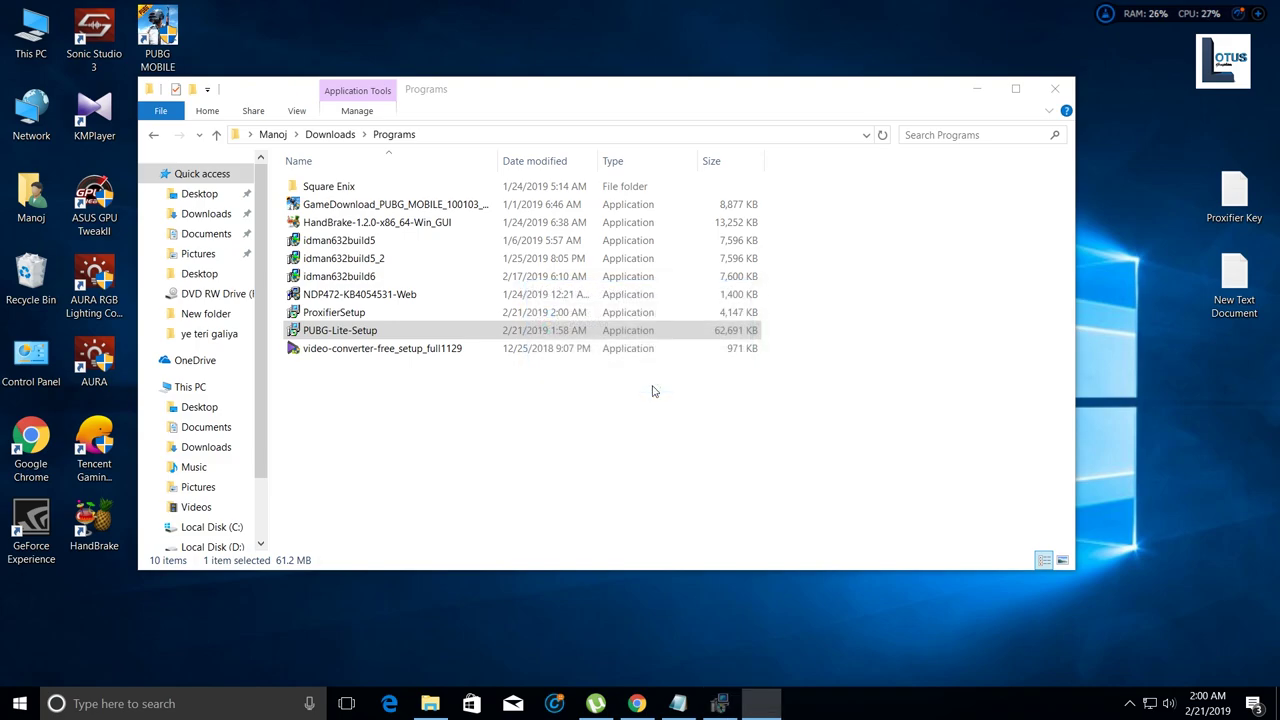
# Accept the PUBG Lite license agreement and continue to Select Destination Location
pyautogui.click(724, 481)
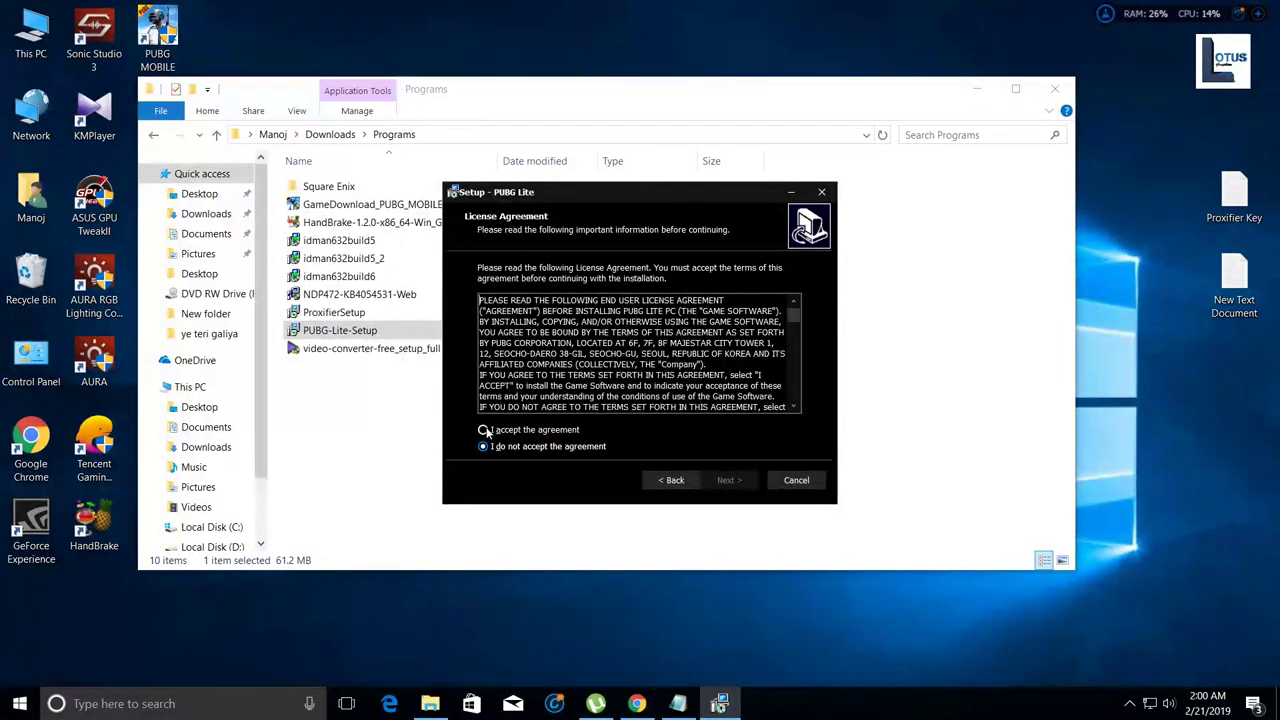
pyautogui.click(485, 430)
pyautogui.click(723, 479)
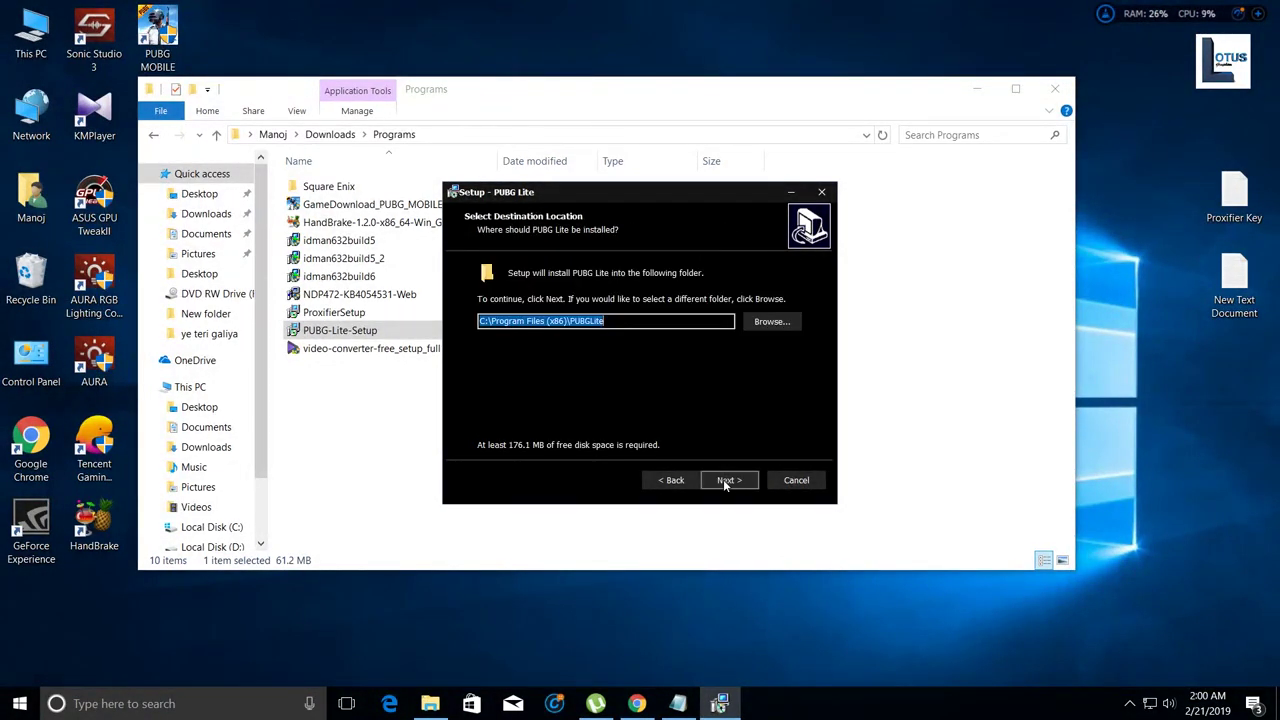
# Browse to Program Files (x86) on drive D: so PUBG Lite installs to D:\Program Files (x86)\PUBGLite
pyautogui.click(770, 323)
pyautogui.scroll(-1, 686, 371)
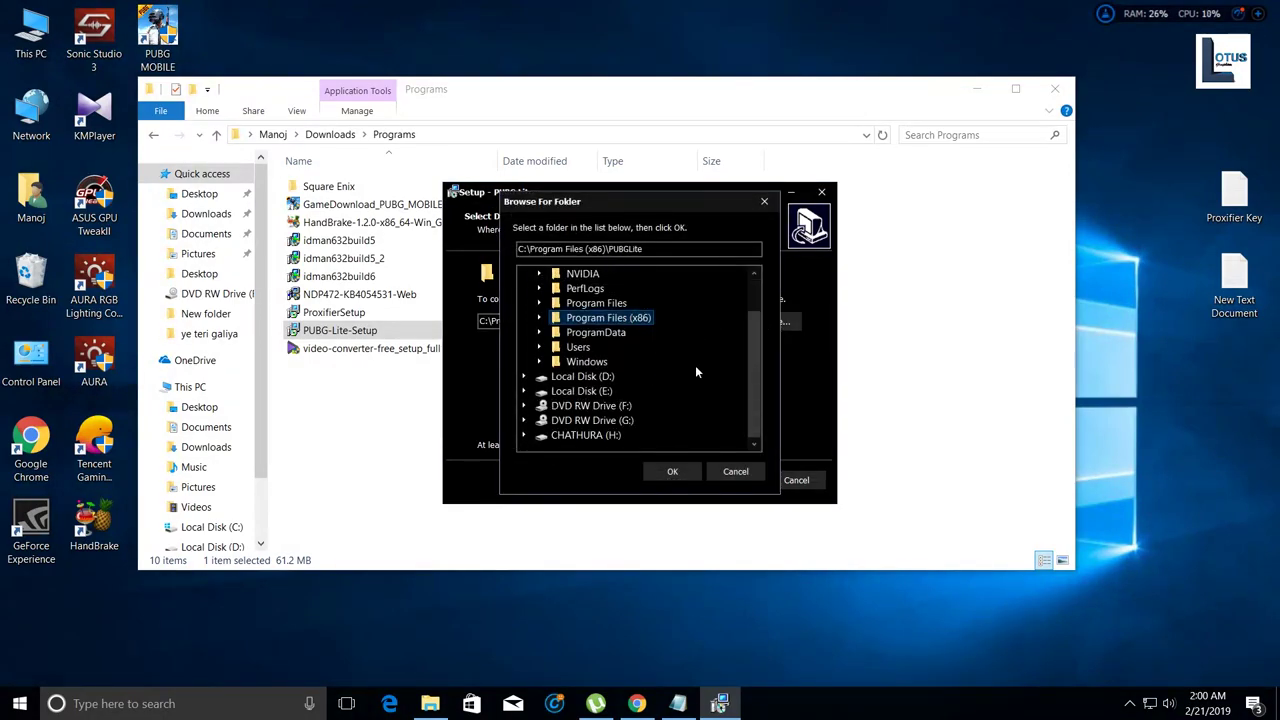
pyautogui.click(523, 378)
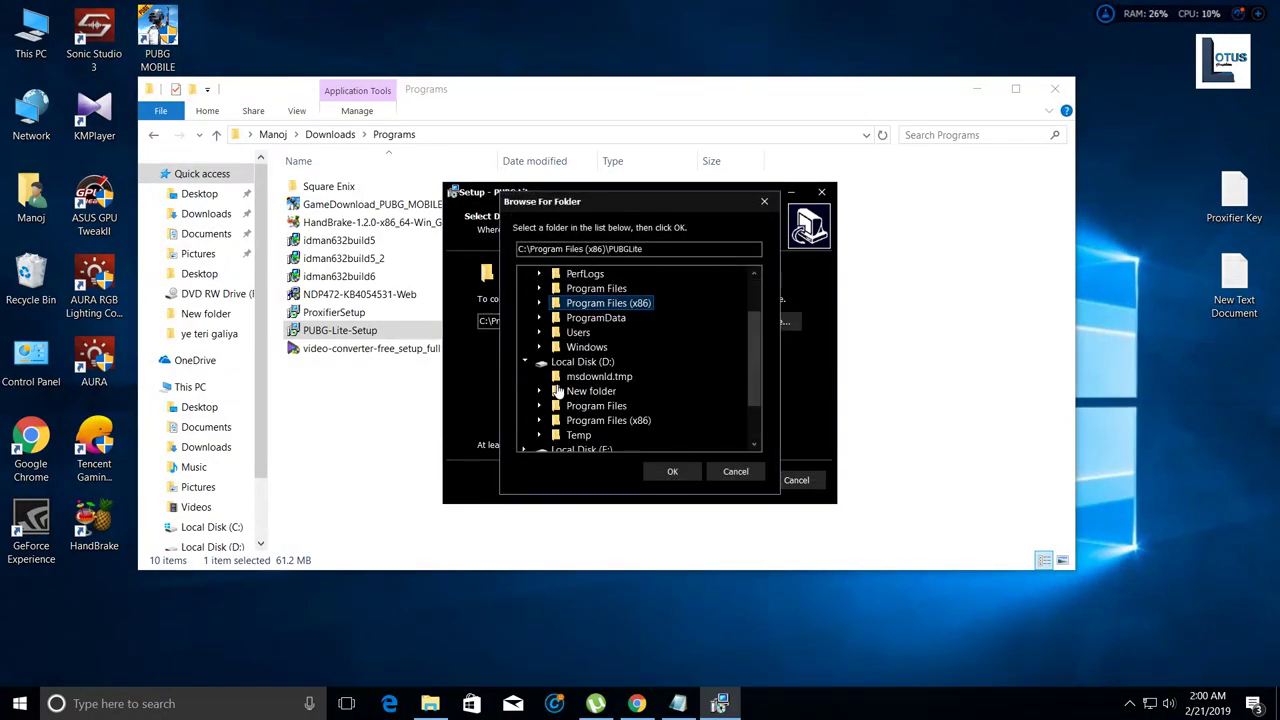
pyautogui.click(612, 354)
pyautogui.moveTo(614, 350); pyautogui.dragTo(550, 243)
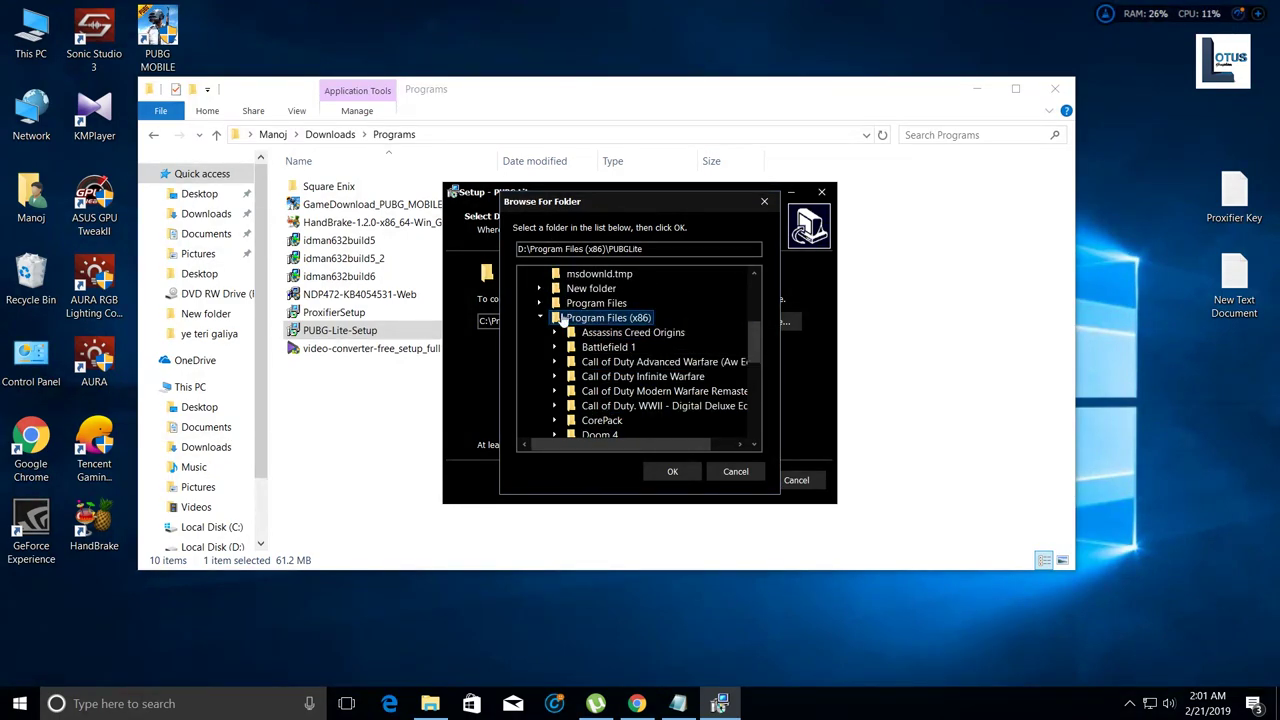
pyautogui.click(676, 471)
pyautogui.click(619, 321)
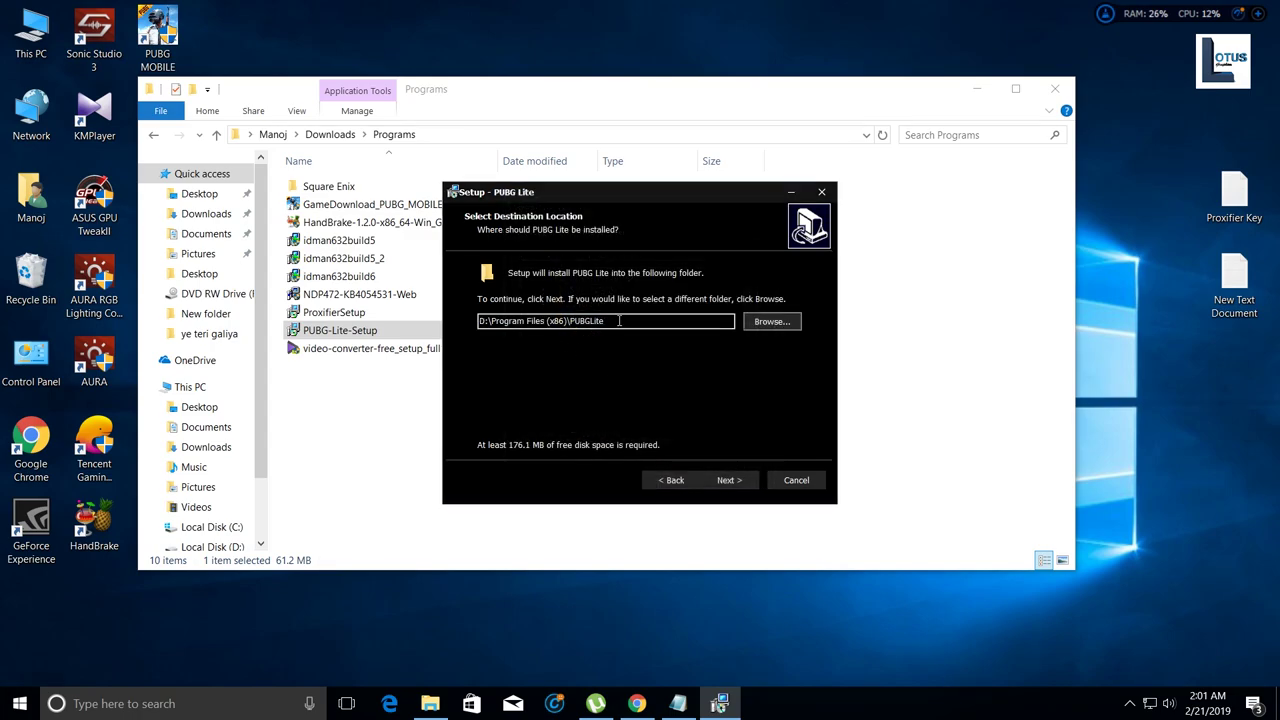
# Install PUBG Lite with the desktop shortcut, leaving Run Launcher.exe unchecked at finish
pyautogui.click(729, 480)
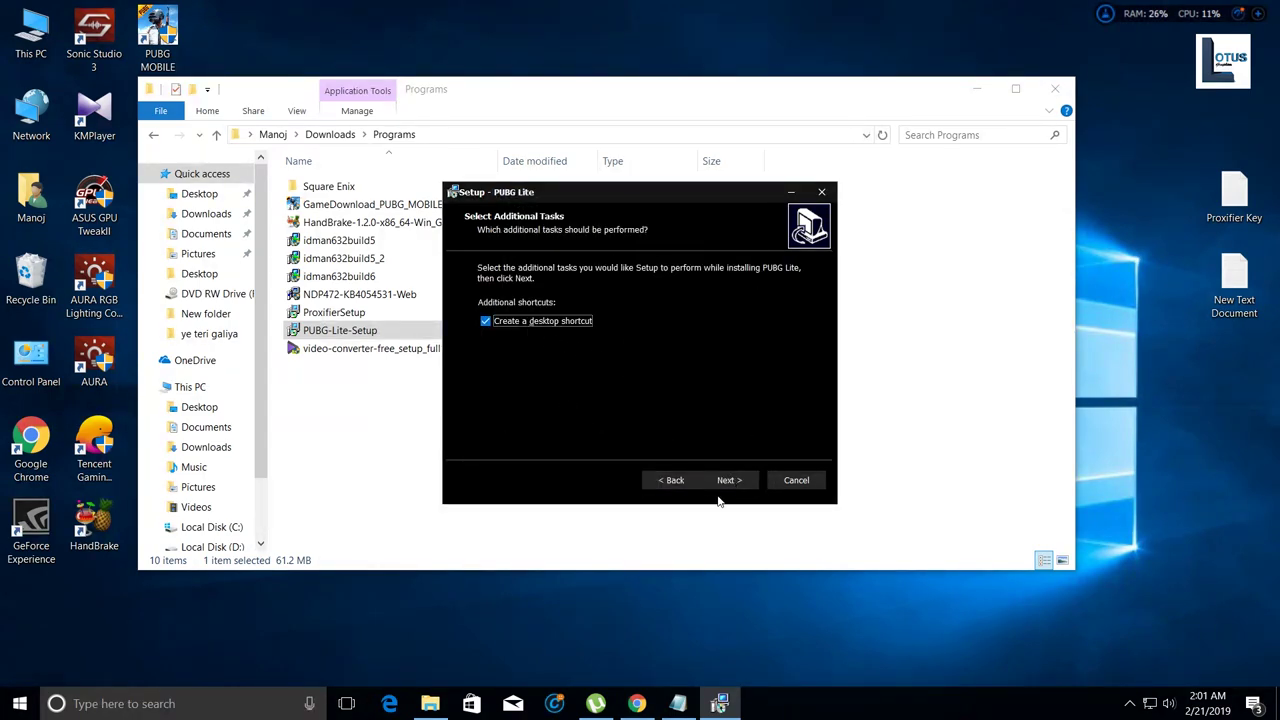
pyautogui.click(727, 484)
pyautogui.click(729, 483)
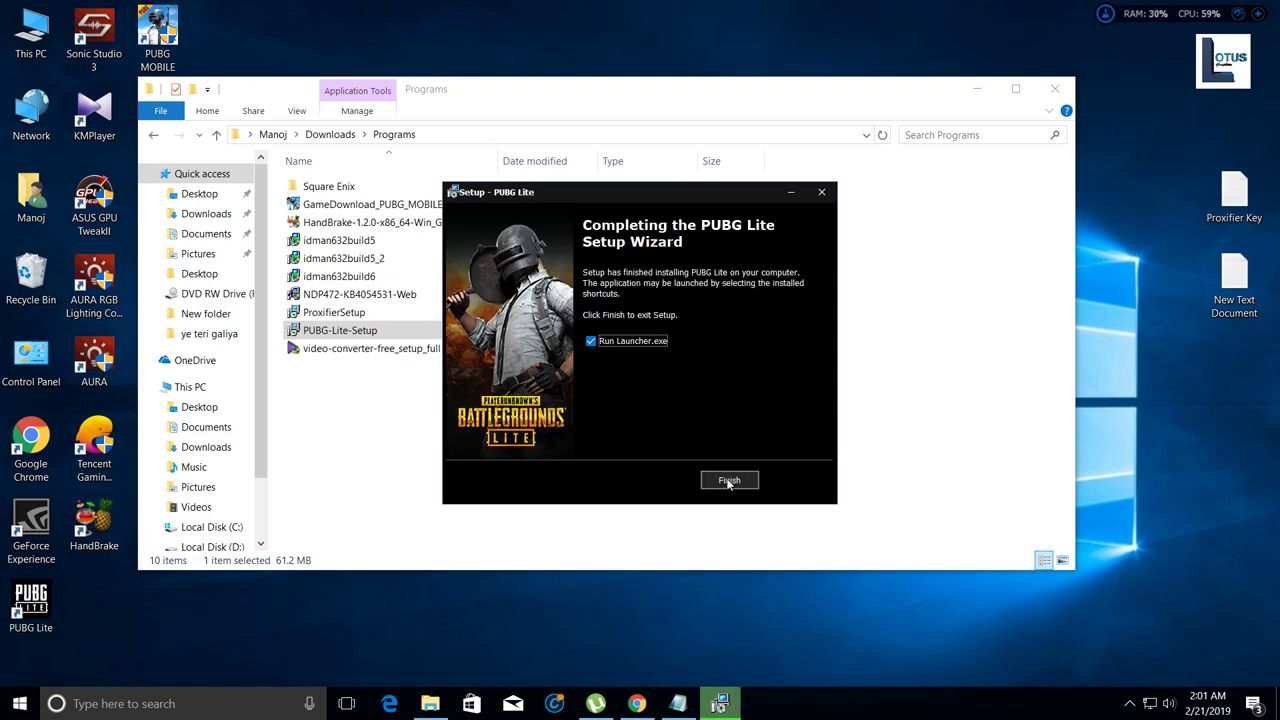
pyautogui.click(593, 342)
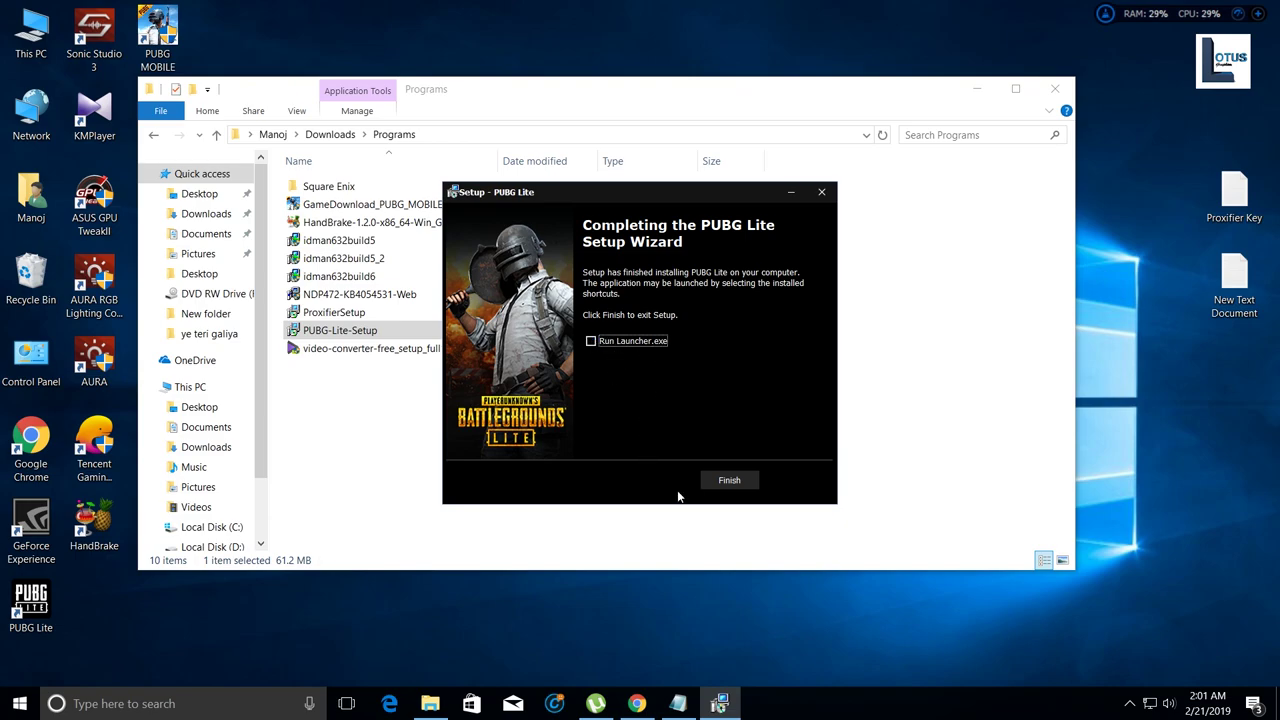
pyautogui.click(735, 484)
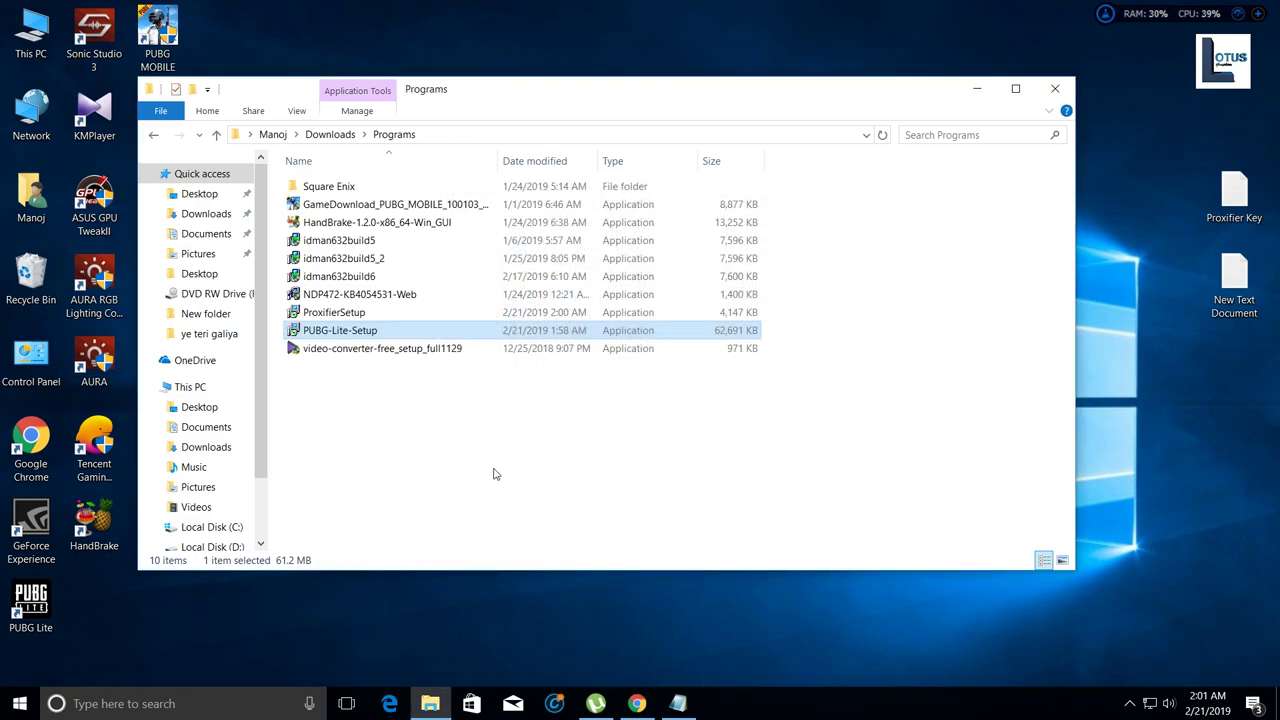
# Launch ProxifierSetup from the Programs folder and approve the UAC prompt
pyautogui.moveTo(486, 99); pyautogui.dragTo(558, 79)
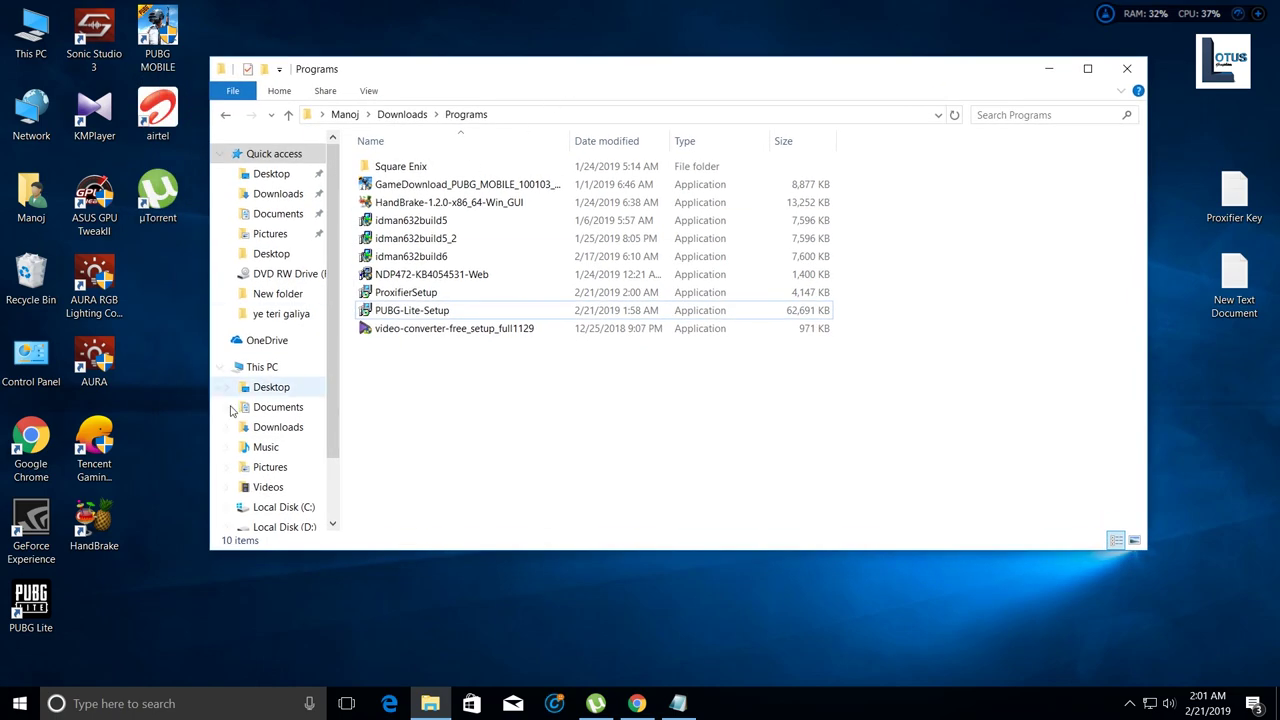
pyautogui.click(45, 600)
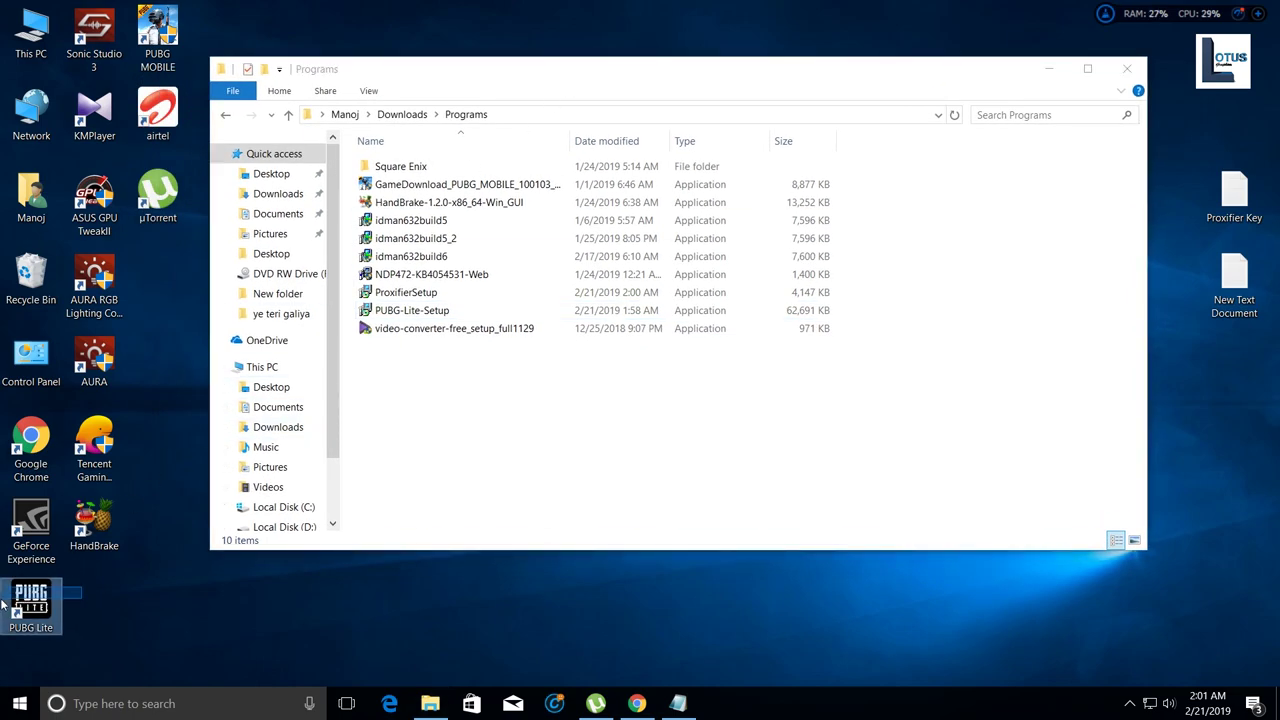
pyautogui.click(475, 430)
pyautogui.click(403, 294)
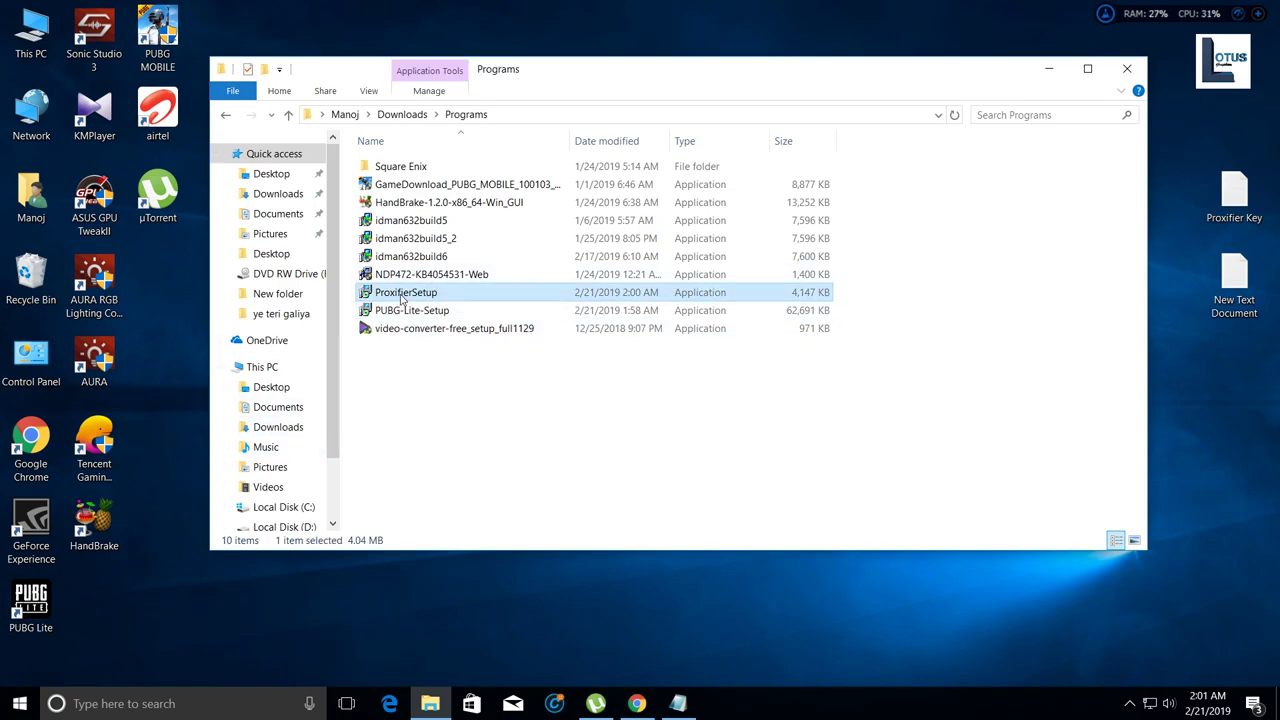
pyautogui.doubleClick(402, 296)
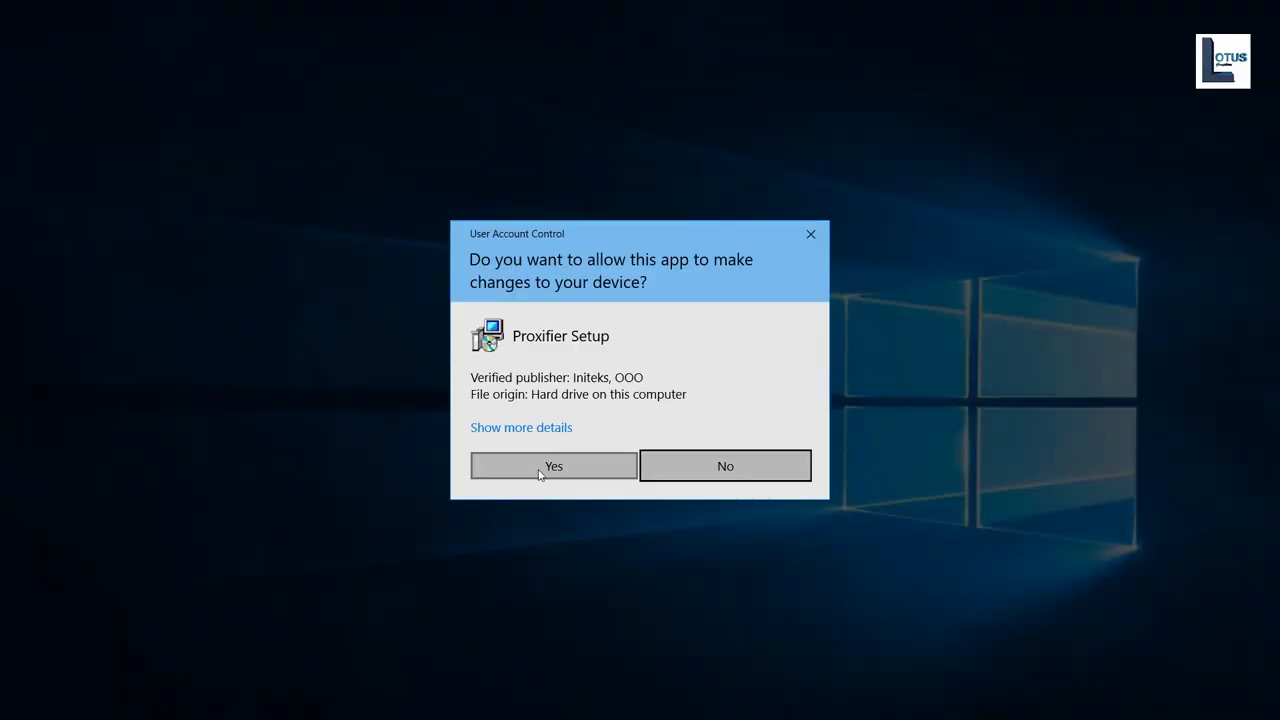
pyautogui.click(537, 474)
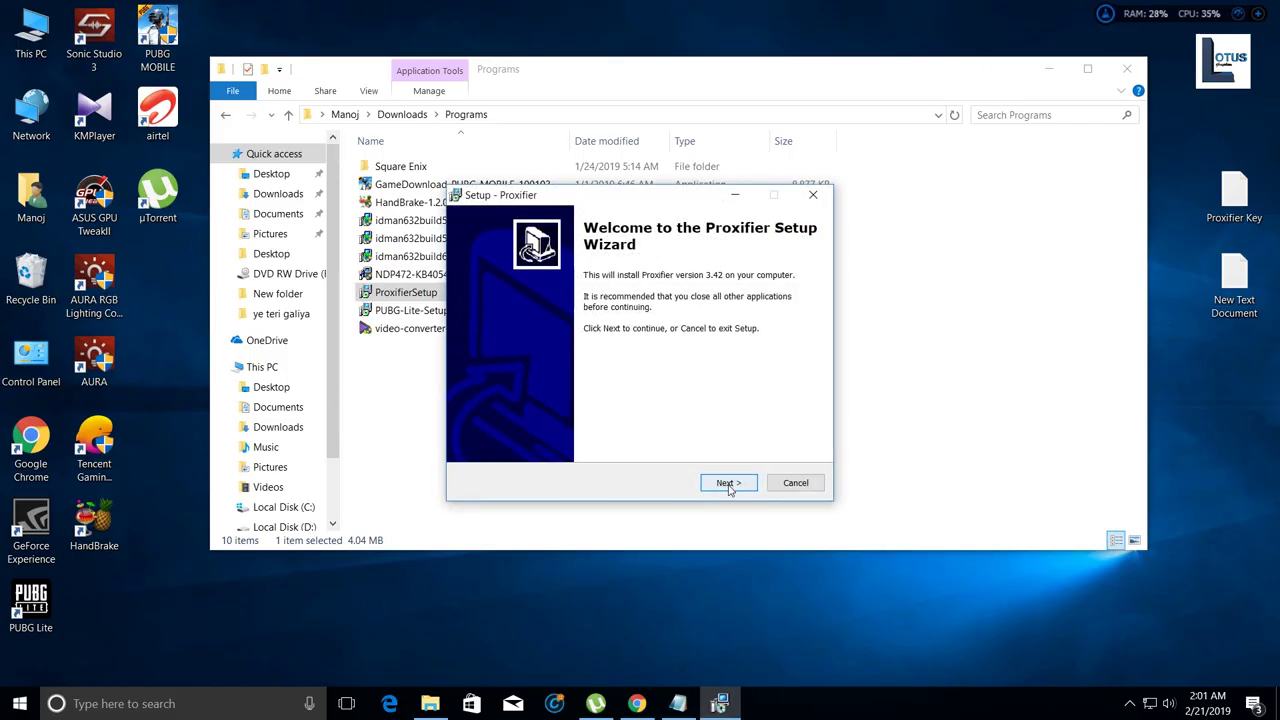
# Accept the licence, keep default folders, add a desktop shortcut, disable update checks, and install
pyautogui.click(727, 484)
pyautogui.click(516, 436)
pyautogui.click(727, 483)
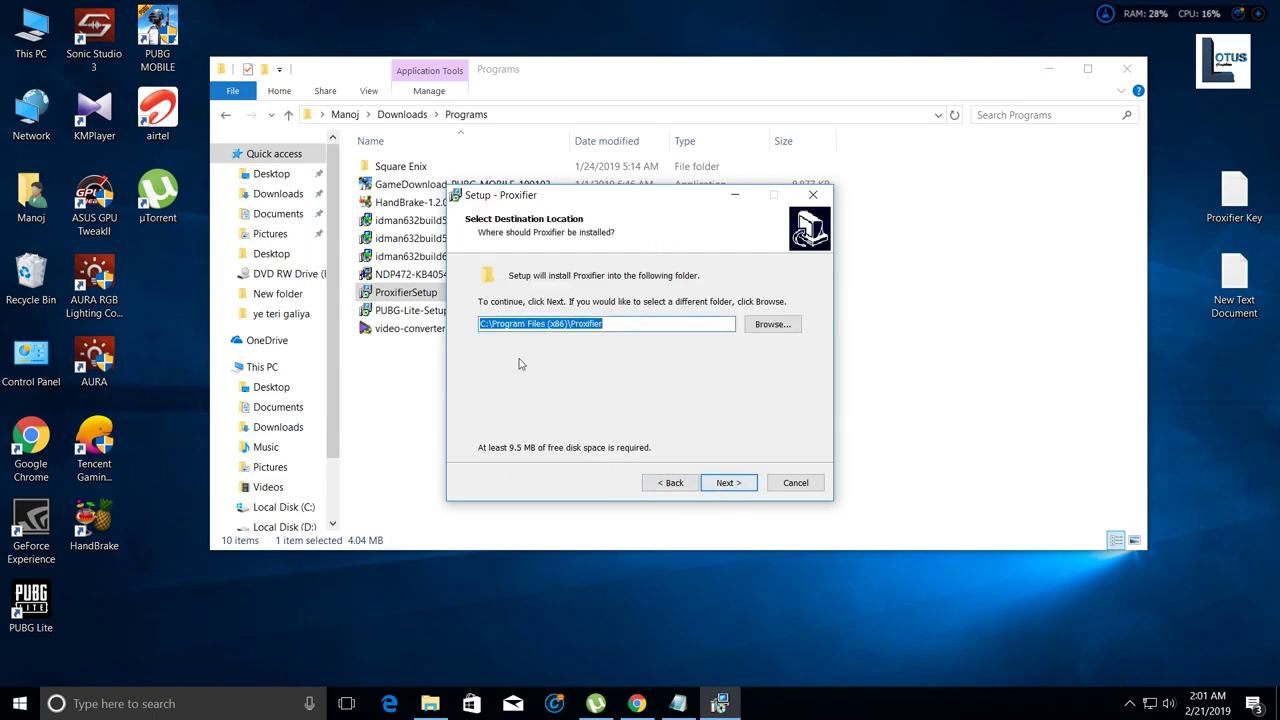
pyautogui.click(727, 483)
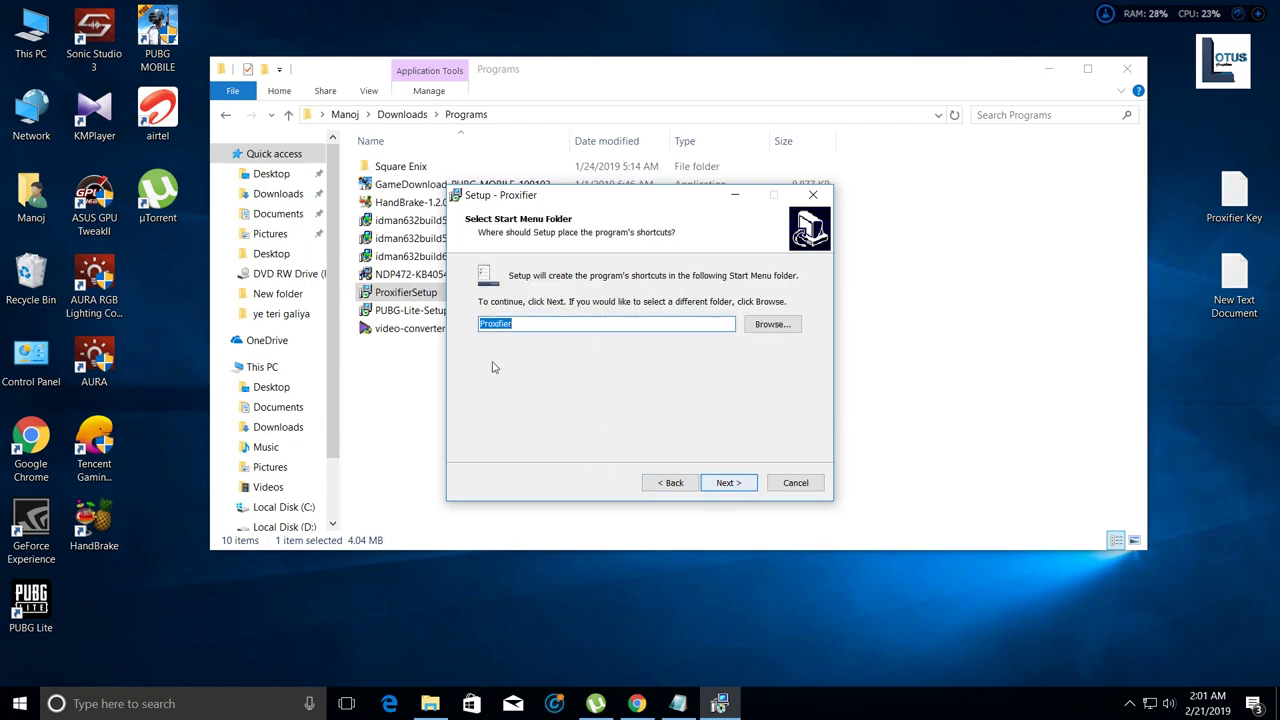
pyautogui.click(722, 488)
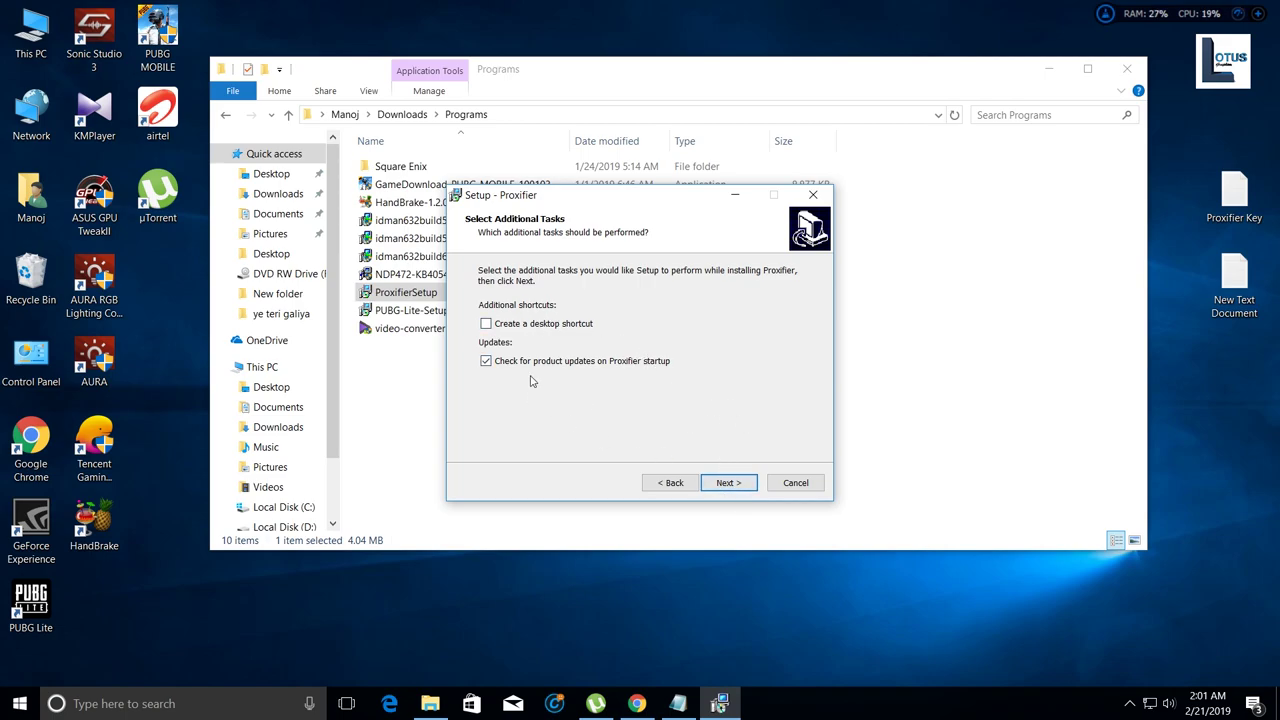
pyautogui.click(487, 325)
pyautogui.click(506, 362)
pyautogui.click(729, 483)
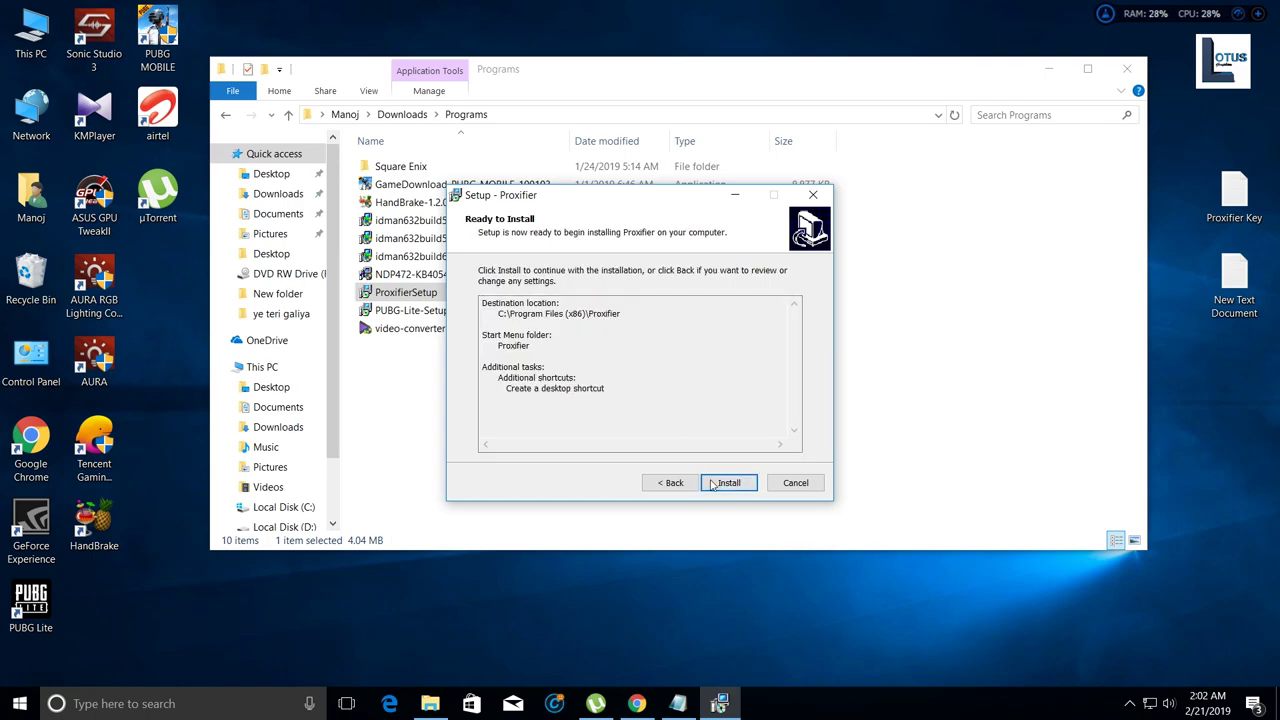
pyautogui.click(731, 484)
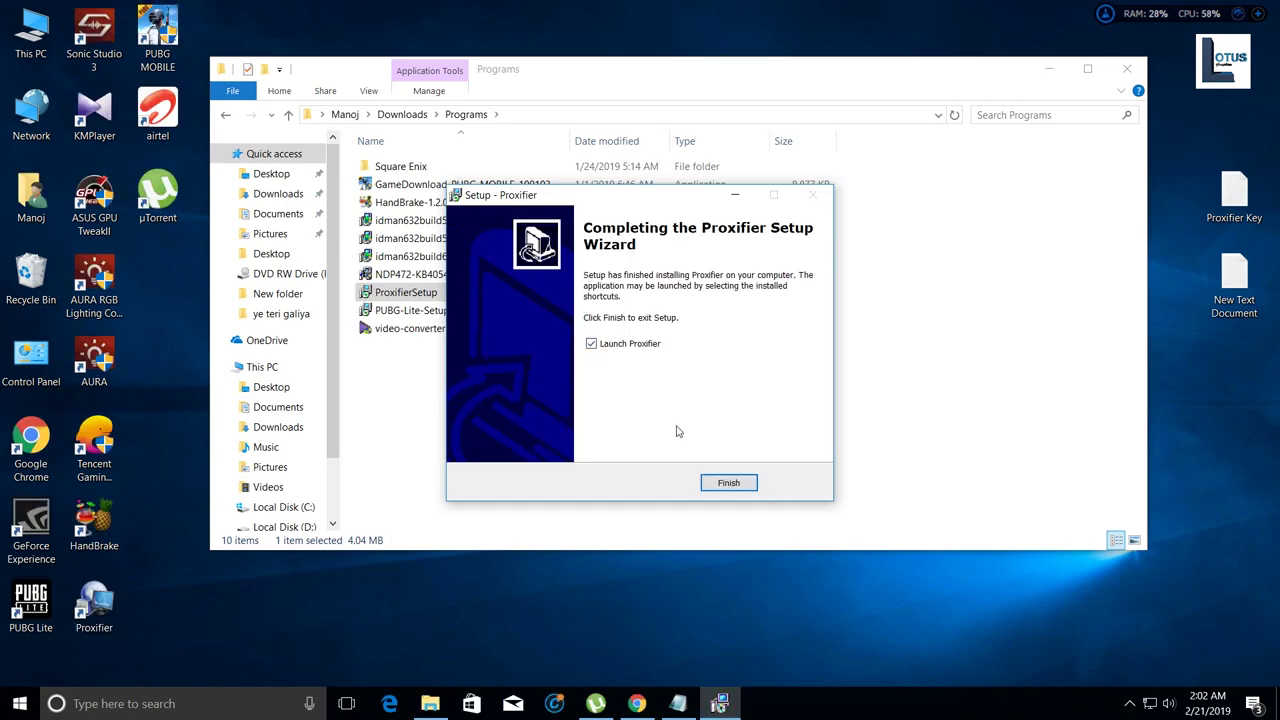
# Launch the Proxifier trial and open the Proxifier Key note with its registration keys selected
pyautogui.click(721, 481)
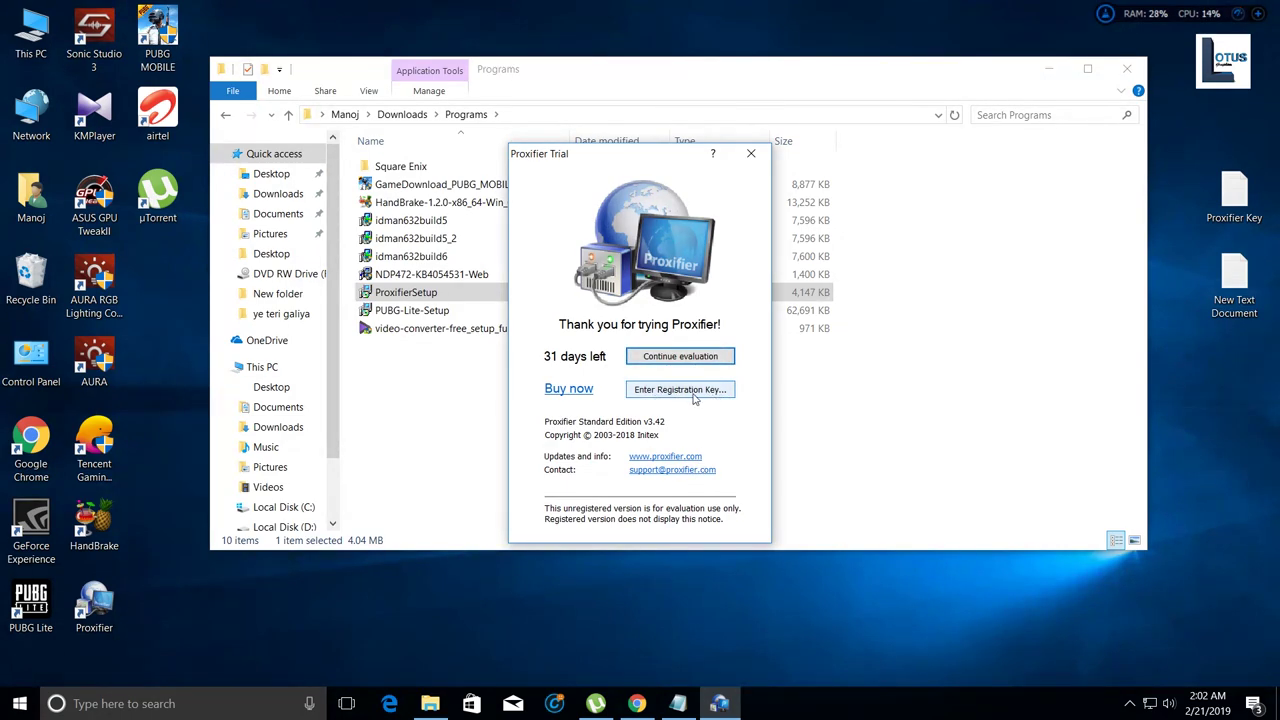
pyautogui.doubleClick(1232, 205)
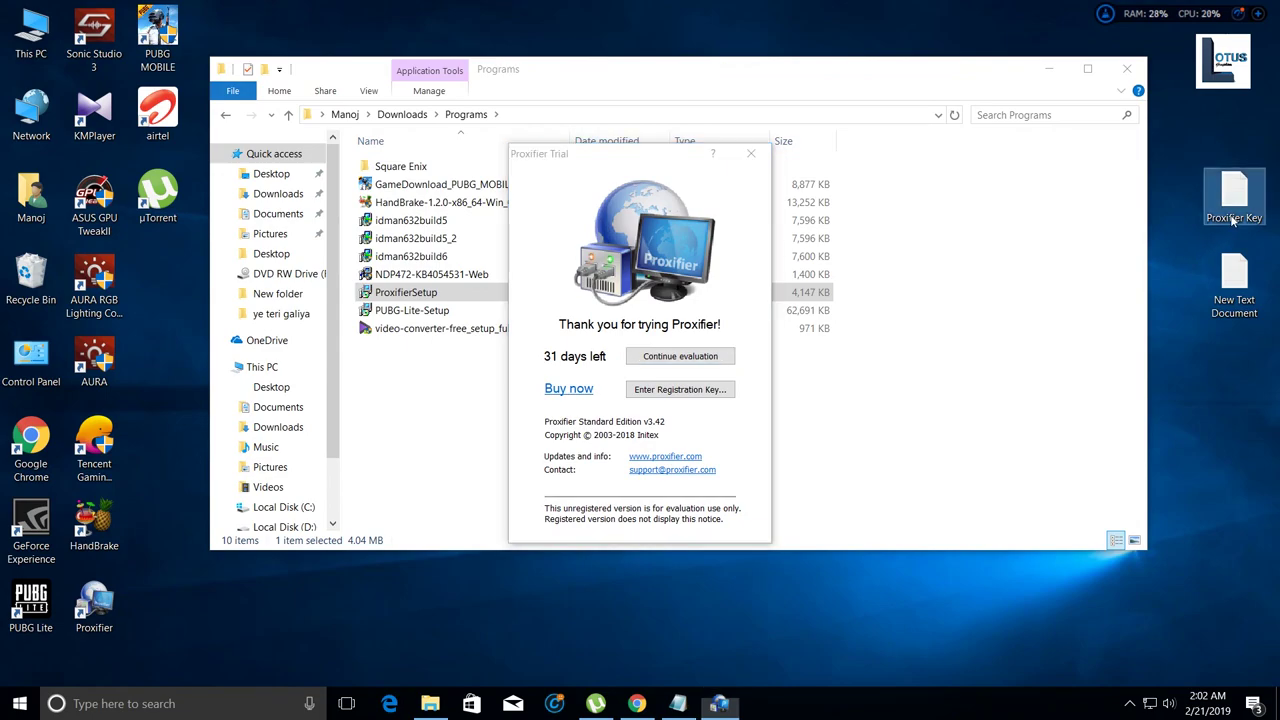
pyautogui.moveTo(366, 372); pyautogui.dragTo(240, 112)
pyautogui.moveTo(509, 316); pyautogui.dragTo(240, 96)
pyautogui.click(557, 519)
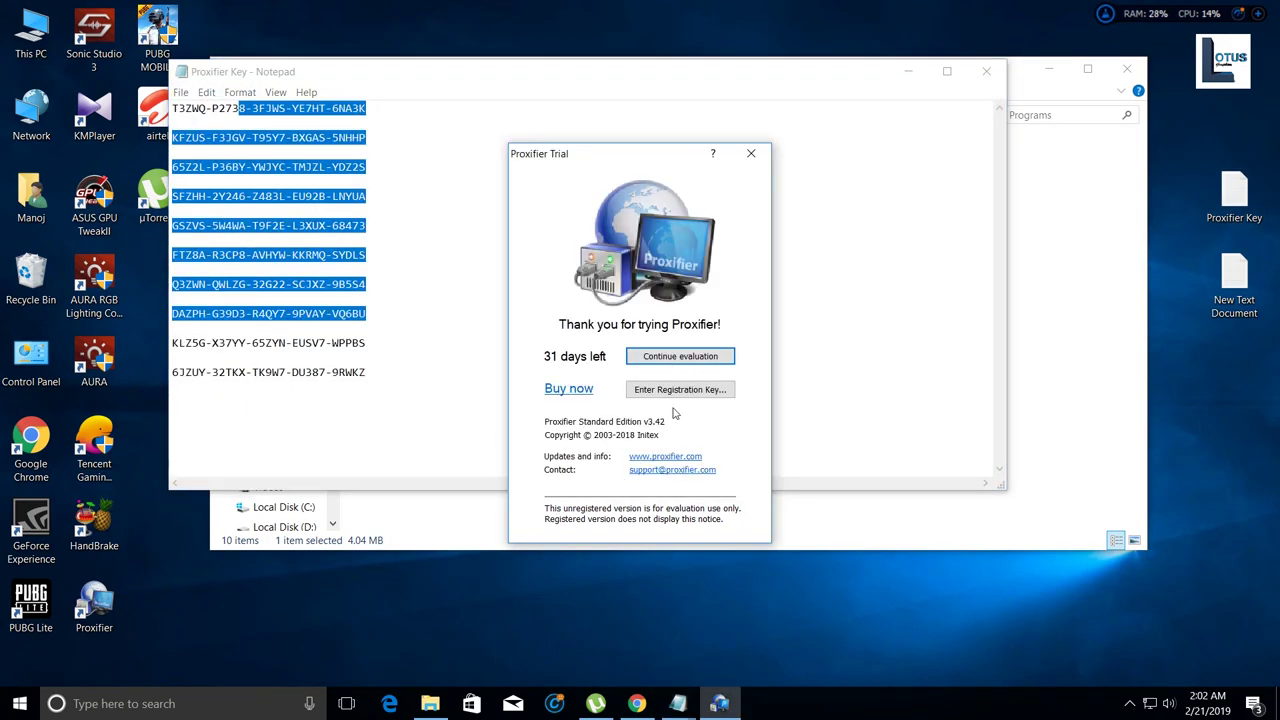
# Open the registration key form and copy the second key from the Proxifier Key note
pyautogui.click(691, 398)
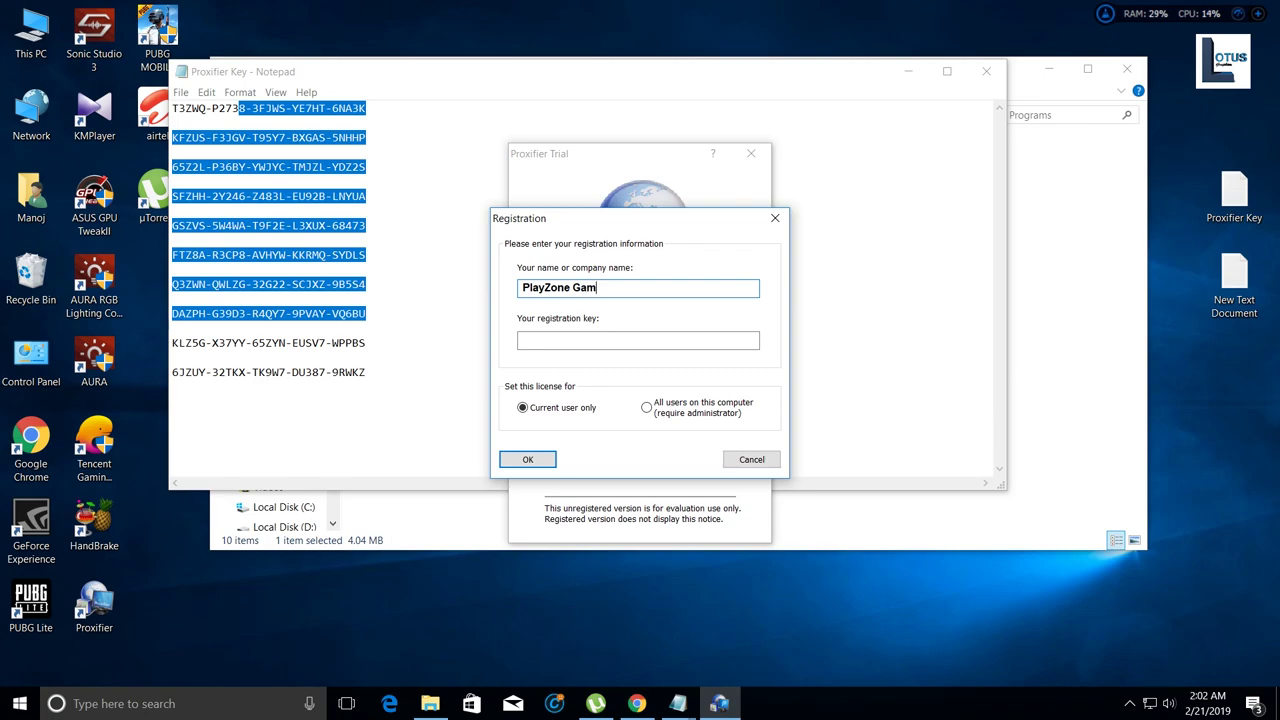
pyautogui.click(434, 171)
pyautogui.moveTo(366, 137); pyautogui.dragTo(172, 137)
pyautogui.rightClick(186, 138)
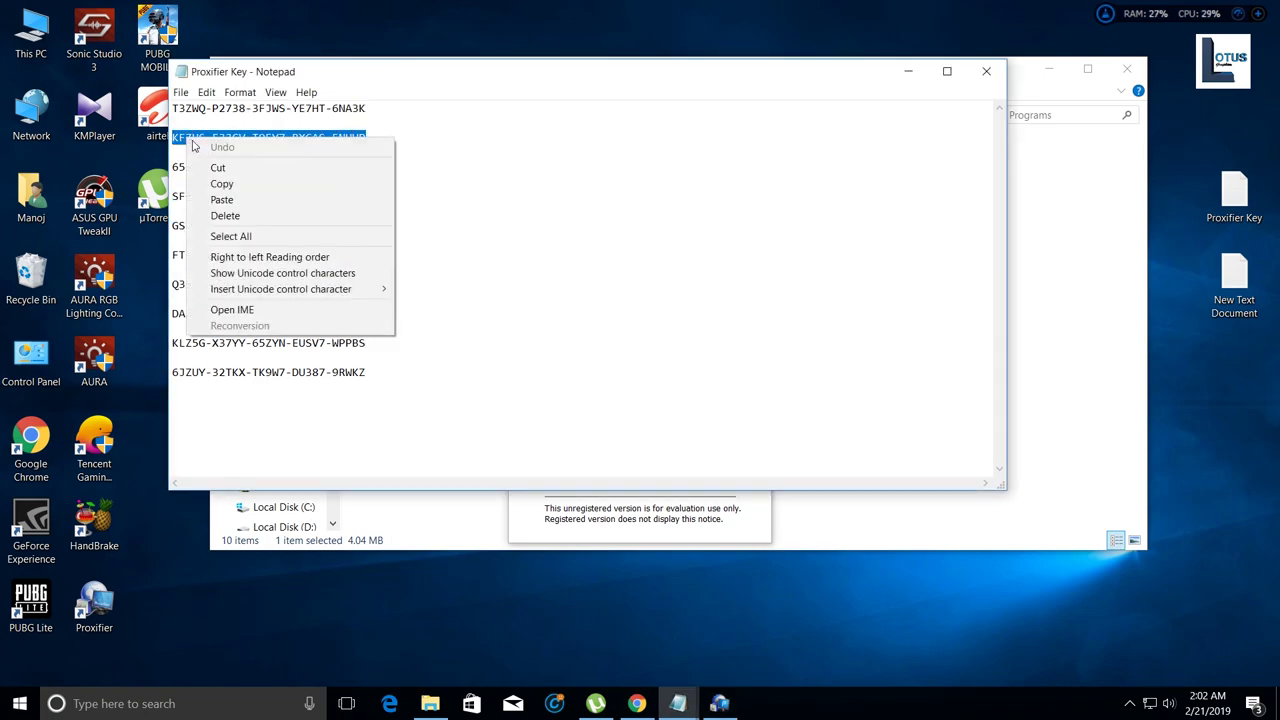
pyautogui.click(222, 184)
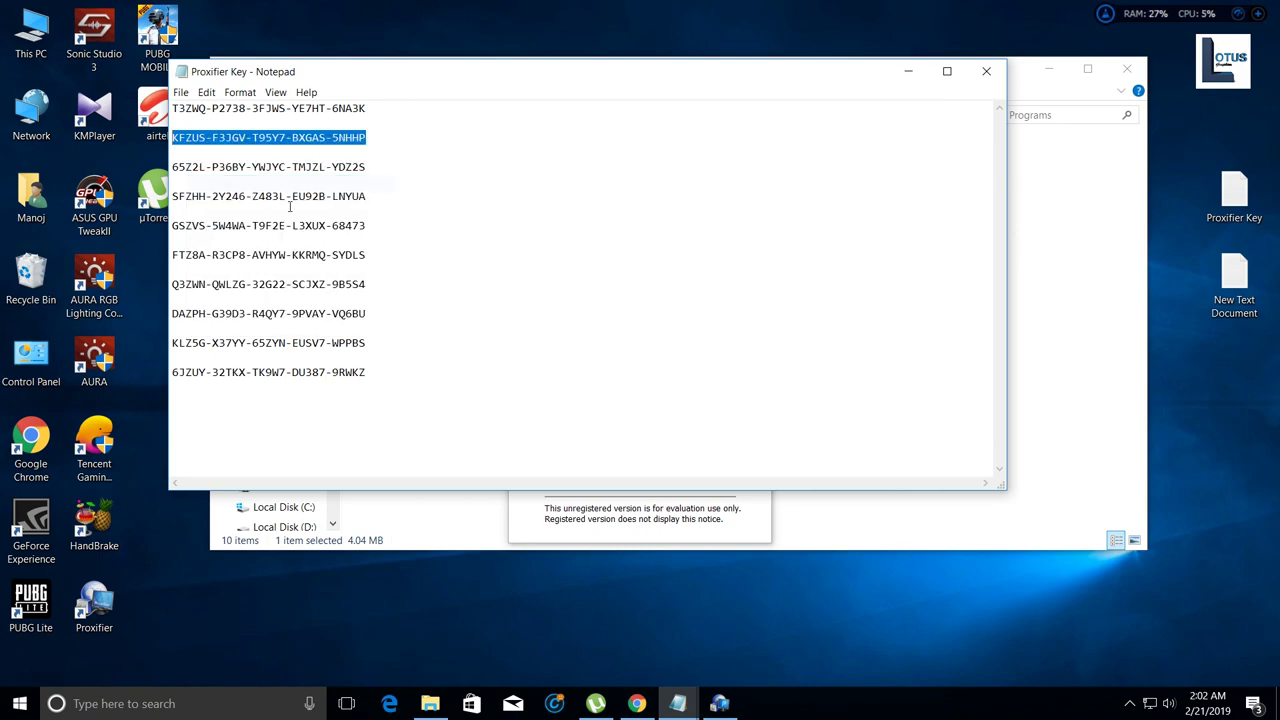
# Paste the key into the registration field, submit it, and dismiss the success message
pyautogui.click(541, 524)
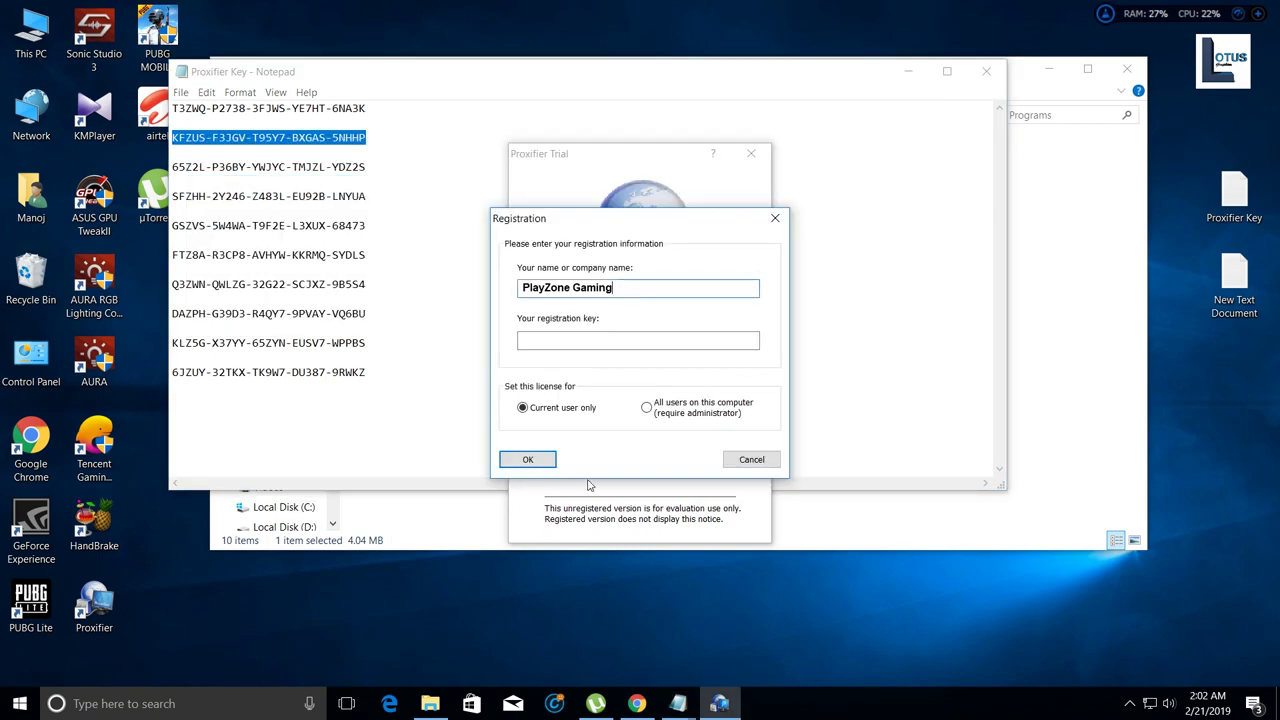
pyautogui.rightClick(599, 342)
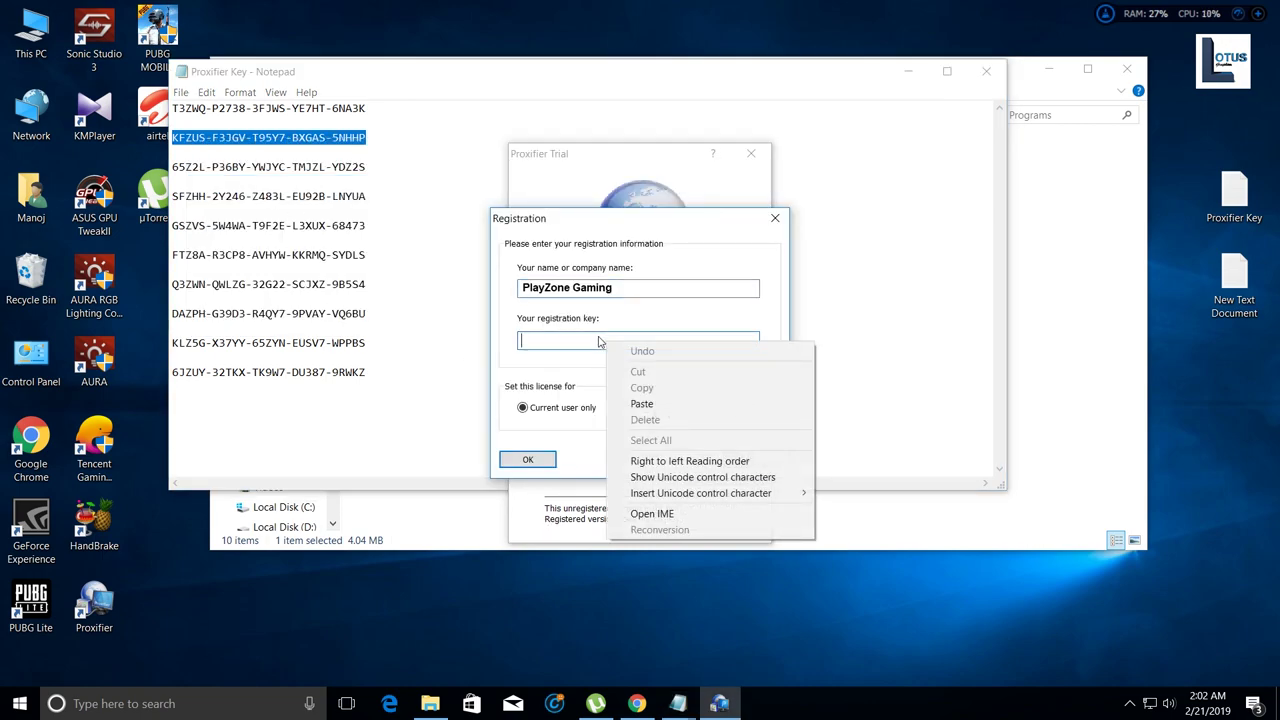
pyautogui.click(644, 404)
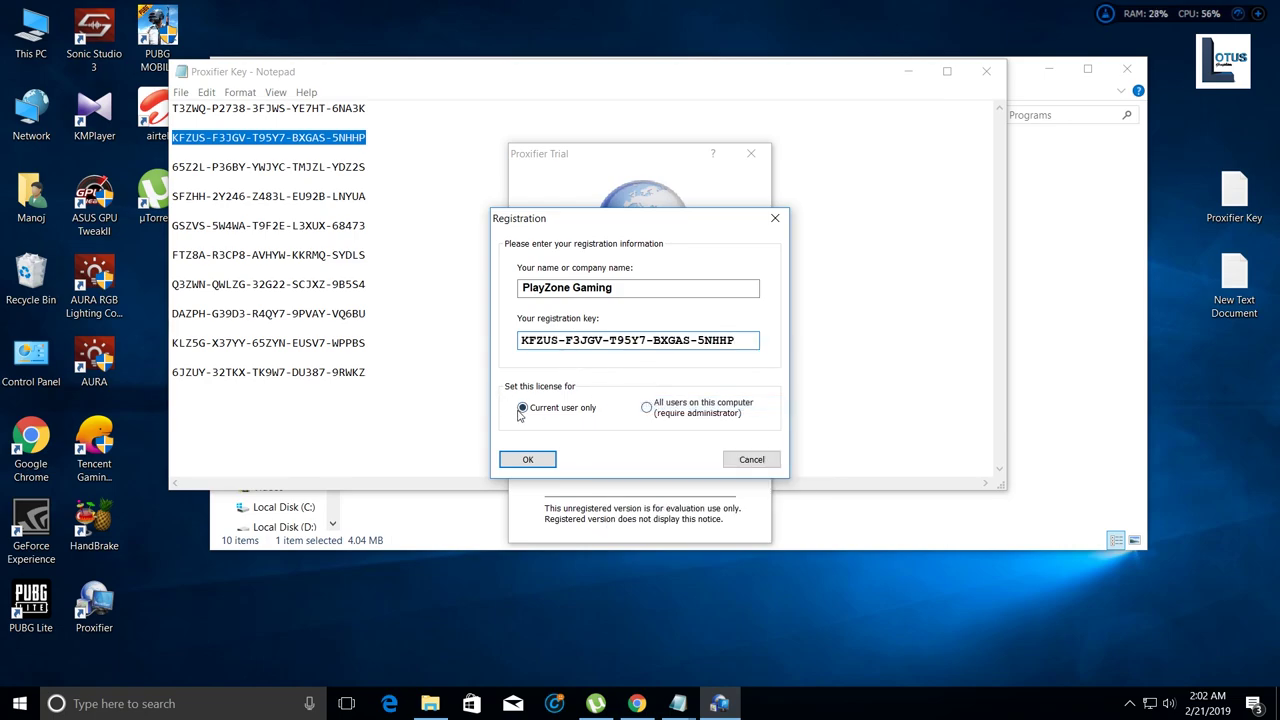
pyautogui.click(531, 461)
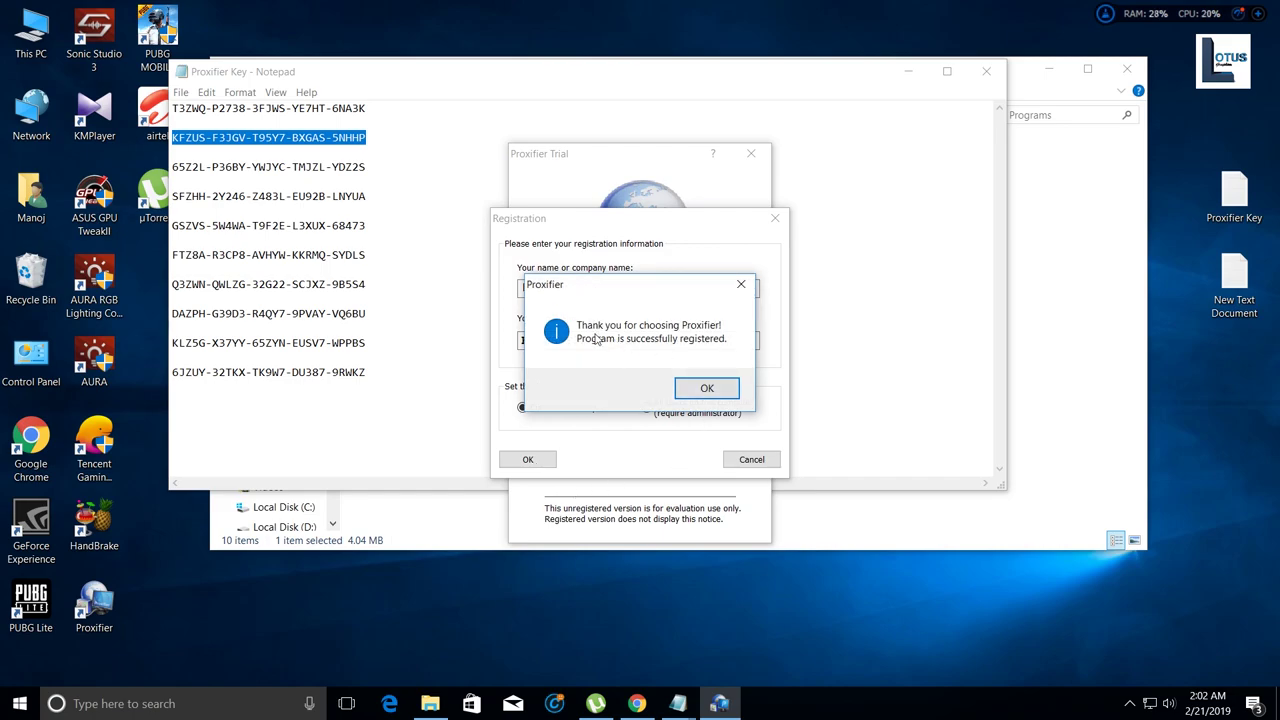
pyautogui.click(707, 388)
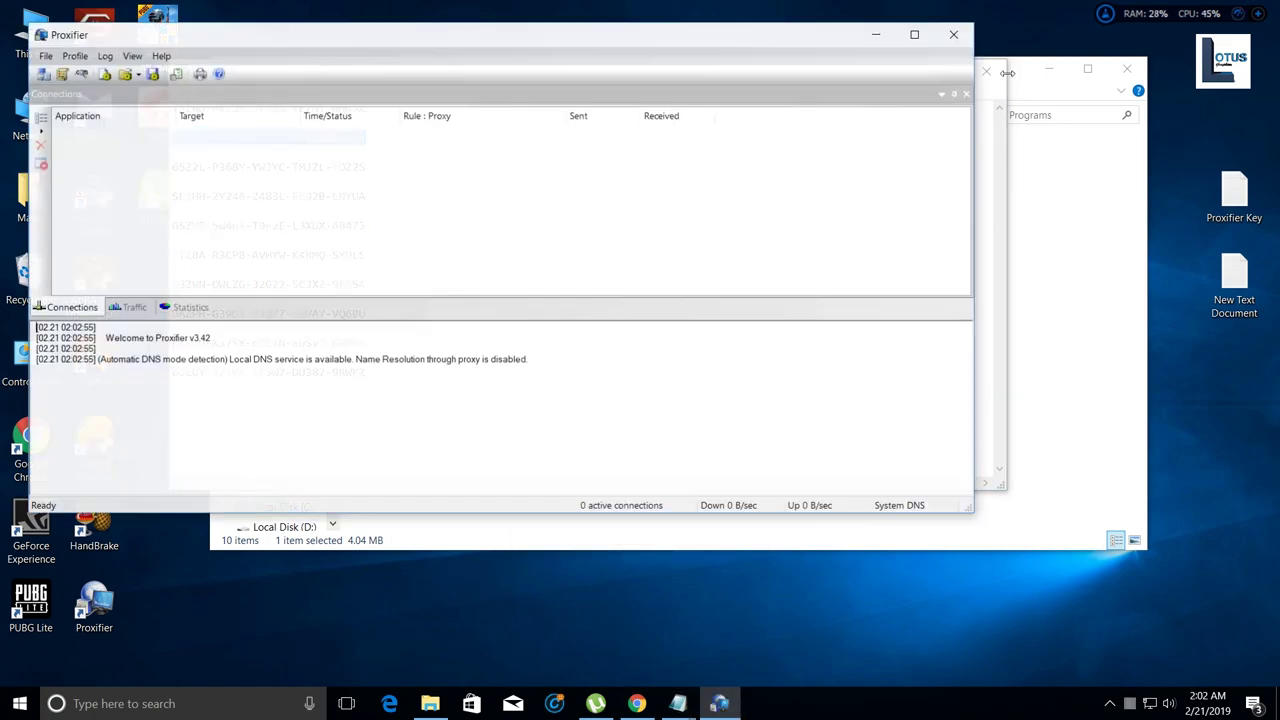
# Close the key notes and minimize the Proxifier and Programs folder windows
pyautogui.click(998, 75)
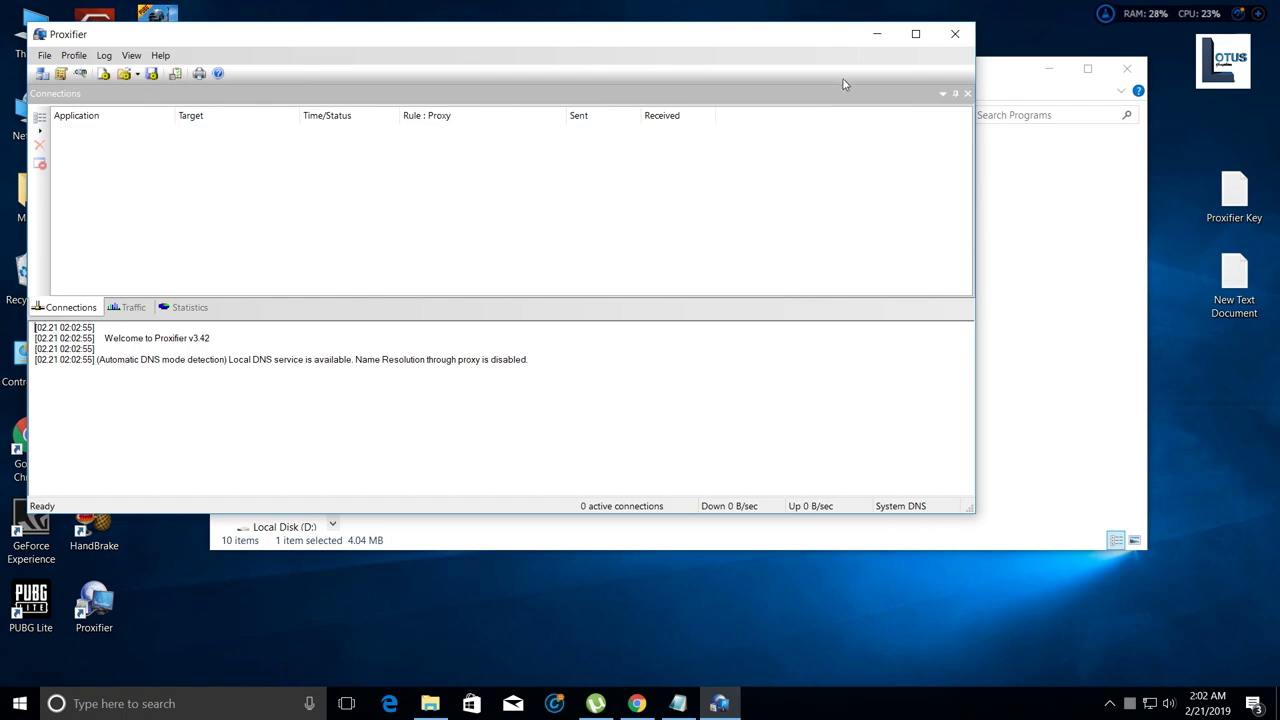
pyautogui.click(880, 38)
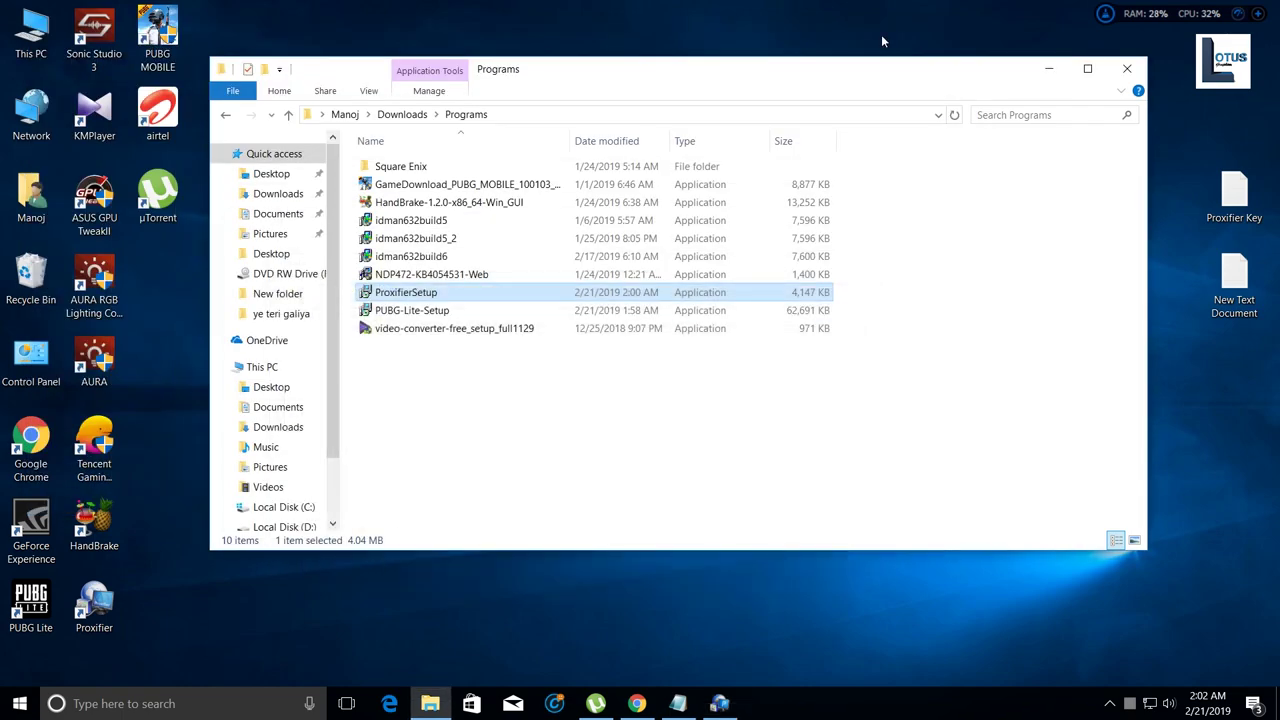
pyautogui.click(1048, 68)
pyautogui.rightClick(688, 130)
# Open Date & time settings from the taskbar clock and switch Set time automatically Off
pyautogui.click(722, 180)
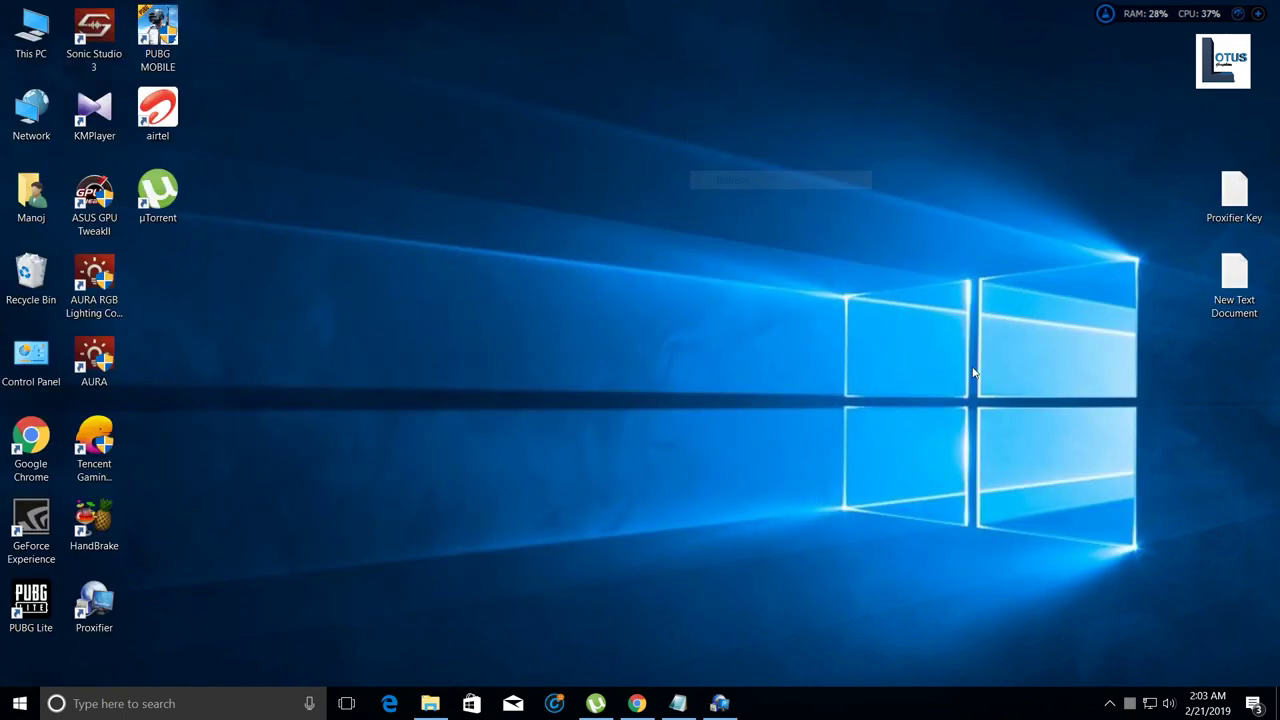
pyautogui.rightClick(1204, 708)
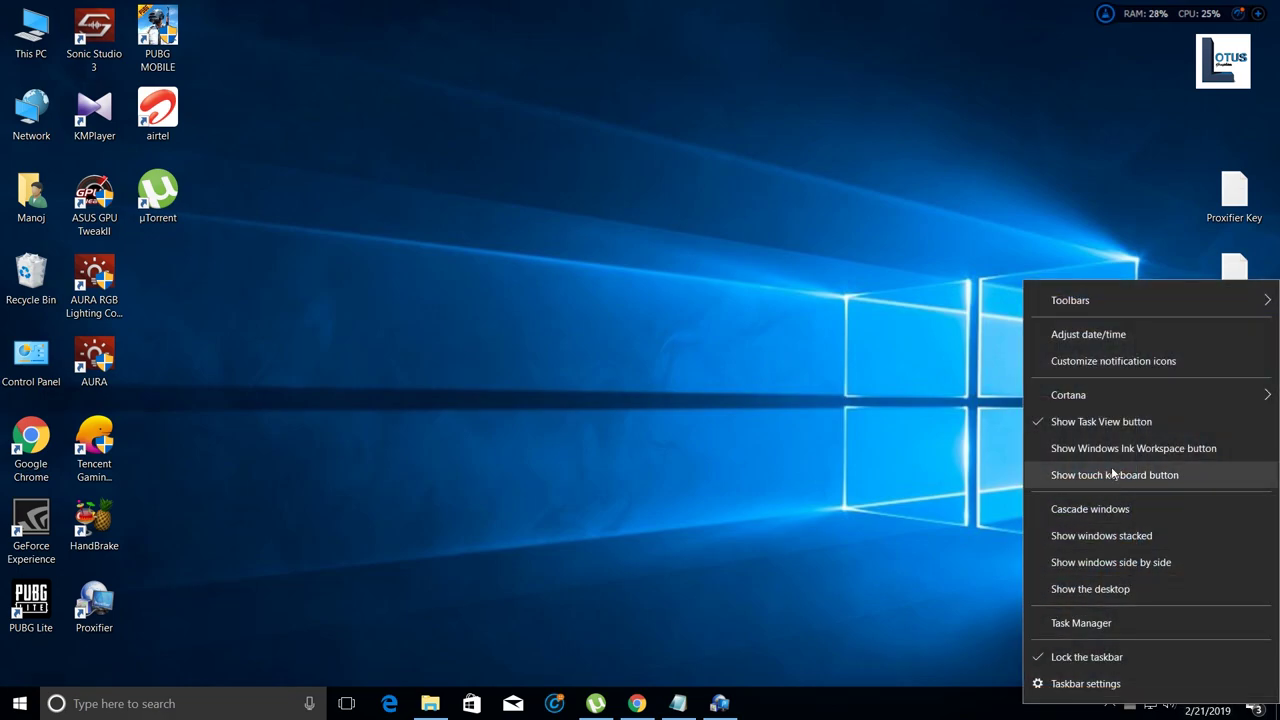
pyautogui.click(1121, 340)
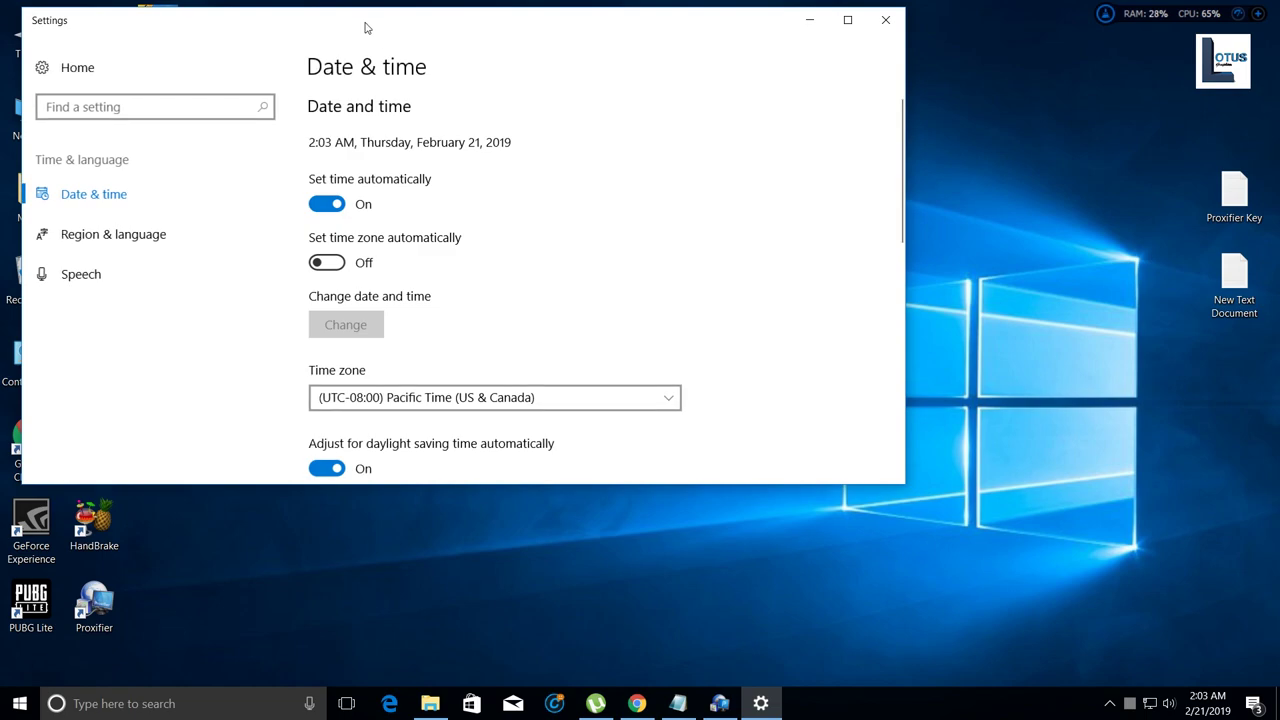
pyautogui.moveTo(365, 27); pyautogui.dragTo(454, 46)
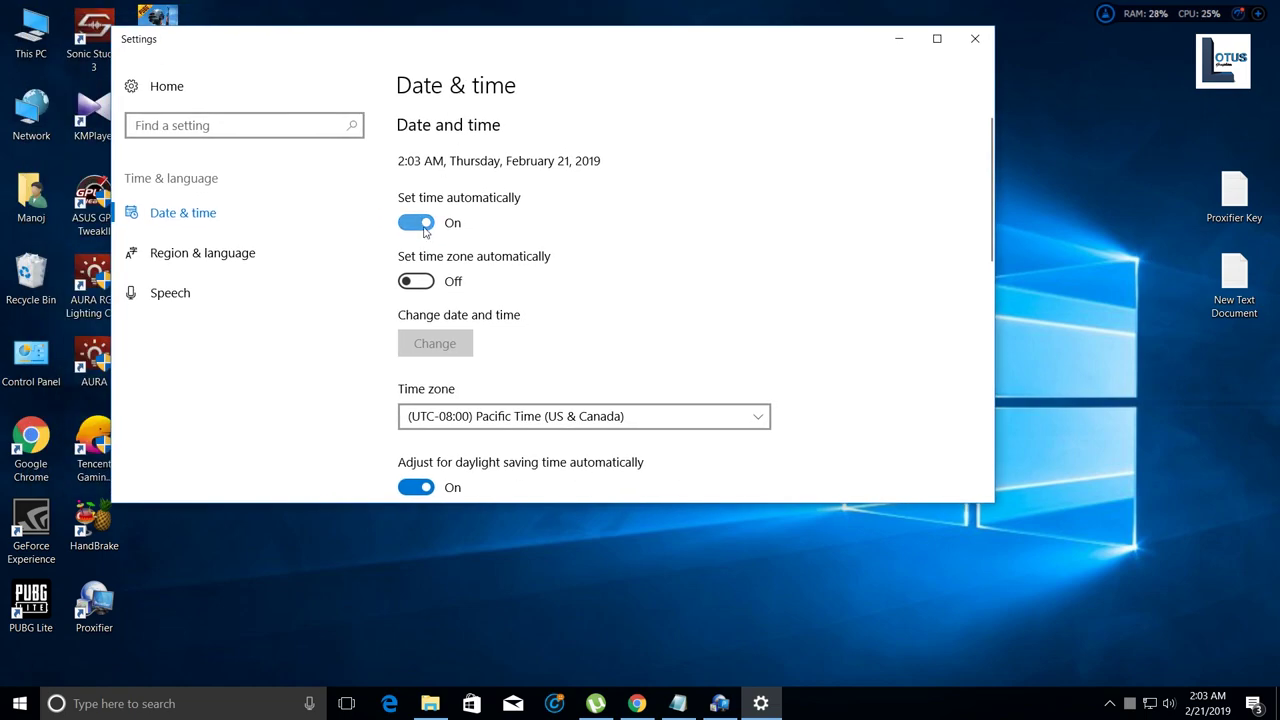
pyautogui.click(433, 223)
pyautogui.scroll(-1, 540, 350)
# Choose (UTC+07:00) Bangkok, Hanoi, Jakarta from the Time zone list
pyautogui.click(630, 366)
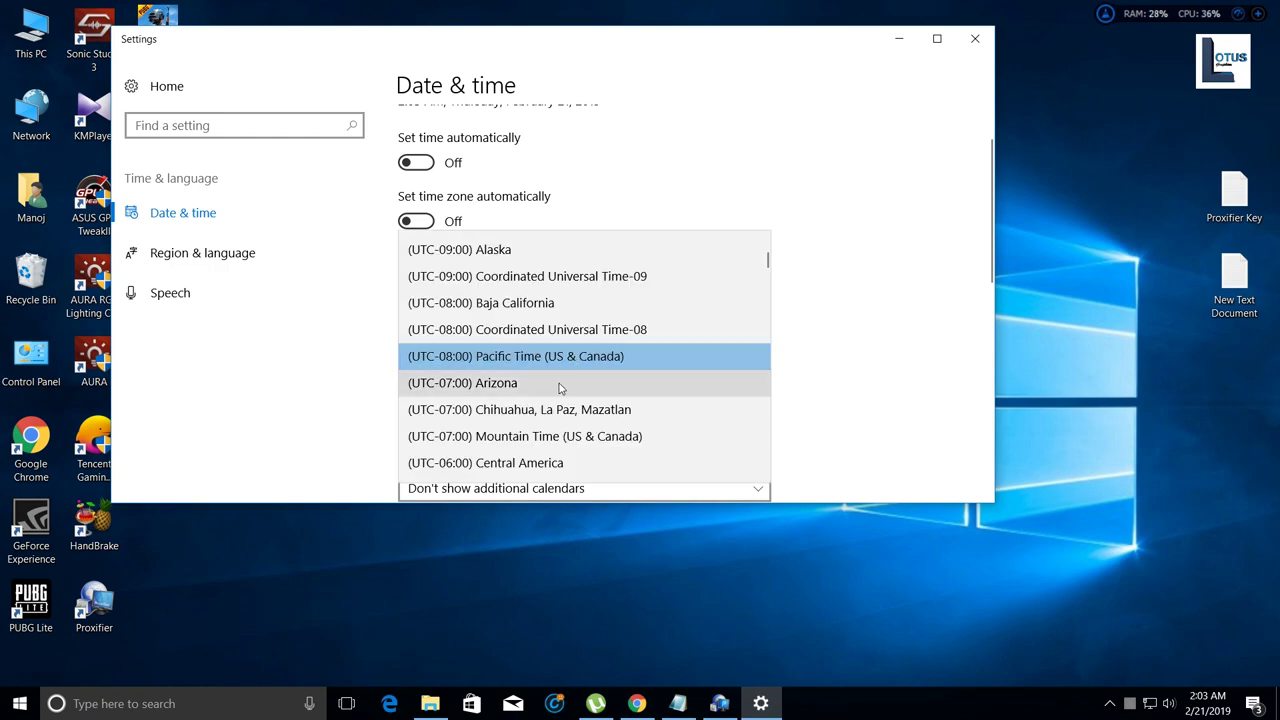
pyautogui.scroll(-1, 555, 355)
pyautogui.scroll(-5, 553, 356)
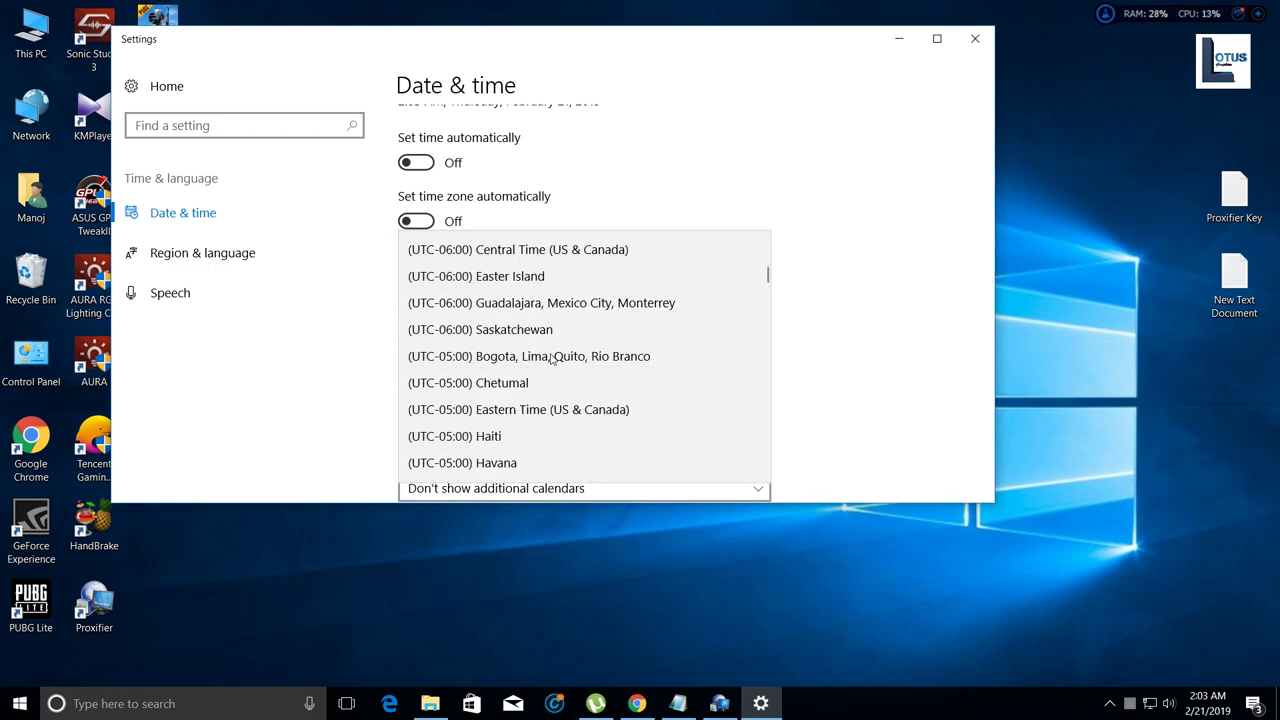
pyautogui.scroll(-2, 550, 358)
pyautogui.scroll(6, 550, 355)
pyautogui.scroll(3, 550, 355)
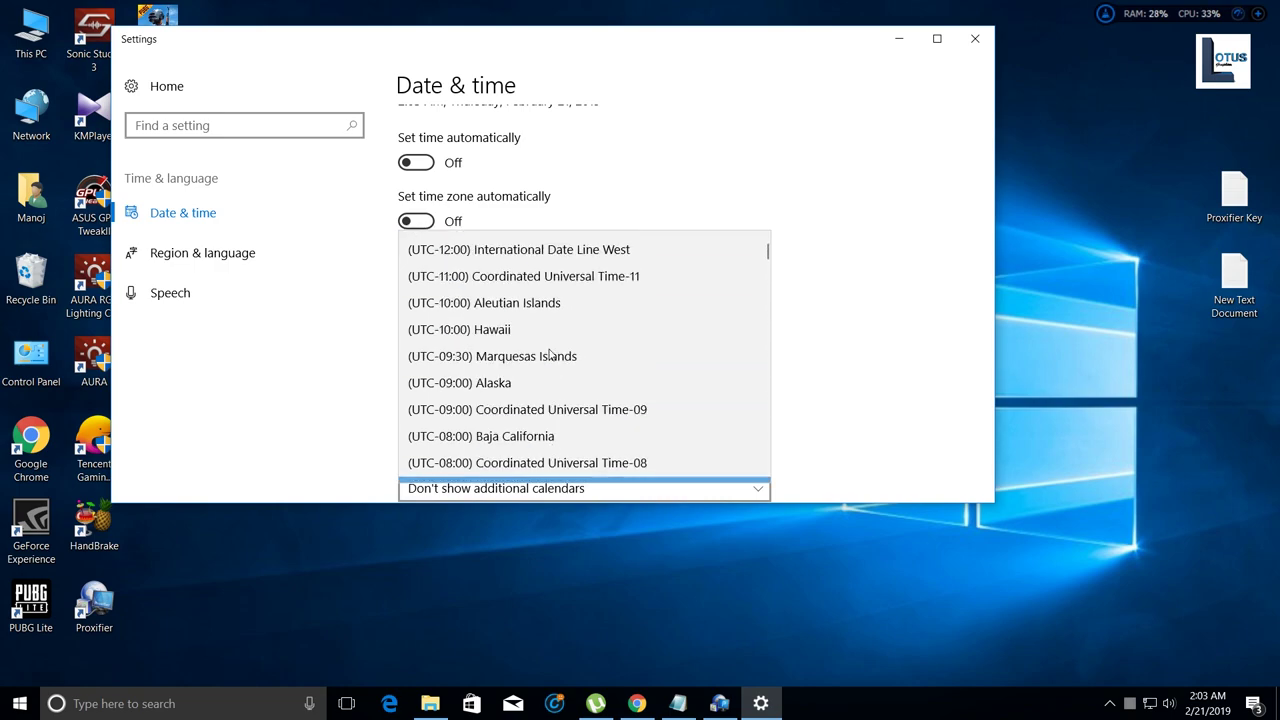
pyautogui.scroll(-12, 550, 356)
pyautogui.scroll(-5, 549, 353)
pyautogui.scroll(-4, 549, 353)
pyautogui.scroll(-7, 549, 353)
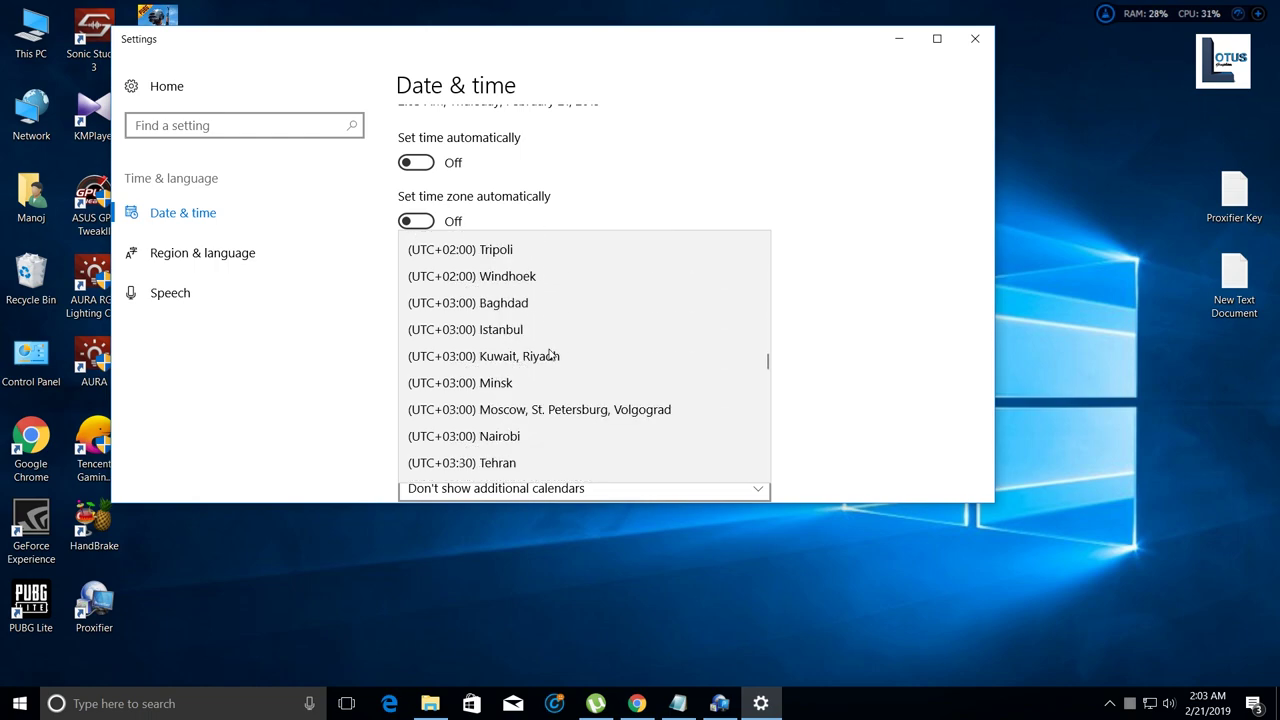
pyautogui.scroll(-3, 549, 353)
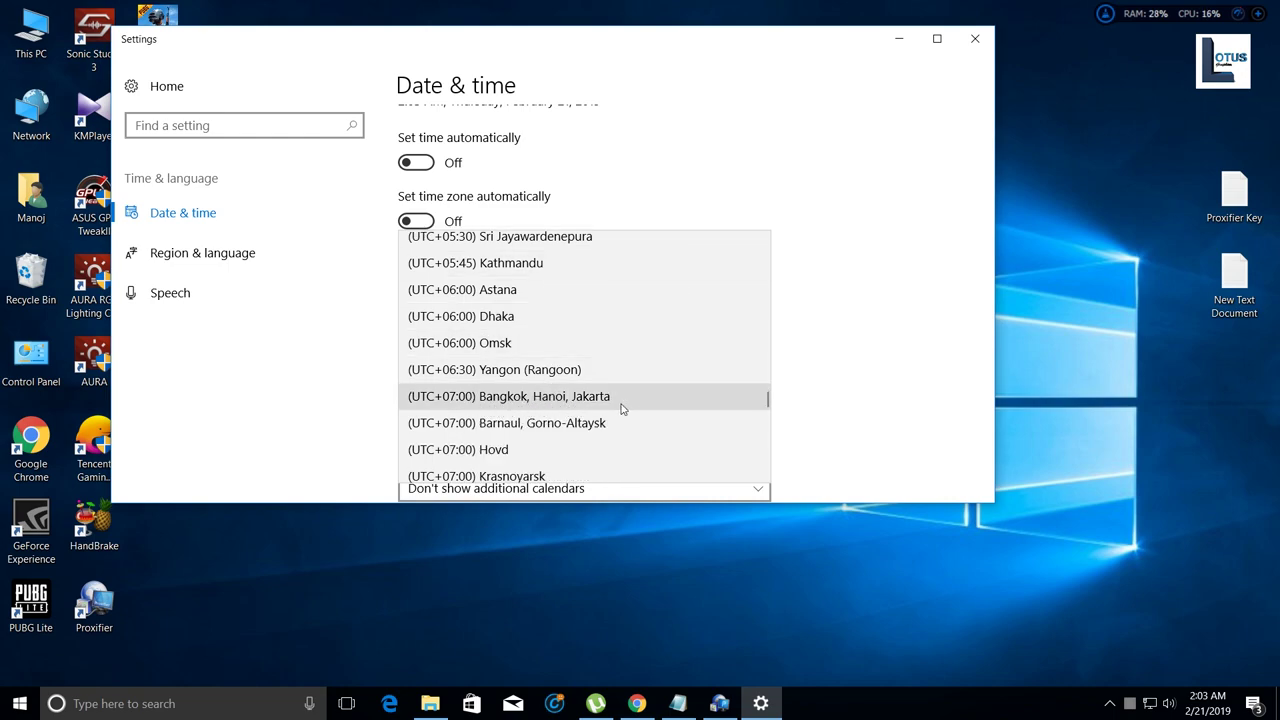
pyautogui.click(569, 397)
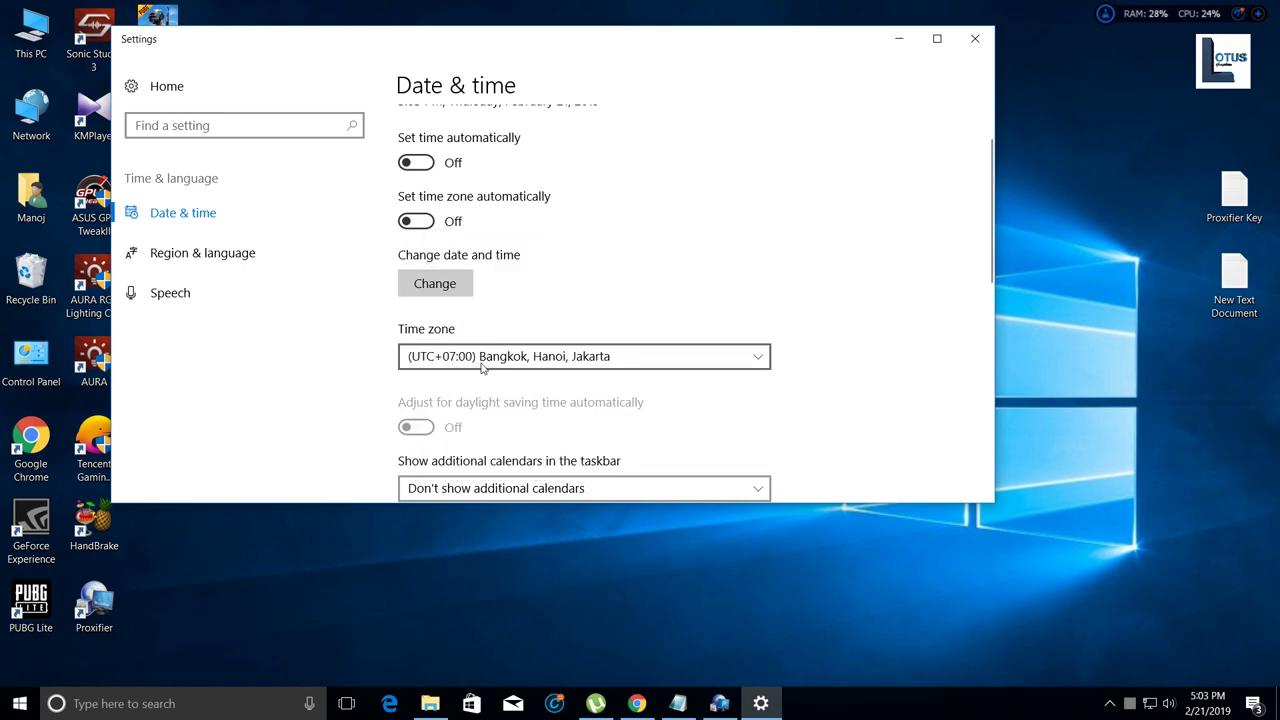
# Close Windows Settings and refresh the desktop several times
pyautogui.click(973, 38)
pyautogui.rightClick(657, 218)
pyautogui.click(695, 268)
pyautogui.rightClick(643, 245)
pyautogui.click(688, 296)
pyautogui.rightClick(608, 252)
pyautogui.click(665, 296)
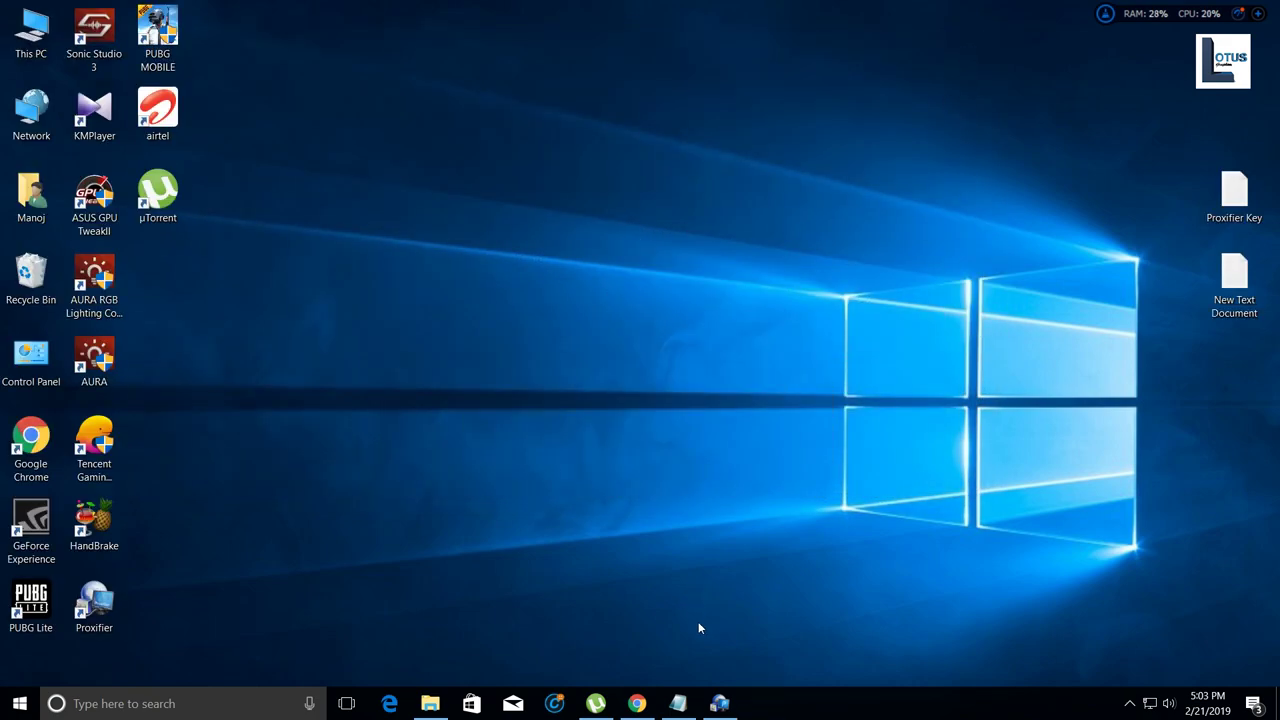
# Restore Proxifier from the taskbar and choose Profile > Proxy Servers
pyautogui.click(720, 705)
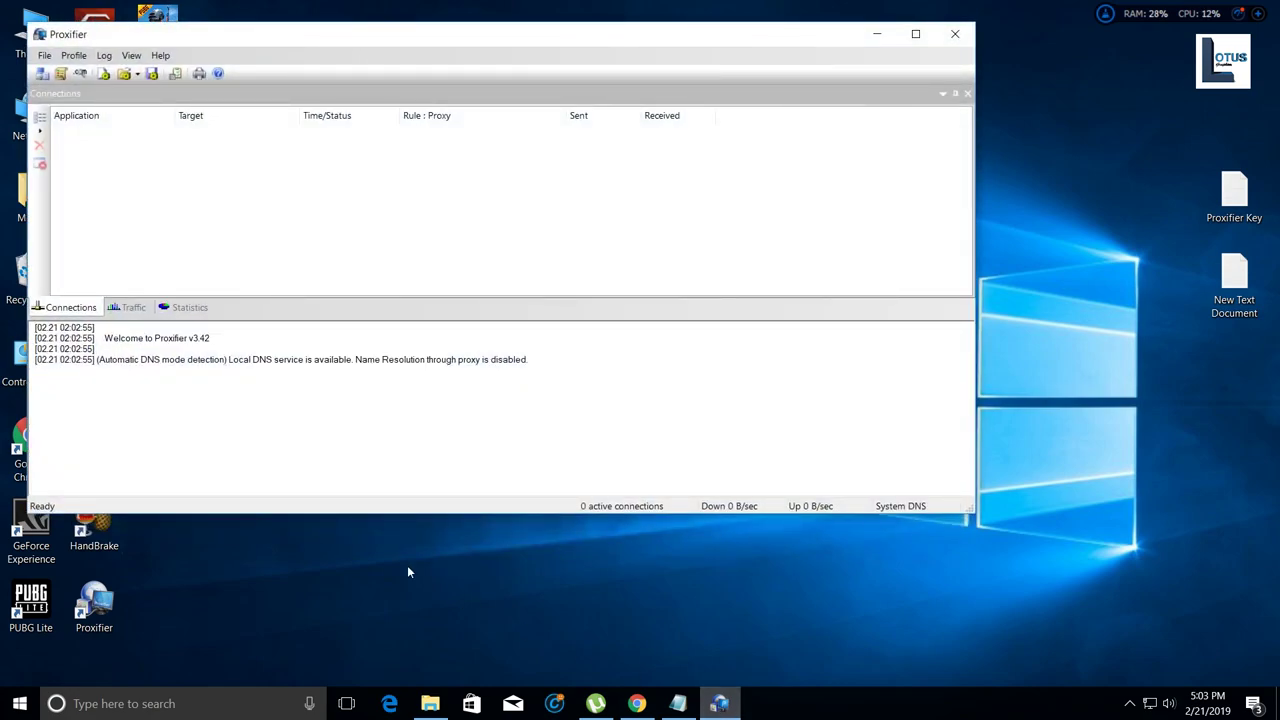
pyautogui.moveTo(185, 39); pyautogui.dragTo(248, 60)
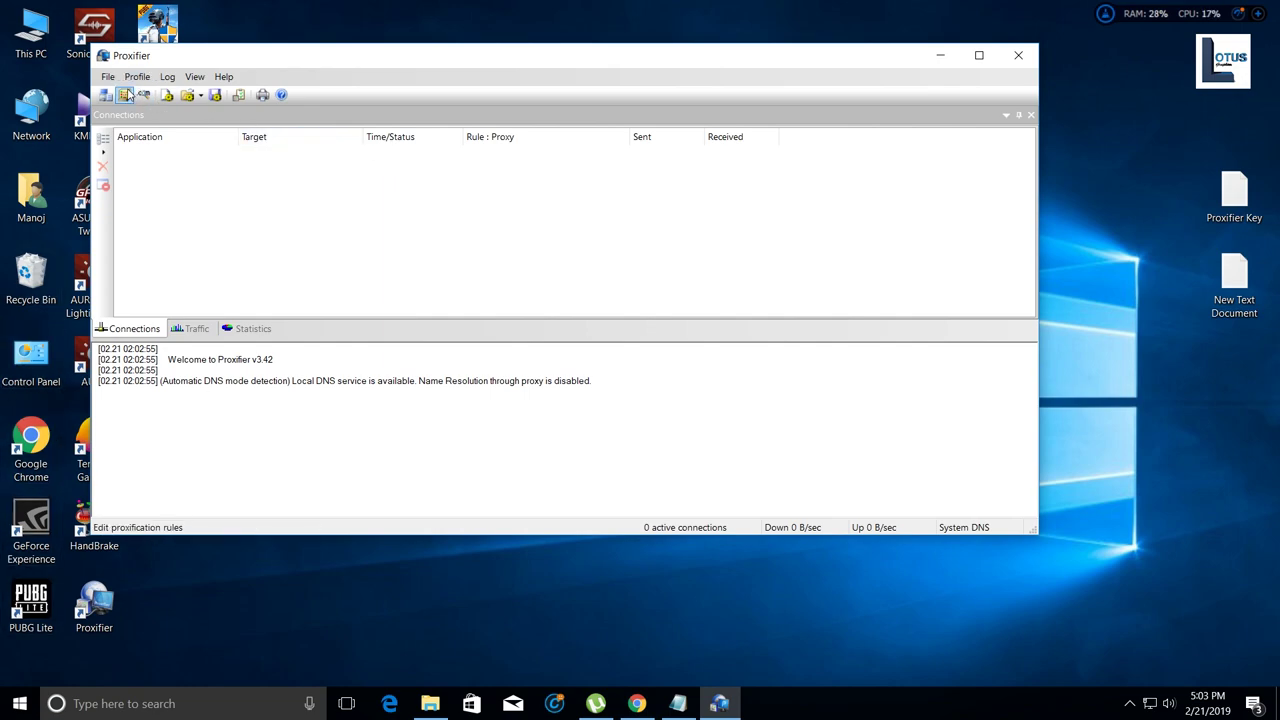
pyautogui.click(131, 84)
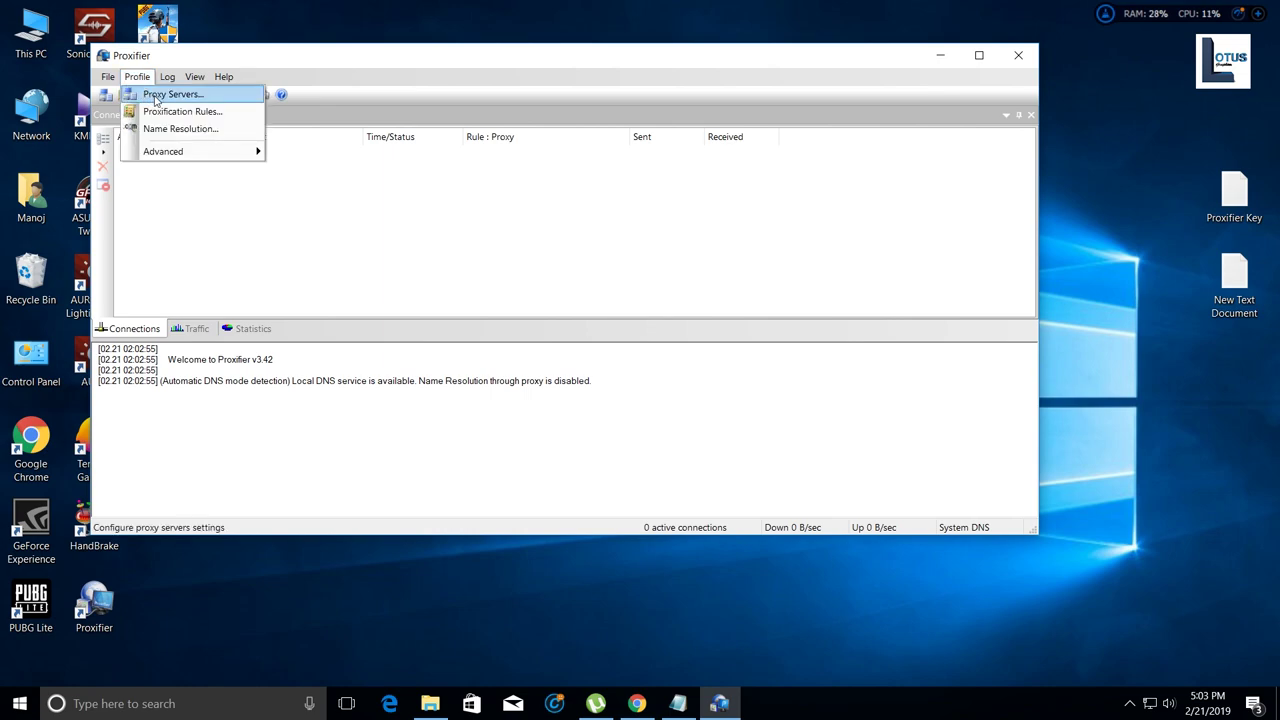
pyautogui.click(152, 94)
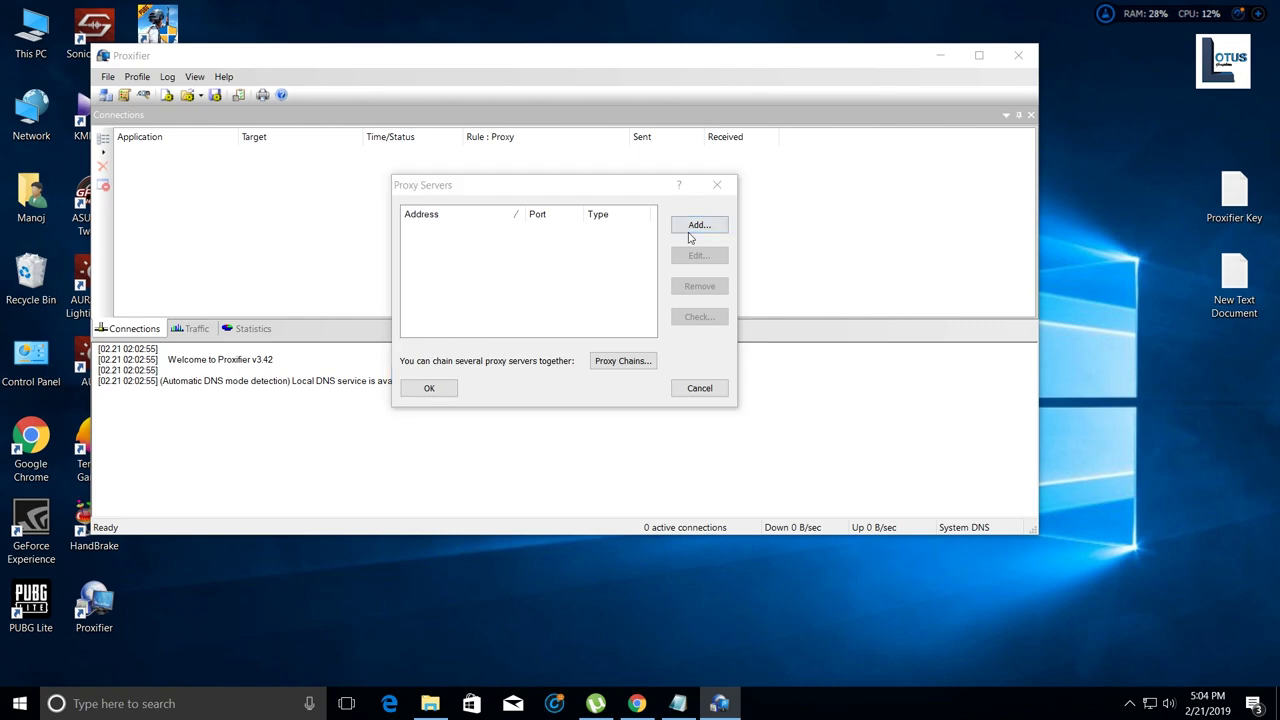
# Add a new proxy server, copying address 58.137.62.133 from the notes into the Address field
pyautogui.click(698, 226)
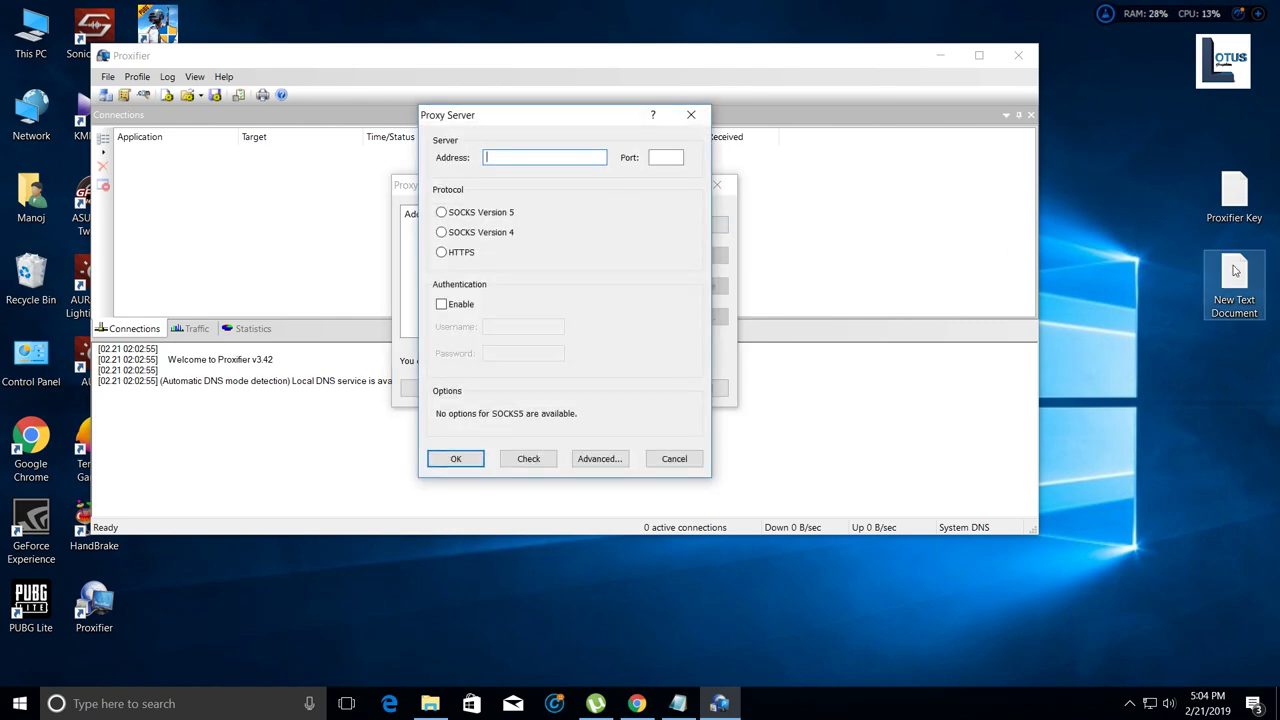
pyautogui.doubleClick(1234, 288)
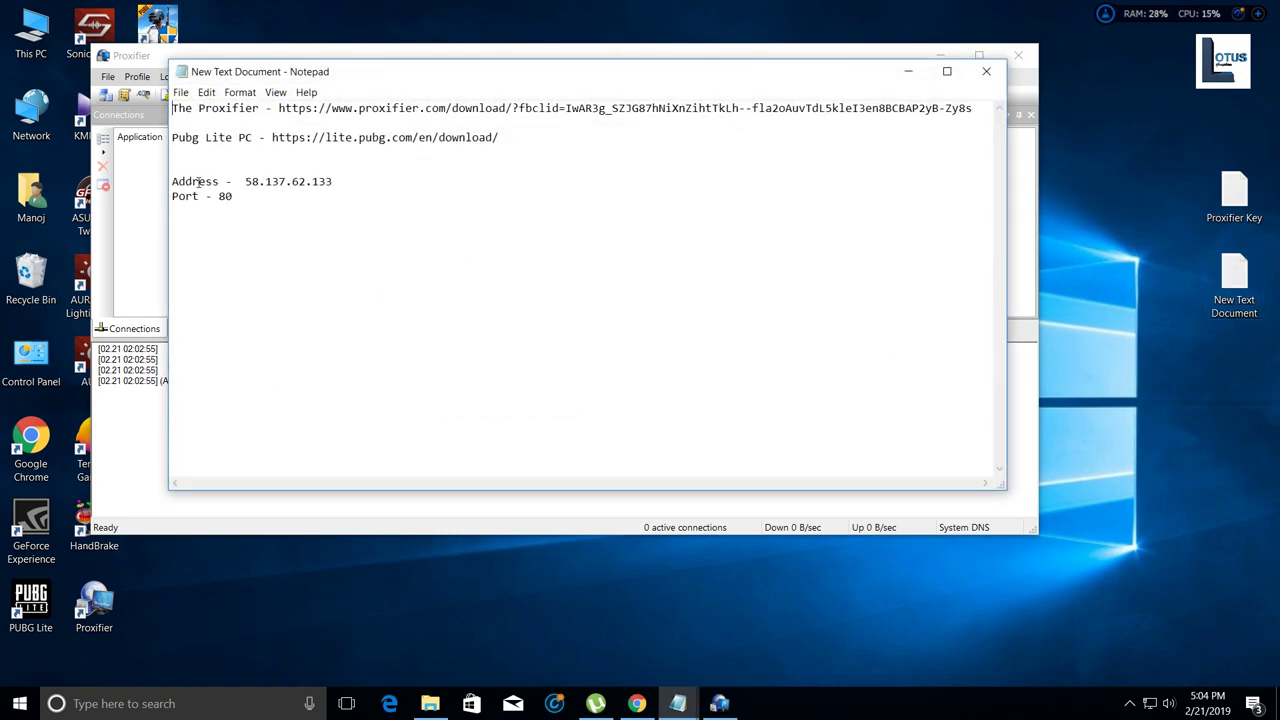
pyautogui.moveTo(335, 181); pyautogui.dragTo(251, 178)
pyautogui.rightClick(260, 182)
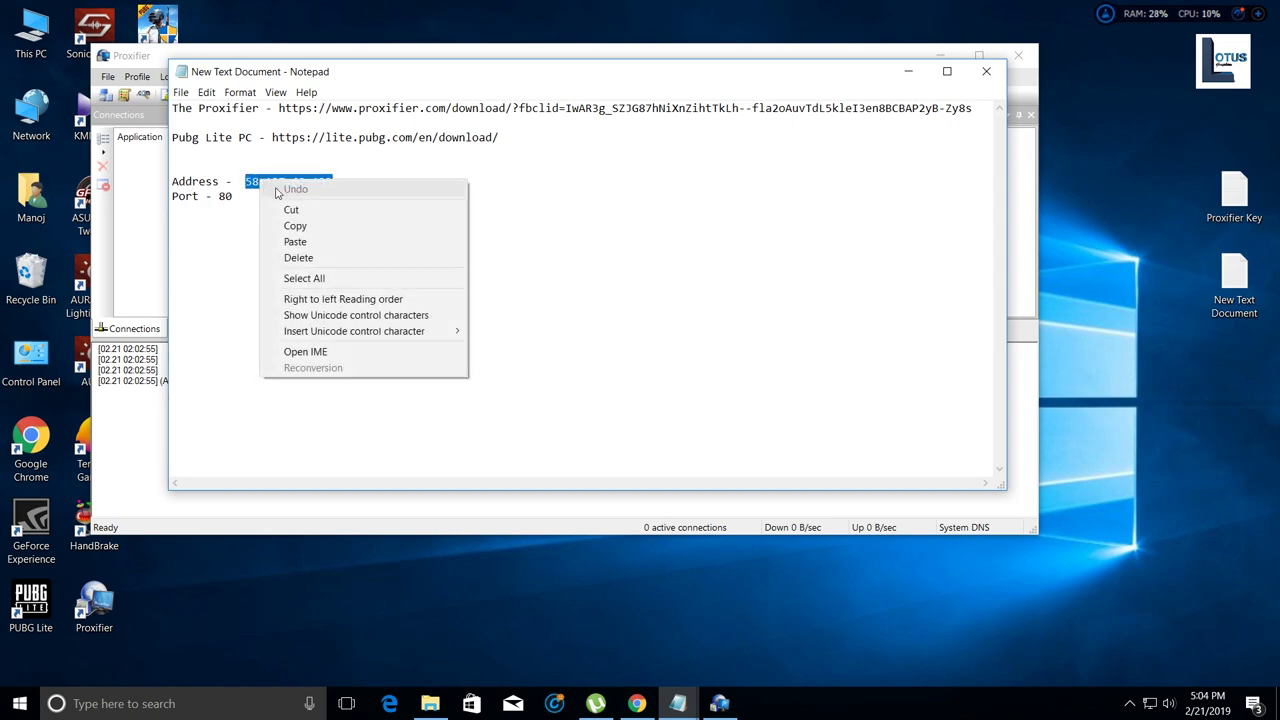
pyautogui.click(306, 230)
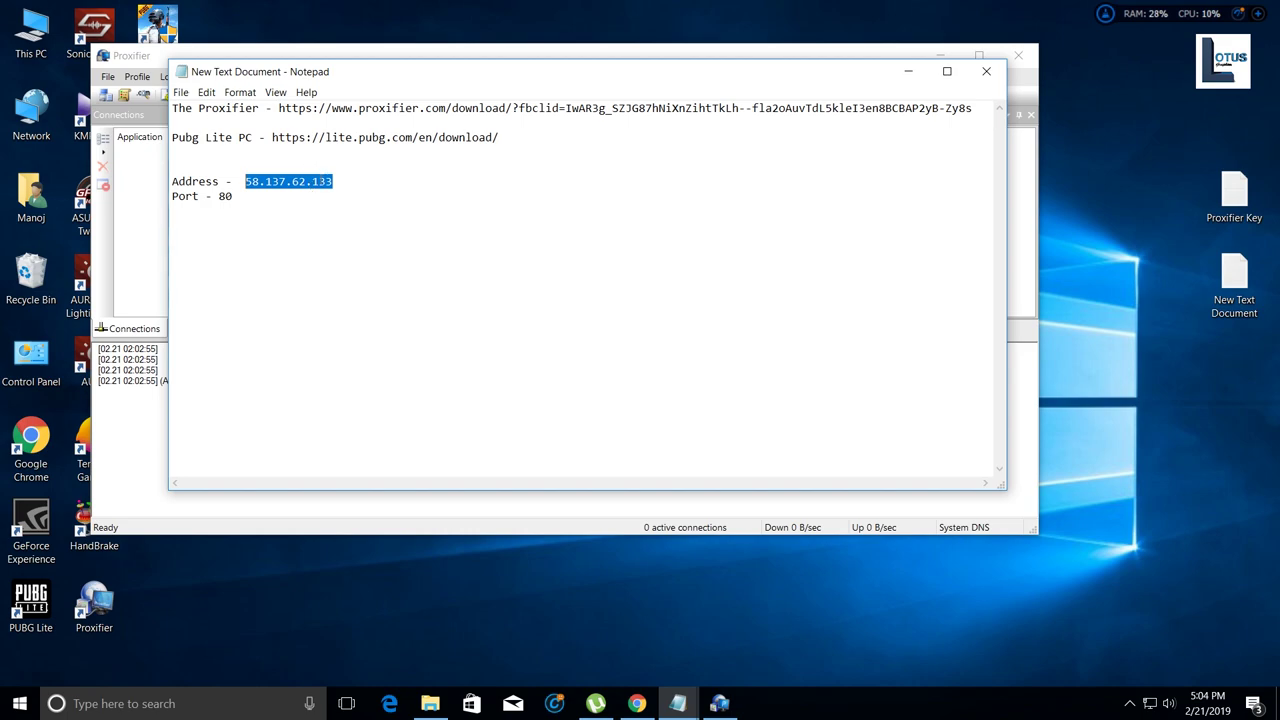
pyautogui.click(908, 71)
pyautogui.rightClick(527, 158)
pyautogui.click(560, 229)
# Copy port 80 from the notes into the Port field, choose HTTPS, and save the server
pyautogui.click(660, 161)
pyautogui.click(678, 703)
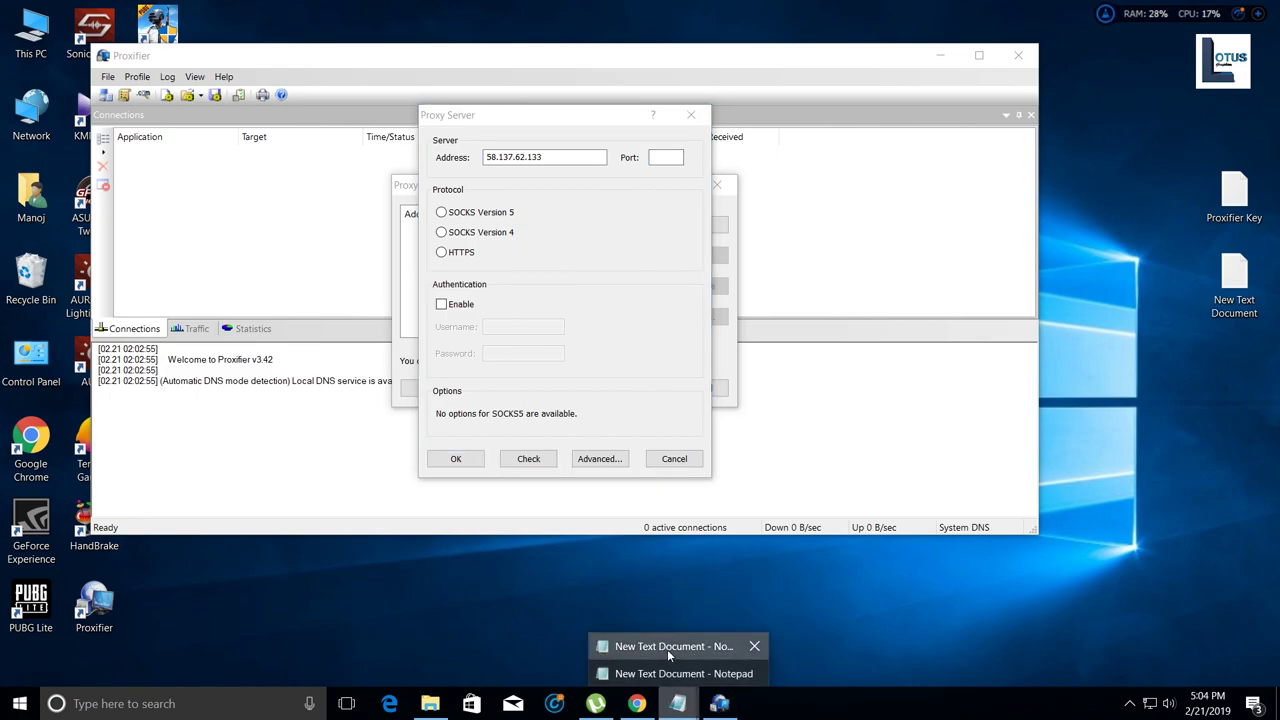
pyautogui.click(667, 649)
pyautogui.moveTo(236, 198); pyautogui.dragTo(212, 200)
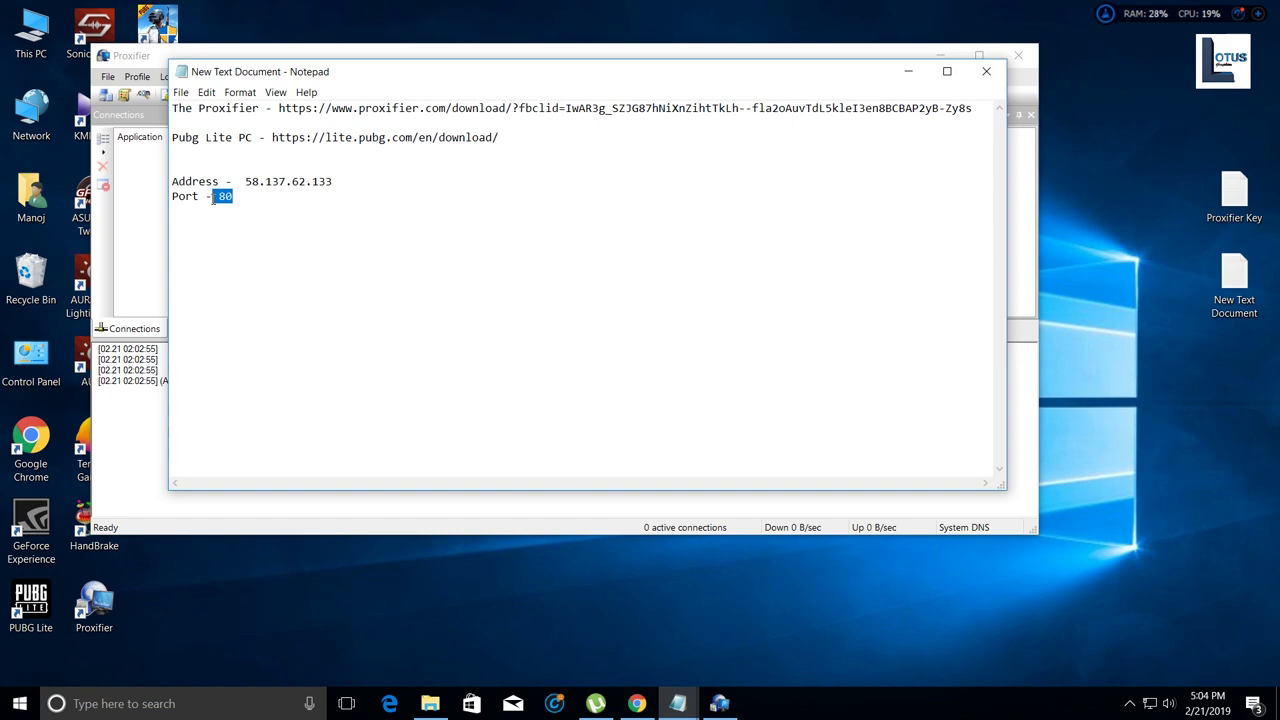
pyautogui.rightClick(224, 196)
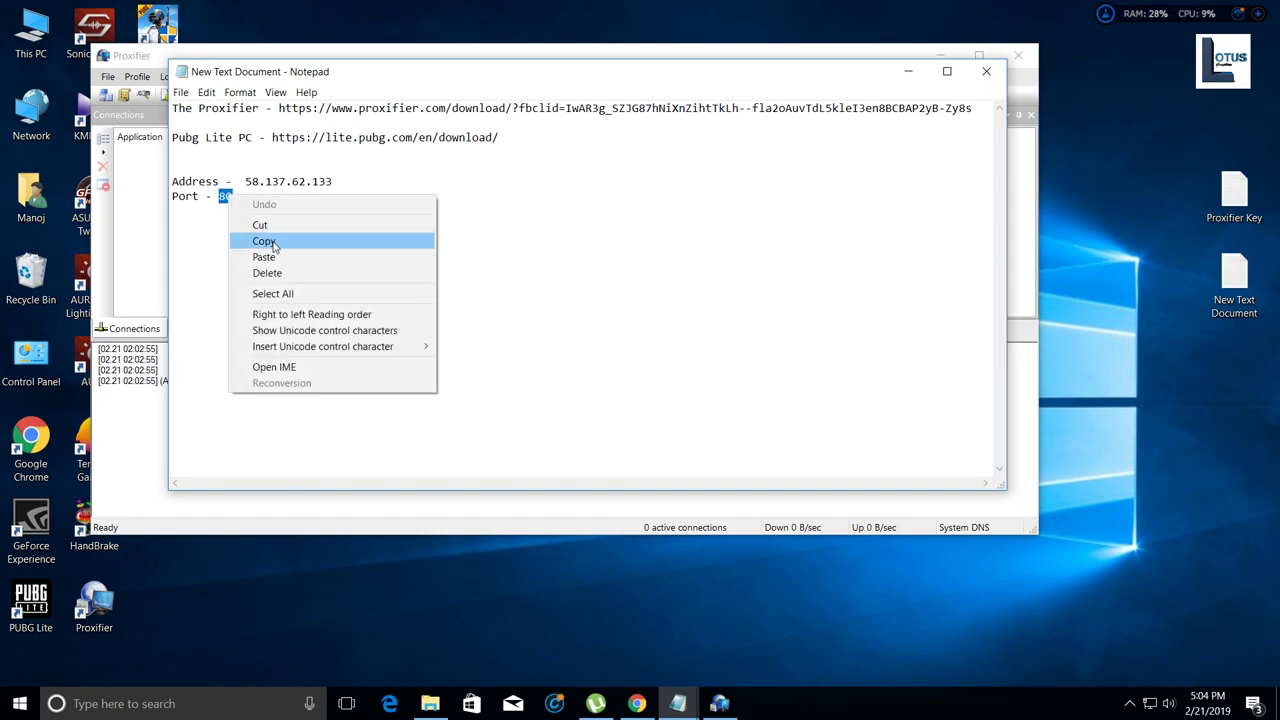
pyautogui.click(268, 241)
pyautogui.click(908, 71)
pyautogui.click(657, 160)
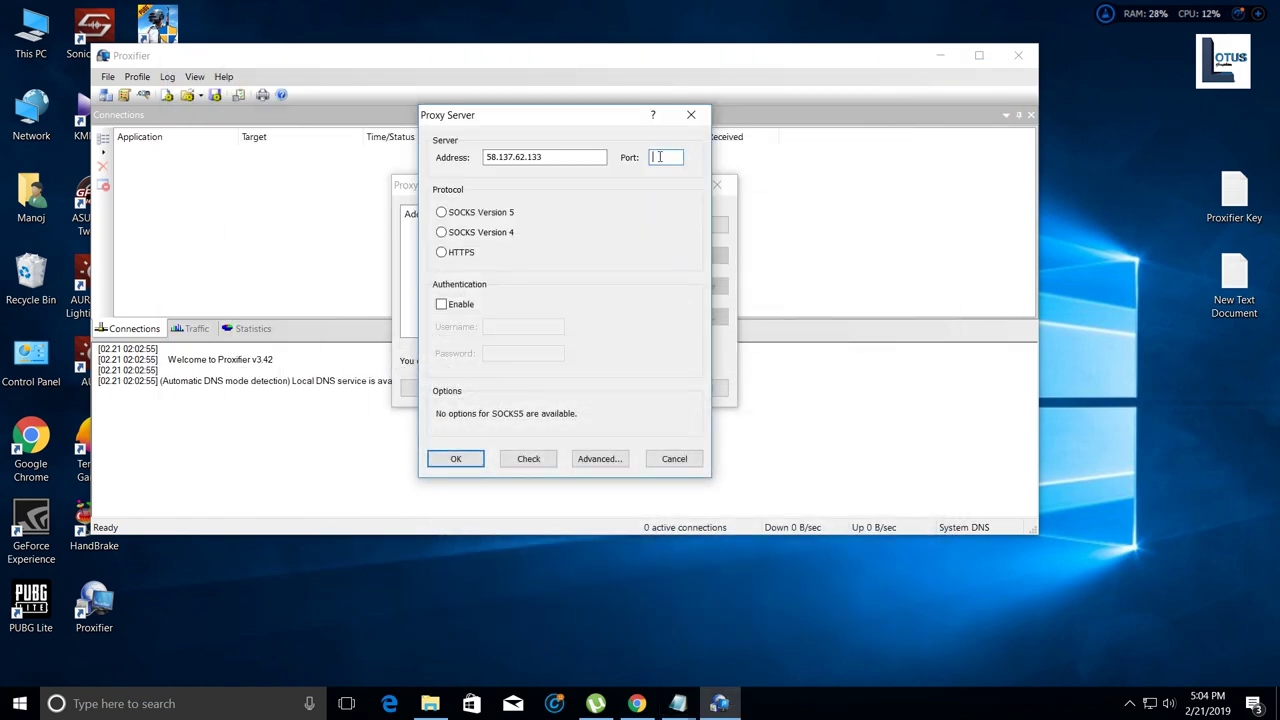
pyautogui.rightClick(659, 160)
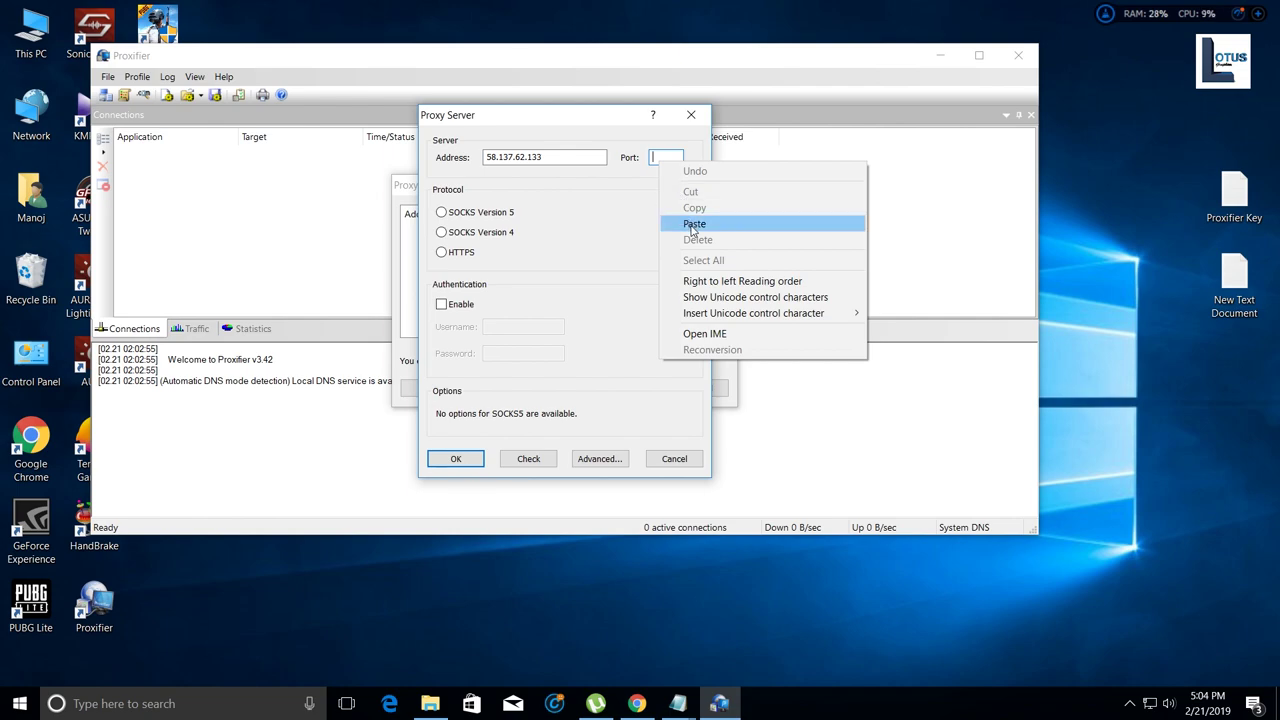
pyautogui.click(701, 226)
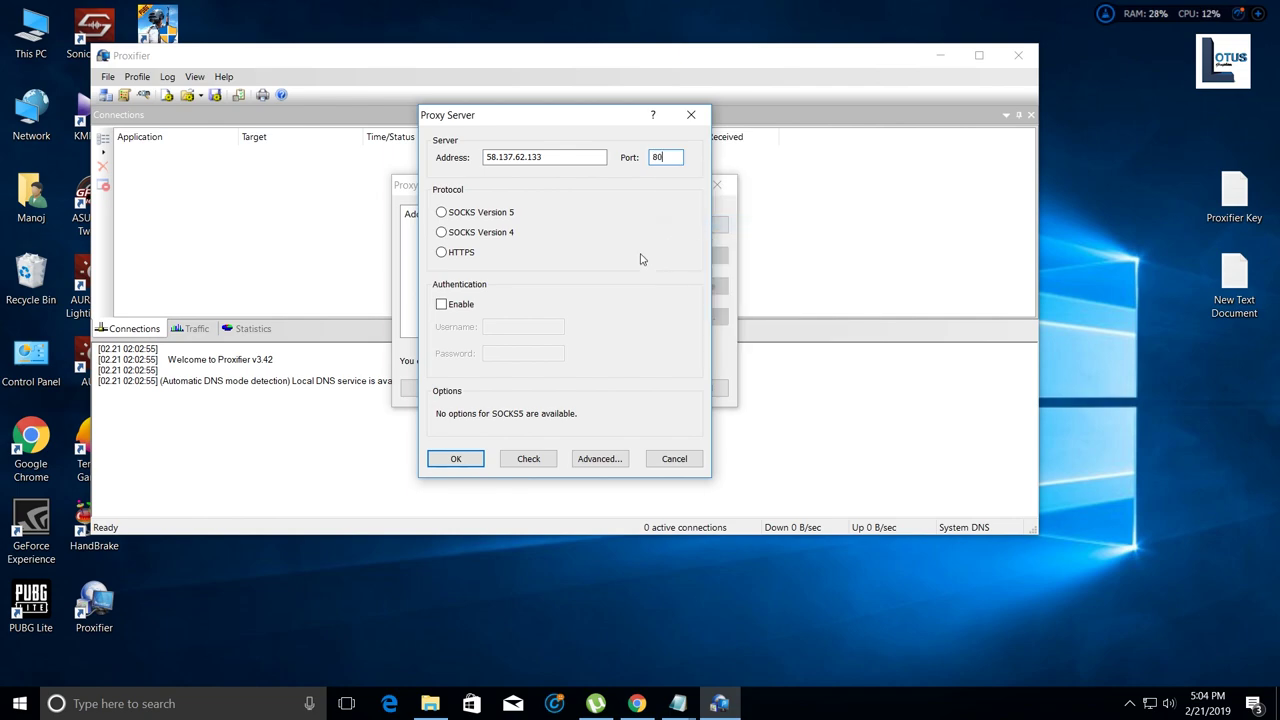
pyautogui.click(442, 255)
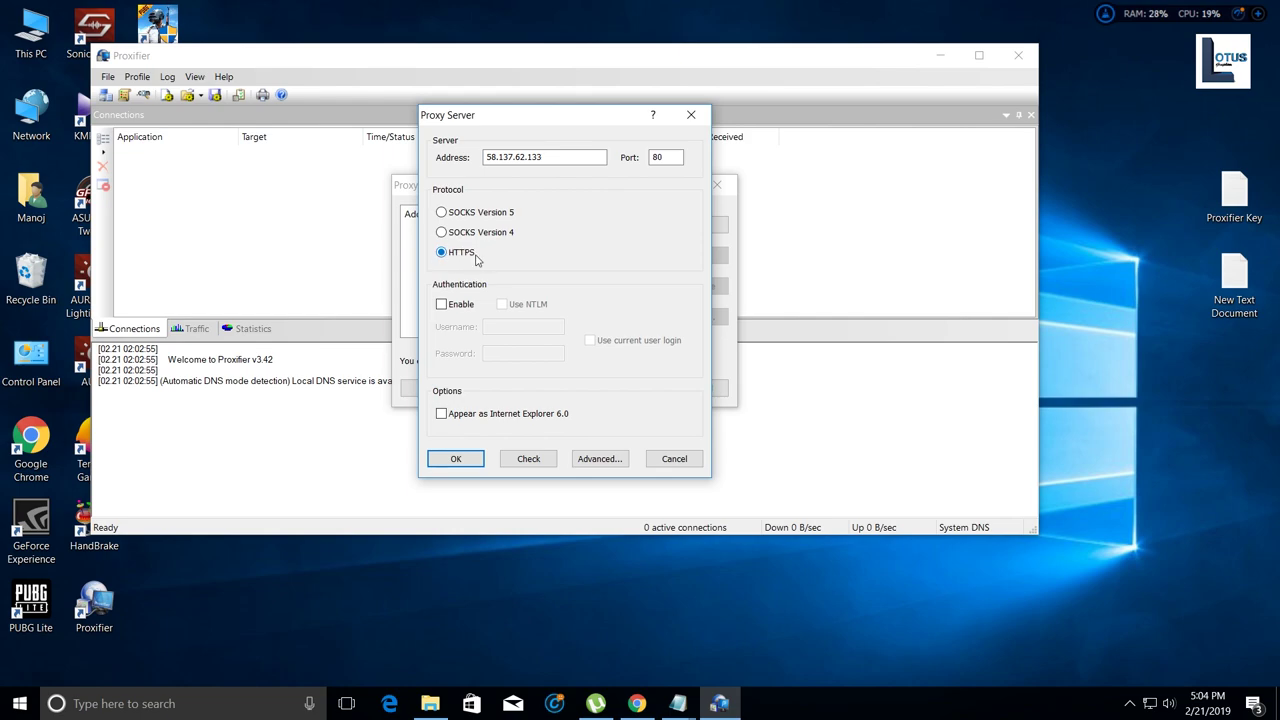
pyautogui.click(458, 458)
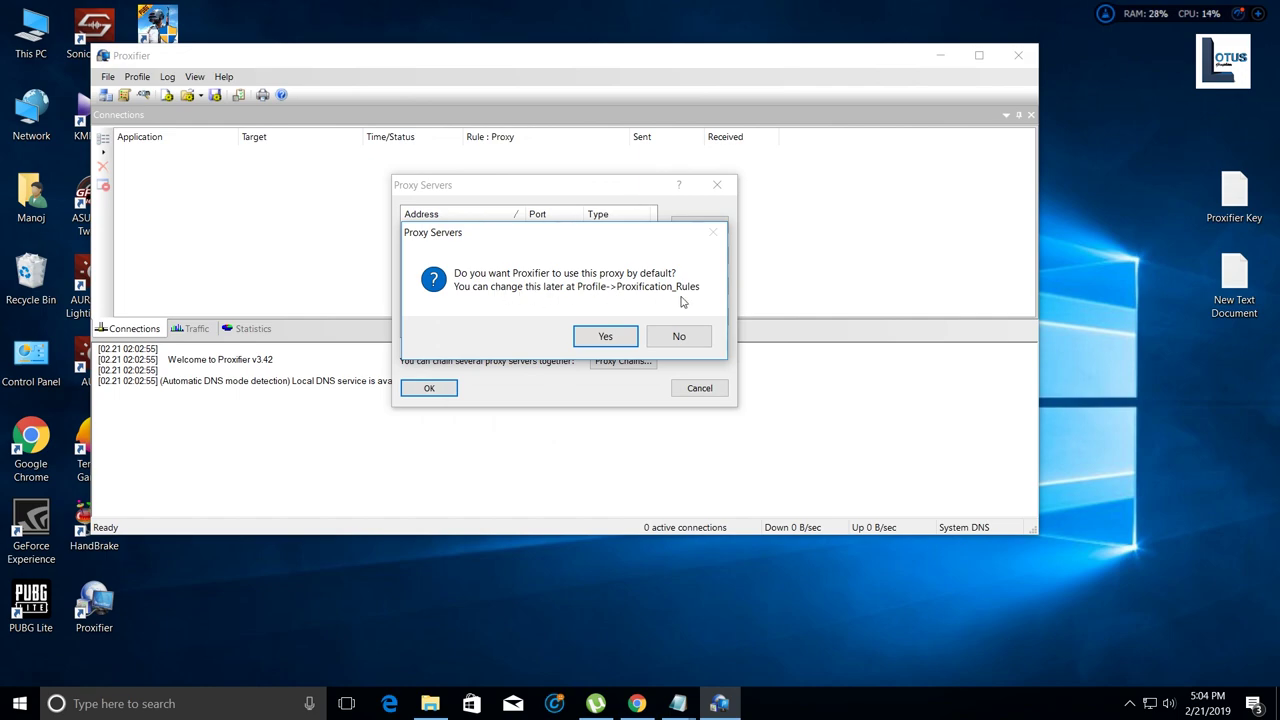
# Make the 58.137.62.133 proxy the default rule and confirm the Proxy Servers list
pyautogui.click(606, 336)
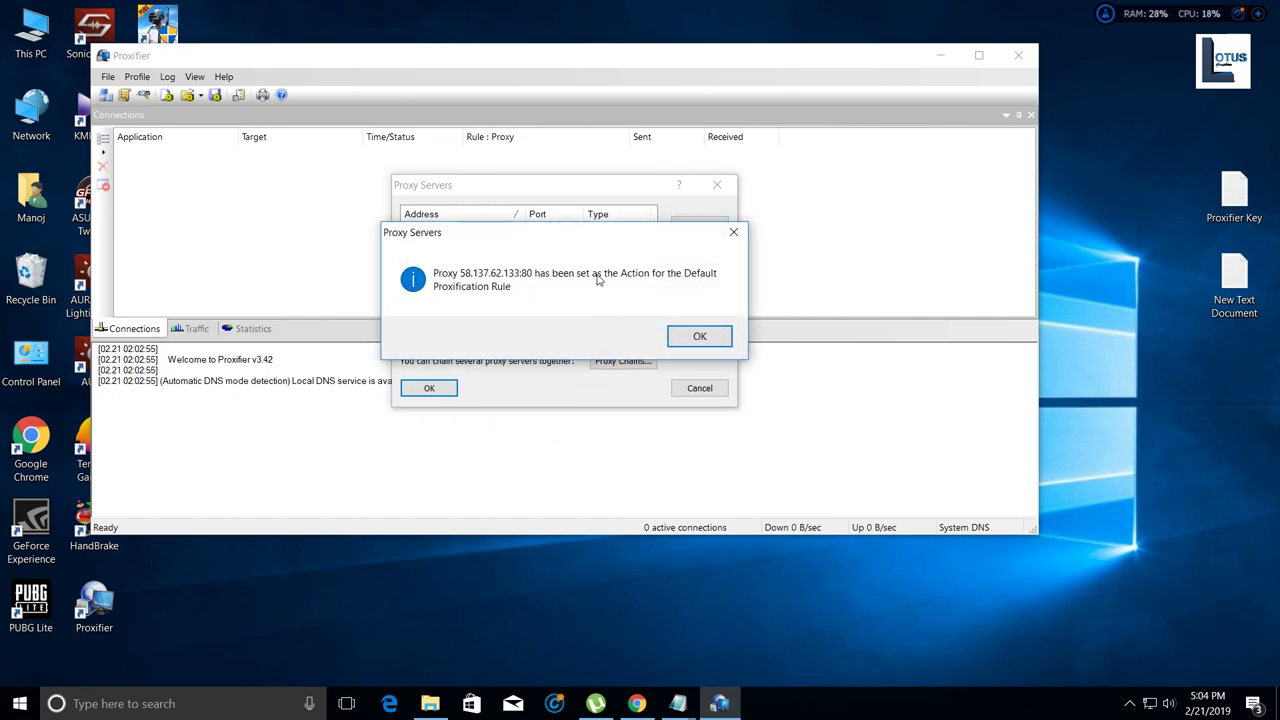
pyautogui.click(722, 334)
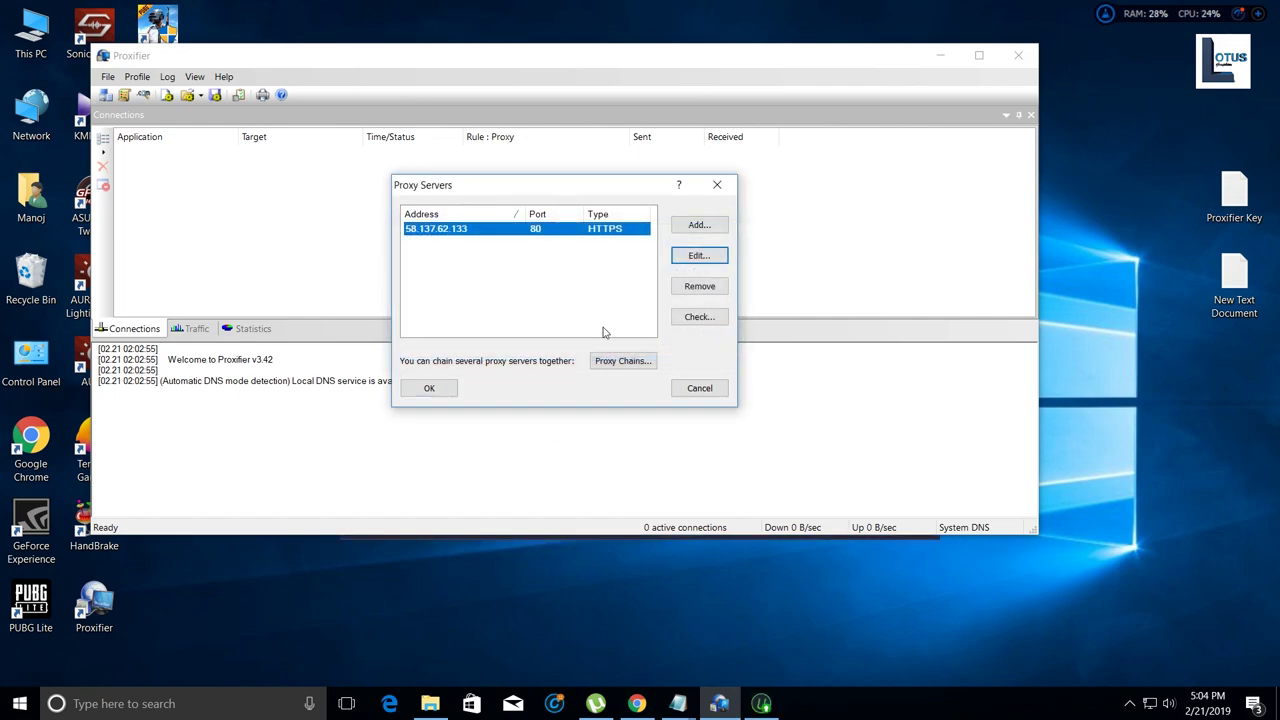
pyautogui.click(428, 392)
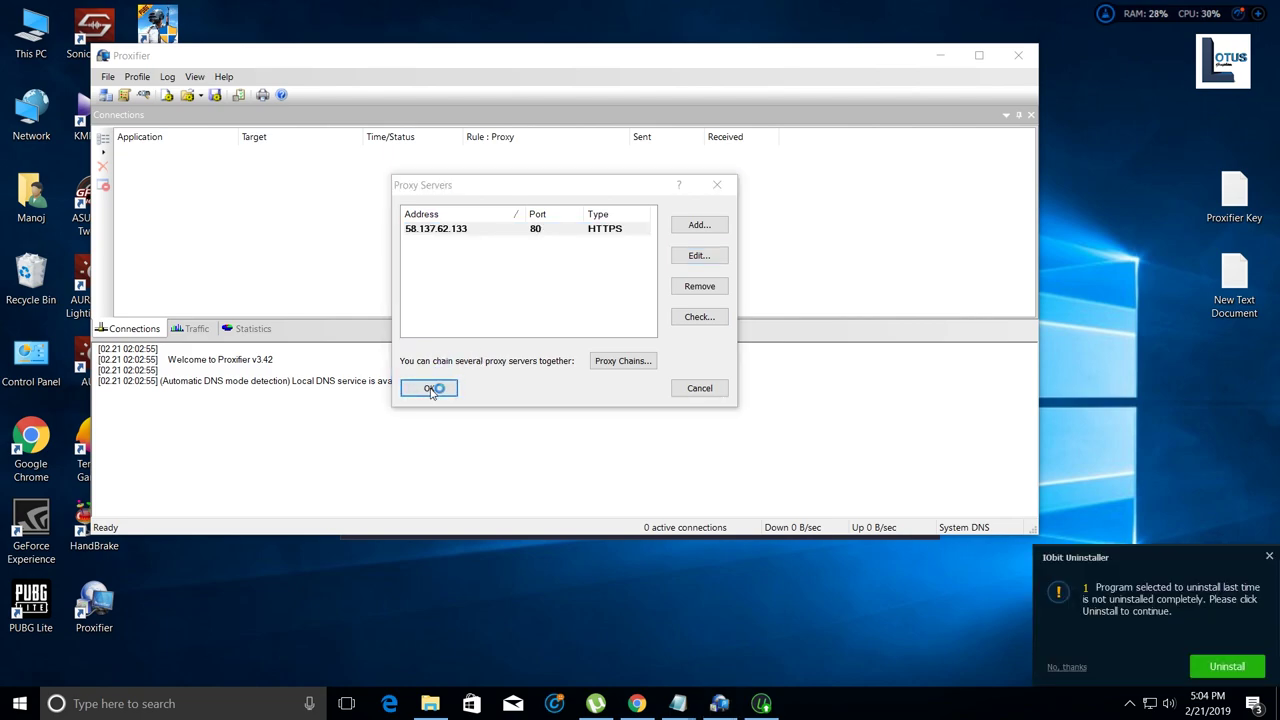
pyautogui.click(429, 389)
# Close Proxifier to the tray and dismiss the IObit upgrade offer and notifications
pyautogui.click(1269, 557)
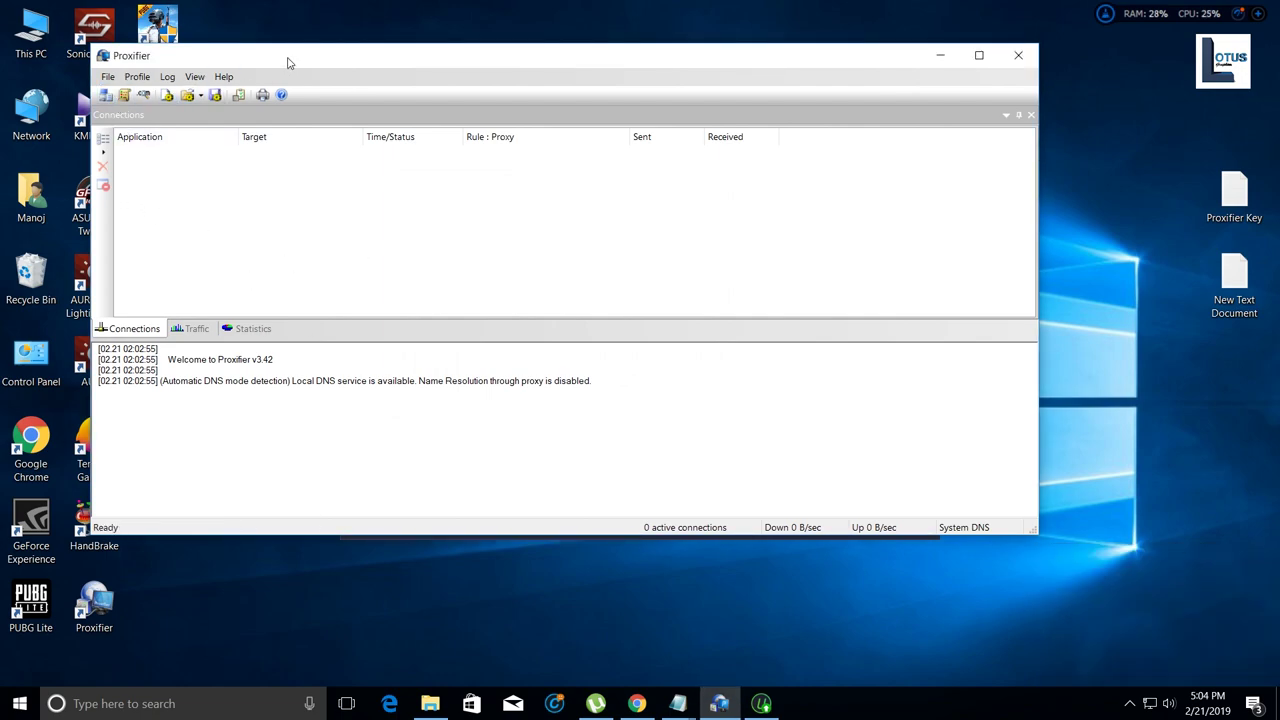
pyautogui.moveTo(280, 58); pyautogui.dragTo(326, 59)
pyautogui.click(1065, 56)
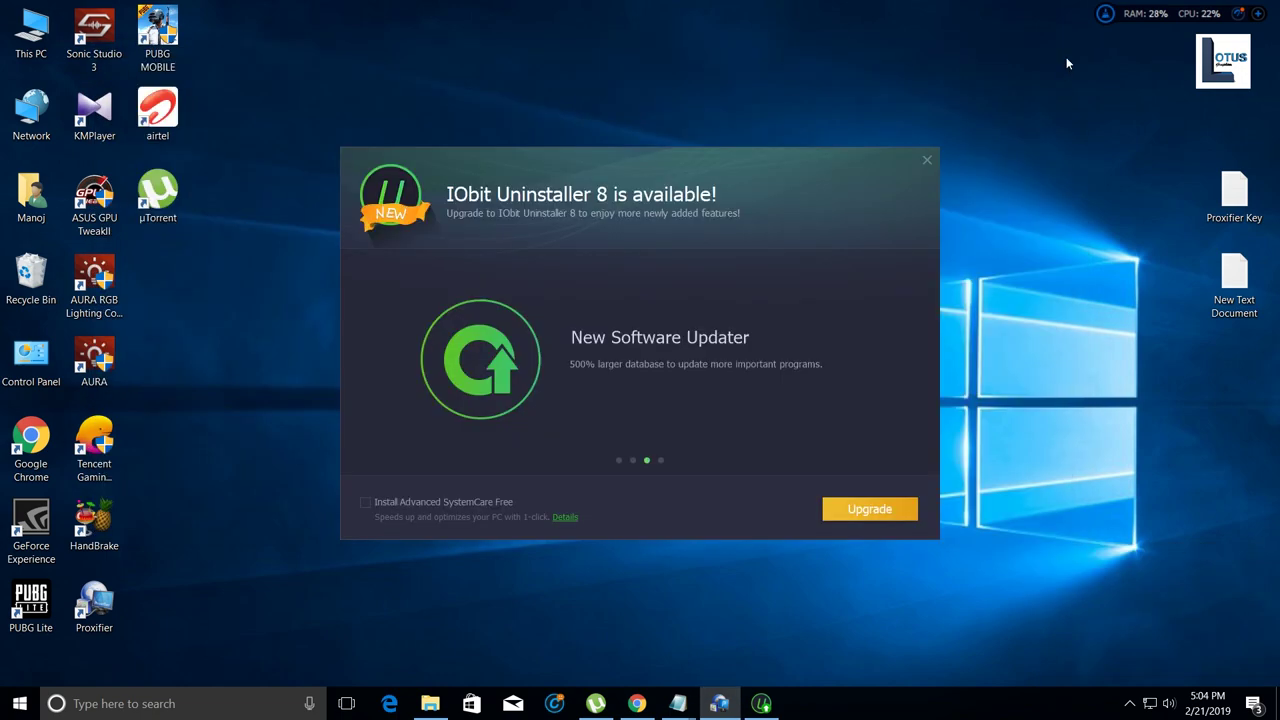
pyautogui.click(925, 161)
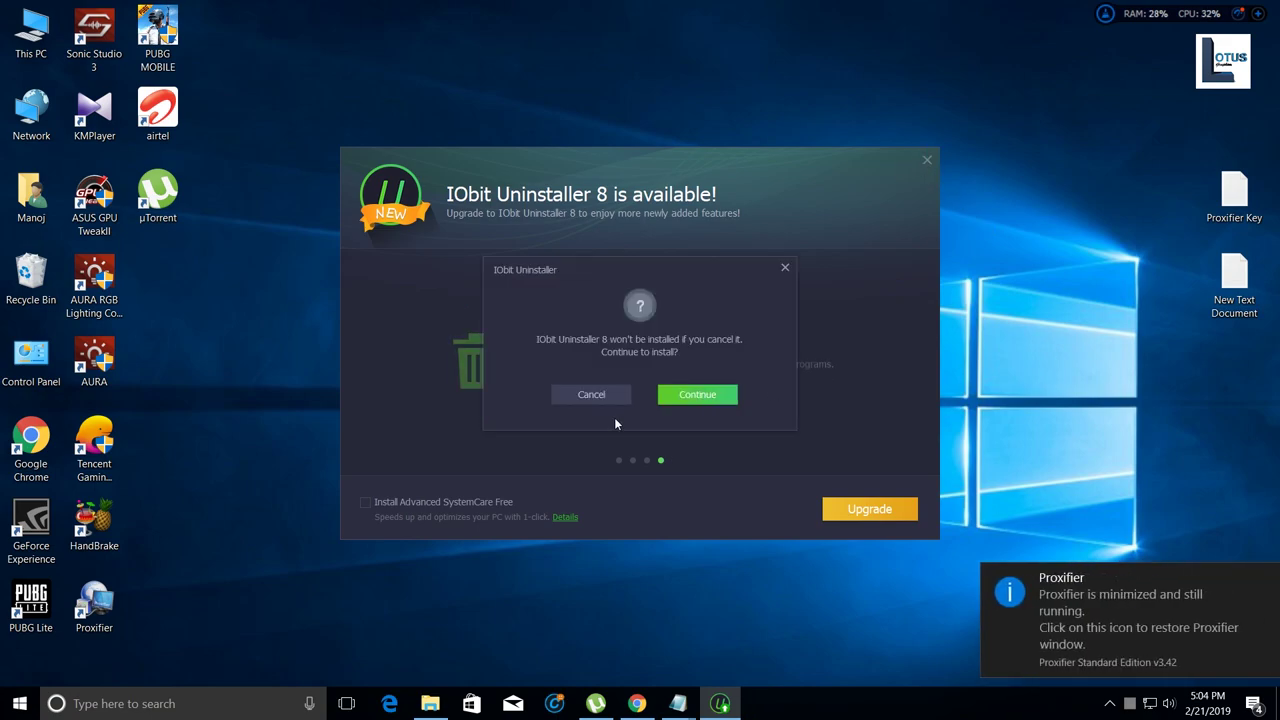
pyautogui.click(575, 396)
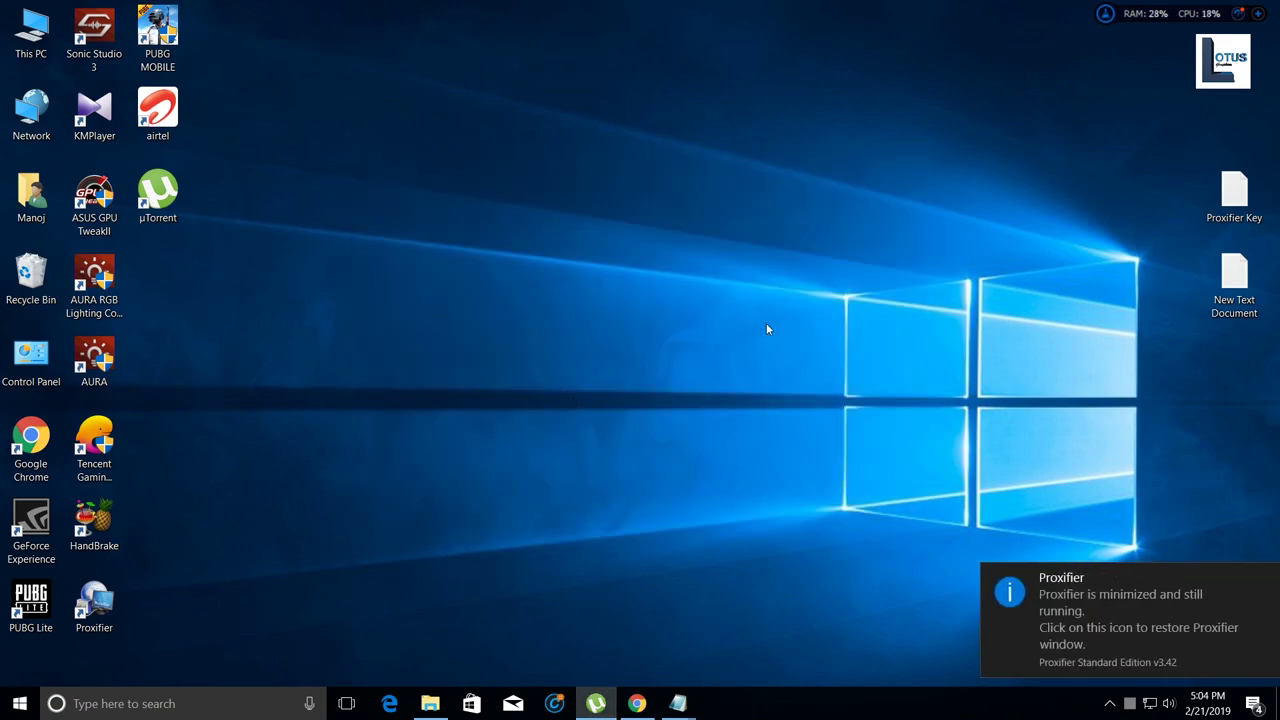
pyautogui.click(1265, 580)
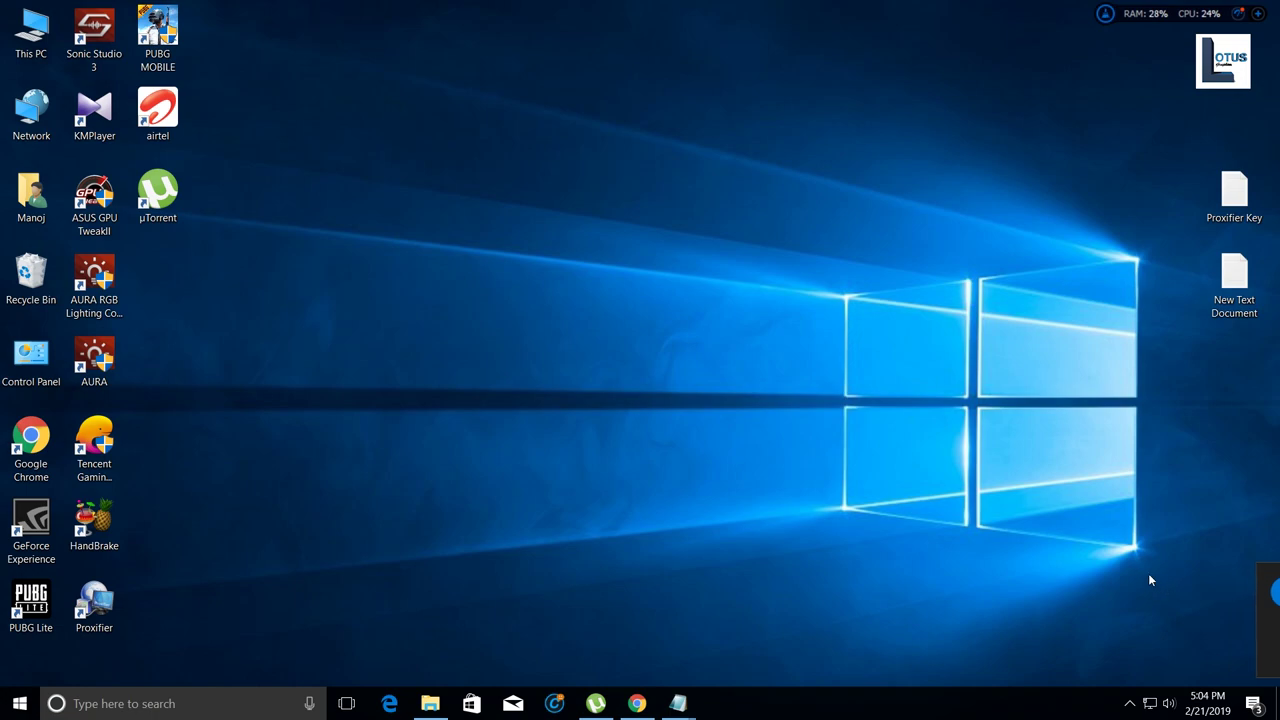
# Exit Proxifier from its tray icon, confirming that active connections will be dropped
pyautogui.click(1130, 703)
pyautogui.rightClick(1149, 674)
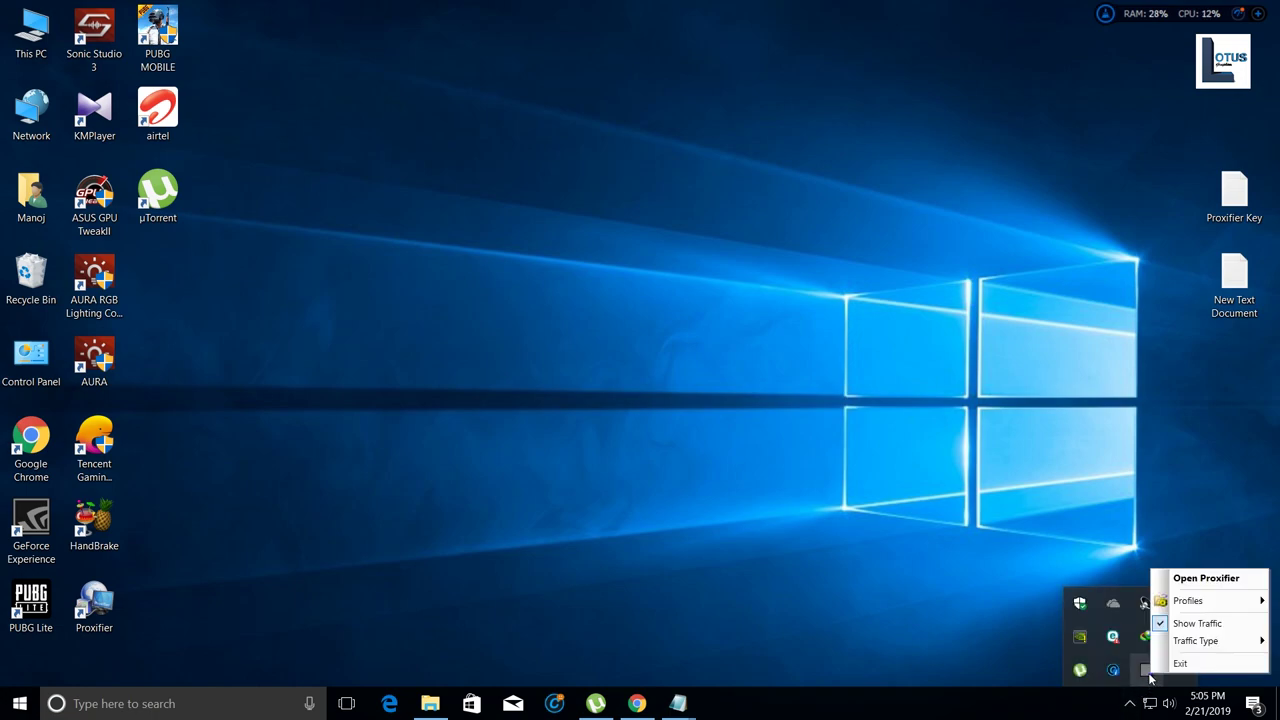
pyautogui.click(1188, 669)
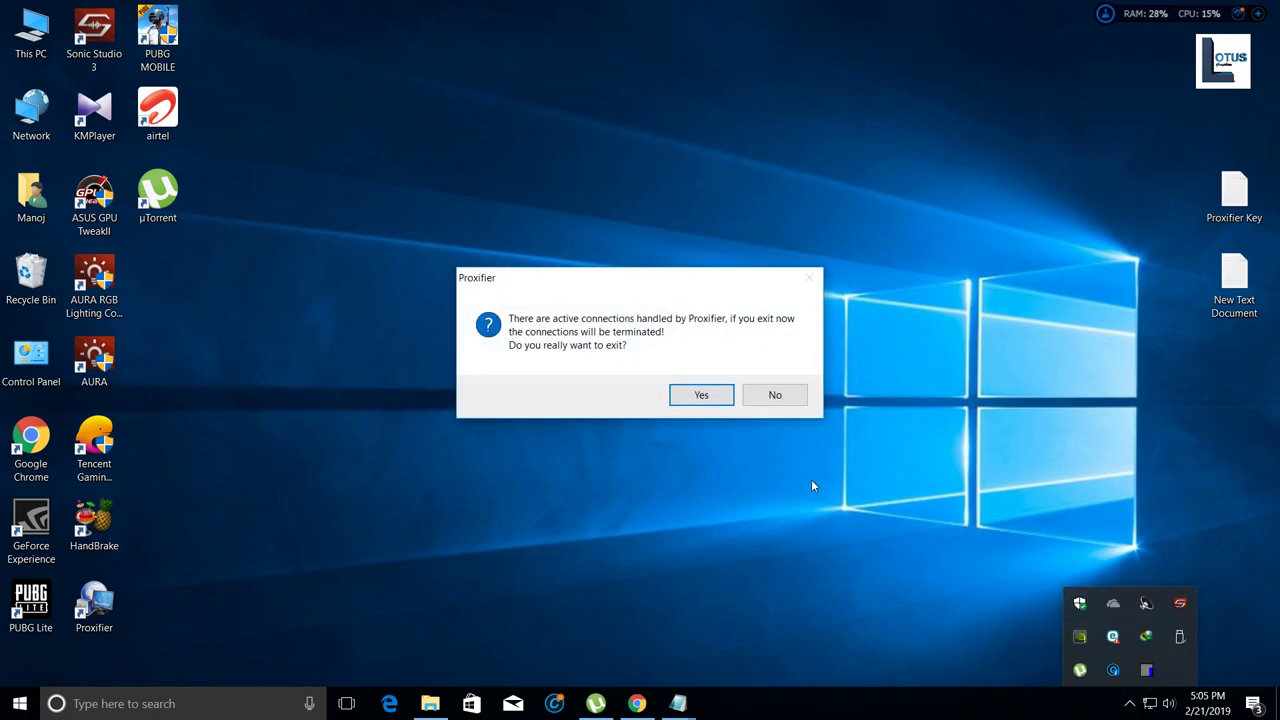
pyautogui.click(703, 398)
# Refresh the desktop a few times, then reopen Proxifier from its desktop shortcut
pyautogui.rightClick(558, 281)
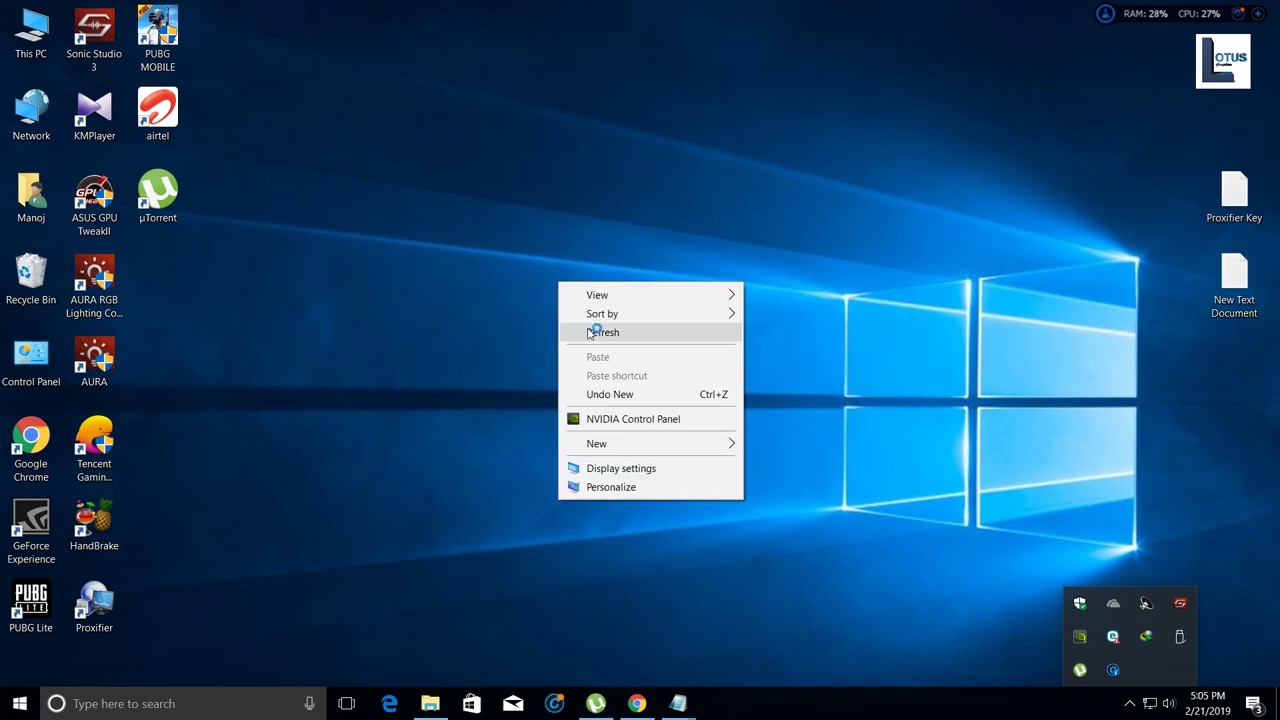
pyautogui.click(596, 331)
pyautogui.rightClick(502, 226)
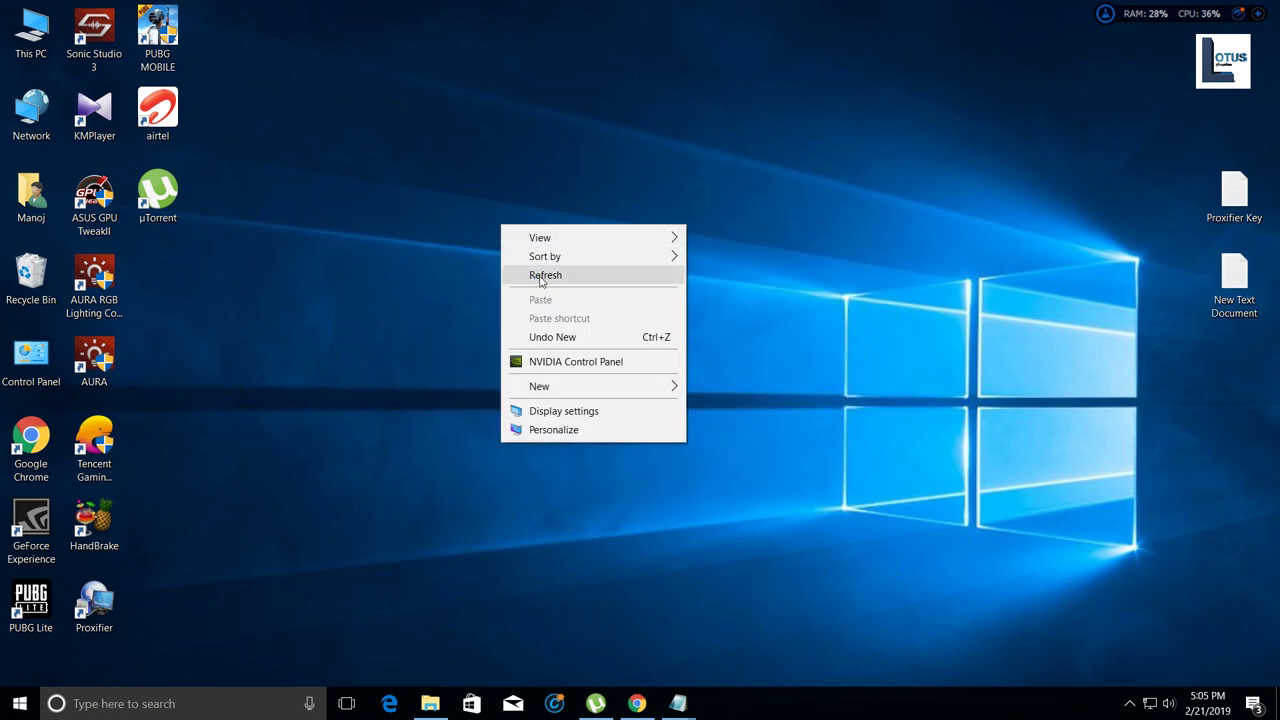
pyautogui.click(531, 278)
pyautogui.rightClick(393, 229)
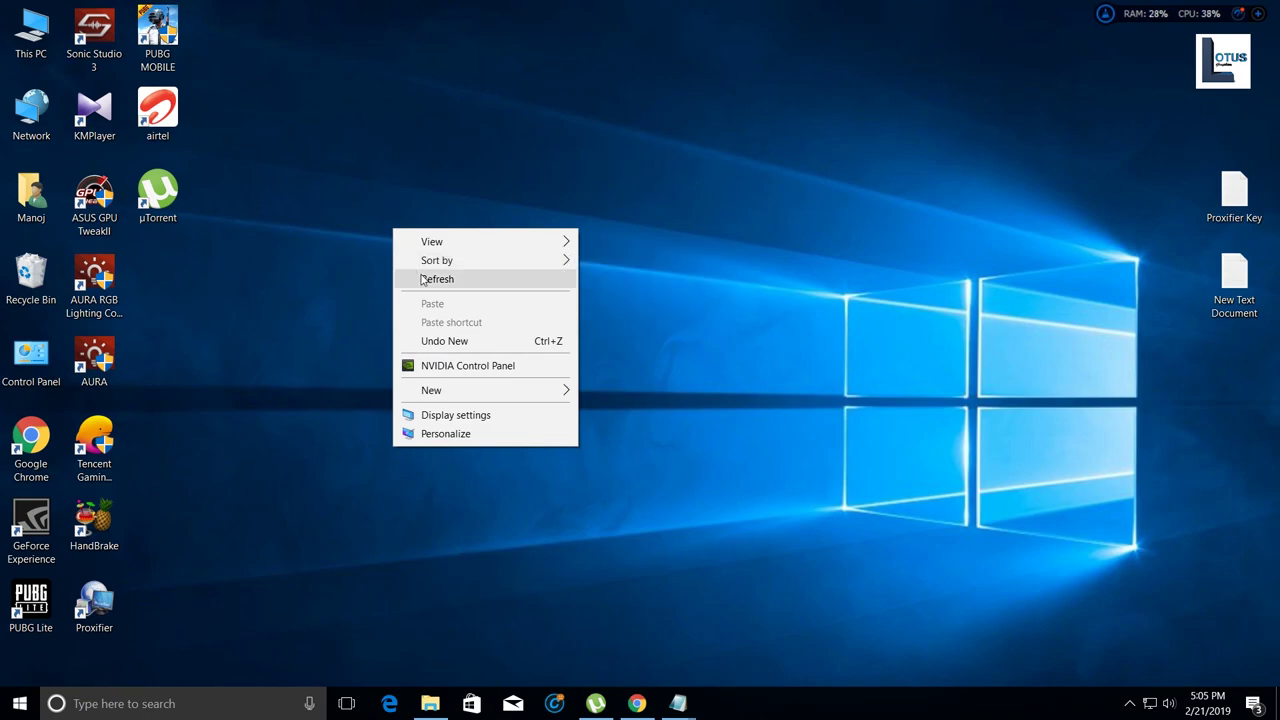
pyautogui.click(443, 282)
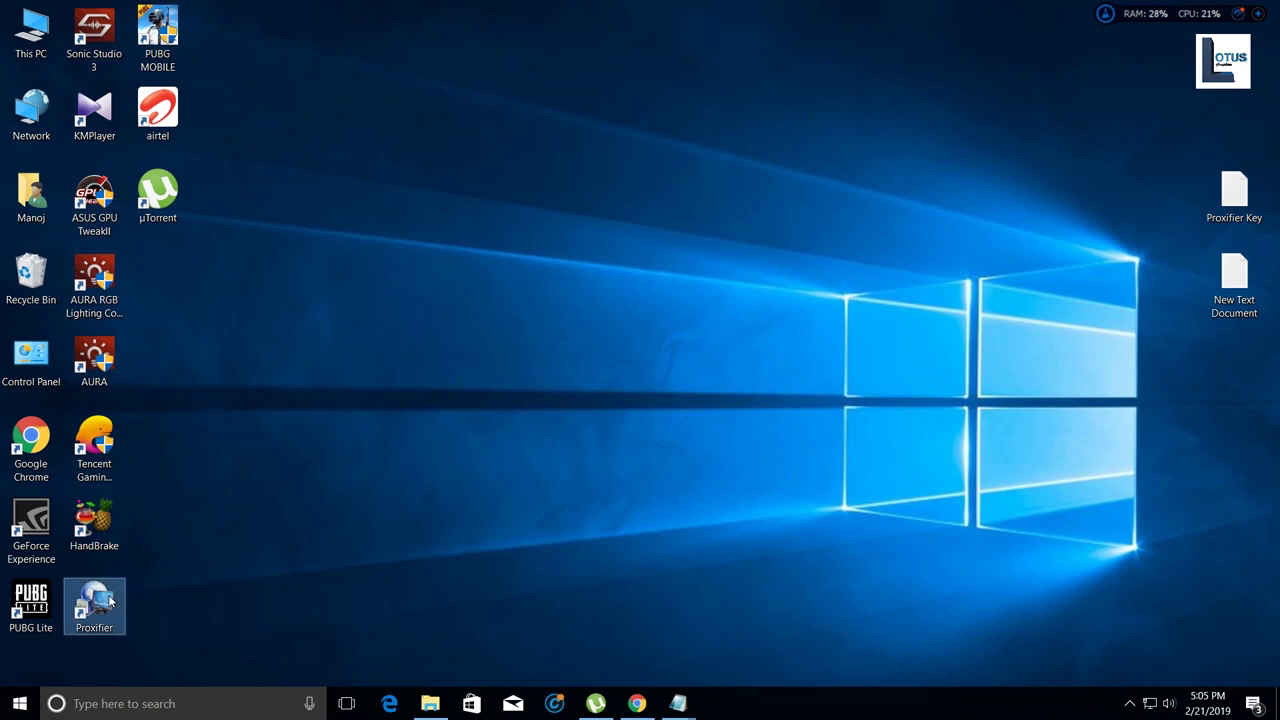
pyautogui.rightClick(109, 600)
pyautogui.click(266, 122)
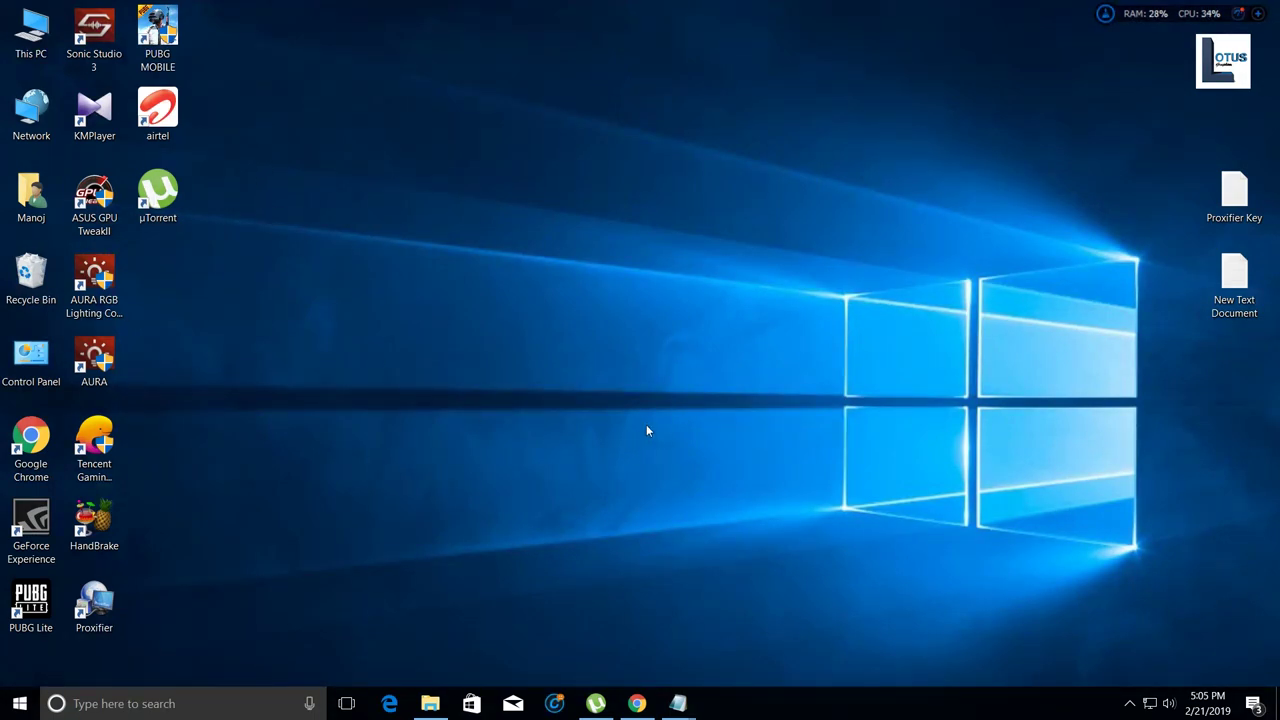
# Reopen Proxifier from the tray and confirm the 58.137.62.133:80 HTTPS proxy is still listed
pyautogui.click(1130, 703)
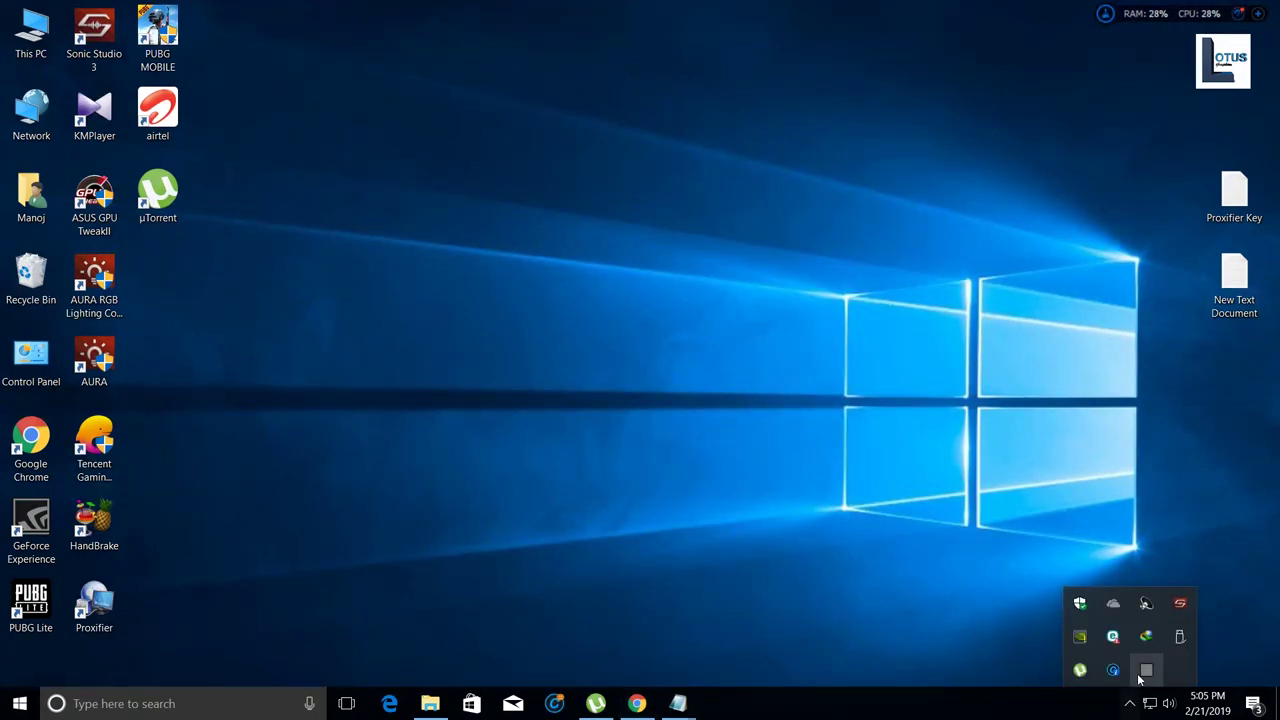
pyautogui.rightClick(1146, 669)
pyautogui.click(1190, 581)
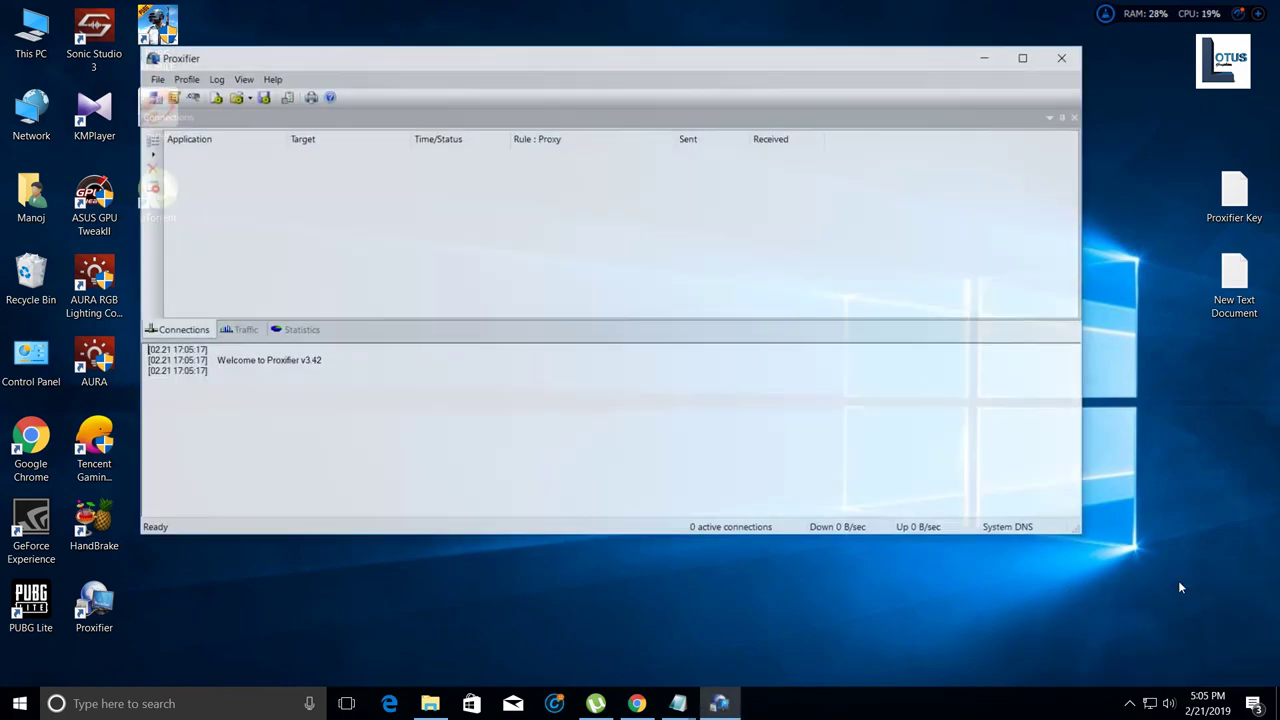
pyautogui.click(183, 78)
pyautogui.click(207, 97)
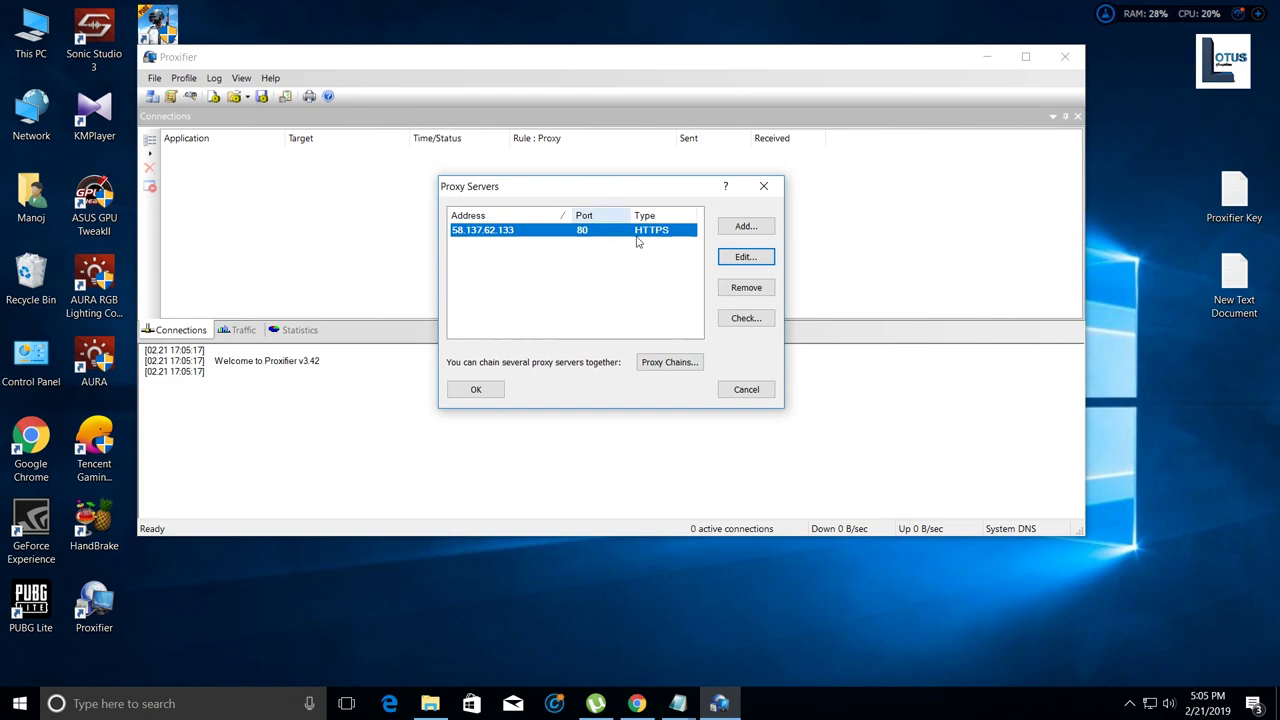
pyautogui.click(476, 392)
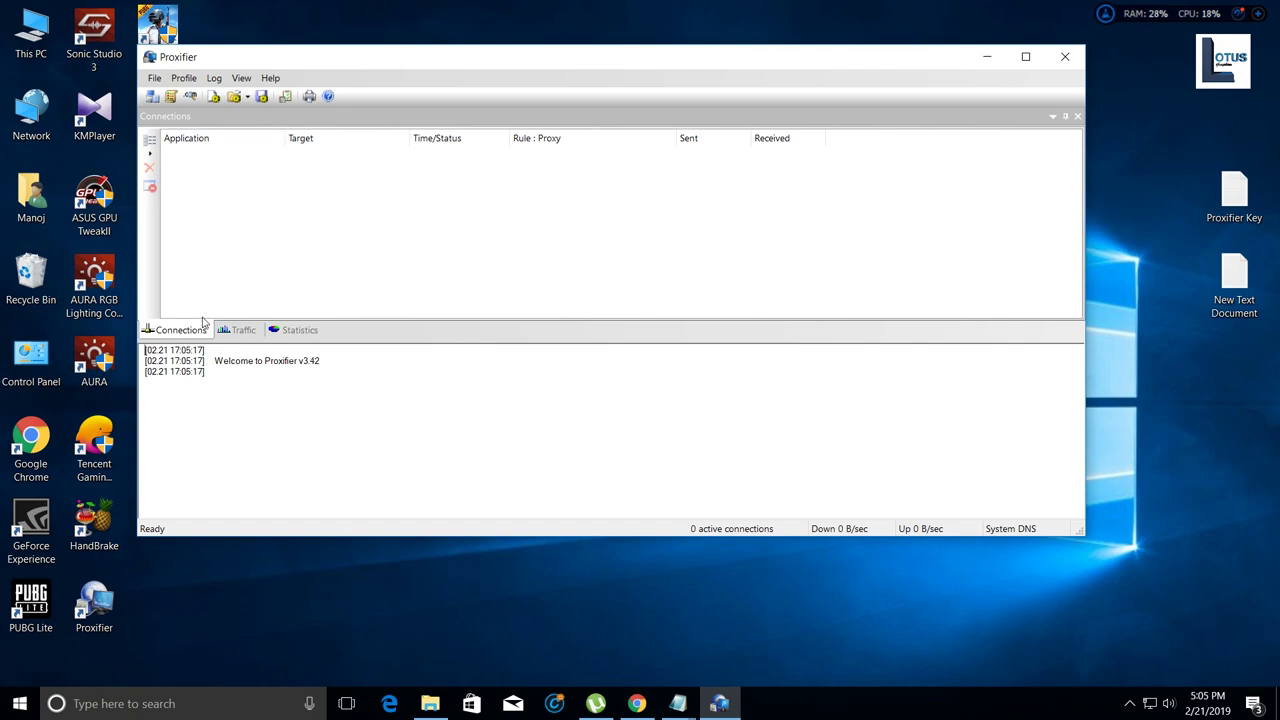
# Clear the log text selection and minimize the Proxifier window
pyautogui.moveTo(219, 369); pyautogui.dragTo(313, 370)
pyautogui.click(253, 365)
pyautogui.click(974, 62)
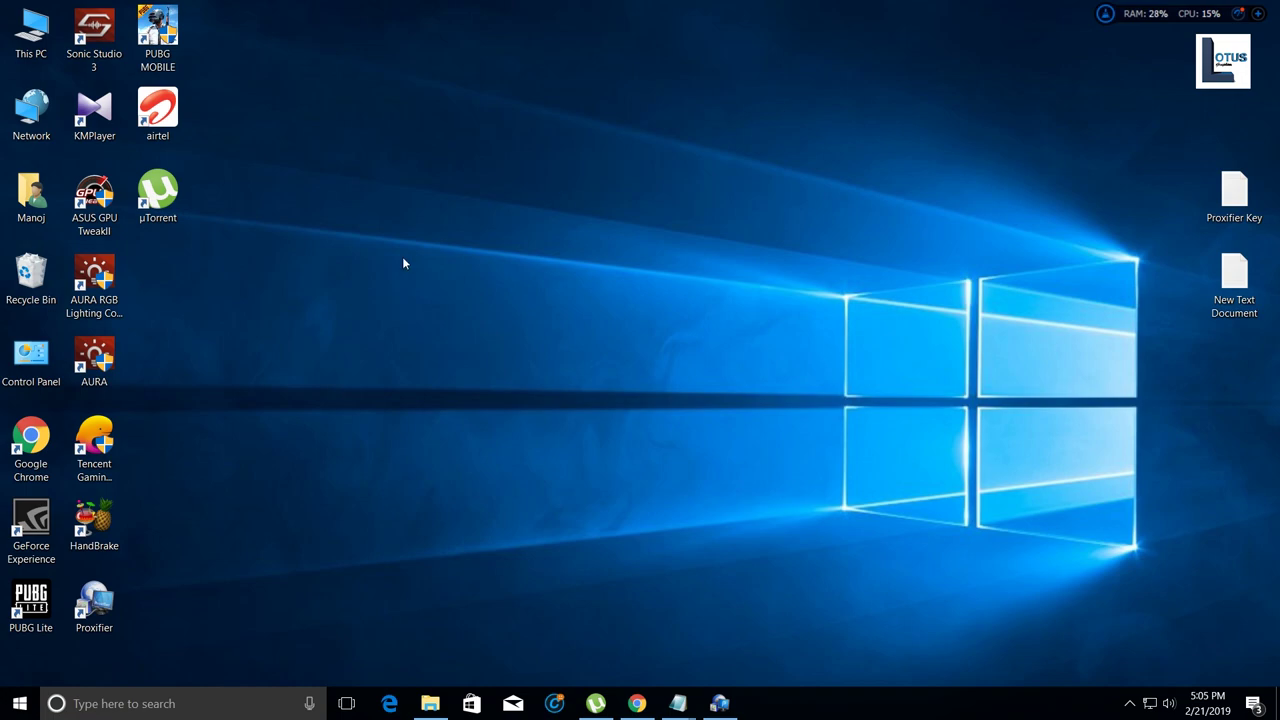
# Launch PUBG Lite from its desktop icon and follow the launcher's create-account link to the registration page
pyautogui.rightClick(46, 590)
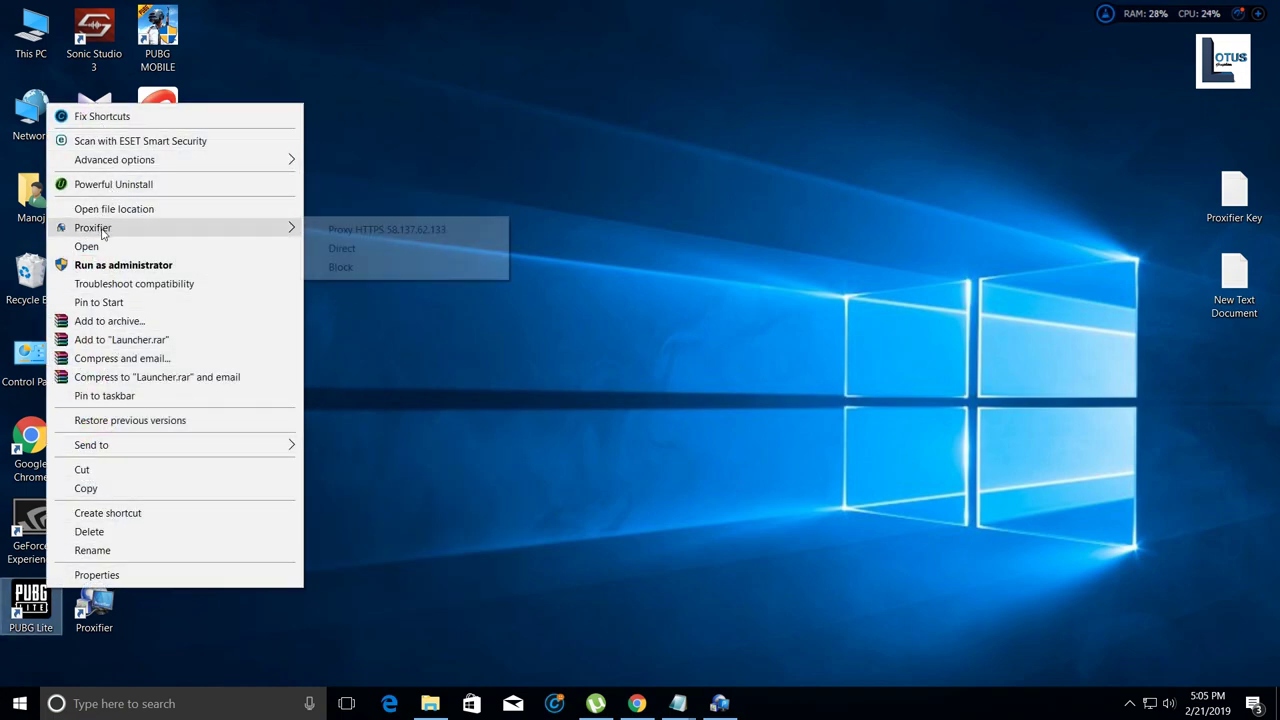
pyautogui.click(100, 246)
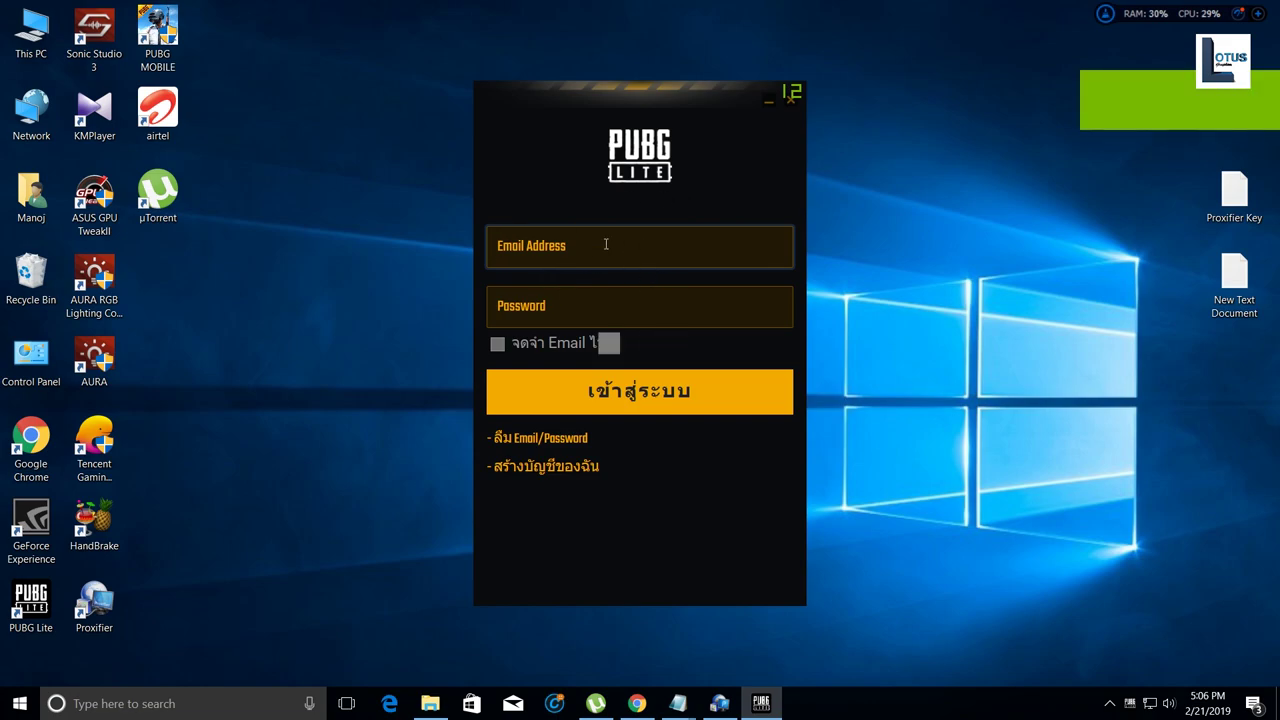
pyautogui.click(581, 259)
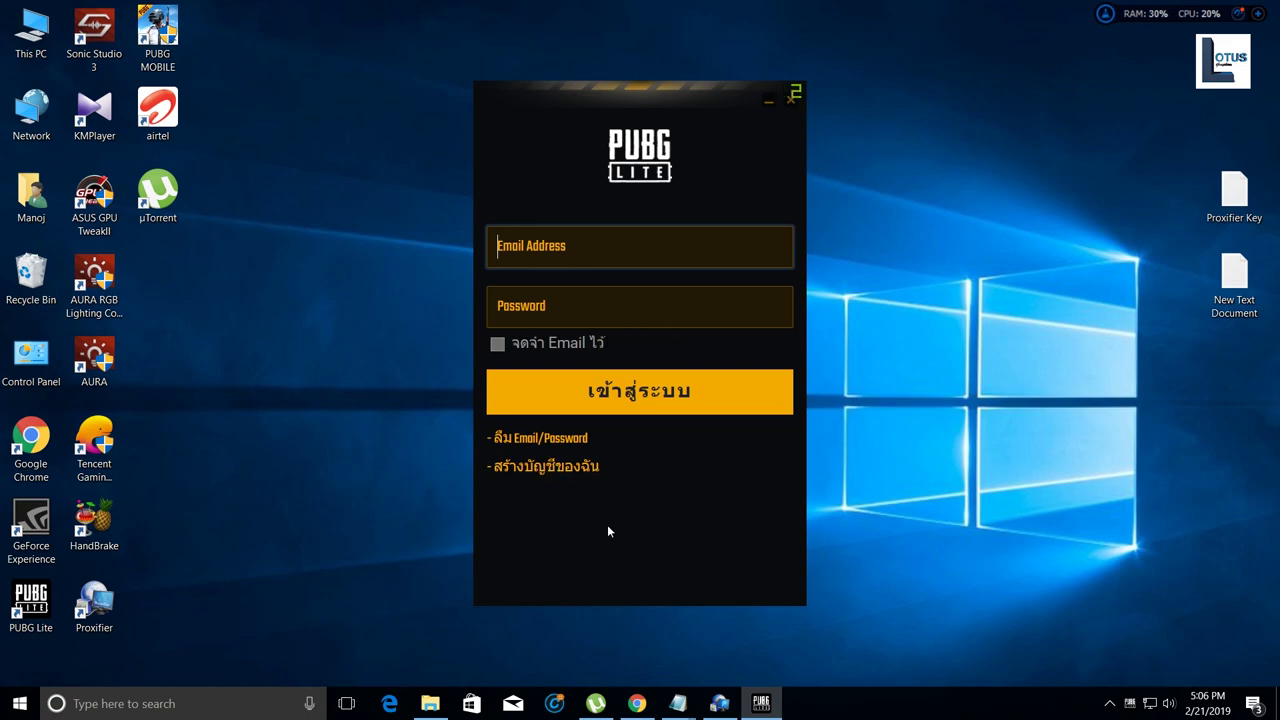
pyautogui.click(566, 464)
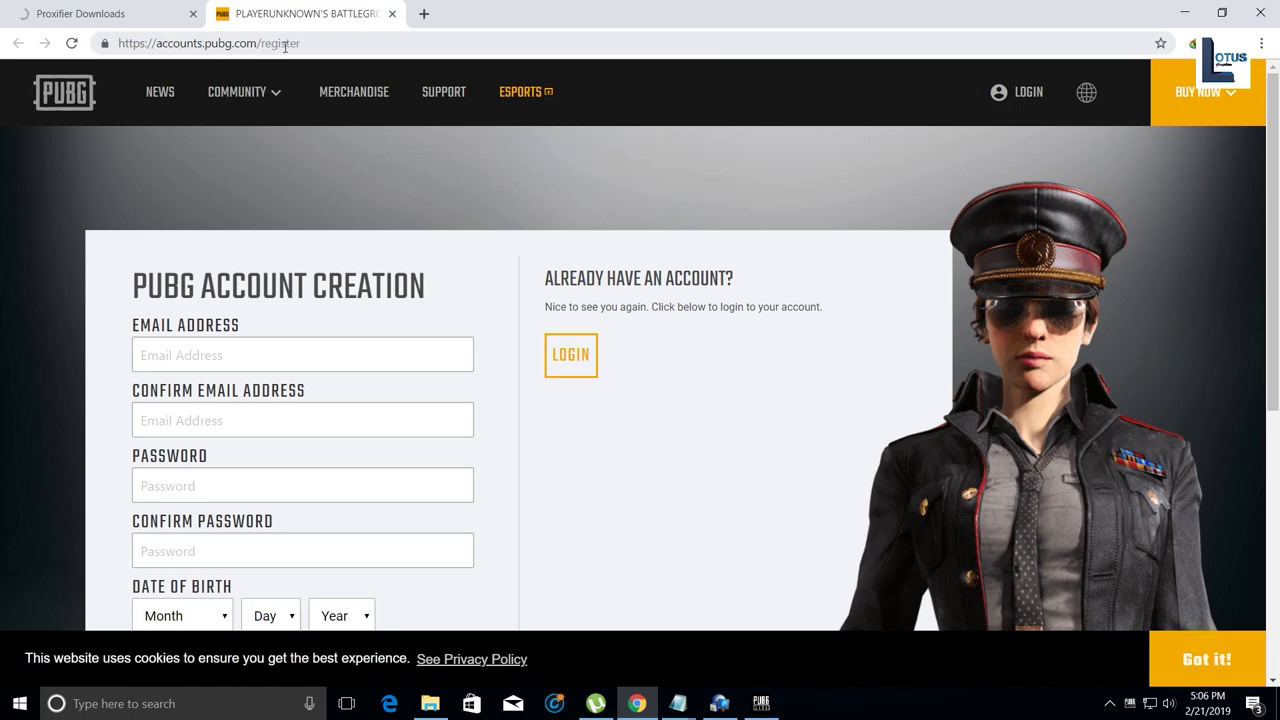
# Enter the account e-mail address in the Email Address field
pyautogui.scroll(-4, 383, 426)
pyautogui.scroll(4, 383, 426)
pyautogui.scroll(-3, 383, 432)
pyautogui.scroll(3, 383, 432)
pyautogui.click(166, 277)
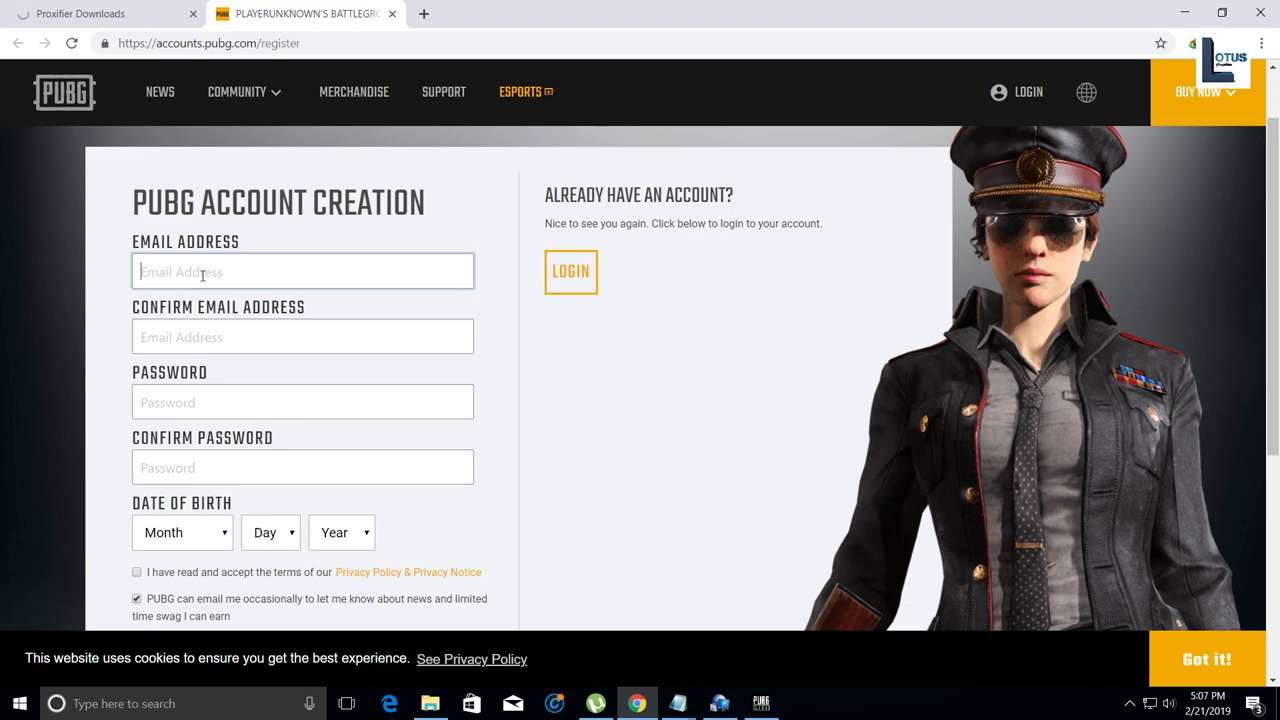
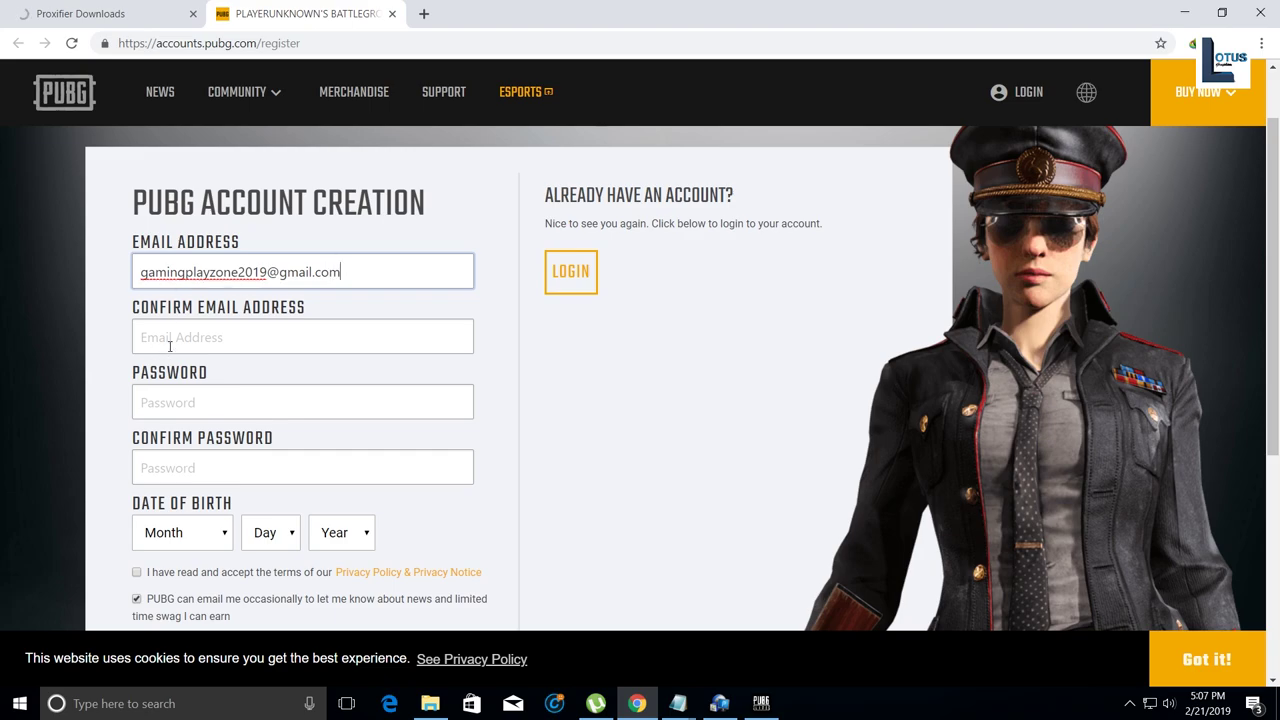
# Copy the e-mail address and paste it into Confirm Email Address
pyautogui.moveTo(380, 272); pyautogui.dragTo(142, 277)
pyautogui.rightClick(226, 270)
pyautogui.click(232, 298)
pyautogui.click(228, 337)
pyautogui.rightClick(227, 342)
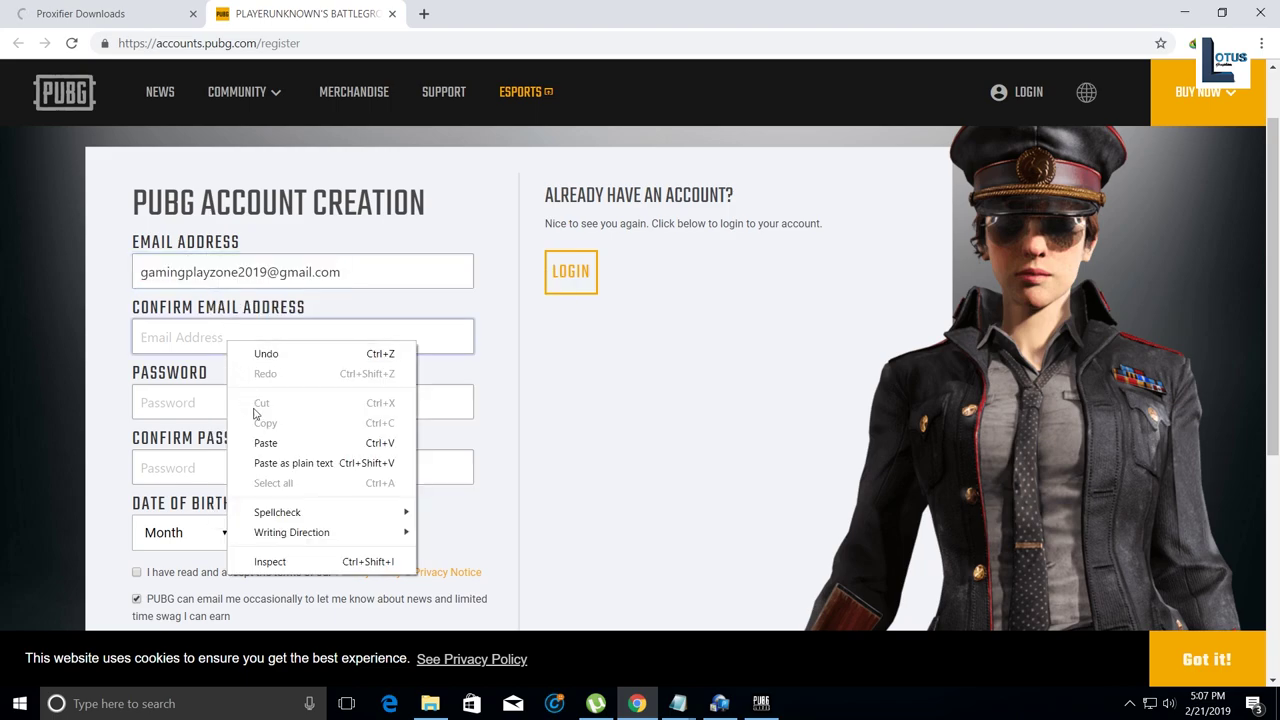
pyautogui.click(265, 443)
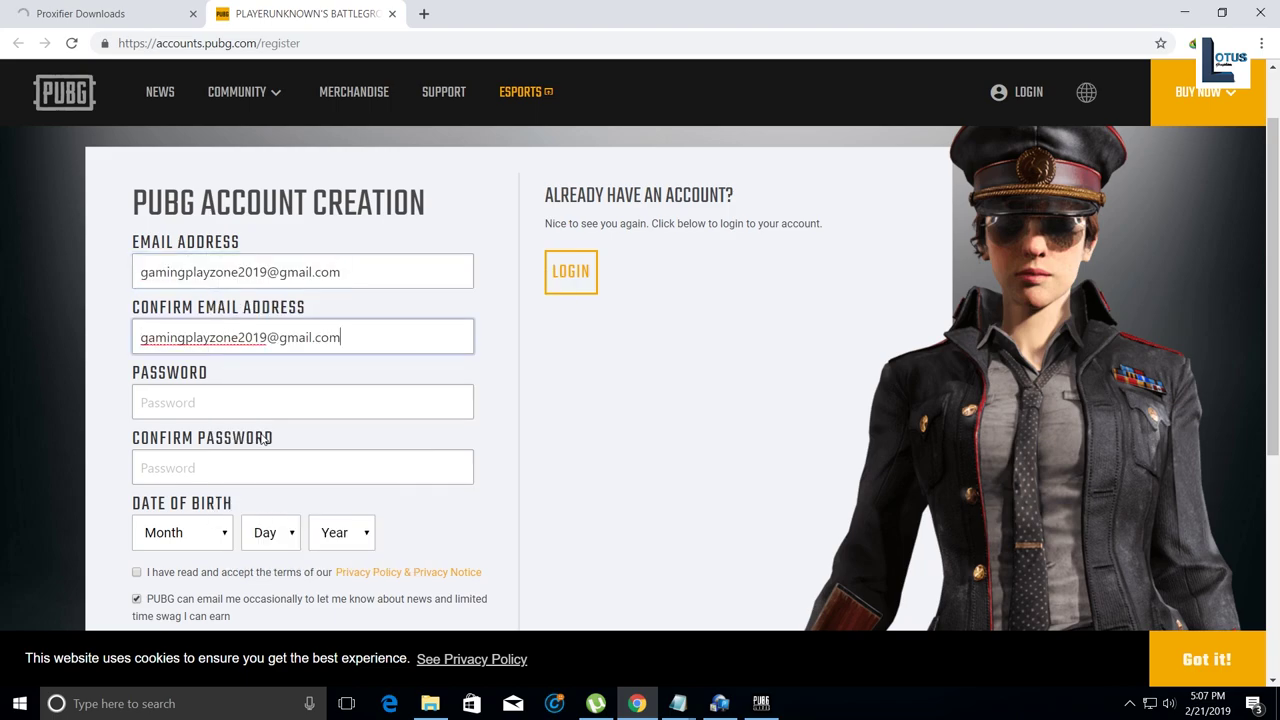
pyautogui.click(180, 407)
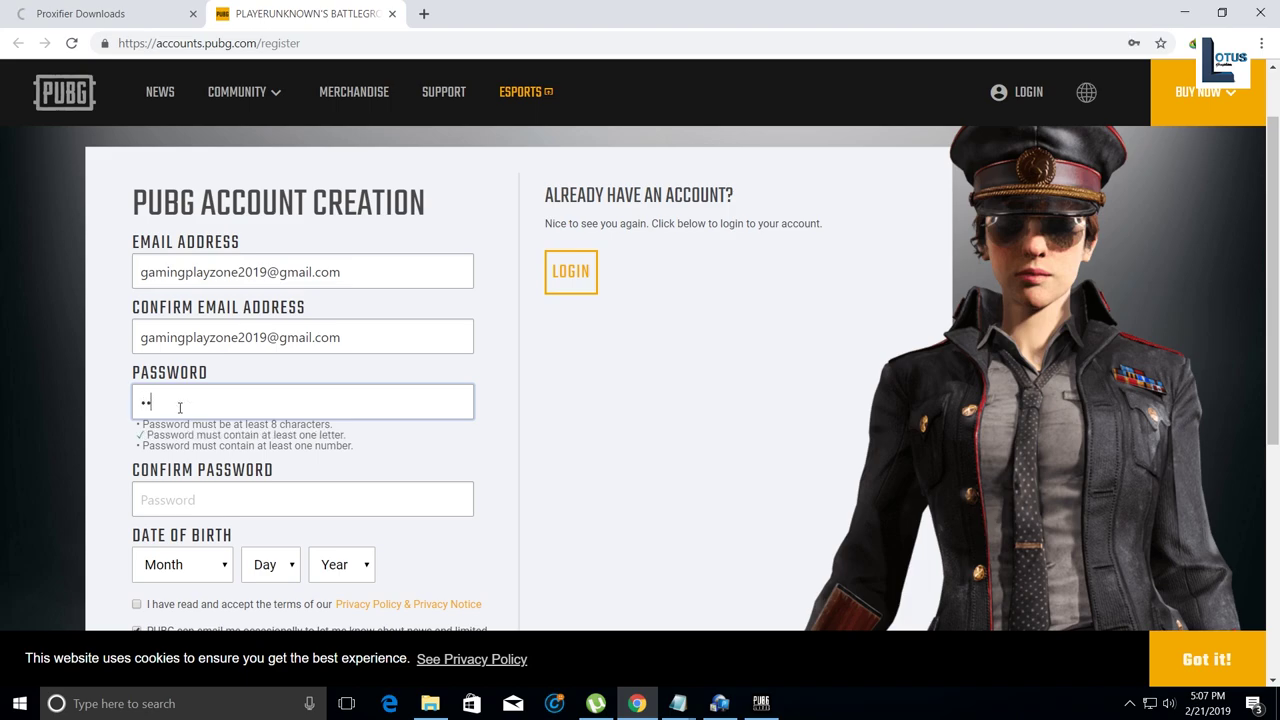
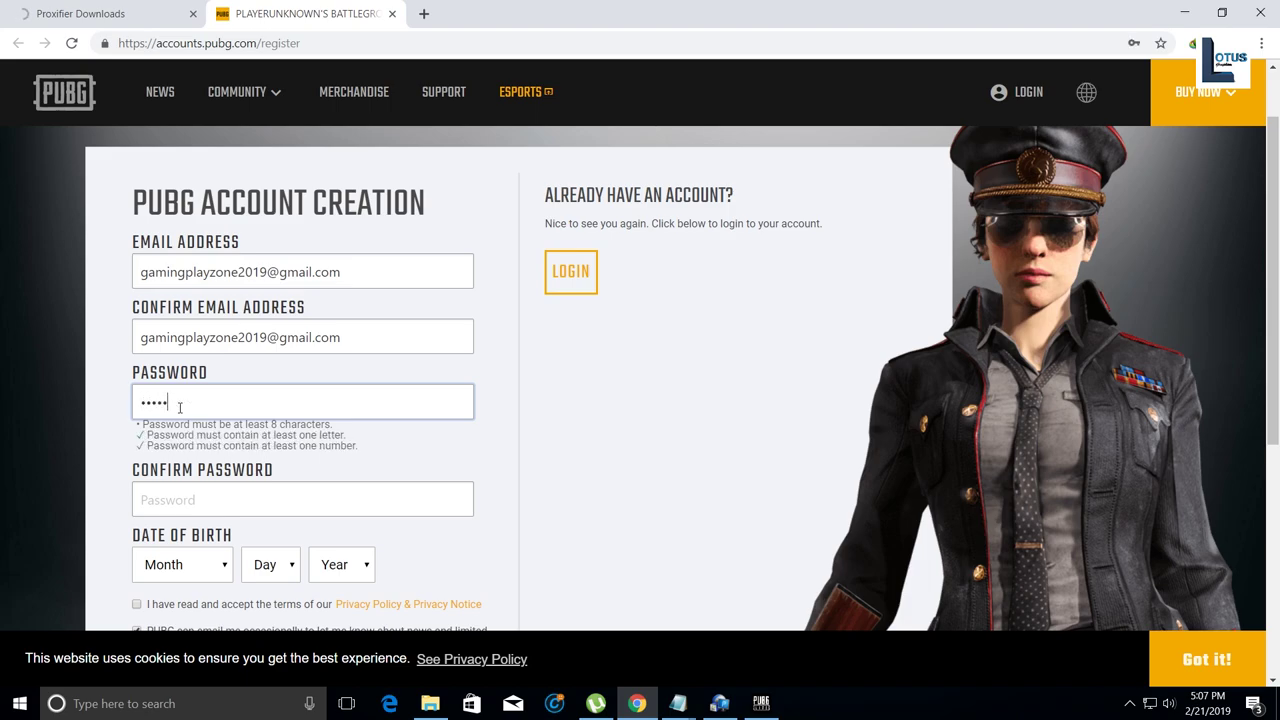
# Enter the account password in both the Password and Confirm Password fields
pyautogui.moveTo(208, 400); pyautogui.dragTo(128, 402)
pyautogui.press('BackSpace')
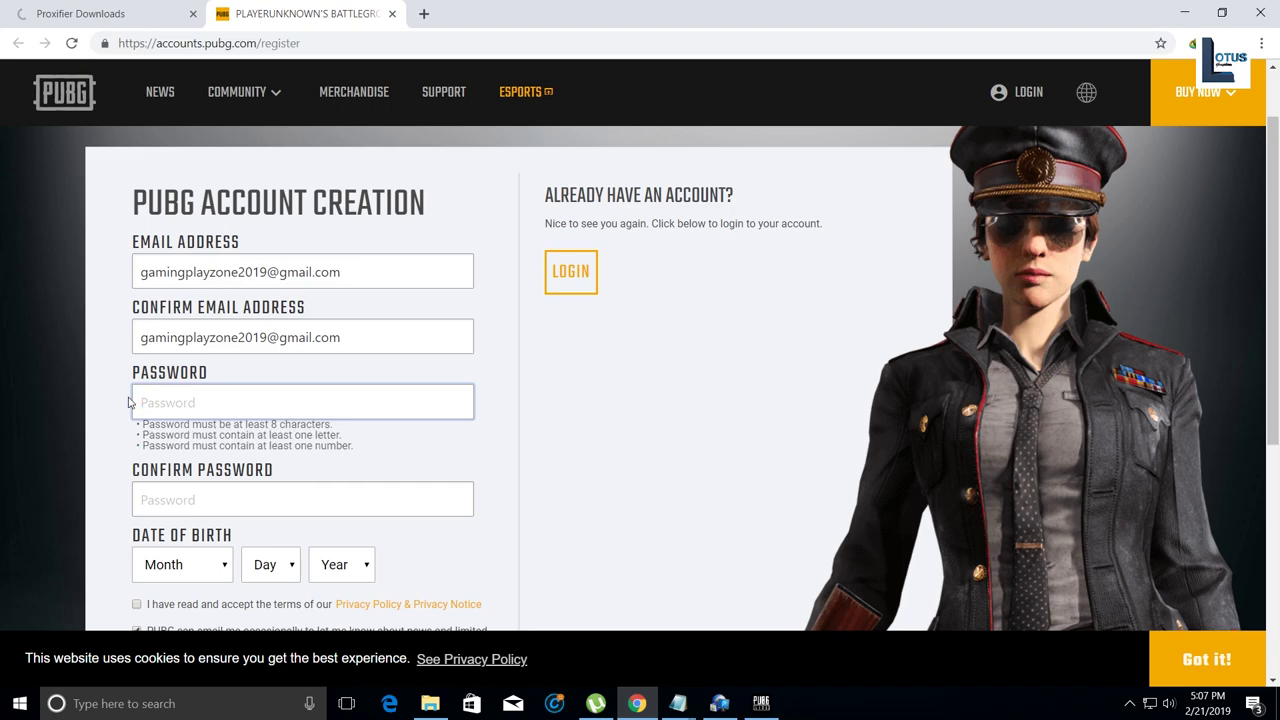
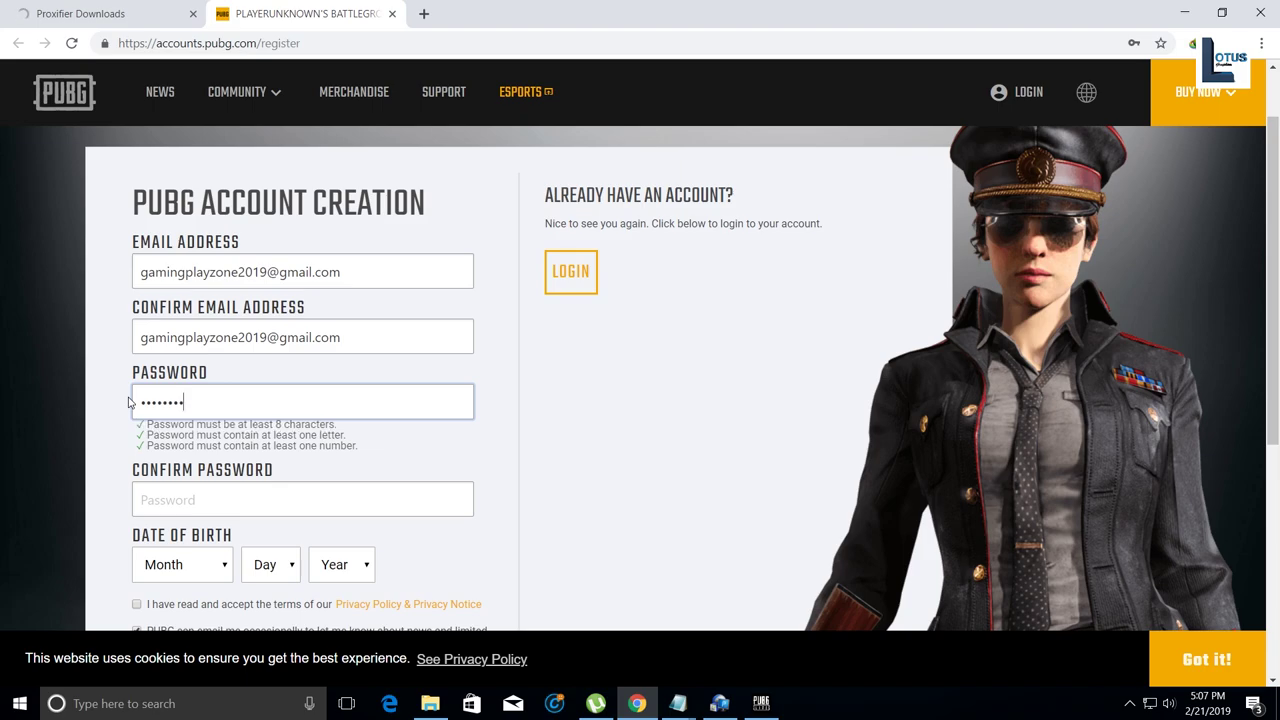
pyautogui.click(207, 508)
pyautogui.write('*****')
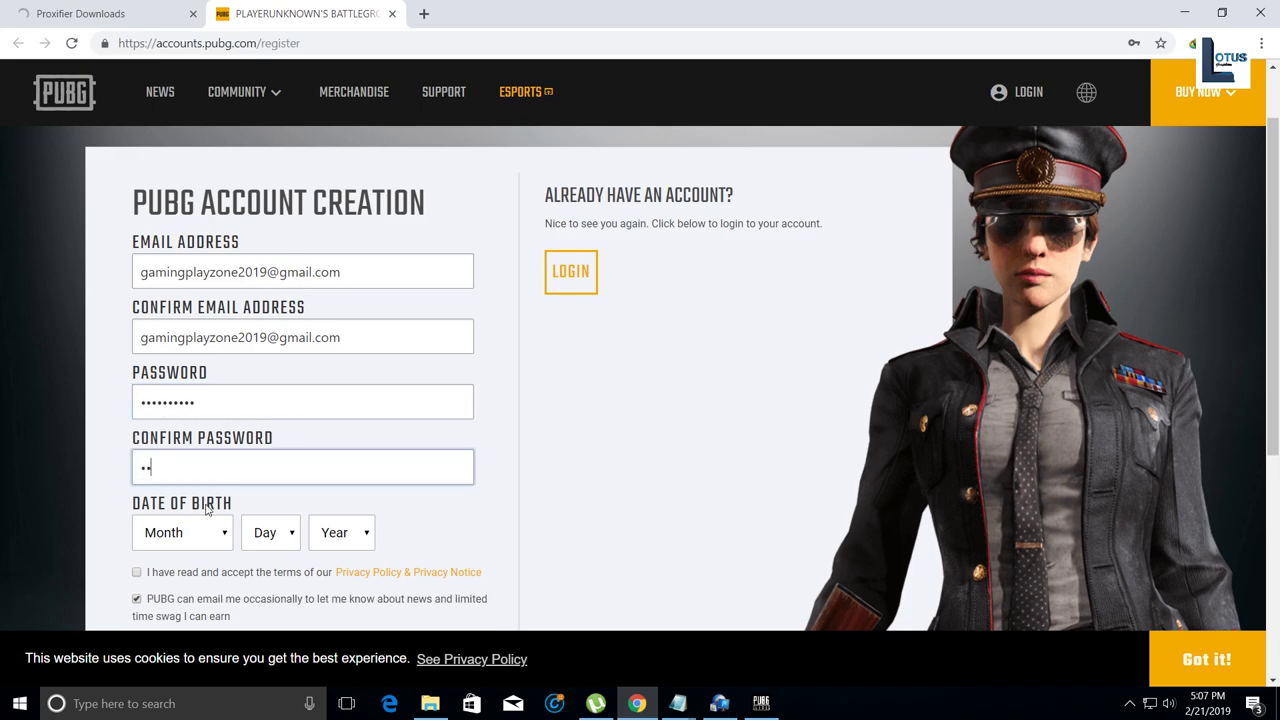
pyautogui.write('*****')
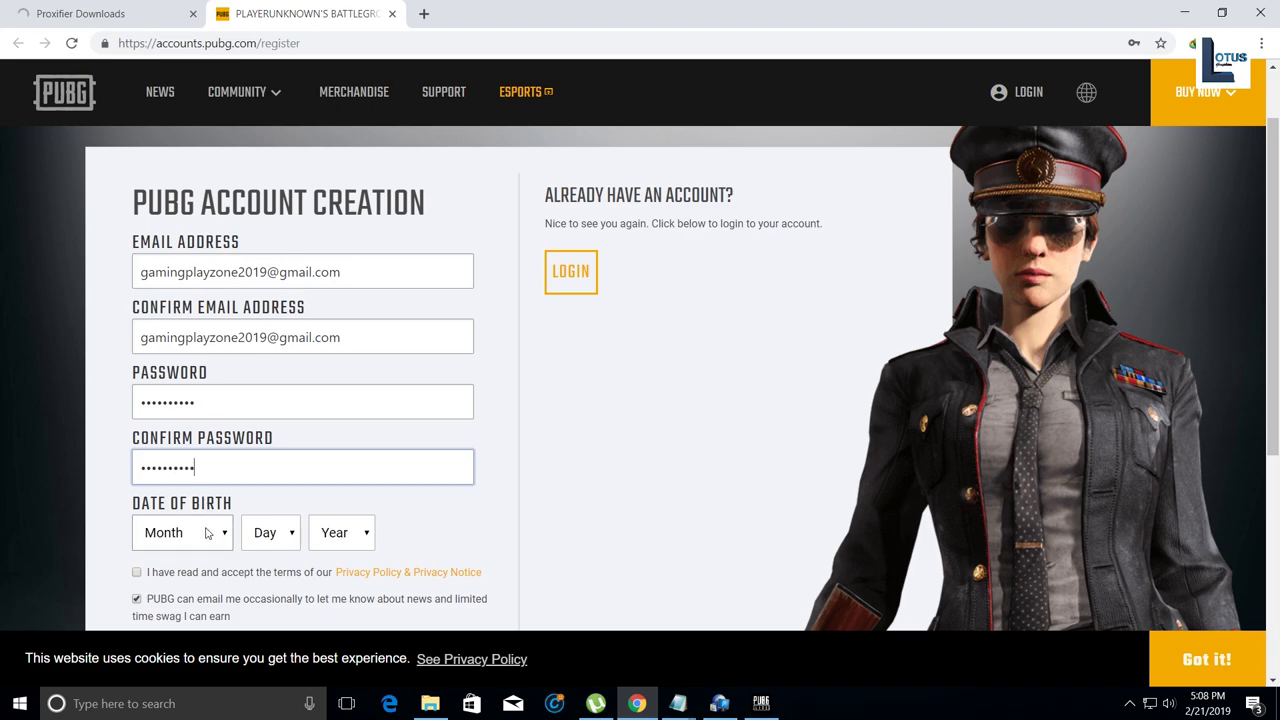
pyautogui.click(222, 538)
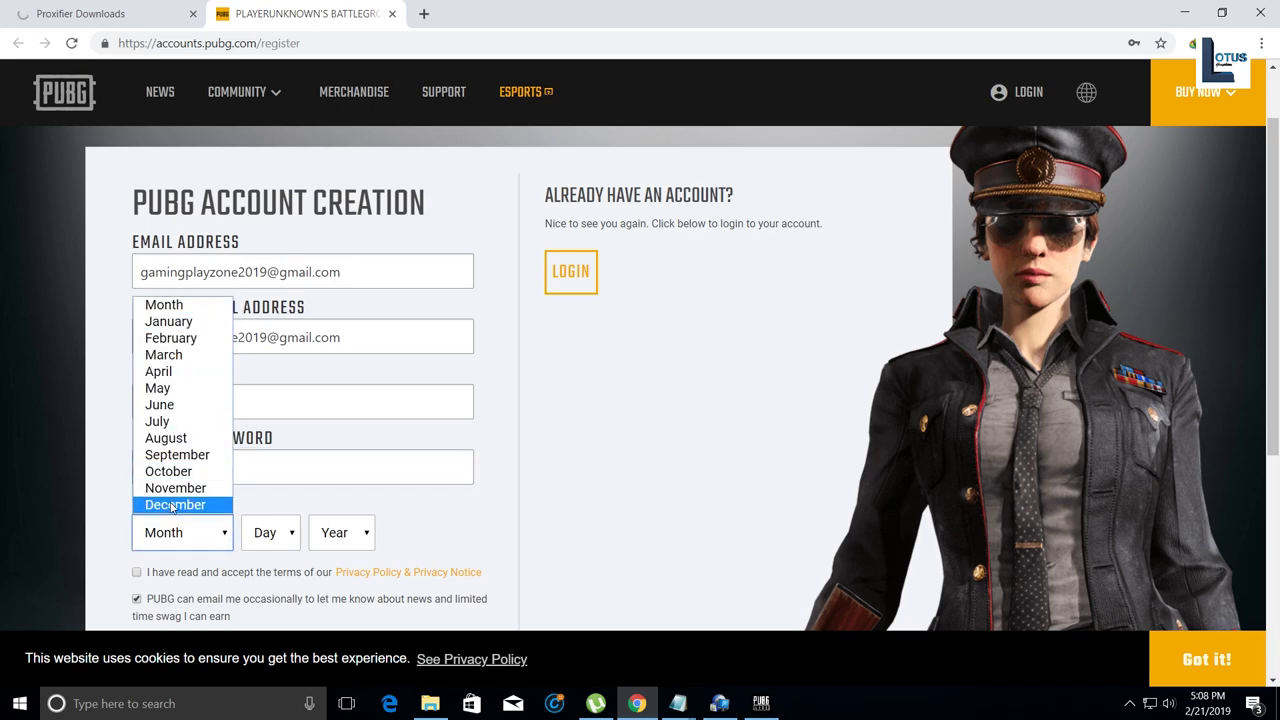
pyautogui.click(175, 455)
pyautogui.click(281, 537)
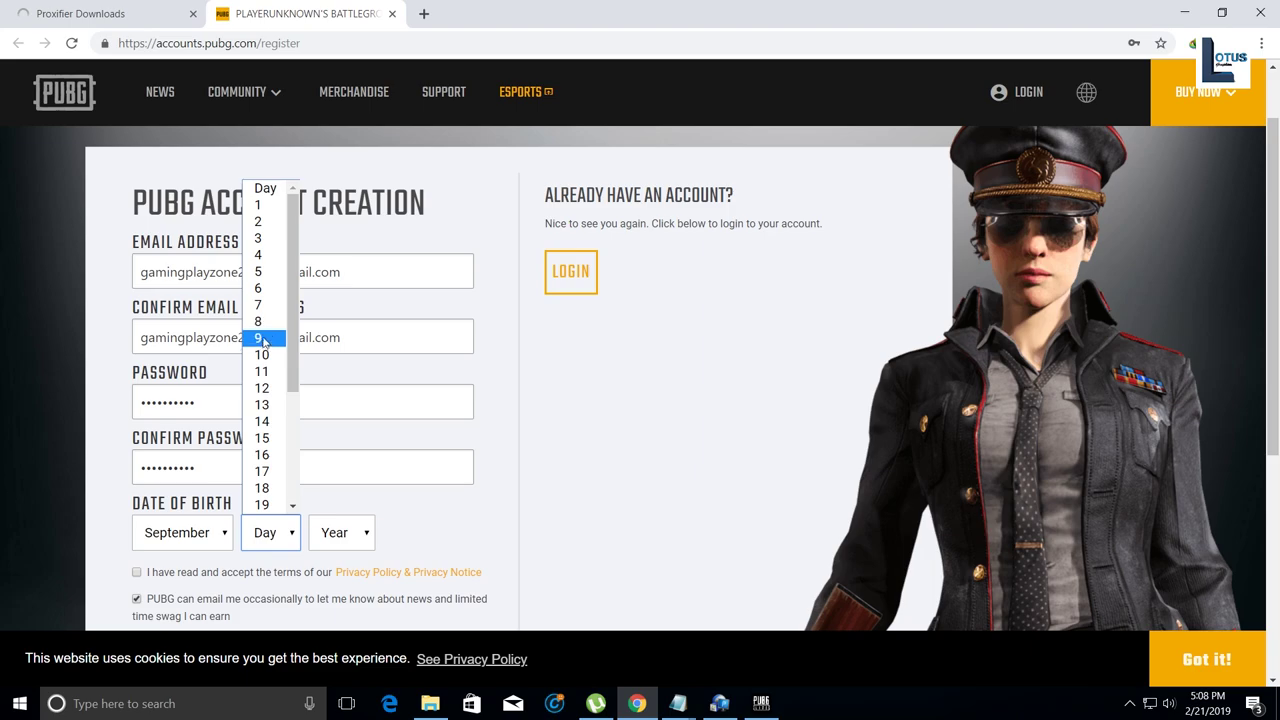
pyautogui.click(262, 288)
pyautogui.click(322, 530)
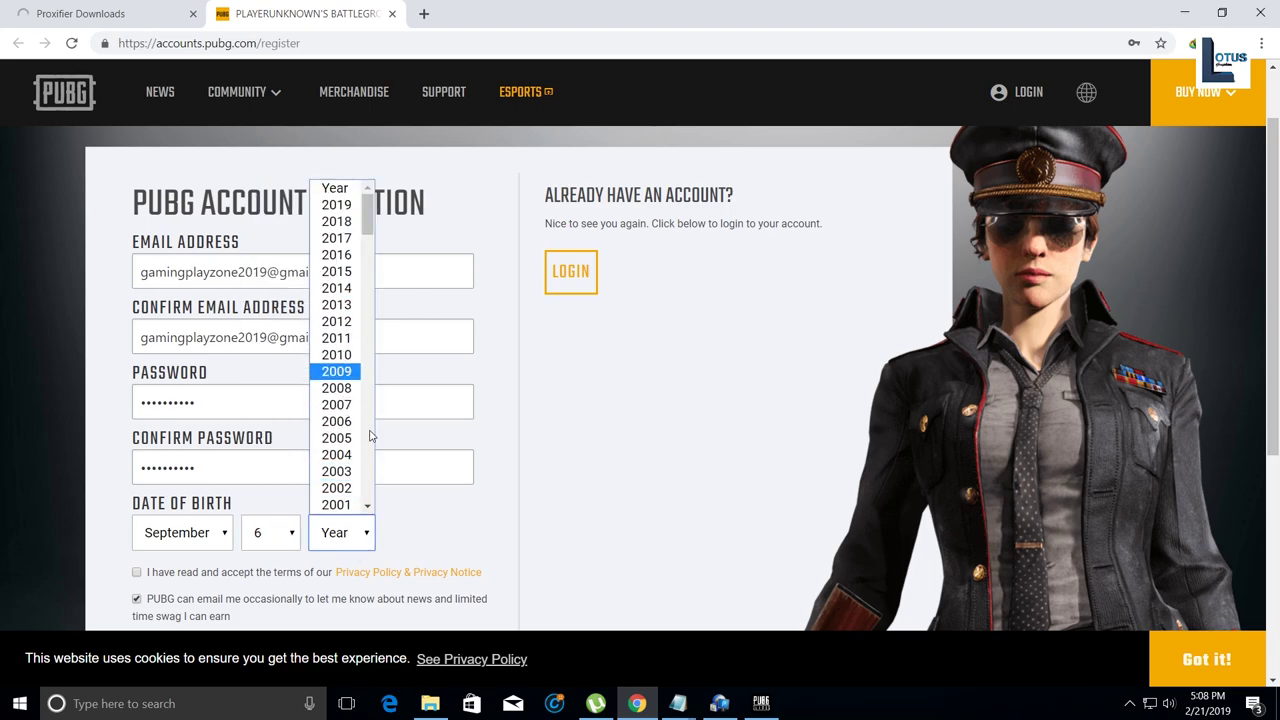
pyautogui.scroll(-10, 340, 370)
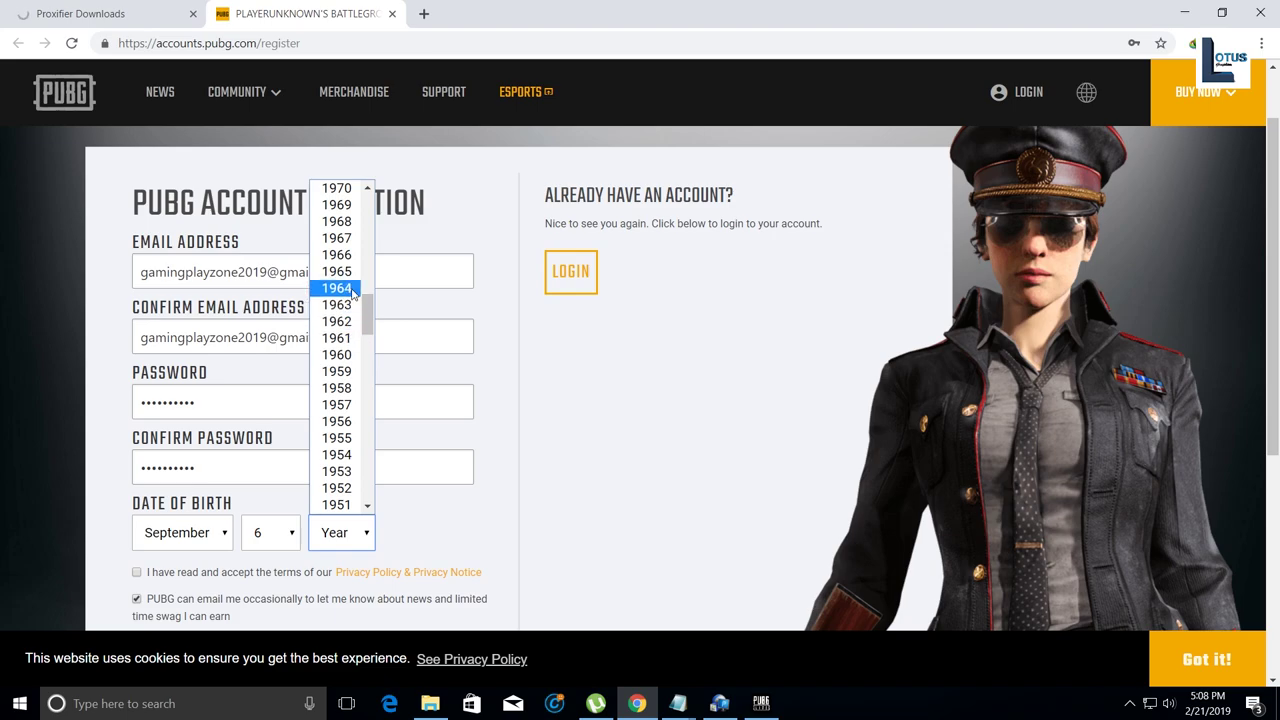
pyautogui.scroll(6, 352, 293)
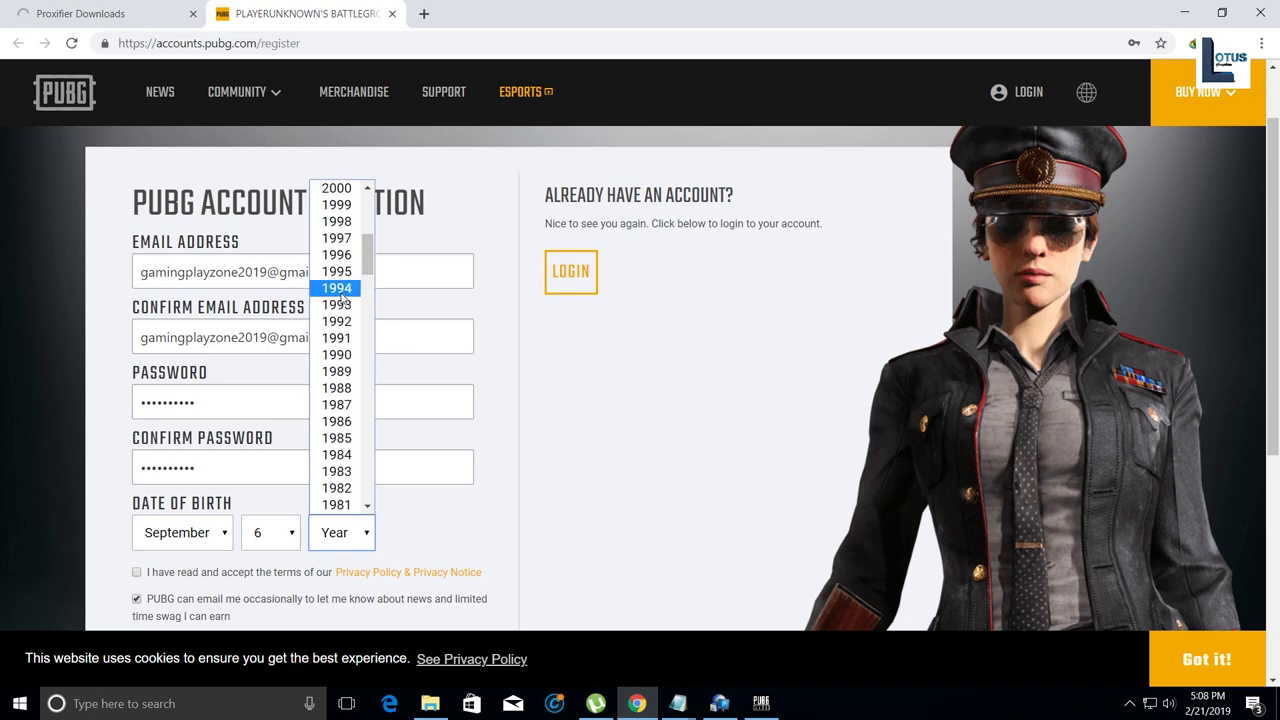
pyautogui.click(342, 290)
pyautogui.scroll(-2, 300, 540)
pyautogui.scroll(2, 297, 530)
pyautogui.scroll(-2, 297, 530)
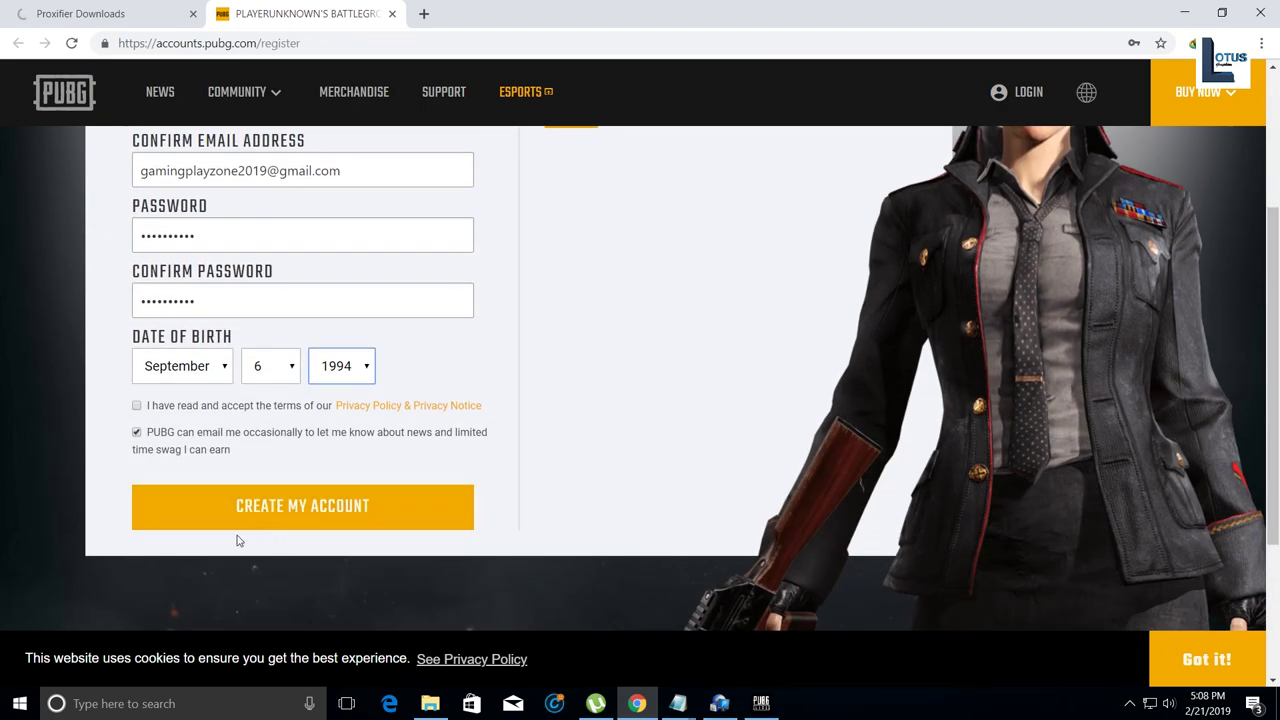
# Accept the terms and privacy notice
pyautogui.click(138, 406)
pyautogui.scroll(3, 142, 411)
pyautogui.scroll(-2, 145, 441)
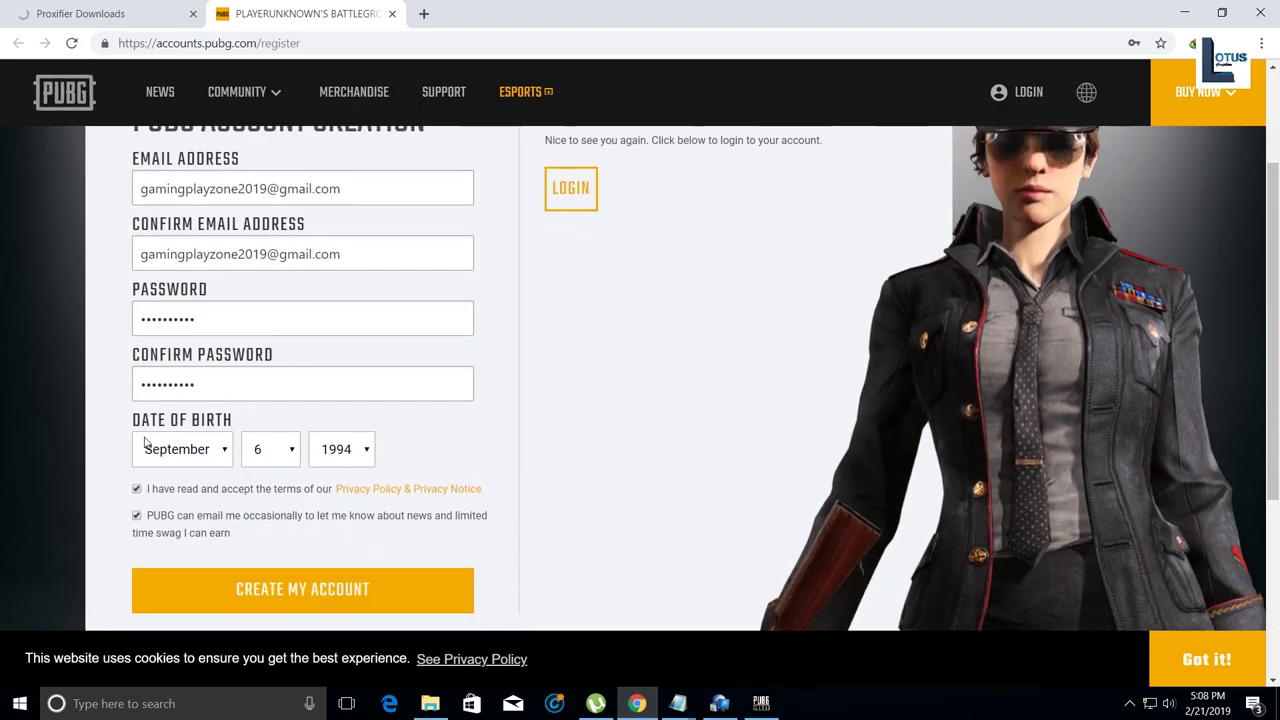
pyautogui.scroll(-1, 145, 441)
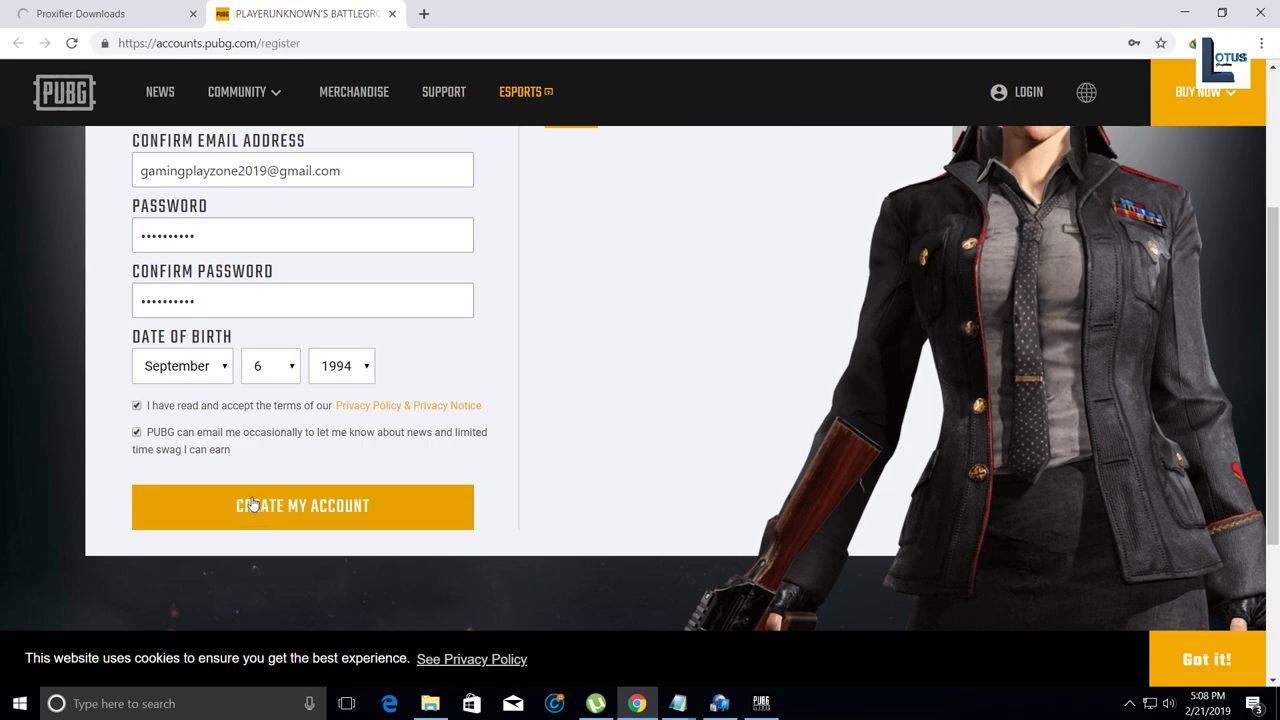
# Submit the registration, save the password in Chrome, and open a new Google tab
pyautogui.click(318, 516)
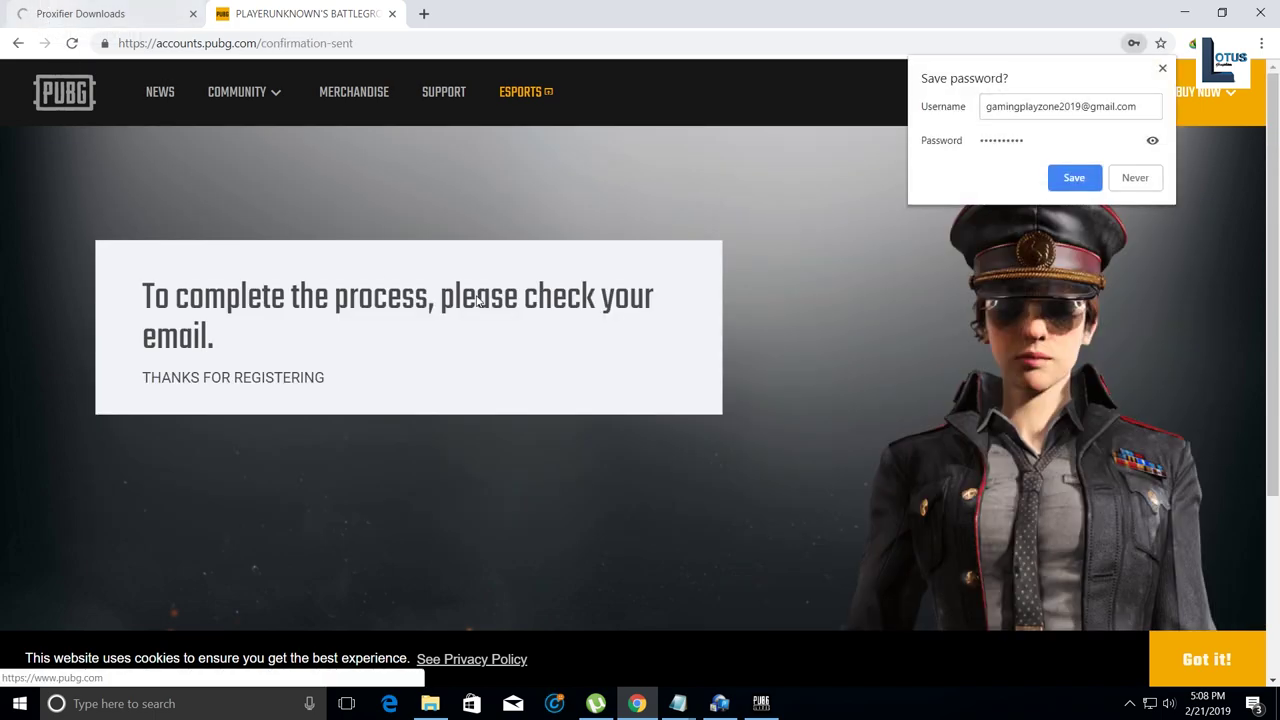
pyautogui.click(1067, 186)
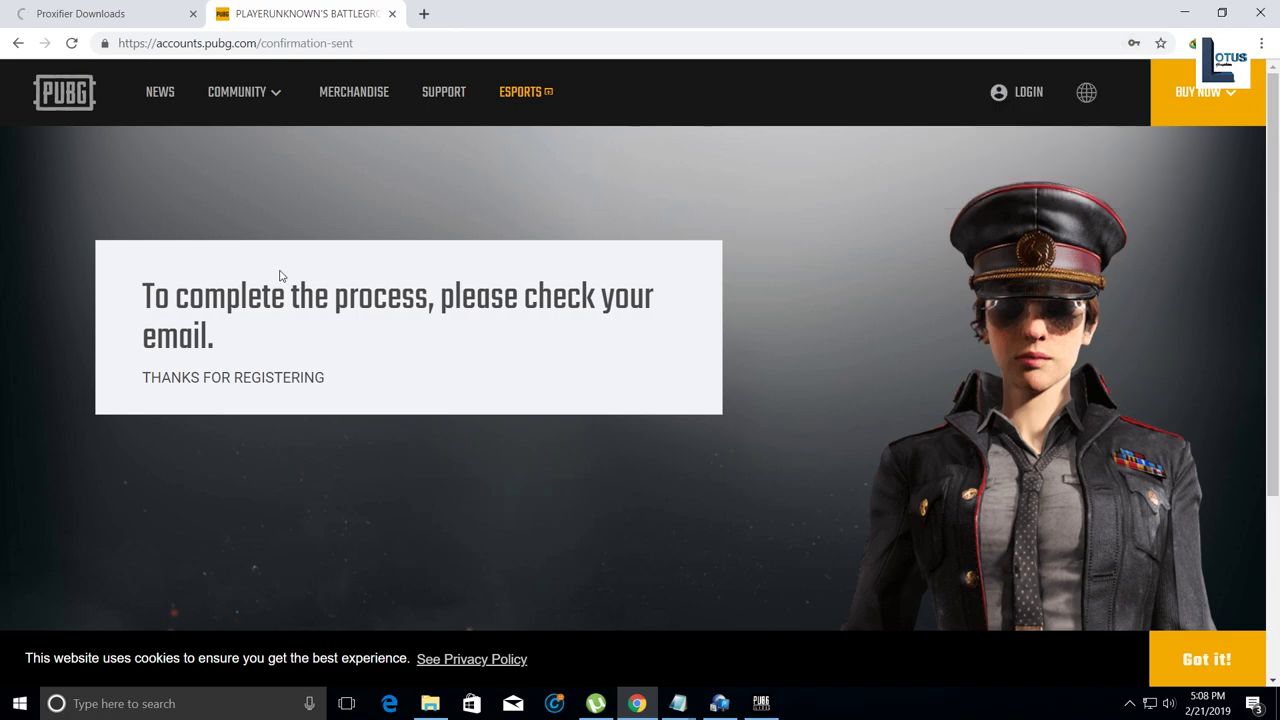
pyautogui.click(424, 14)
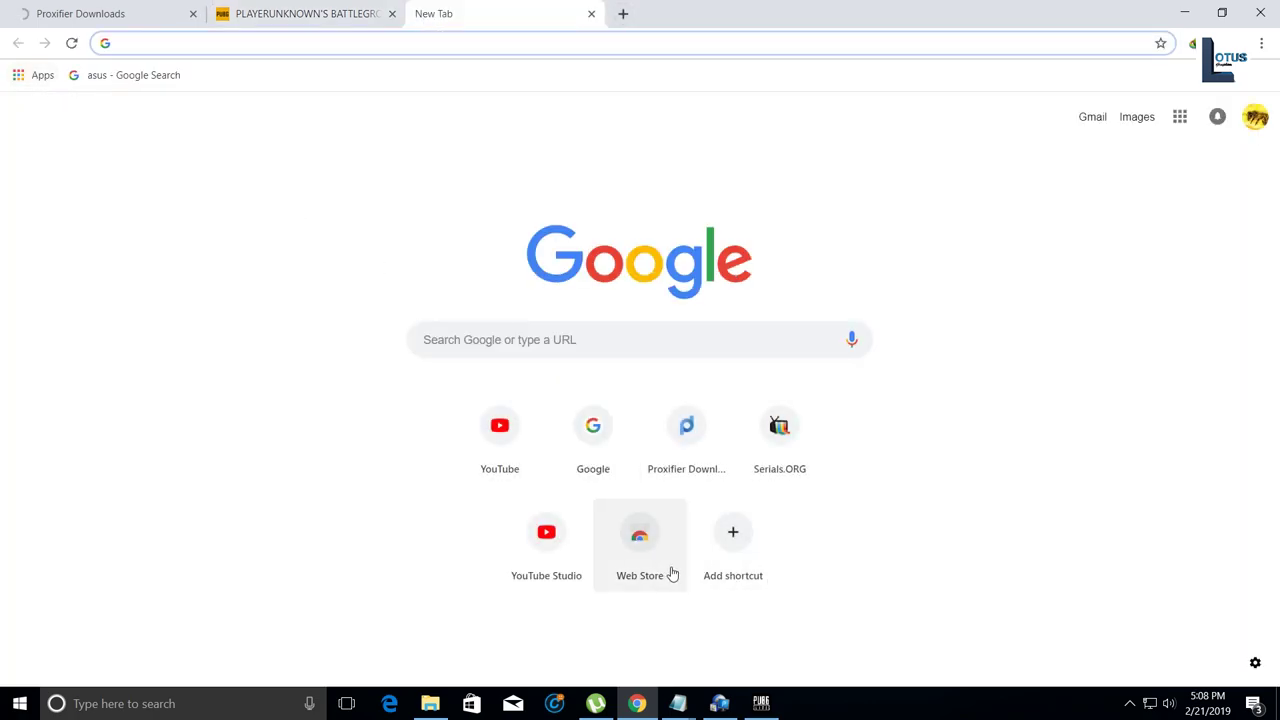
# Switch to the second Google account's Gmail inbox and open the PUBG Global Account Activation e-mail
pyautogui.click(1092, 118)
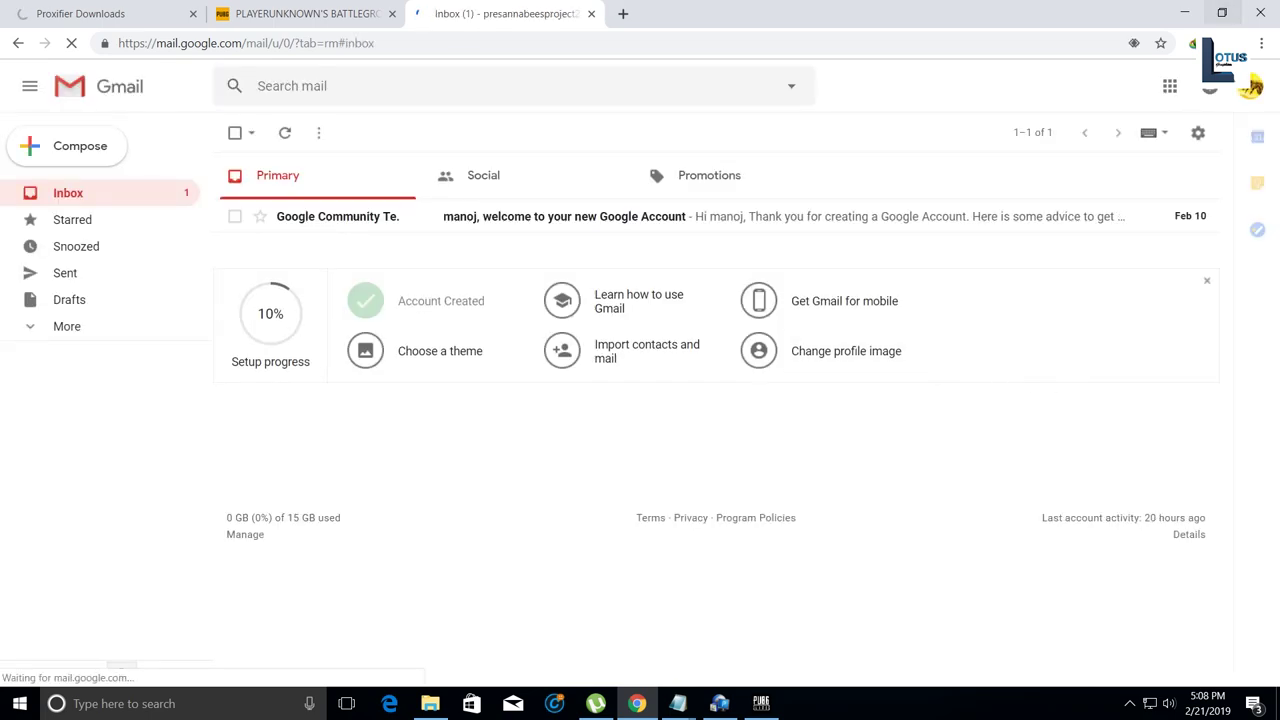
pyautogui.click(1250, 92)
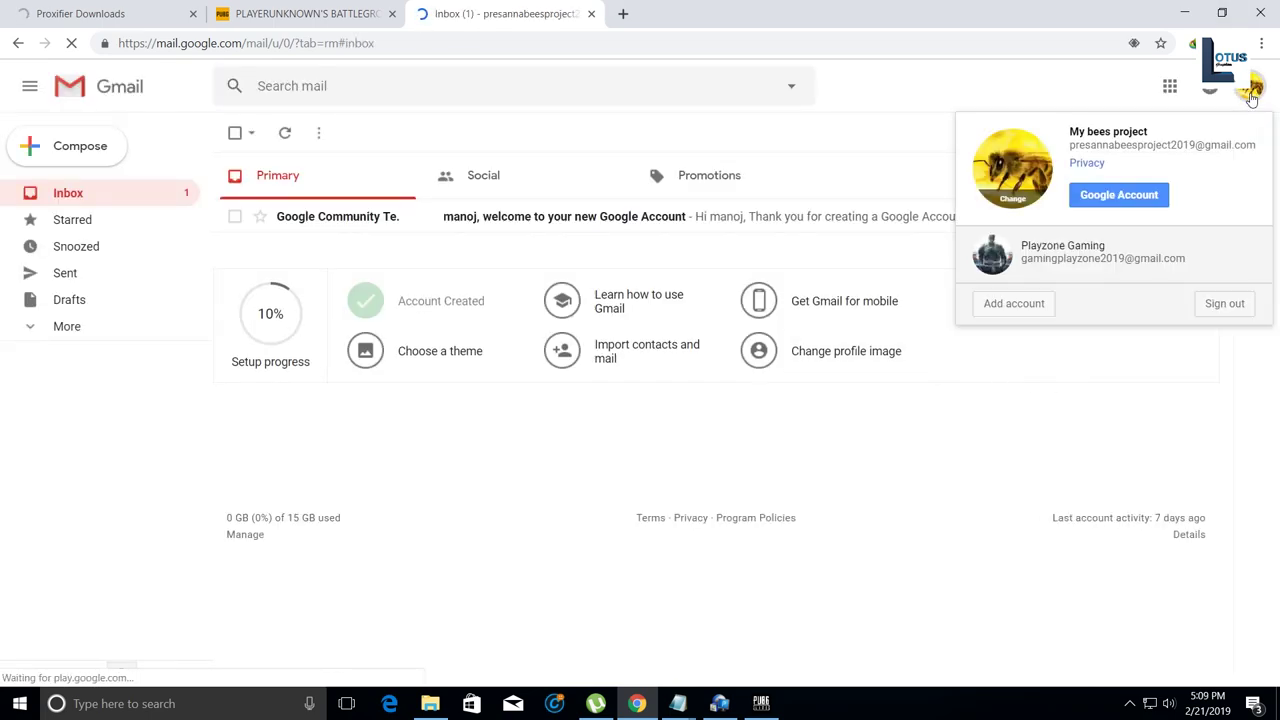
pyautogui.click(1021, 308)
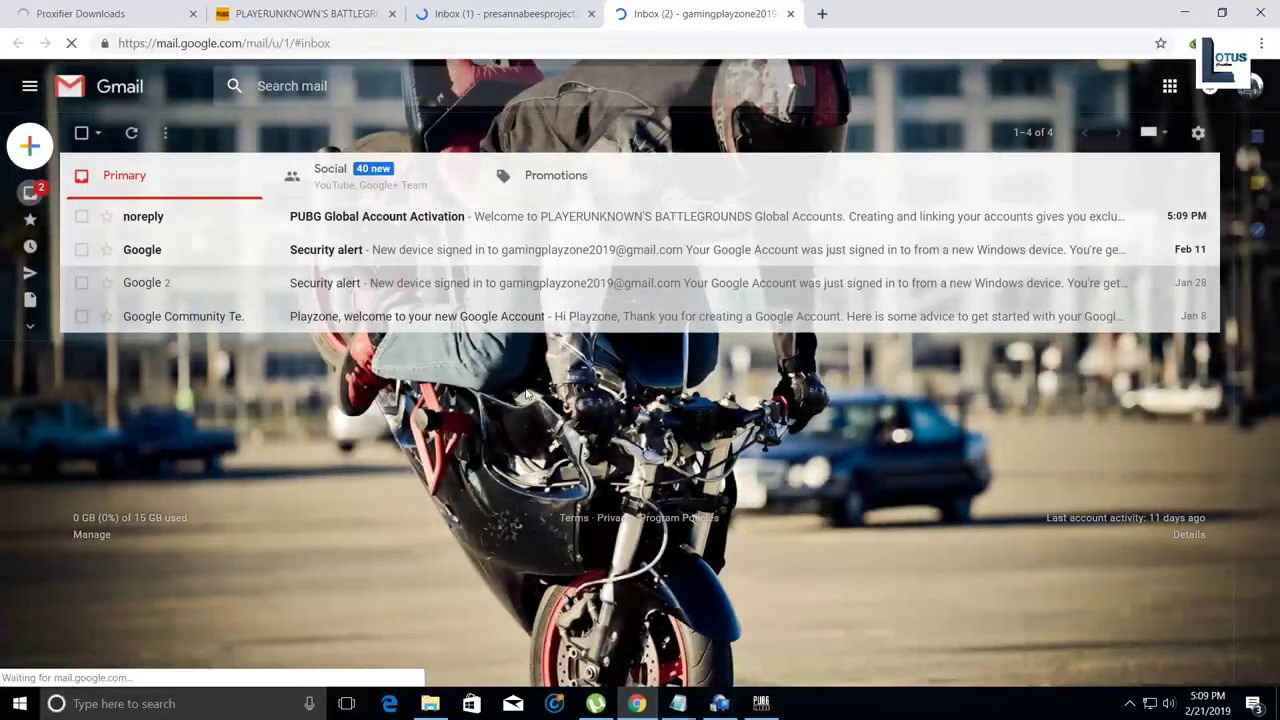
pyautogui.click(405, 217)
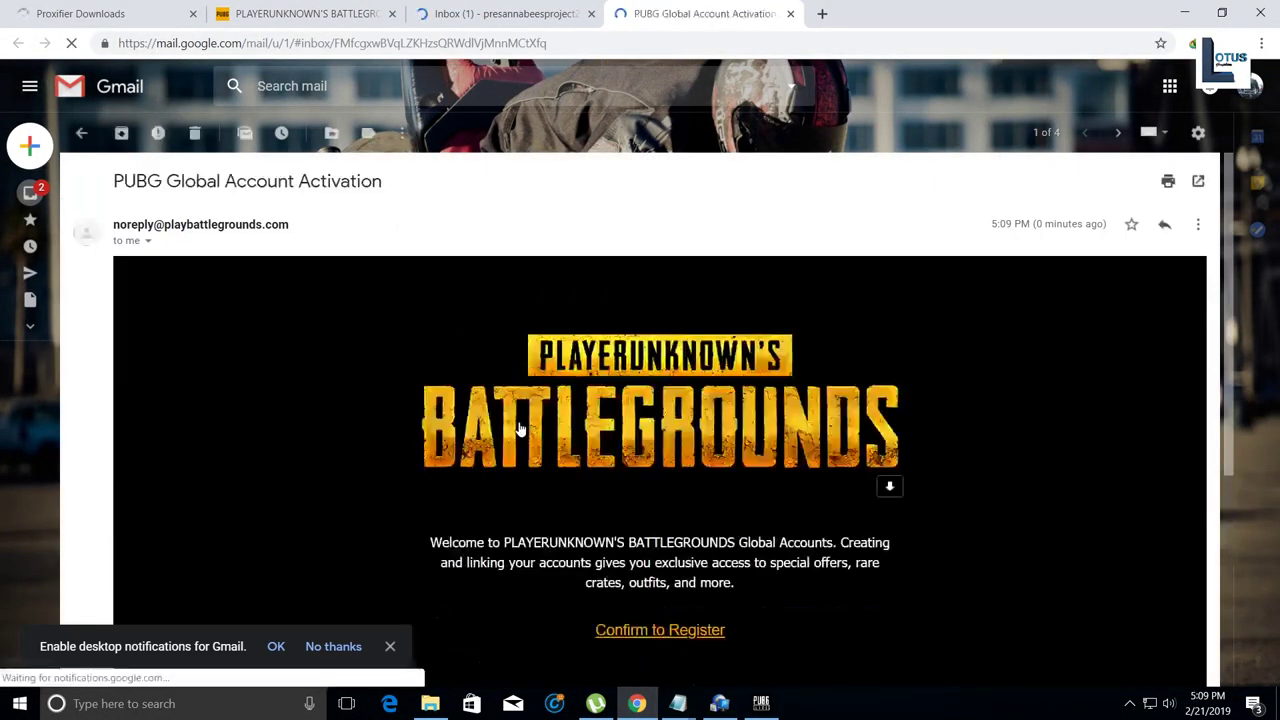
pyautogui.scroll(-5, 518, 428)
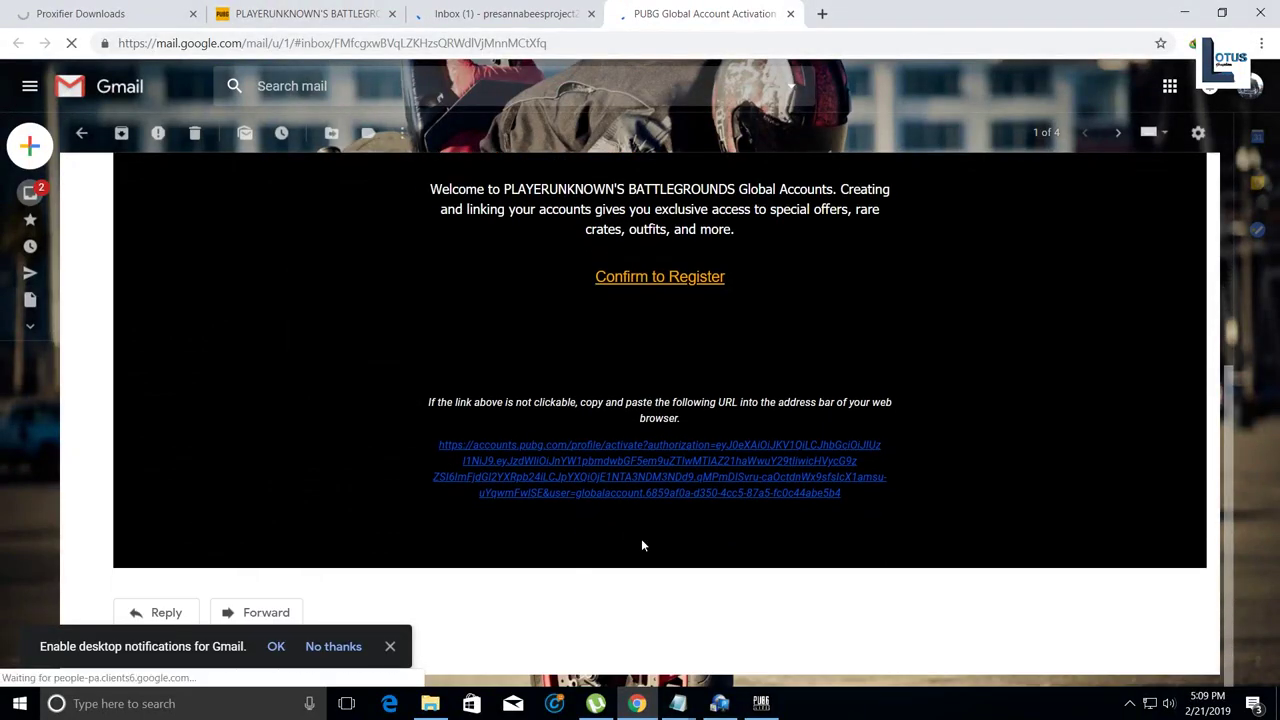
pyautogui.scroll(2, 655, 510)
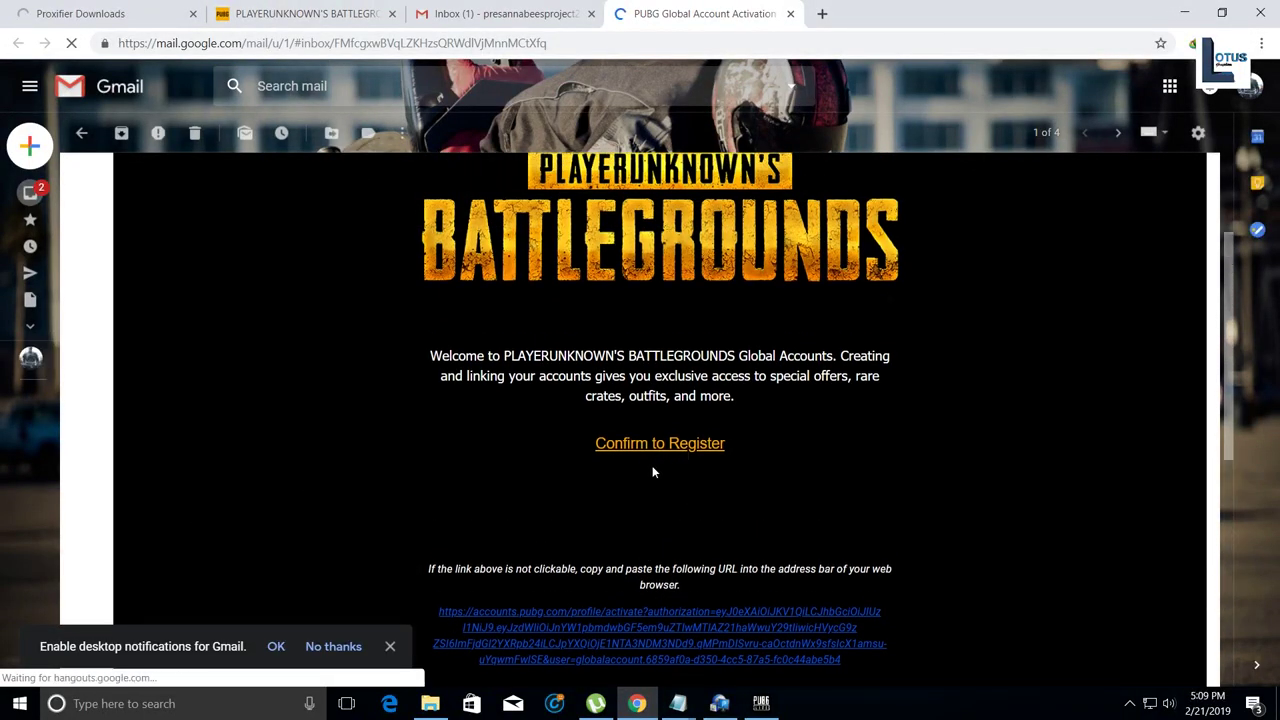
# Confirm the registration via the activation link, view the Linked Accounts page, then minimize Chrome
pyautogui.click(660, 445)
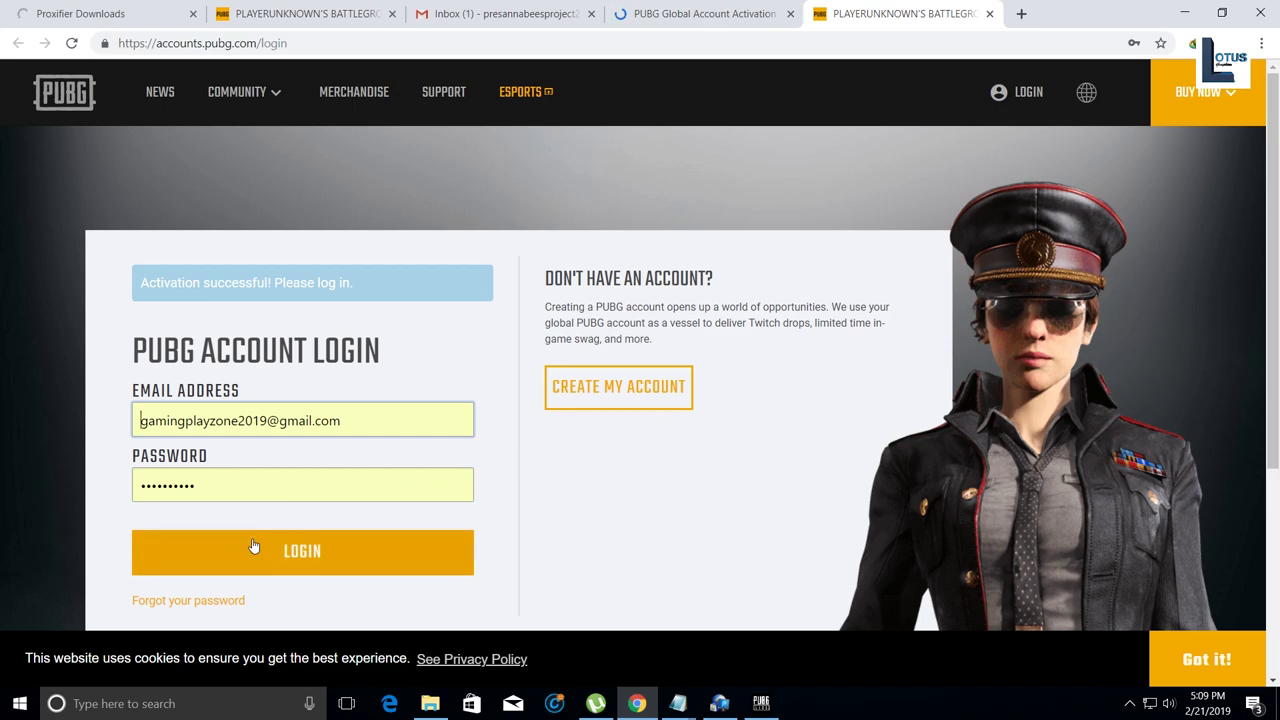
pyautogui.scroll(-1, 288, 560)
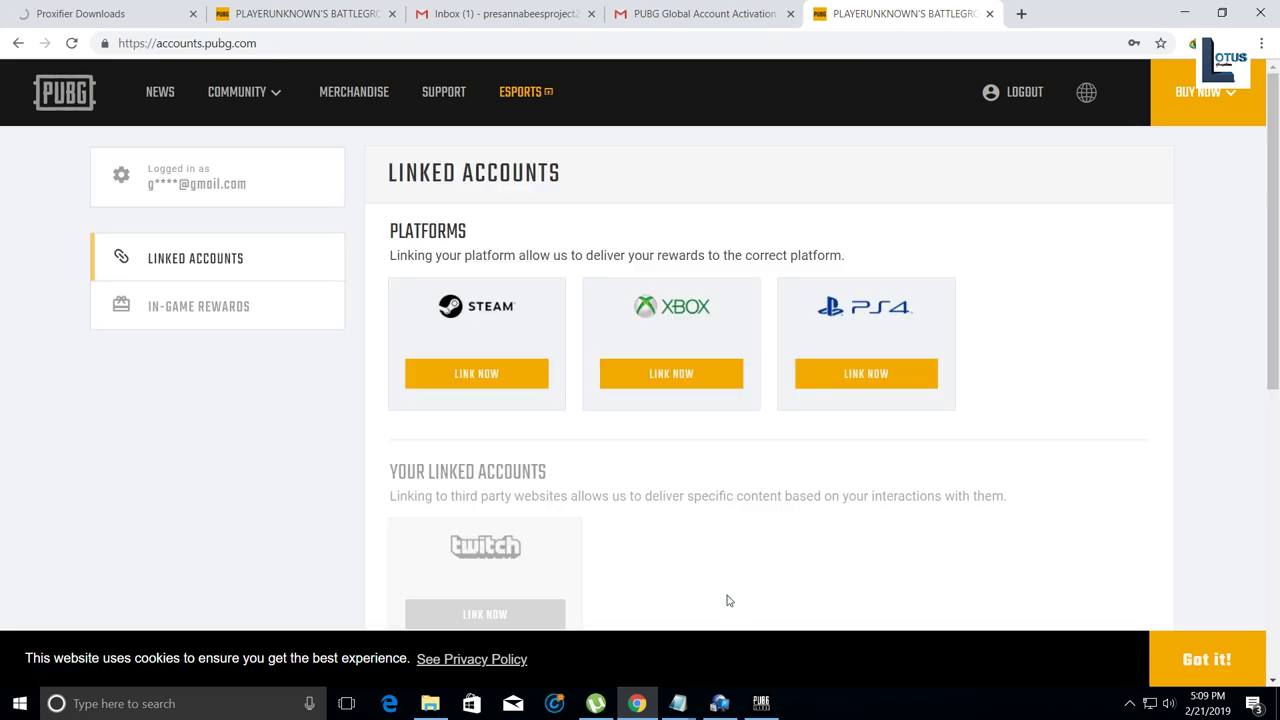
pyautogui.scroll(-2, 851, 434)
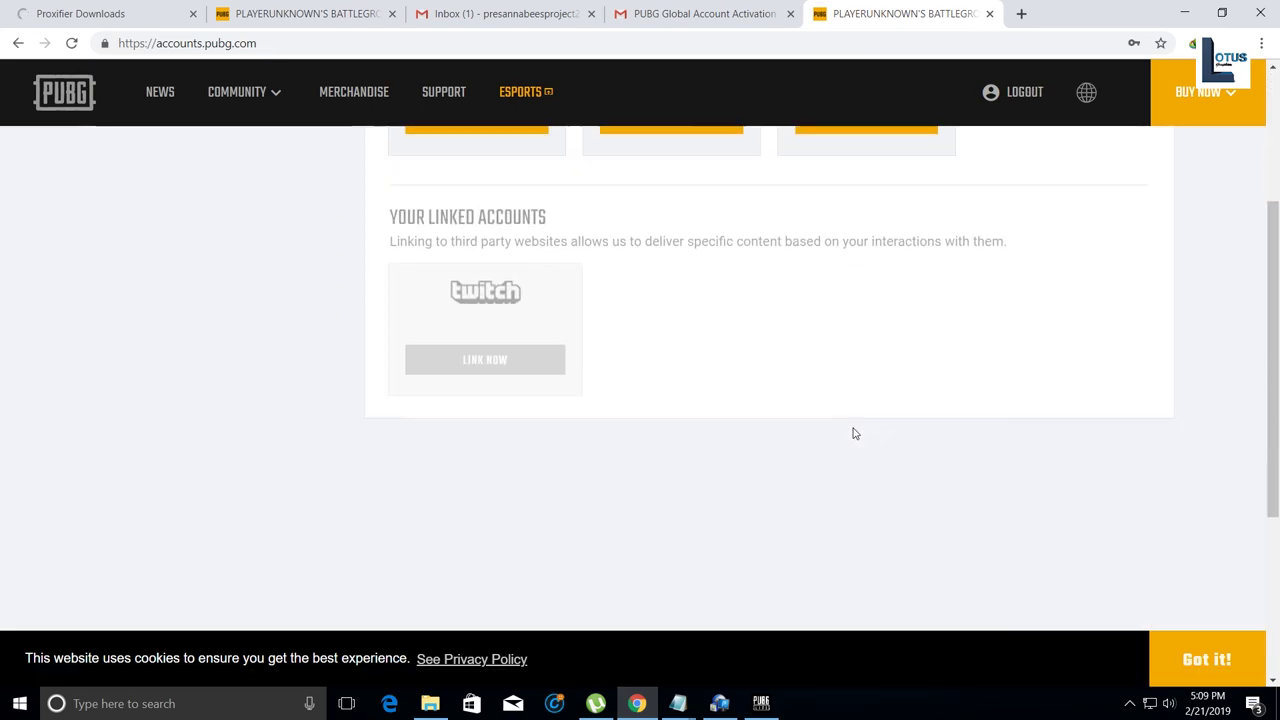
pyautogui.scroll(1, 849, 320)
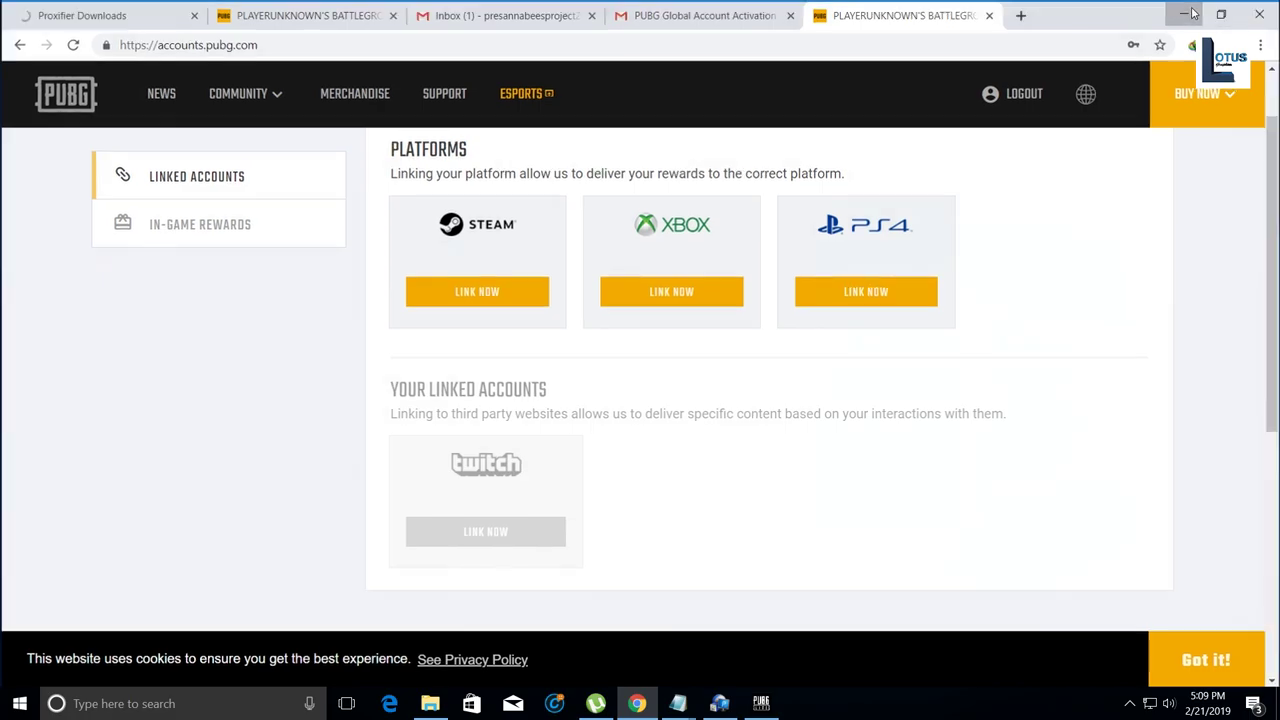
pyautogui.click(1194, 12)
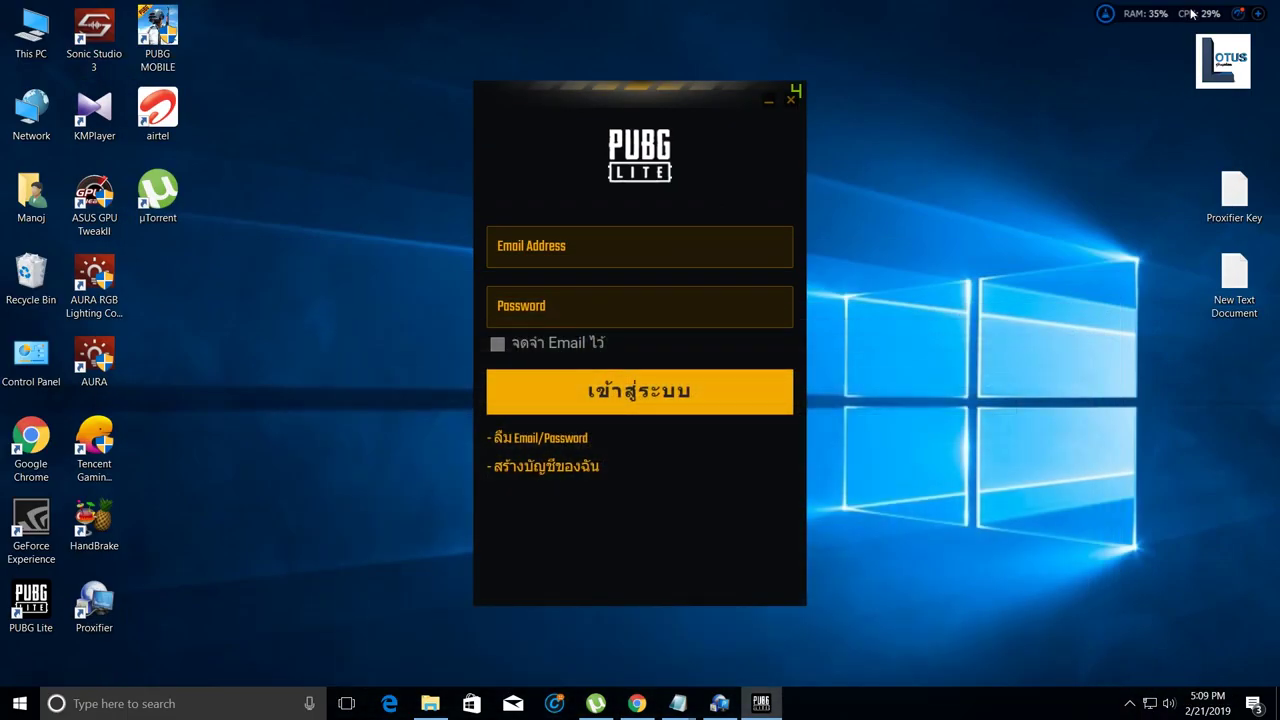
# Enter the account e-mail and password in the launcher, tick remember-email, and try signing in
pyautogui.click(597, 258)
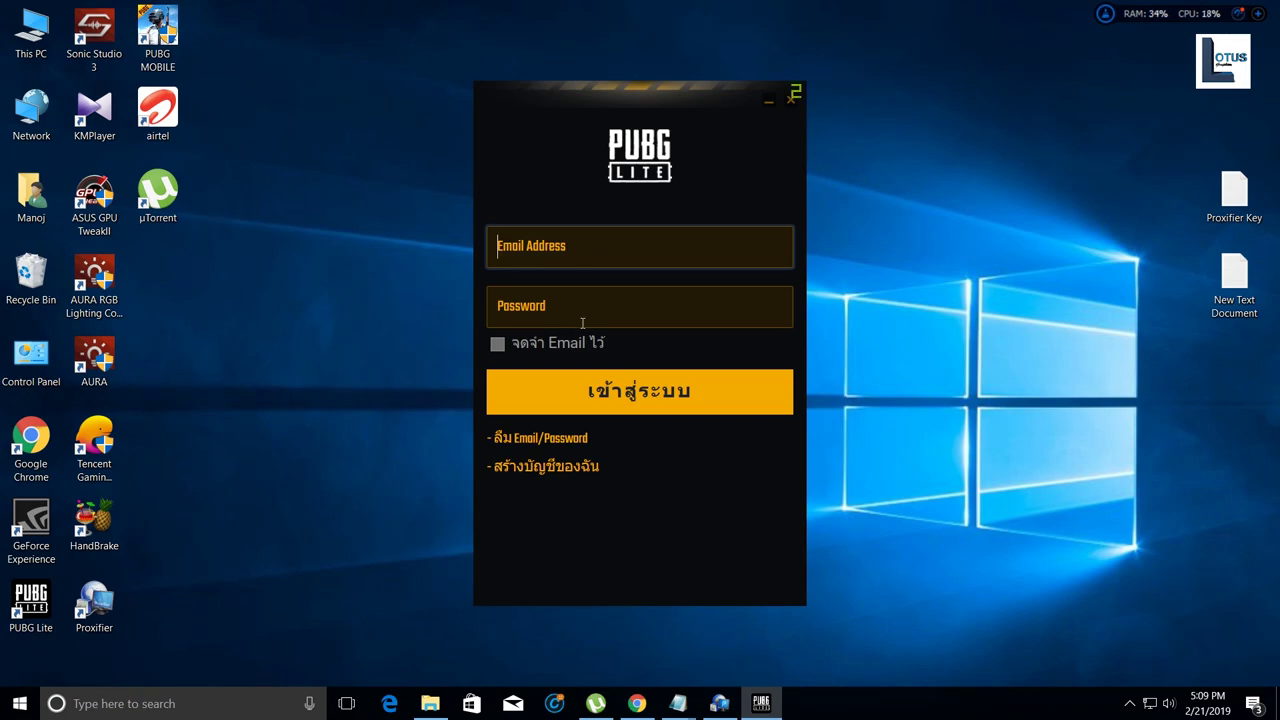
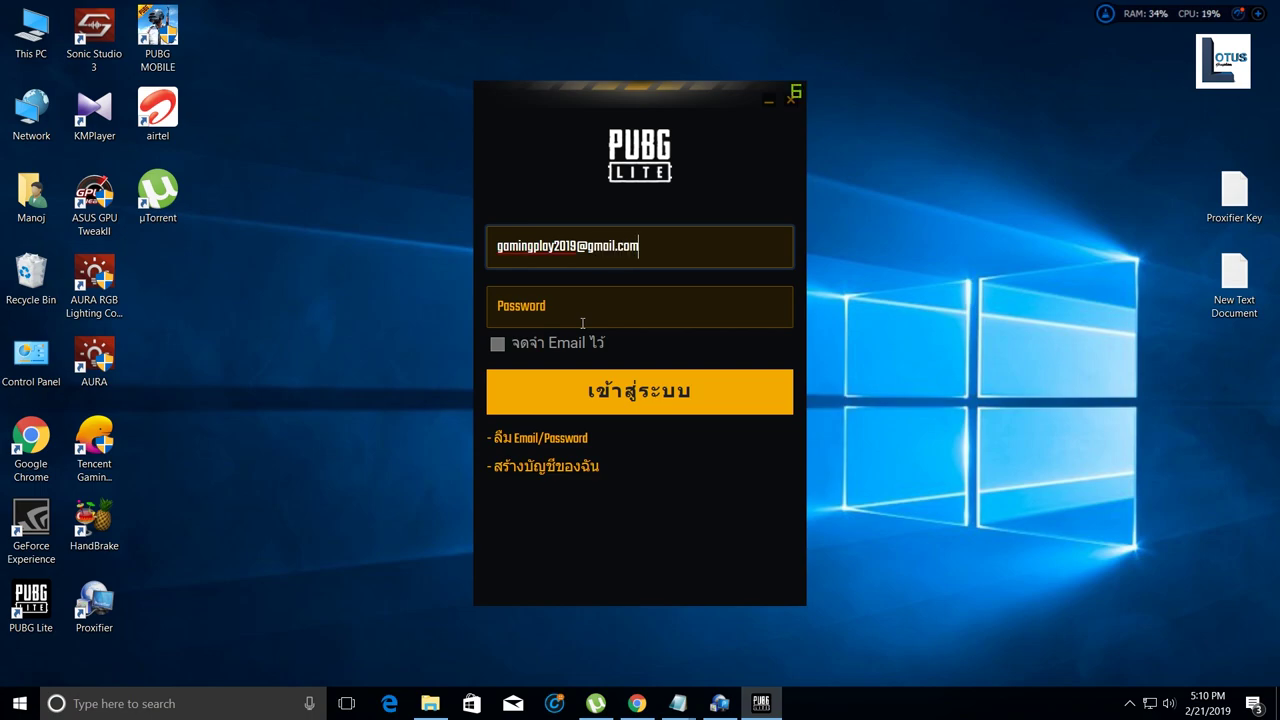
pyautogui.click(590, 307)
pyautogui.write('••••••••••')
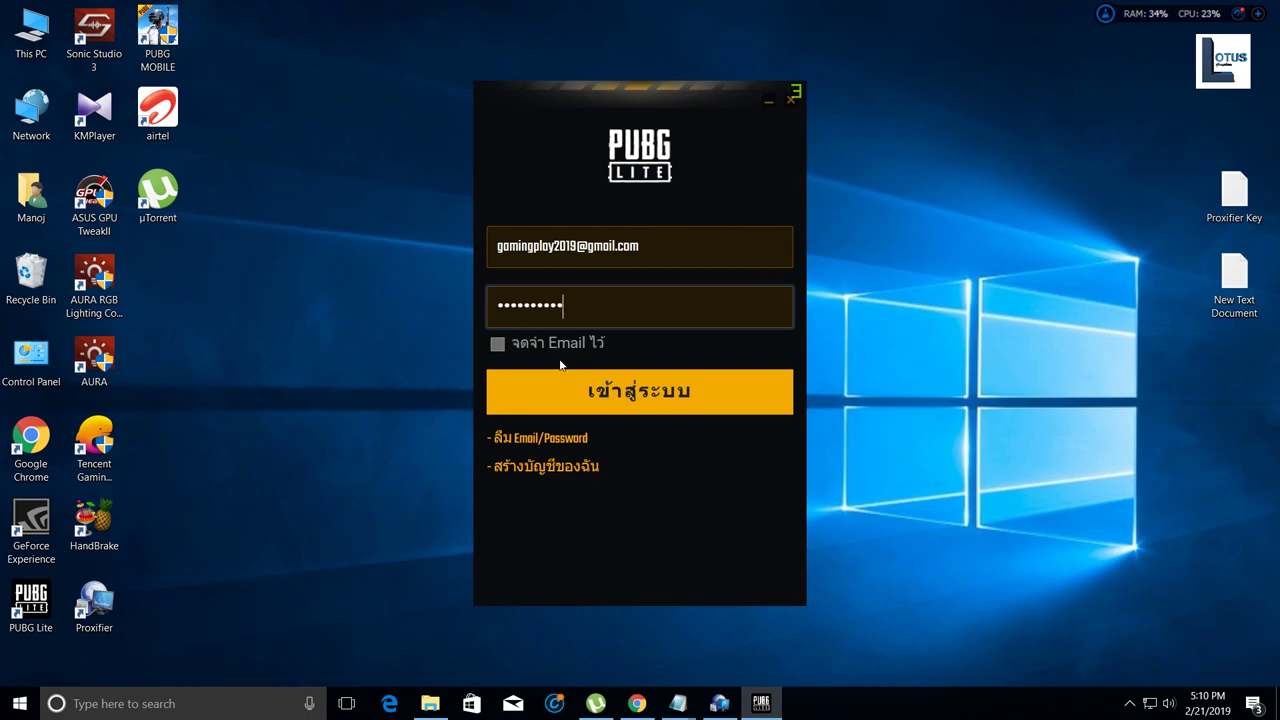
pyautogui.click(498, 346)
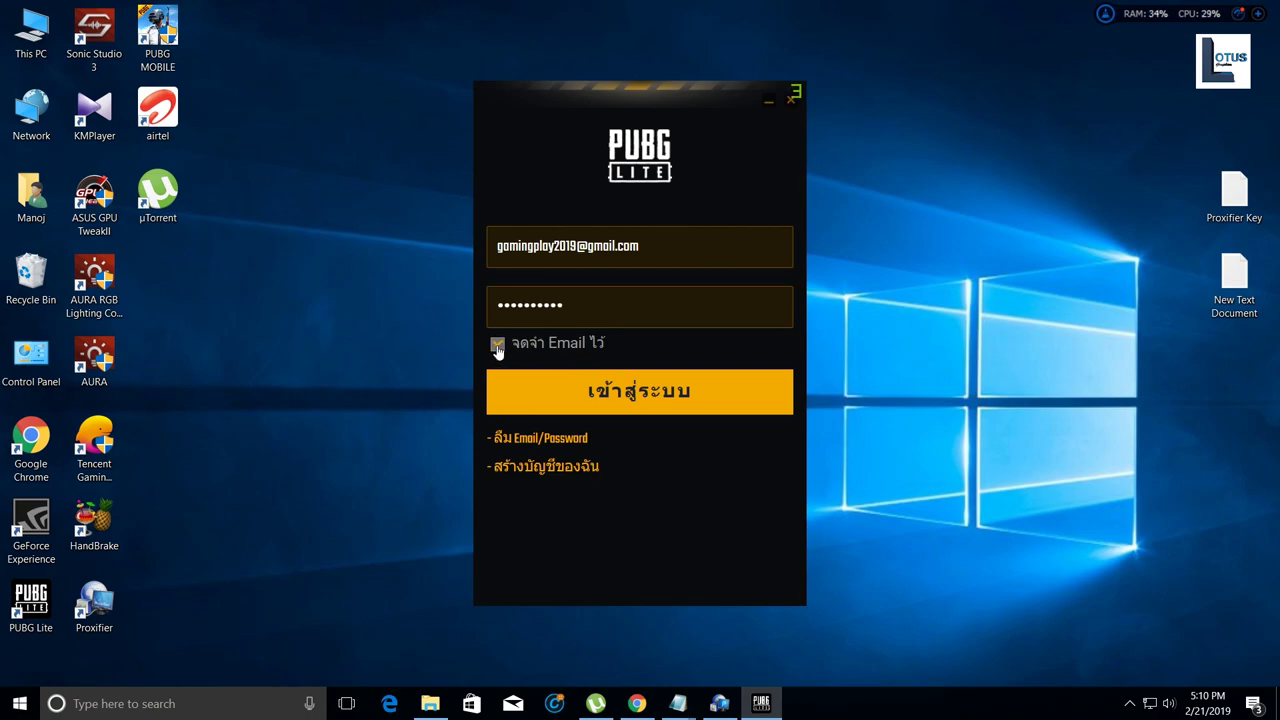
pyautogui.click(642, 401)
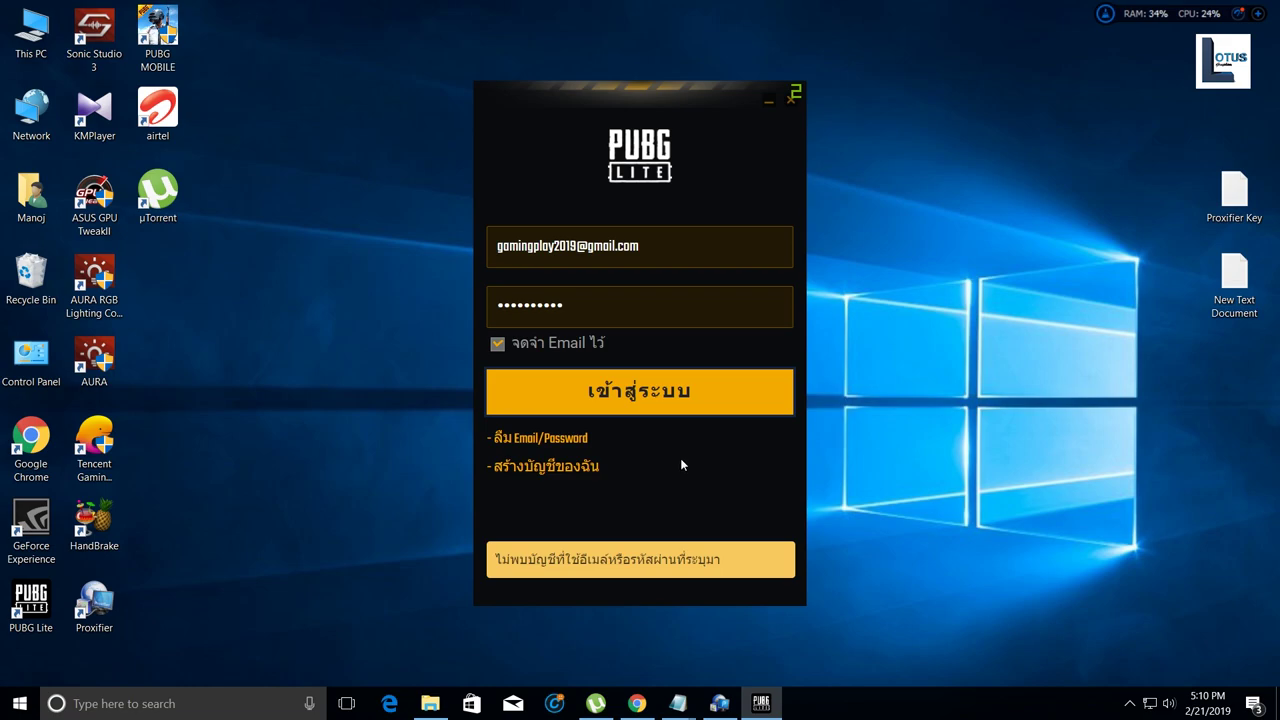
# Retype the login e-mail address correctly in the launcher's email field
pyautogui.moveTo(671, 246); pyautogui.dragTo(476, 252)
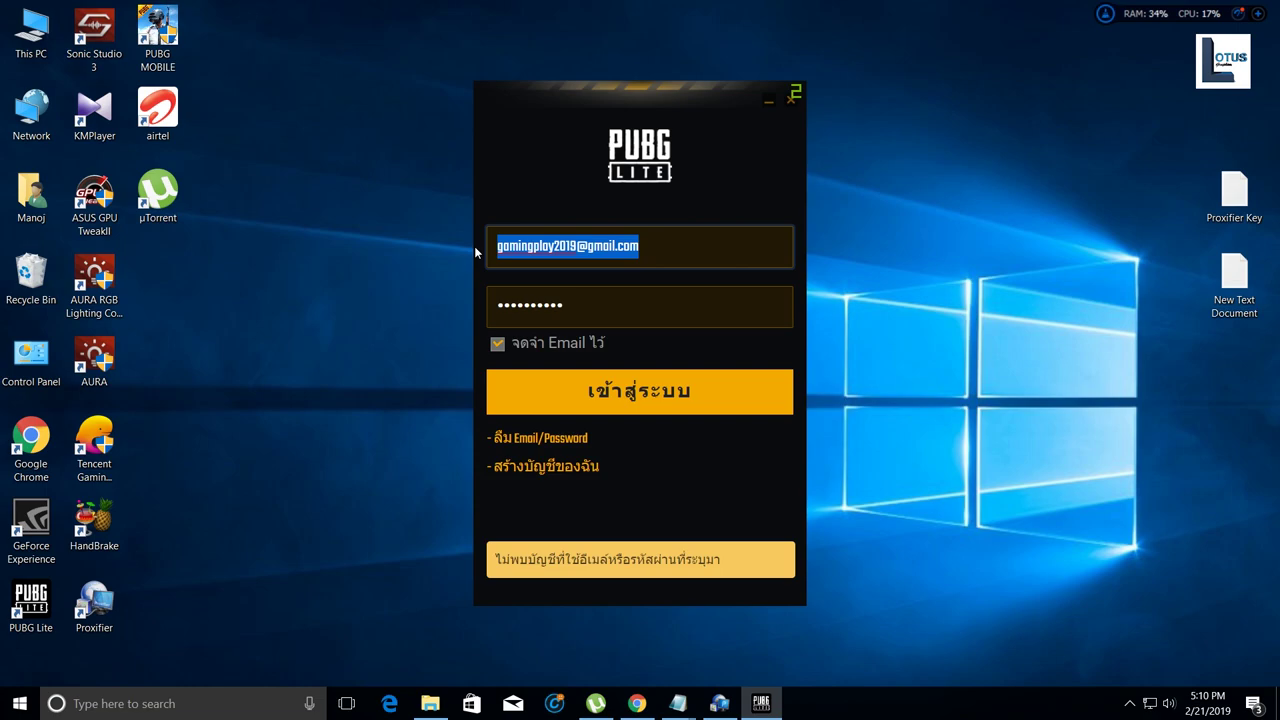
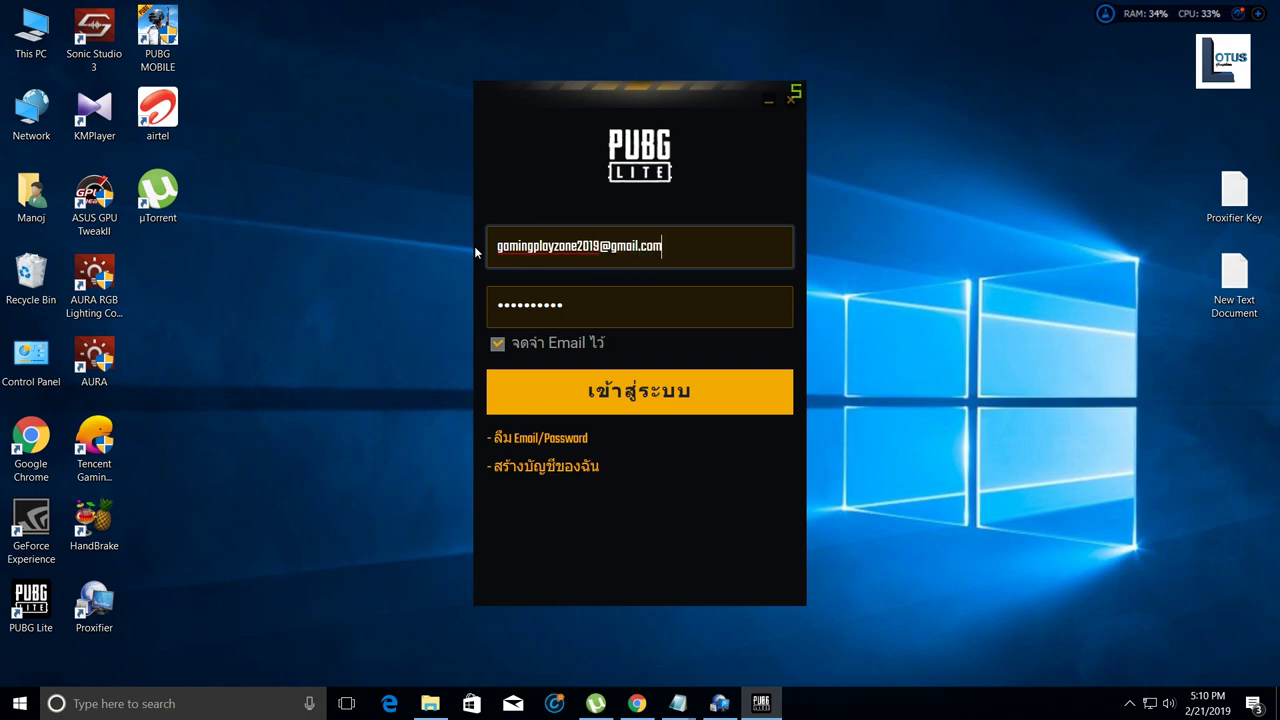
# Sign in to the PUBG Lite launcher and start the 1.9 GB game install
pyautogui.click(576, 388)
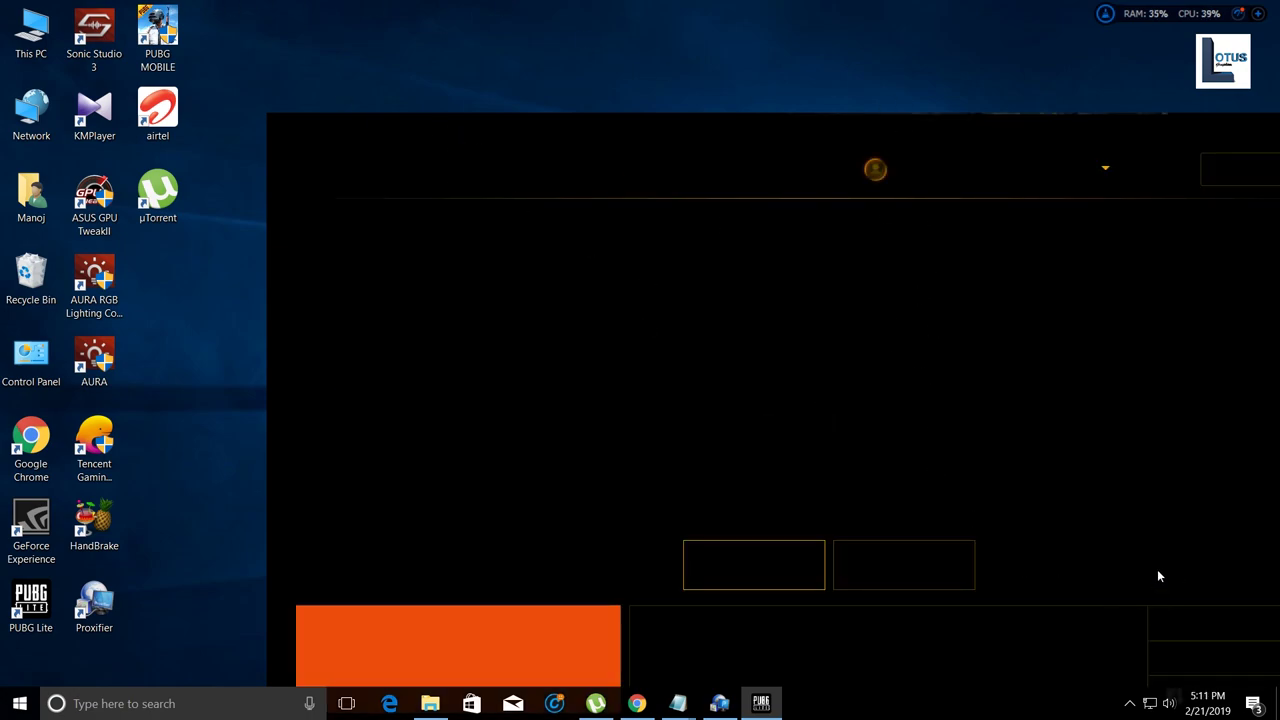
pyautogui.moveTo(926, 130); pyautogui.dragTo(741, 26)
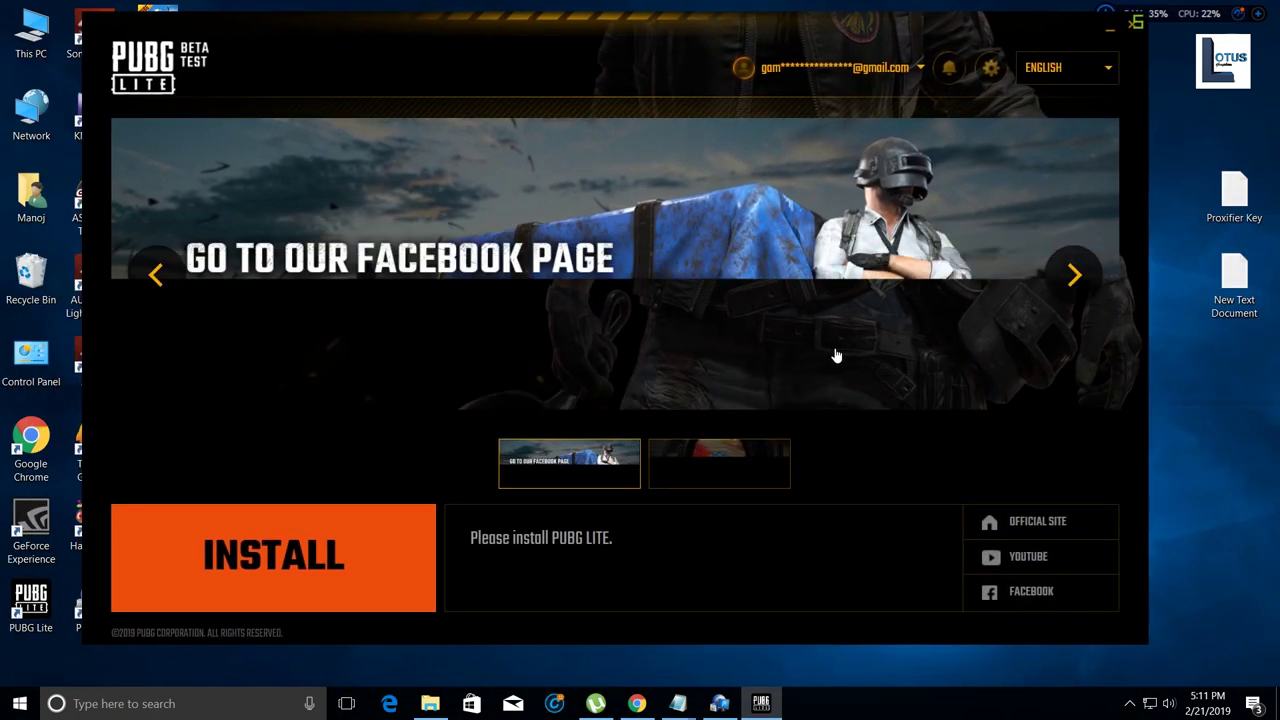
pyautogui.click(1129, 703)
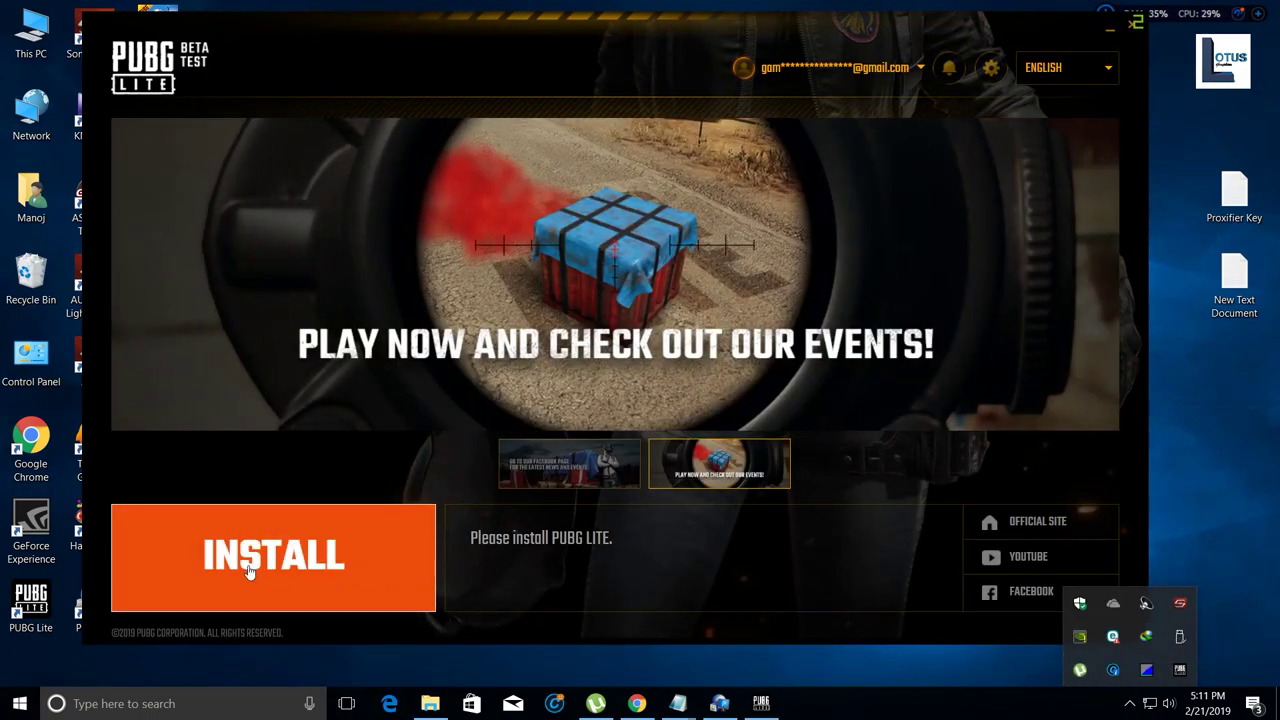
pyautogui.click(248, 570)
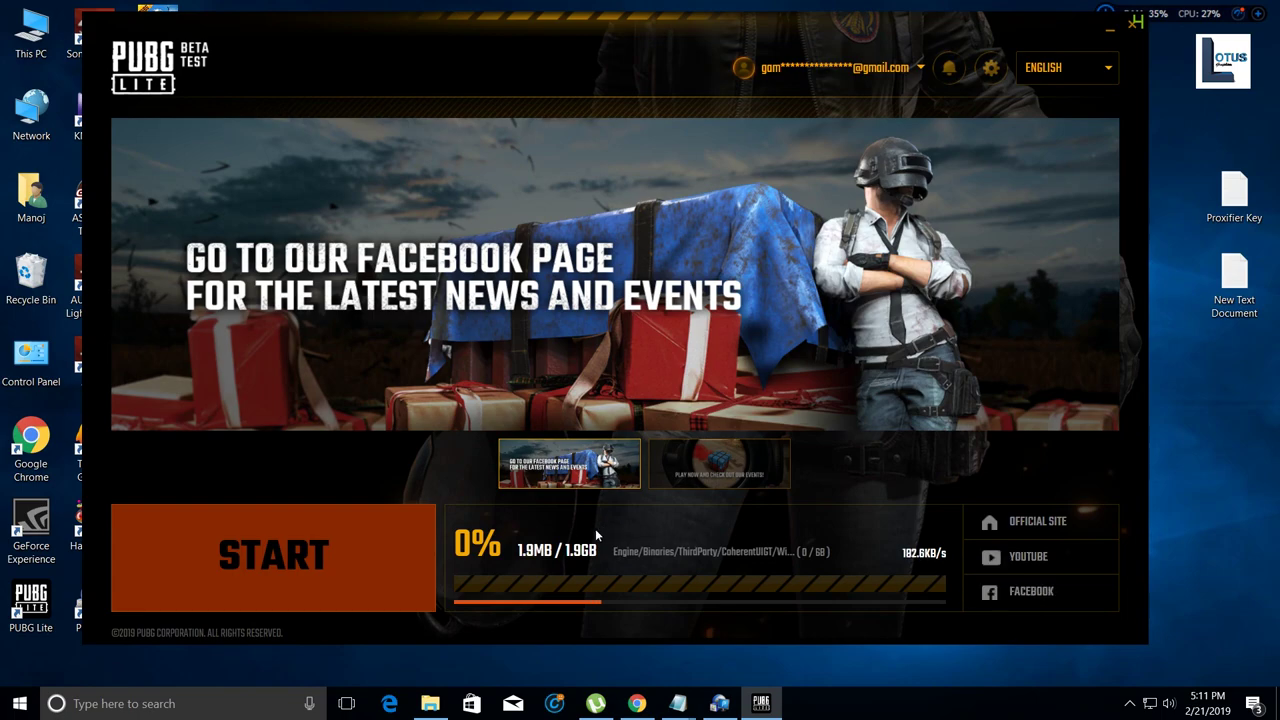
# Quit Proxifier despite active connections and start it again
pyautogui.click(1128, 703)
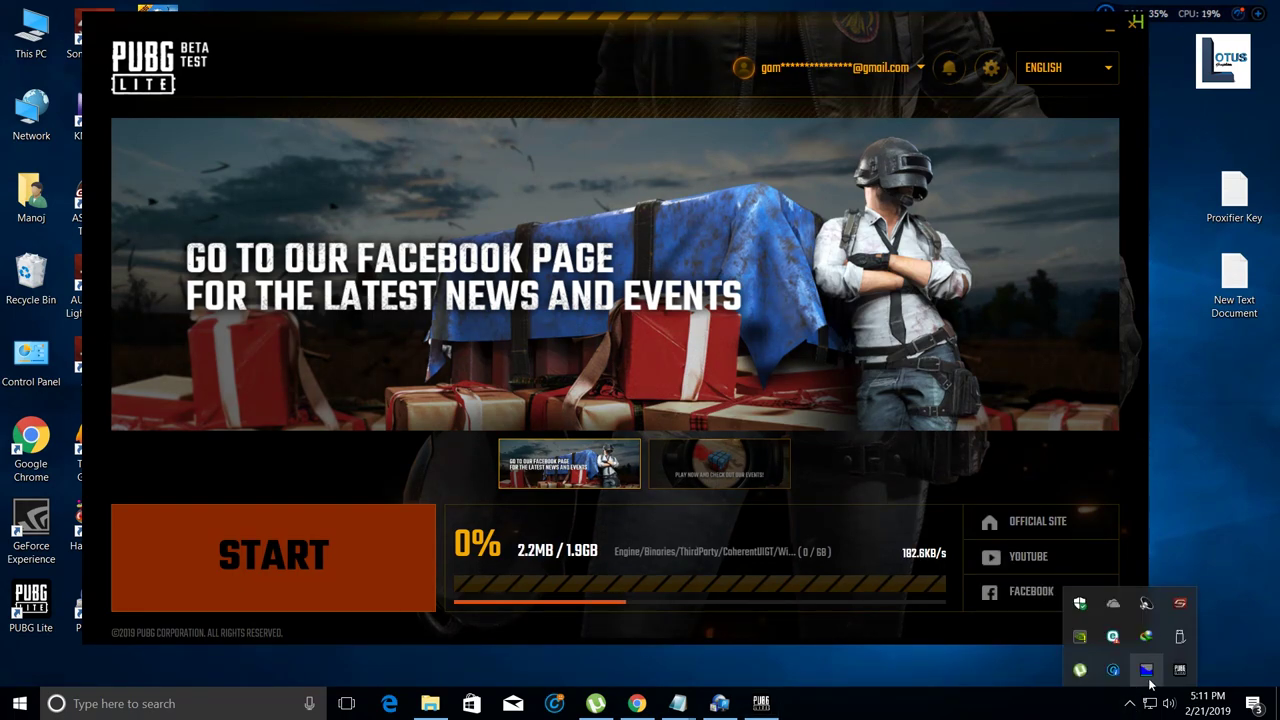
pyautogui.rightClick(1145, 669)
pyautogui.click(1178, 666)
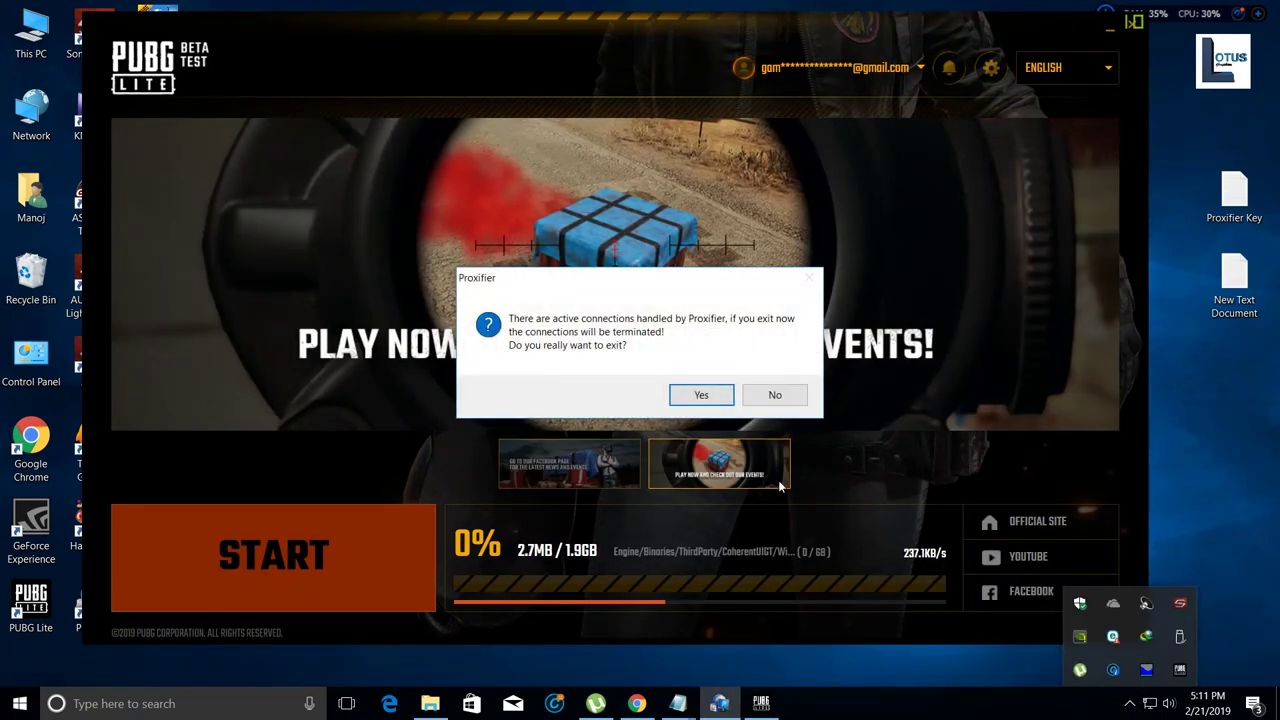
pyautogui.click(773, 394)
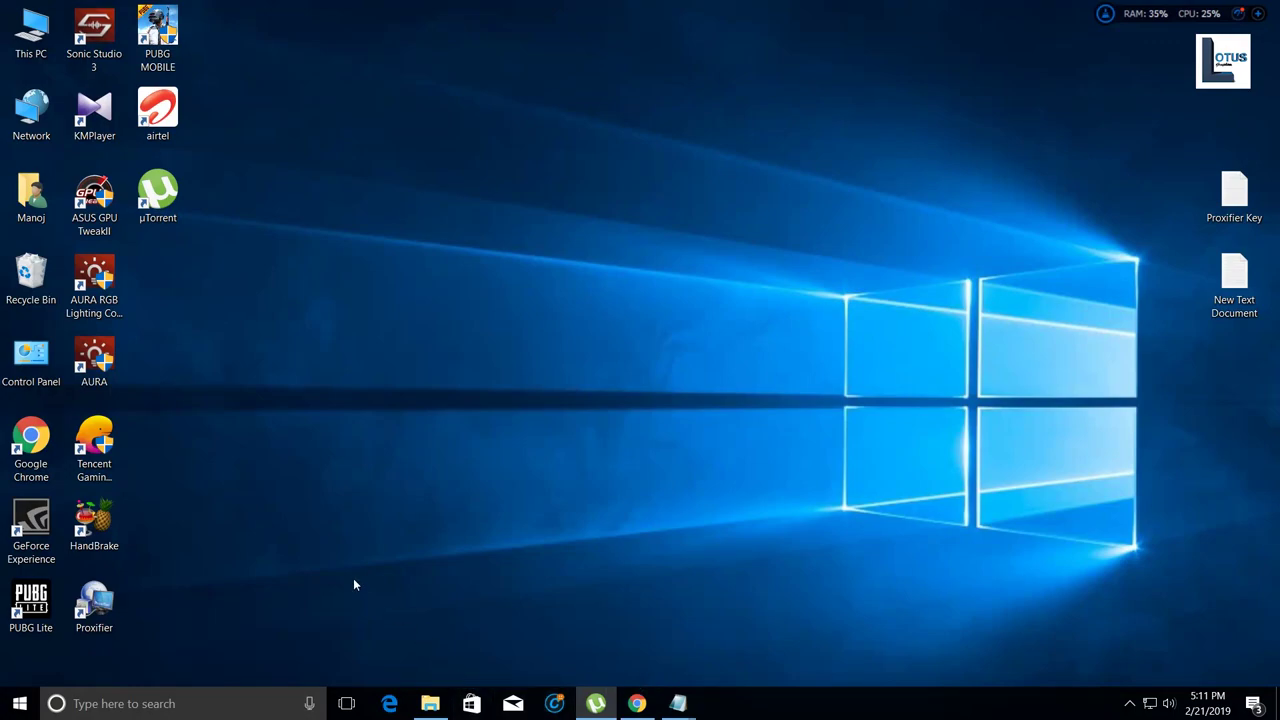
pyautogui.click(108, 602)
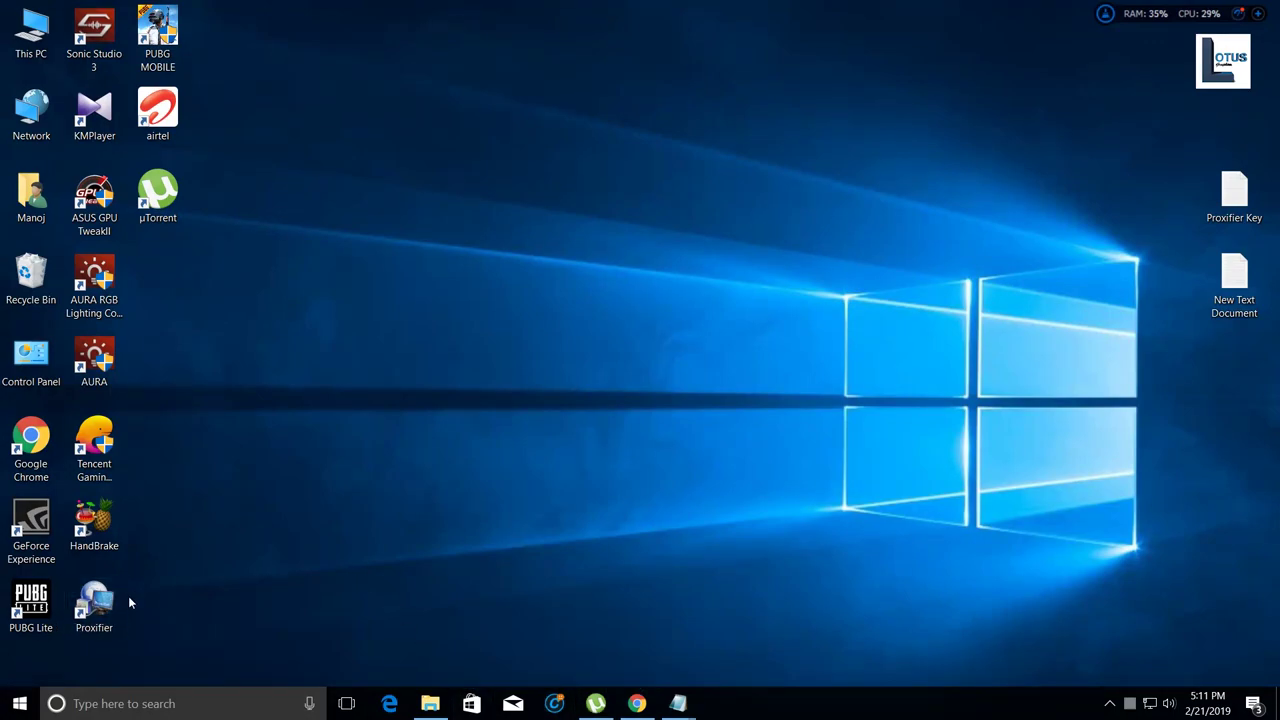
pyautogui.click(106, 560)
# Confirm the 58.137.62.133:80 HTTPS proxy is still configured, then minimize Proxifier
pyautogui.rightClick(1130, 704)
pyautogui.click(1175, 592)
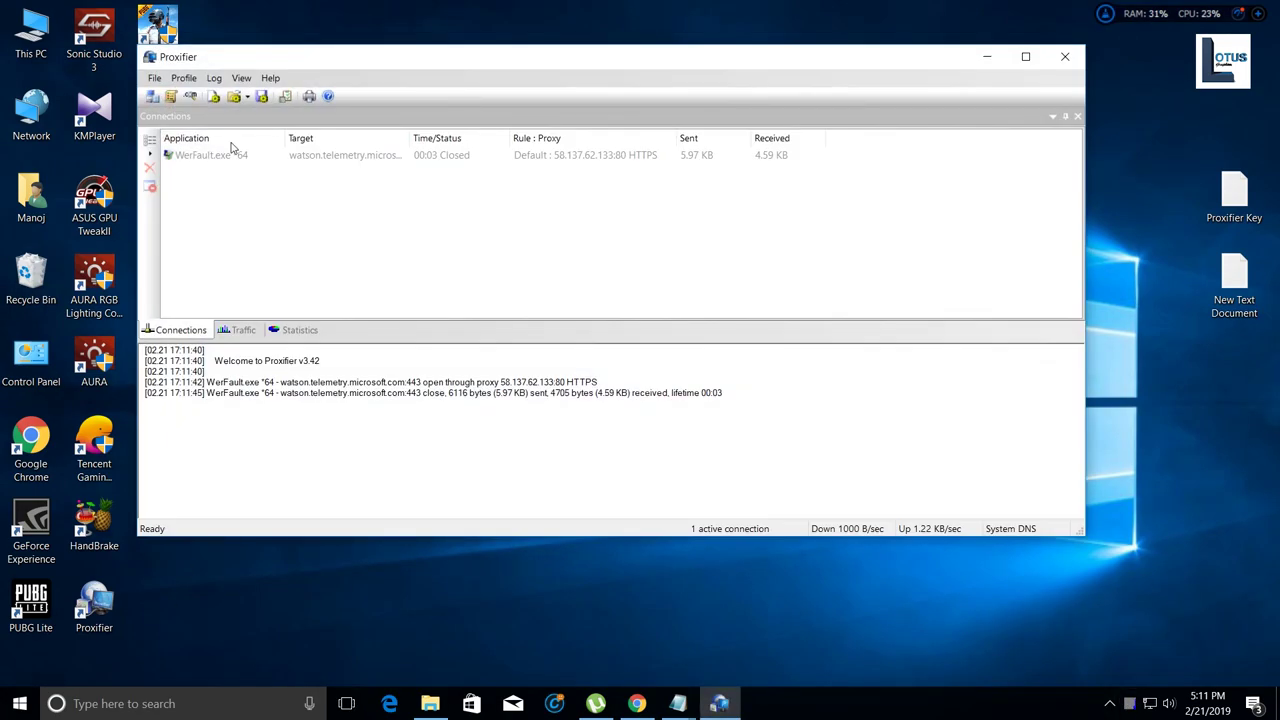
pyautogui.click(154, 80)
pyautogui.moveTo(183, 80)
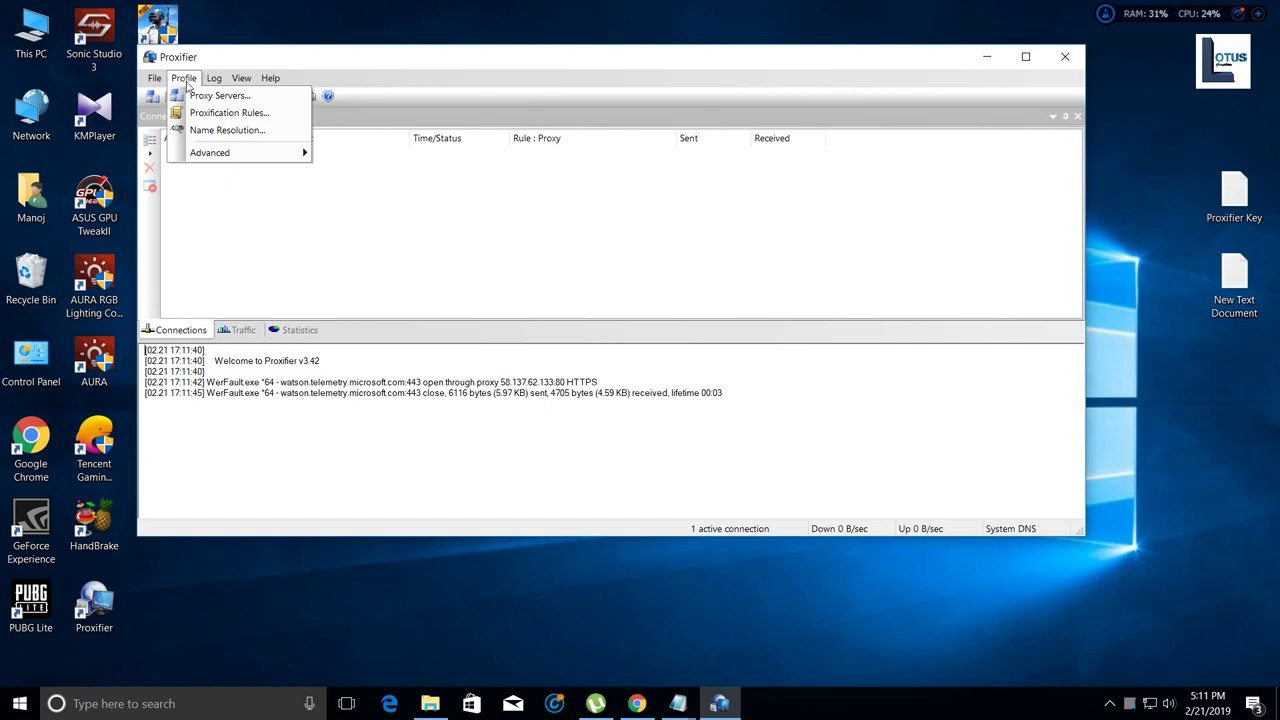
pyautogui.click(212, 95)
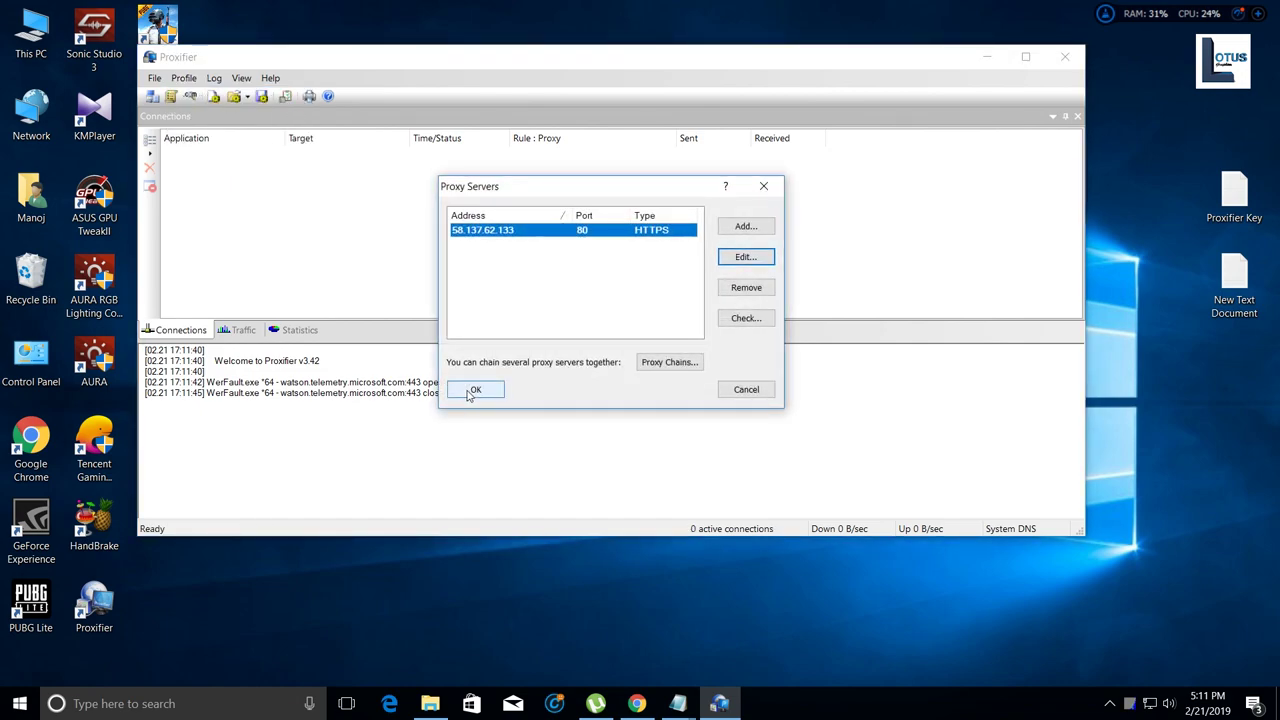
pyautogui.click(474, 390)
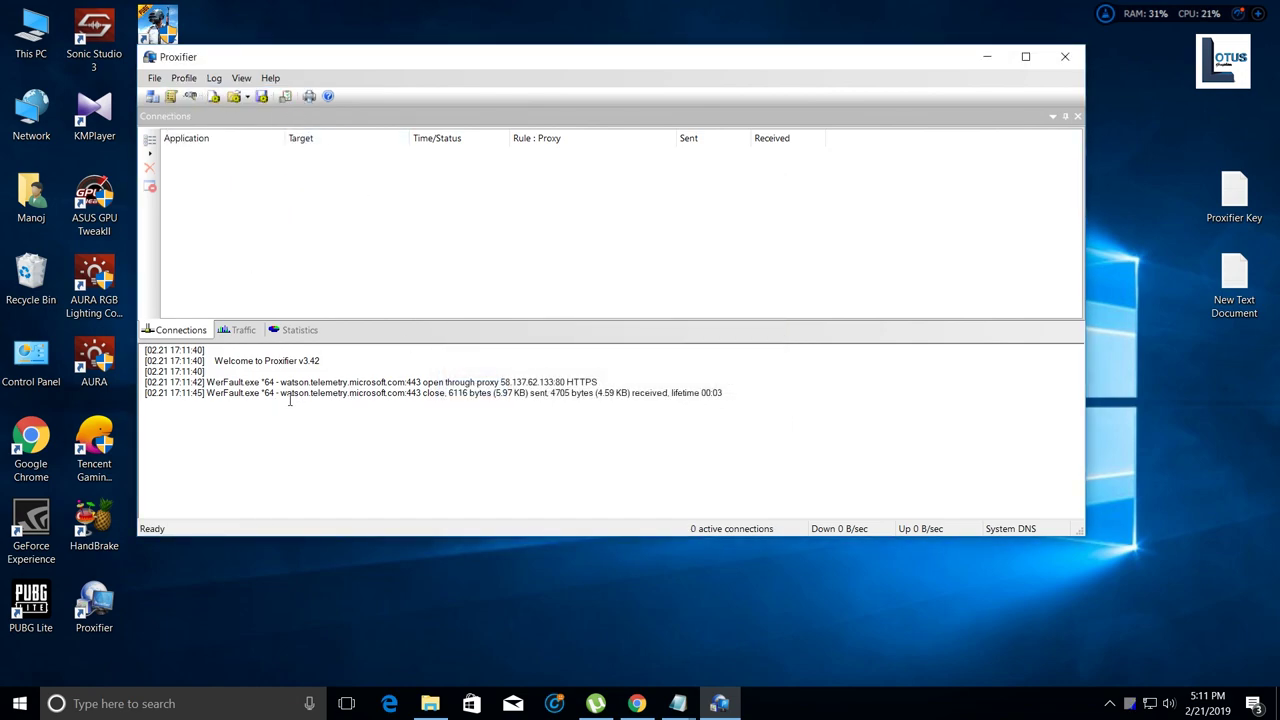
pyautogui.click(986, 60)
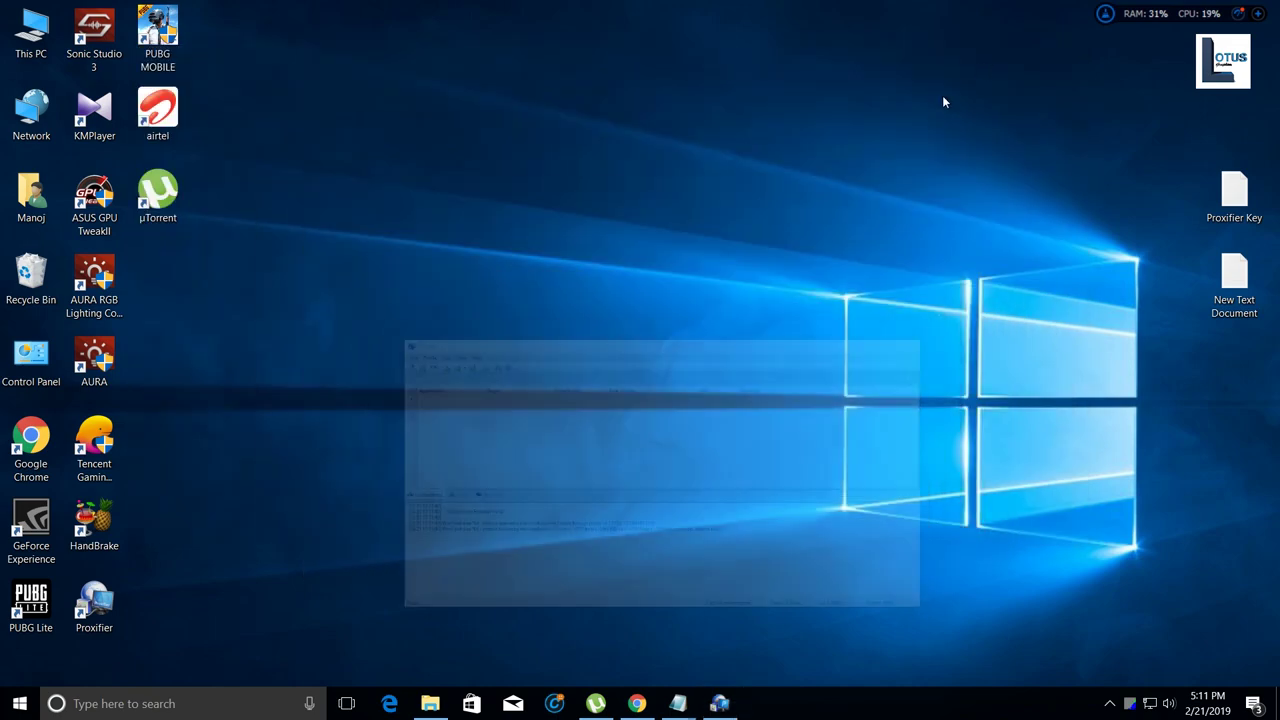
# Relaunch PUBG Lite from the desktop, granting it administrator permission
pyautogui.doubleClick(33, 600)
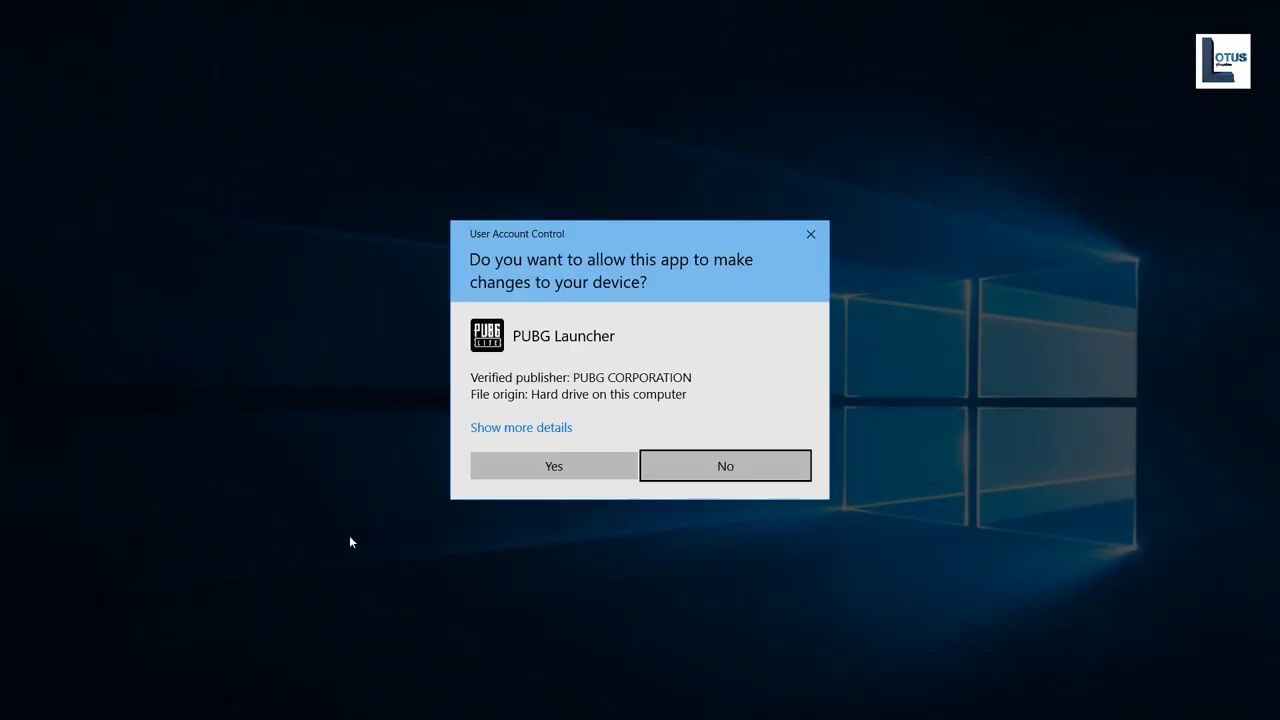
pyautogui.click(494, 470)
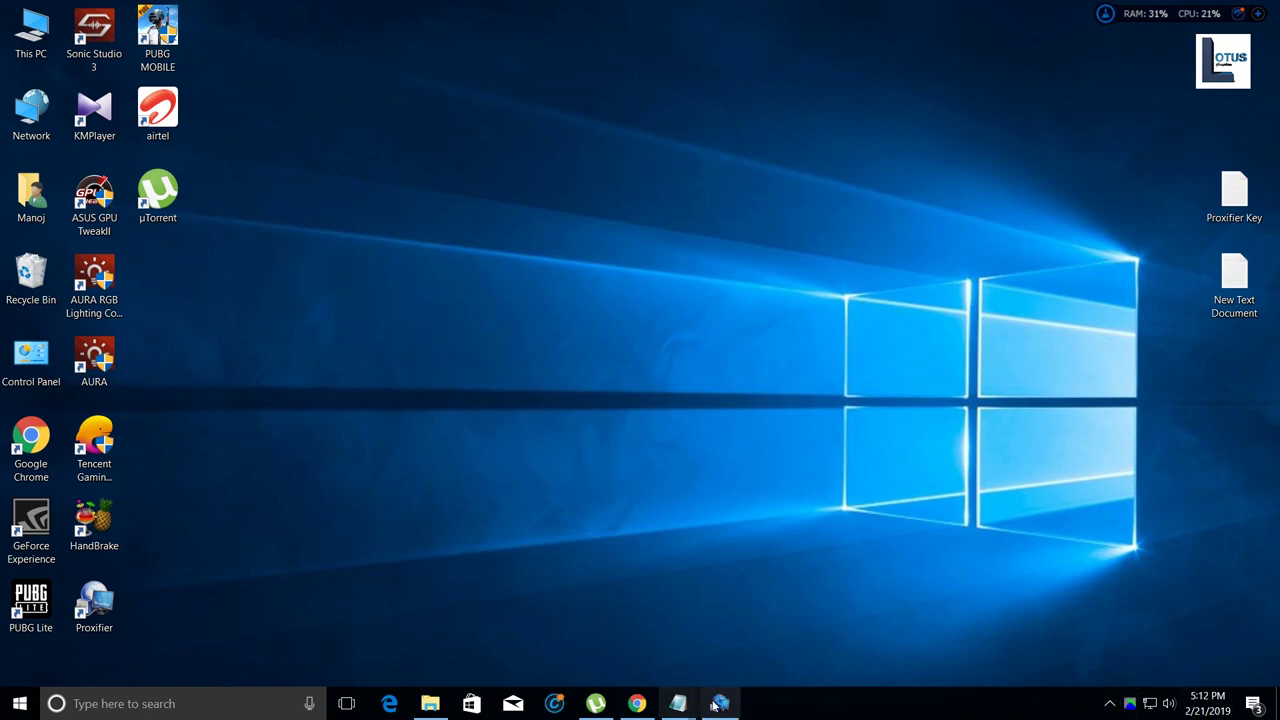
pyautogui.moveTo(723, 708)
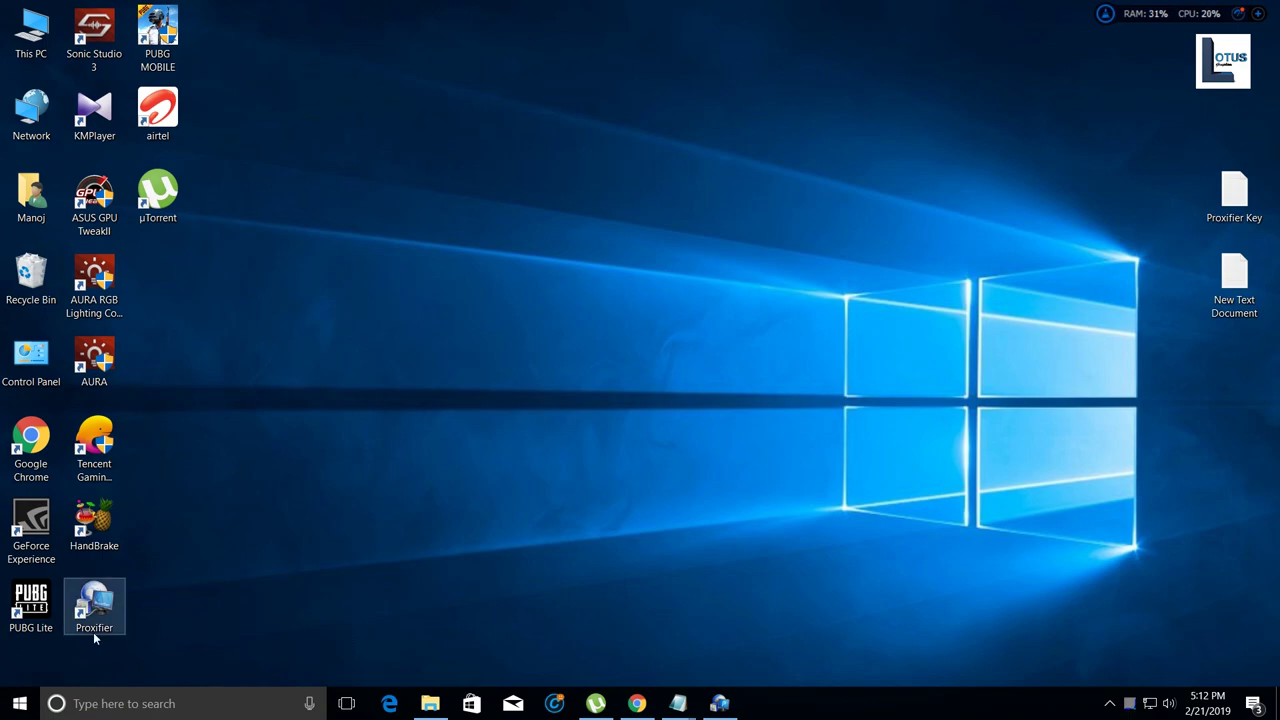
# Launch PUBG Lite, approve the UAC prompt, and dismiss the launcher download and updater errors
pyautogui.click(42, 597)
pyautogui.doubleClick(42, 597)
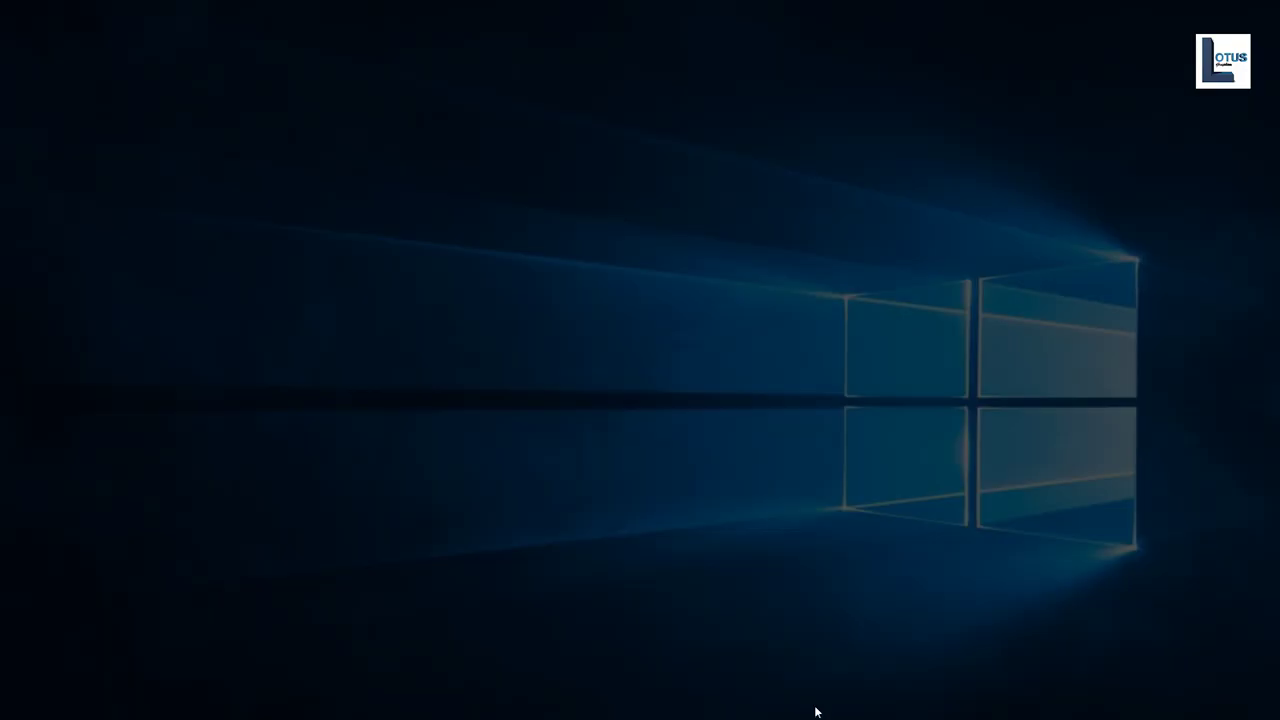
pyautogui.click(558, 465)
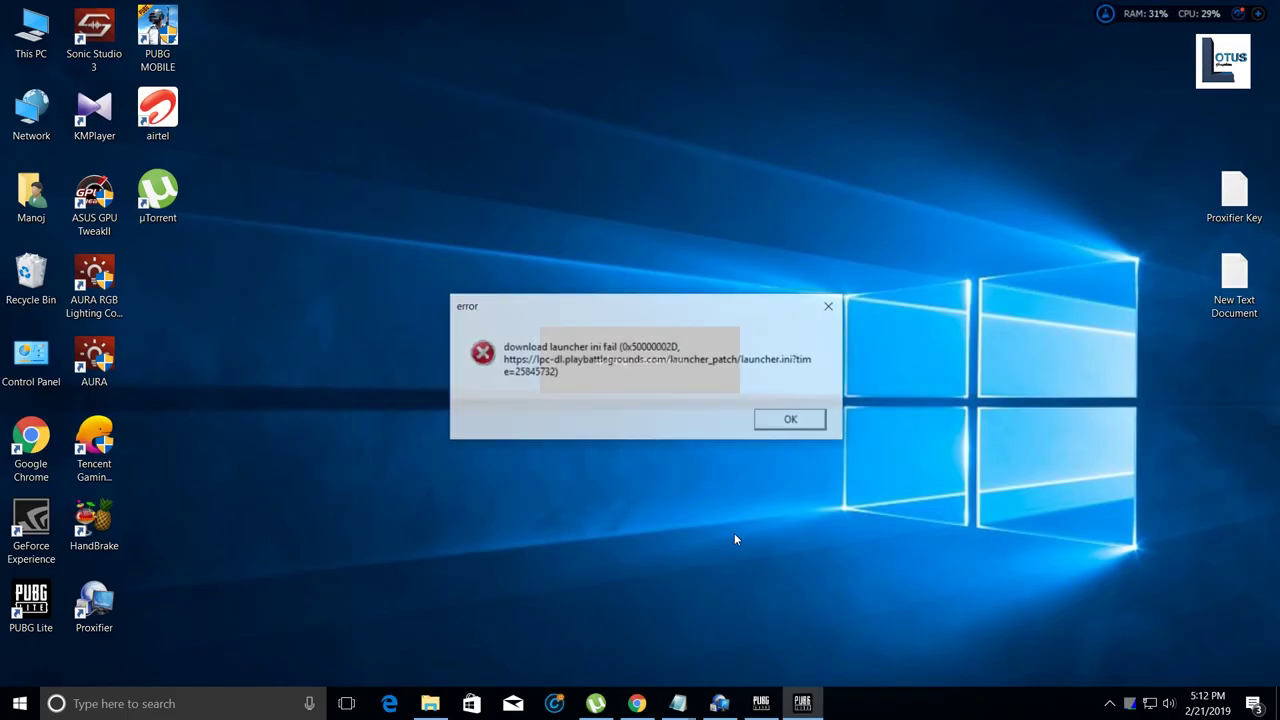
pyautogui.click(792, 420)
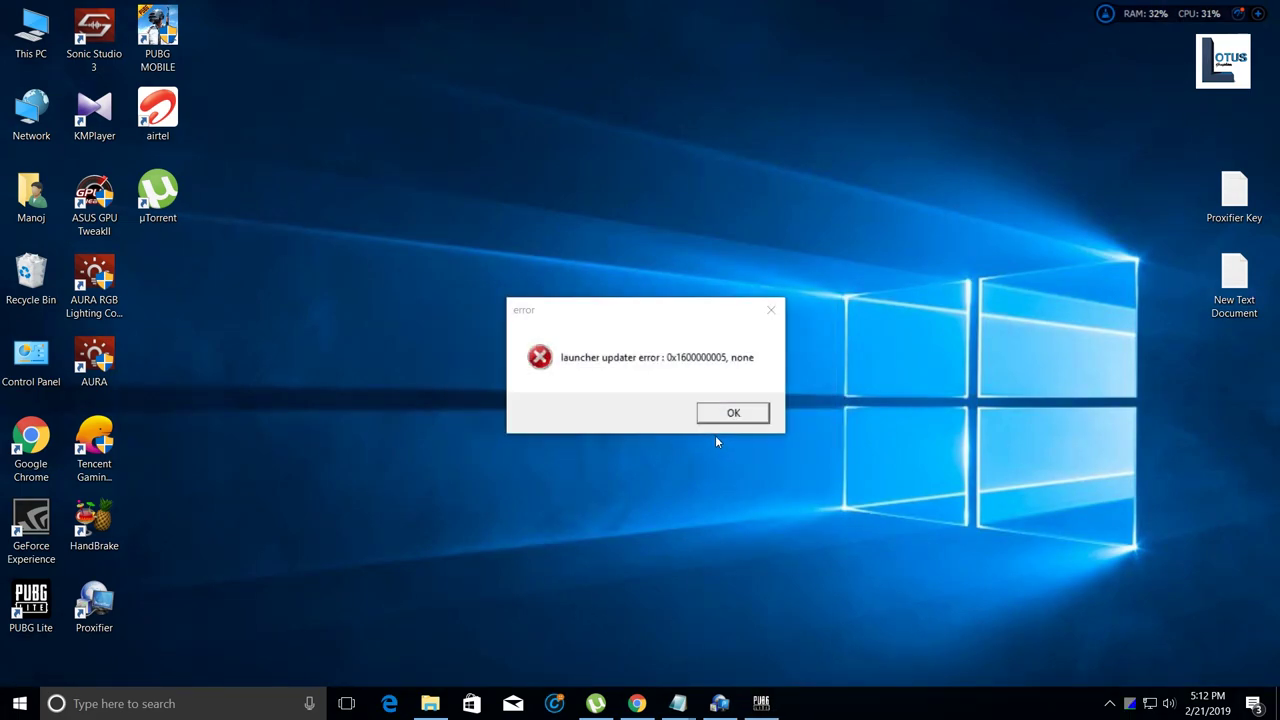
pyautogui.click(718, 412)
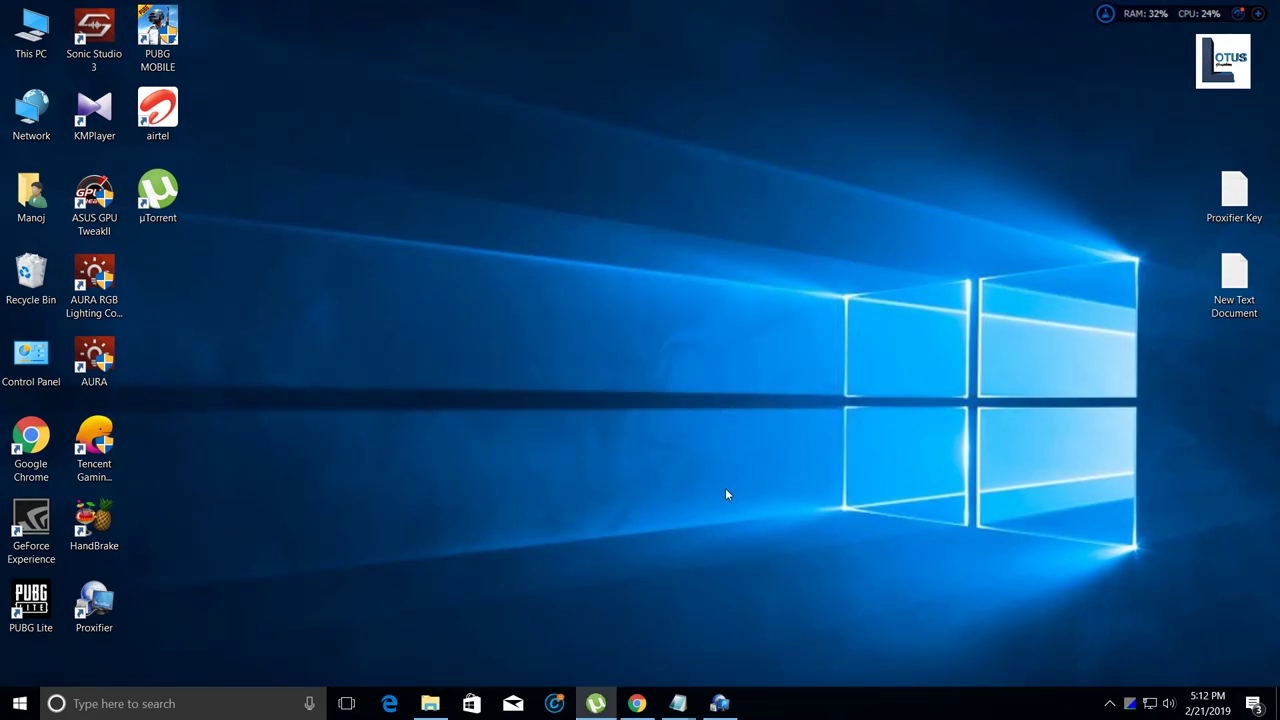
# Minimize Proxifier, relaunch PUBG Lite with admin approval, and dismiss the download error again
pyautogui.click(721, 704)
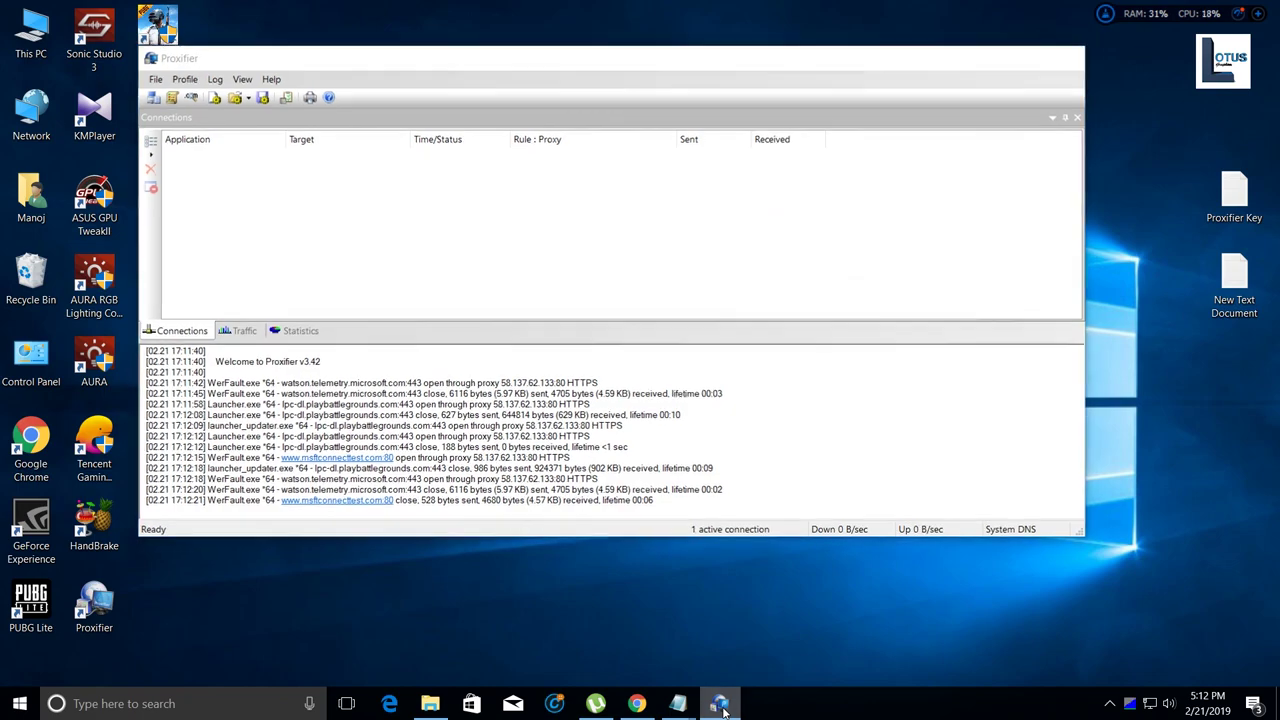
pyautogui.click(721, 704)
pyautogui.doubleClick(33, 598)
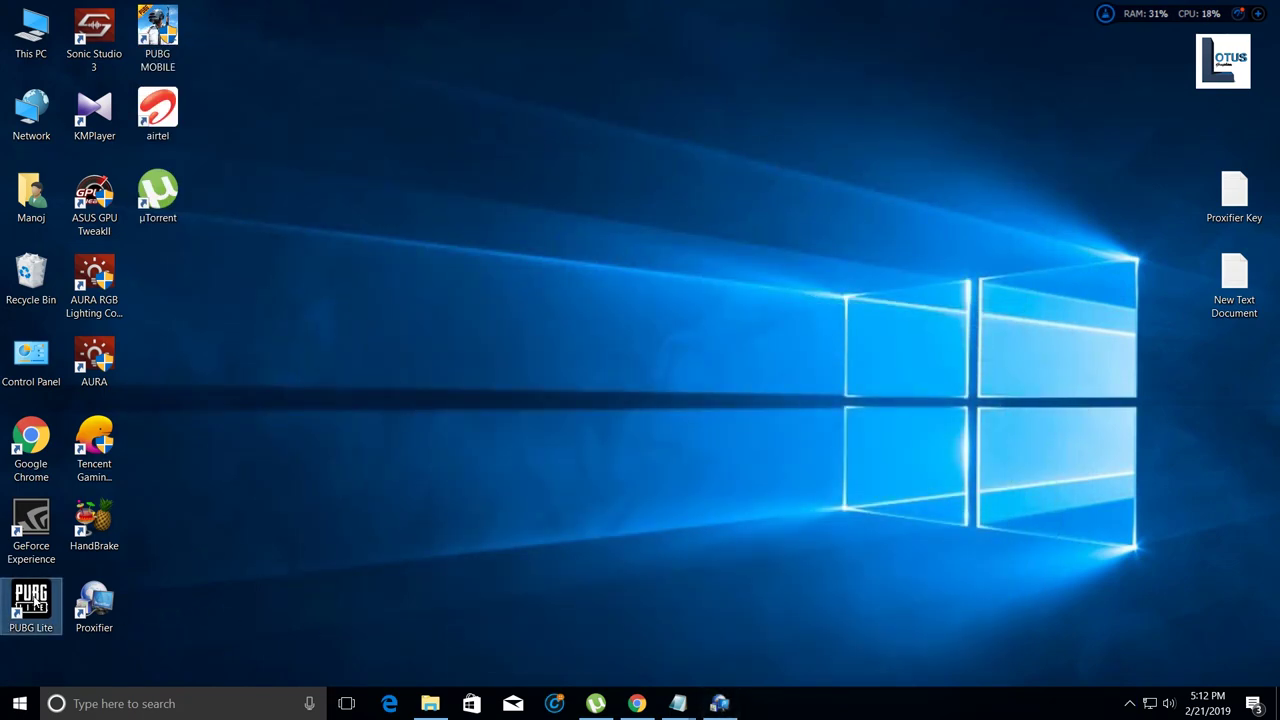
pyautogui.click(568, 476)
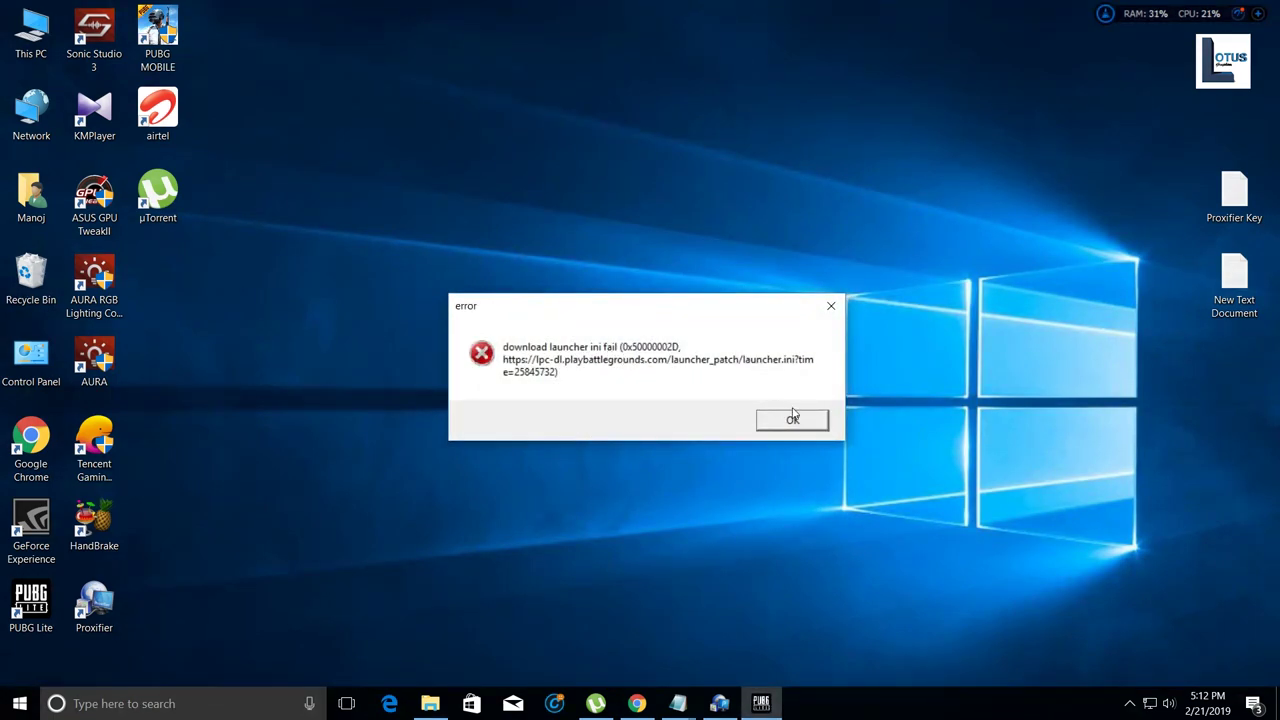
pyautogui.click(799, 425)
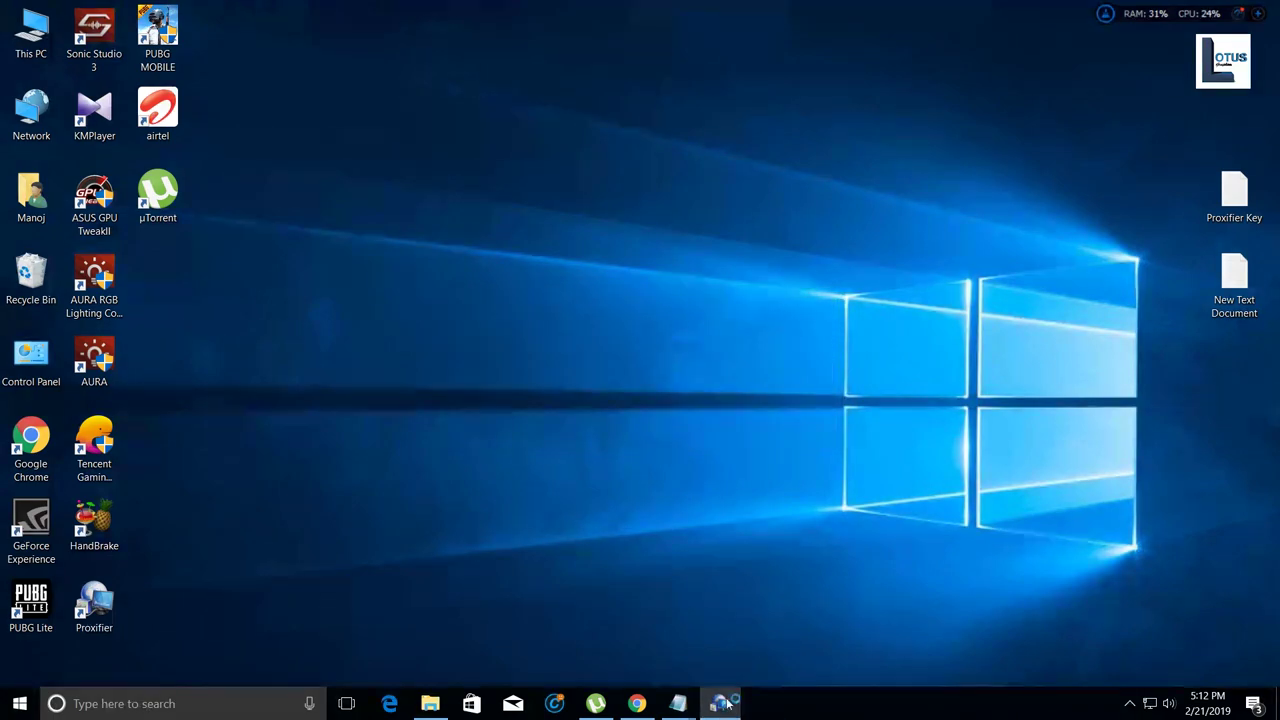
# Close the Proxifier window and quit Proxifier completely from the system tray
pyautogui.moveTo(722, 708)
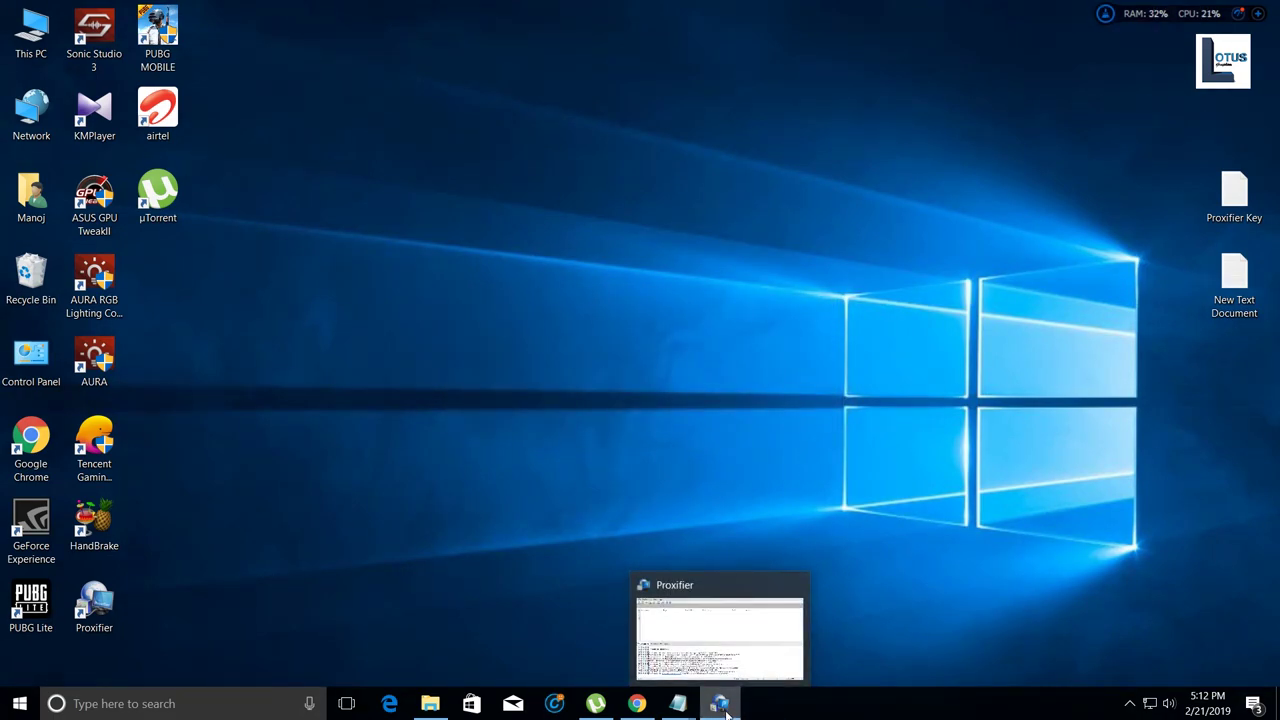
pyautogui.click(724, 706)
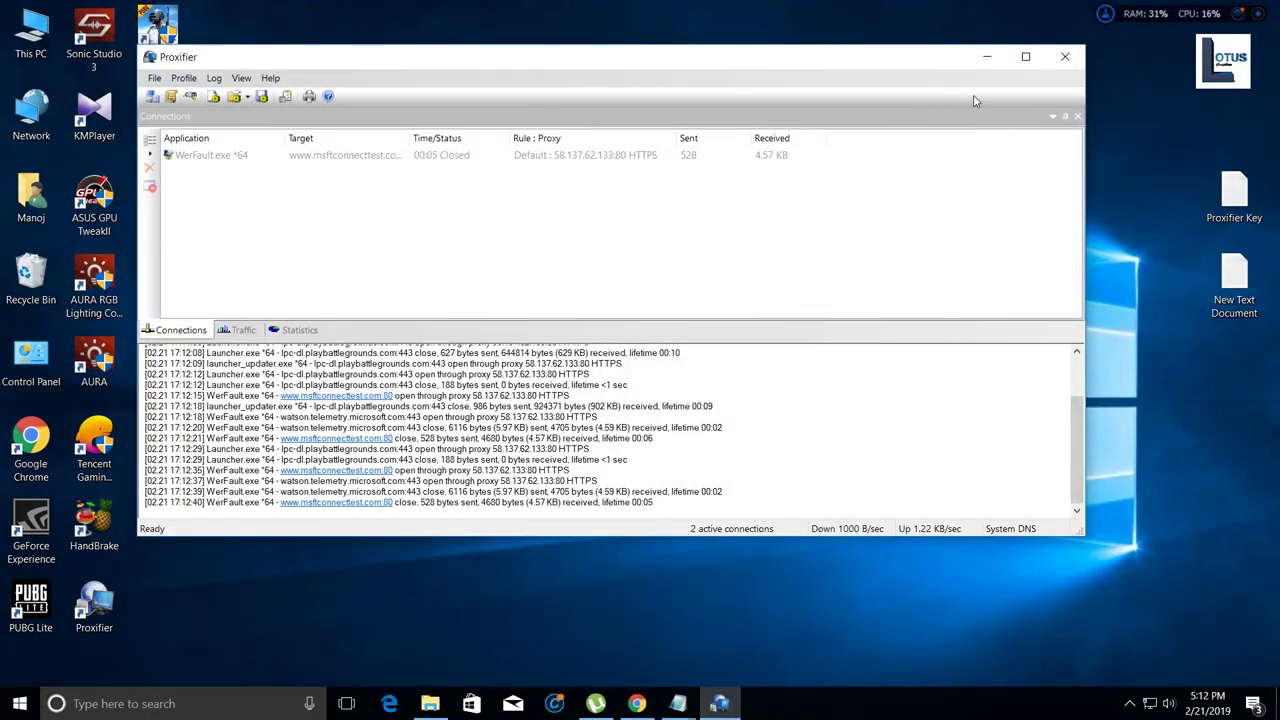
pyautogui.click(1065, 56)
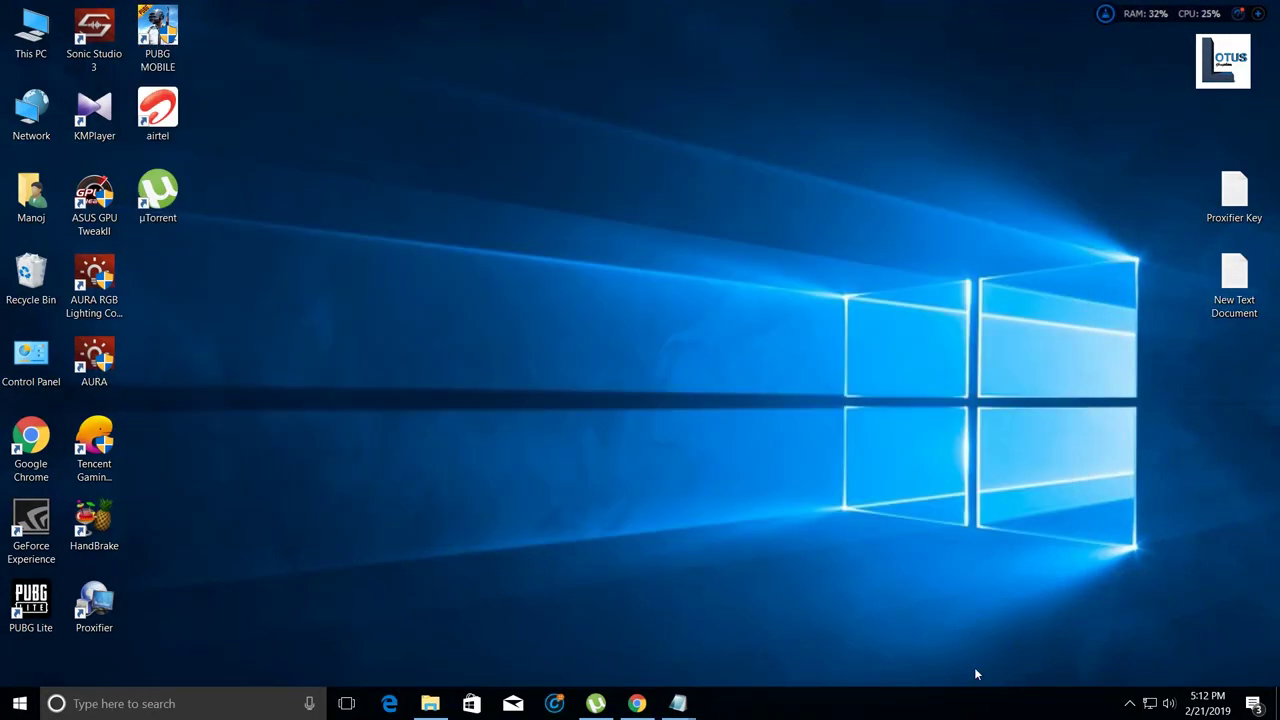
pyautogui.click(1130, 703)
pyautogui.rightClick(1146, 669)
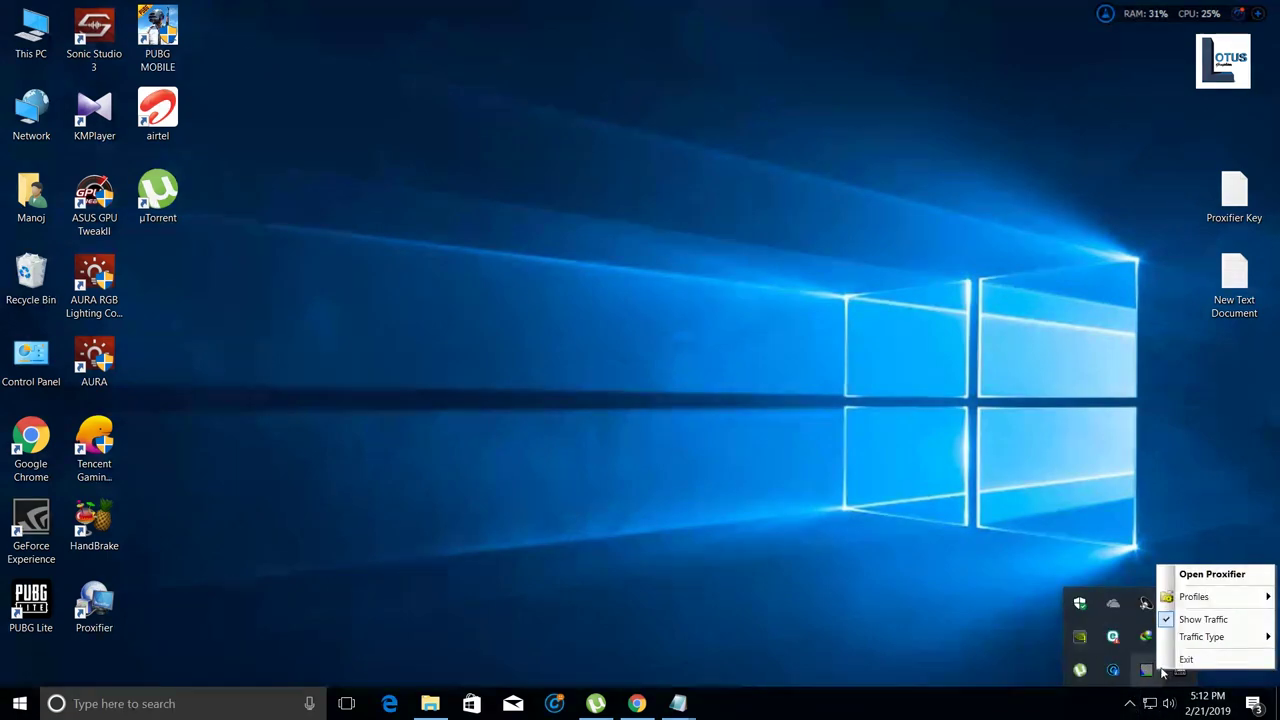
pyautogui.click(1180, 662)
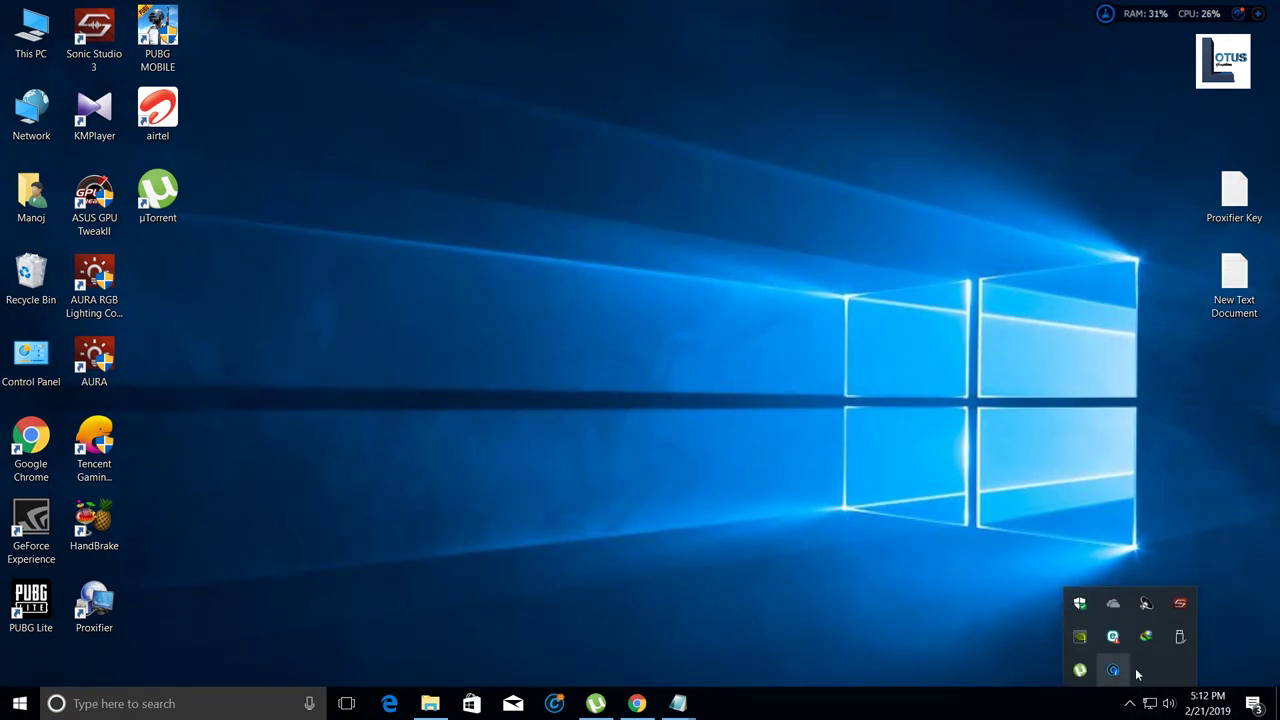
# Refresh the desktop twice, then launch PUBG Lite and allow it to make changes
pyautogui.rightClick(676, 437)
pyautogui.click(734, 489)
pyautogui.rightClick(524, 437)
pyautogui.click(588, 490)
pyautogui.doubleClick(31, 605)
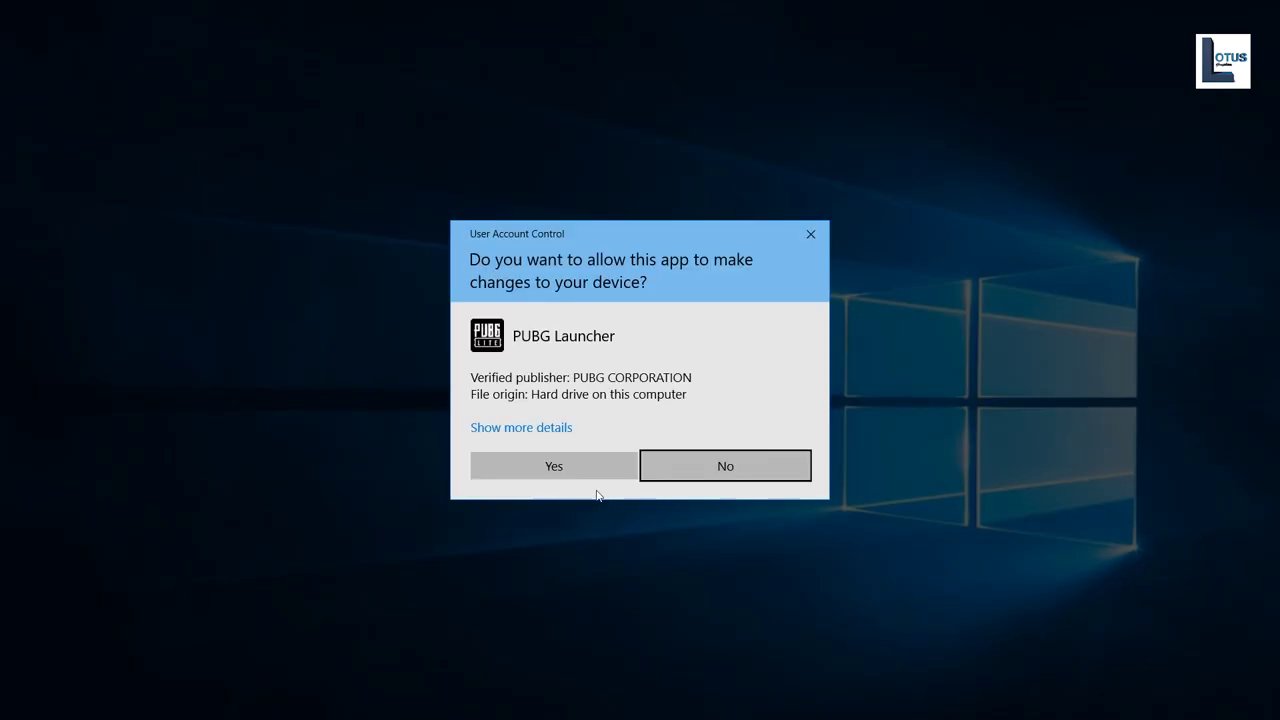
pyautogui.click(566, 476)
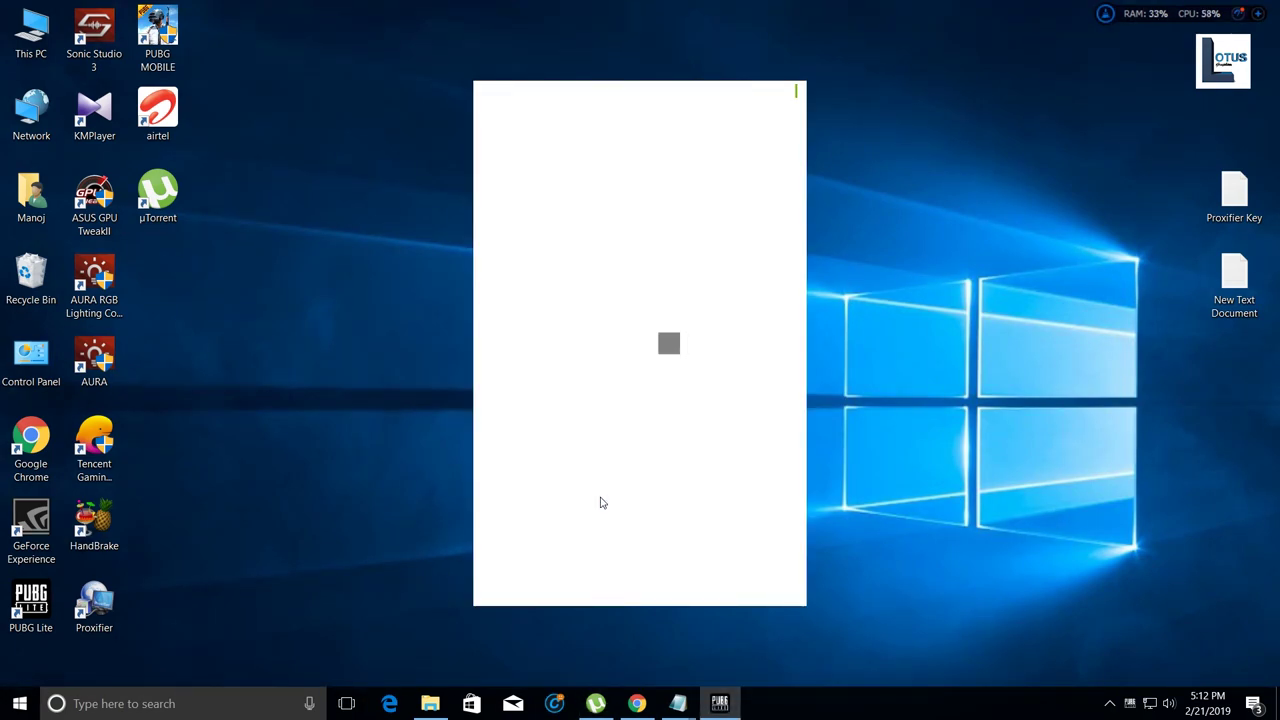
# Open Proxifier from its desktop shortcut and review the Profile > Proxy Servers list
pyautogui.click(97, 600)
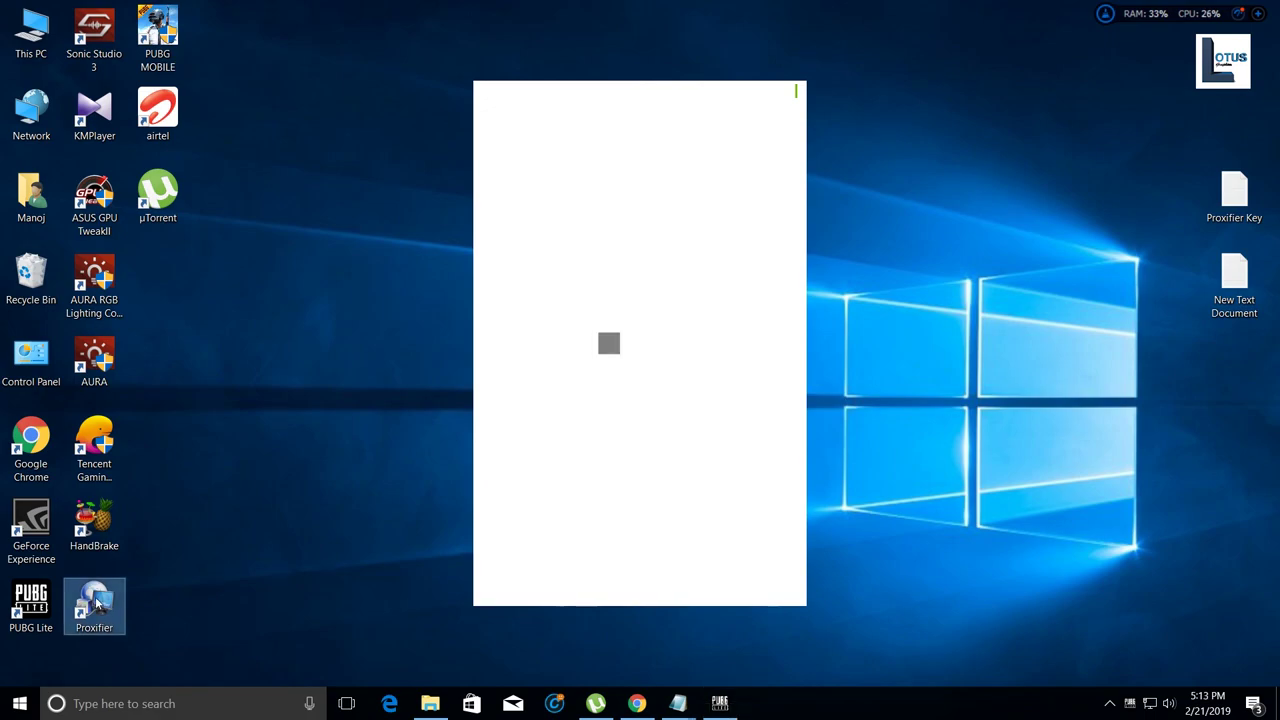
pyautogui.rightClick(97, 600)
pyautogui.click(206, 121)
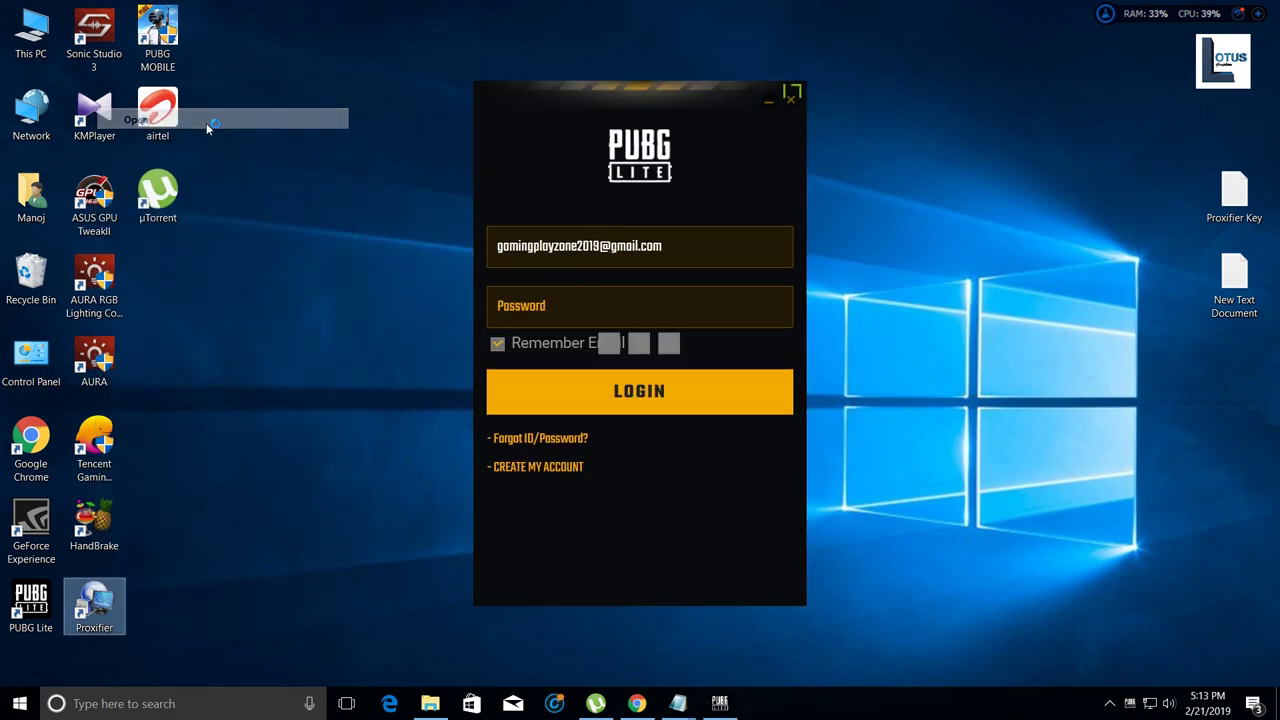
pyautogui.click(1108, 704)
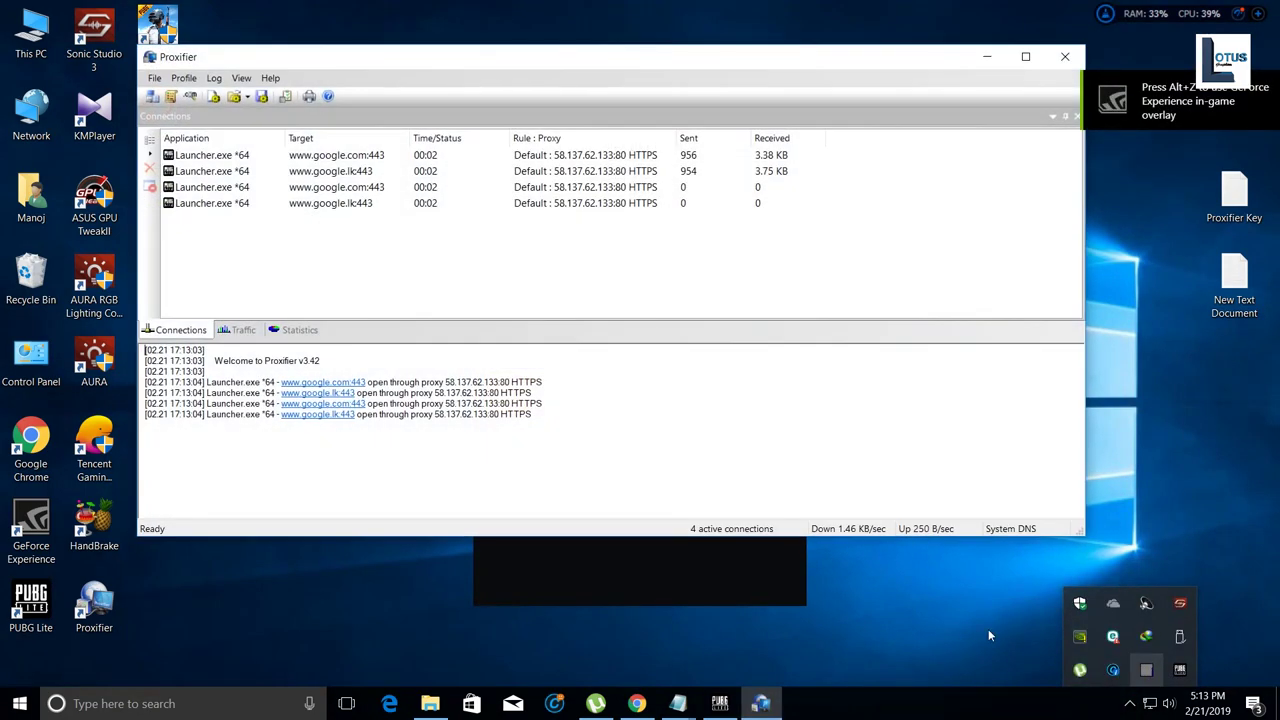
pyautogui.click(183, 78)
pyautogui.click(196, 97)
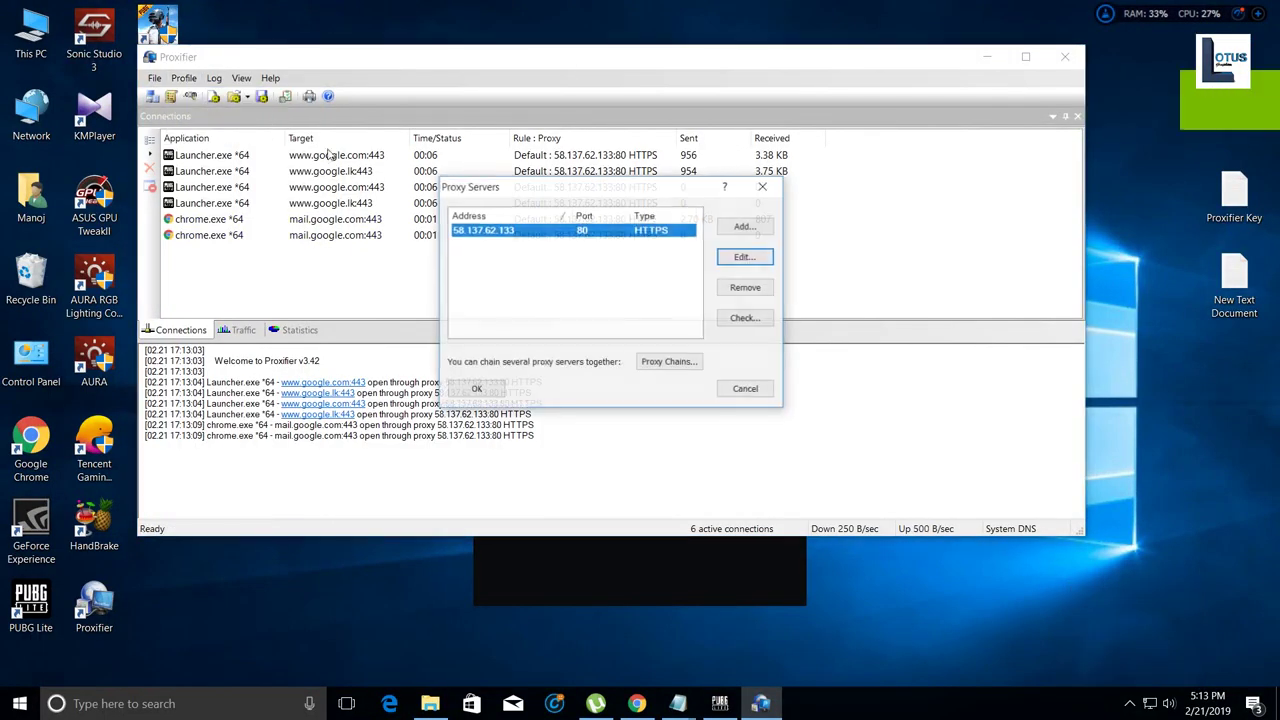
pyautogui.click(476, 390)
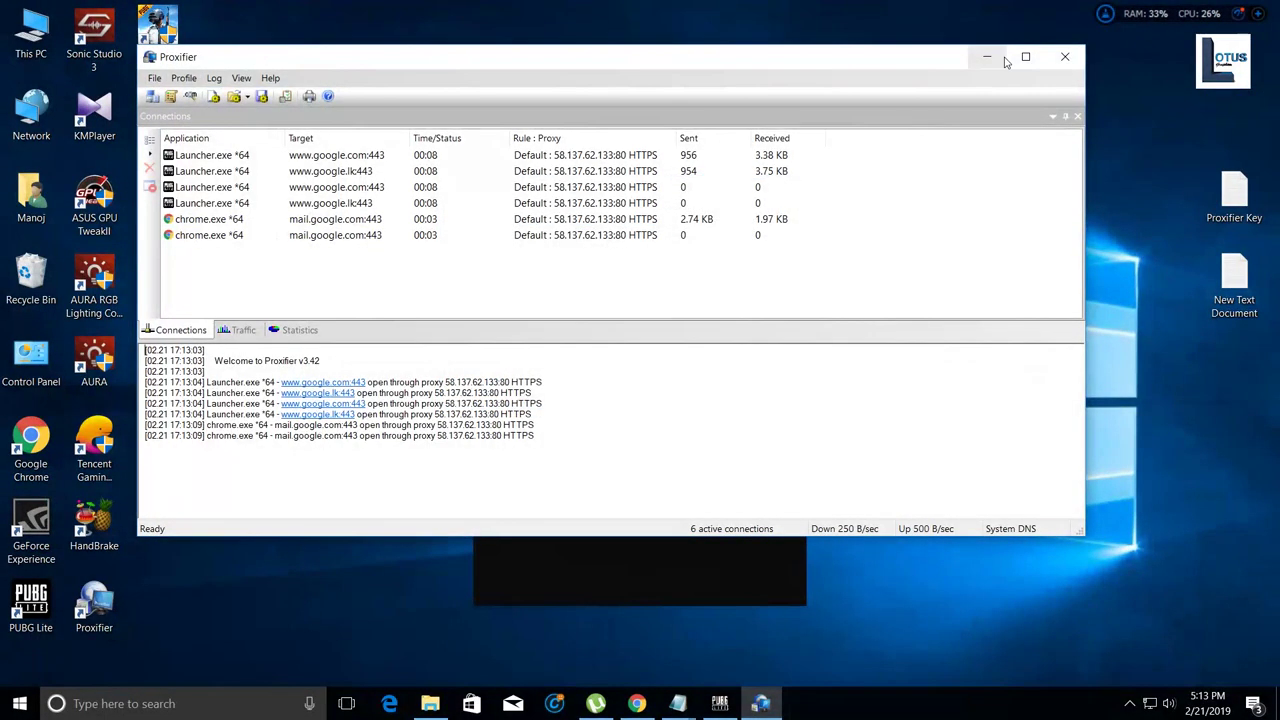
# Minimize Proxifier, log in to PUBG Lite with the account password, and move the launcher up-left
pyautogui.click(988, 58)
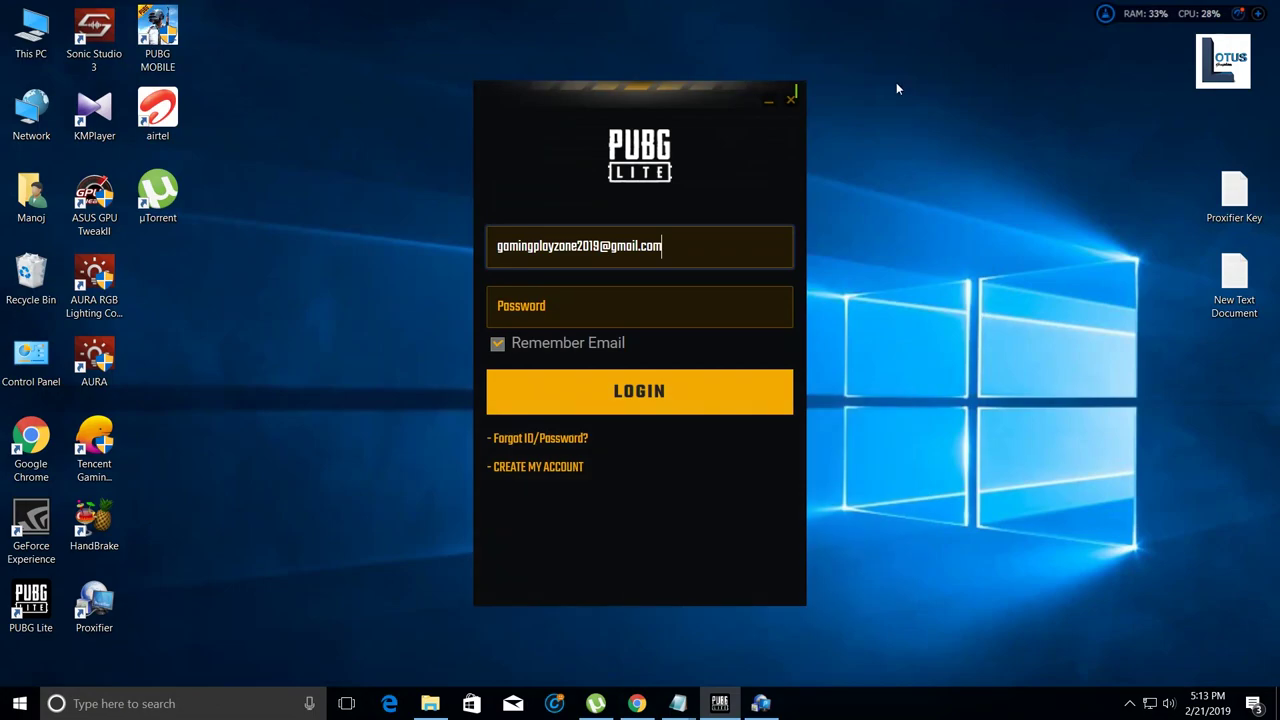
pyautogui.click(572, 304)
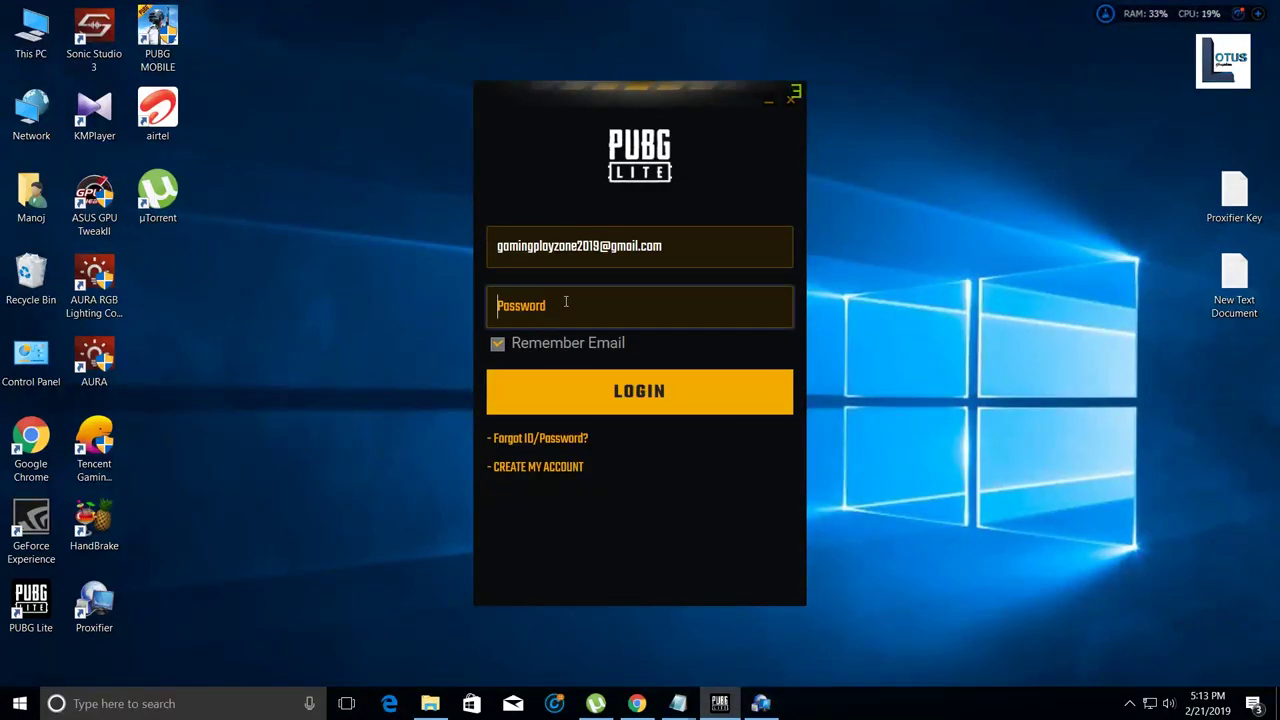
pyautogui.write('••')
pyautogui.click(660, 392)
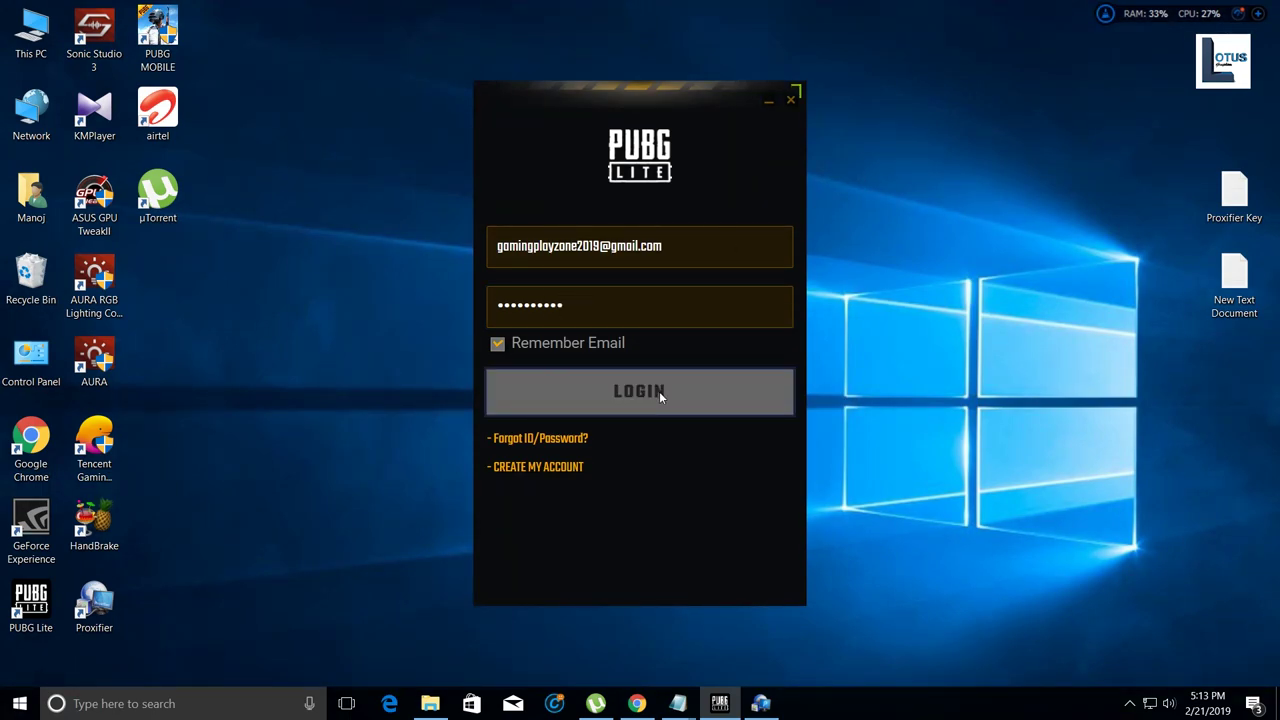
pyautogui.moveTo(917, 123); pyautogui.dragTo(717, 37)
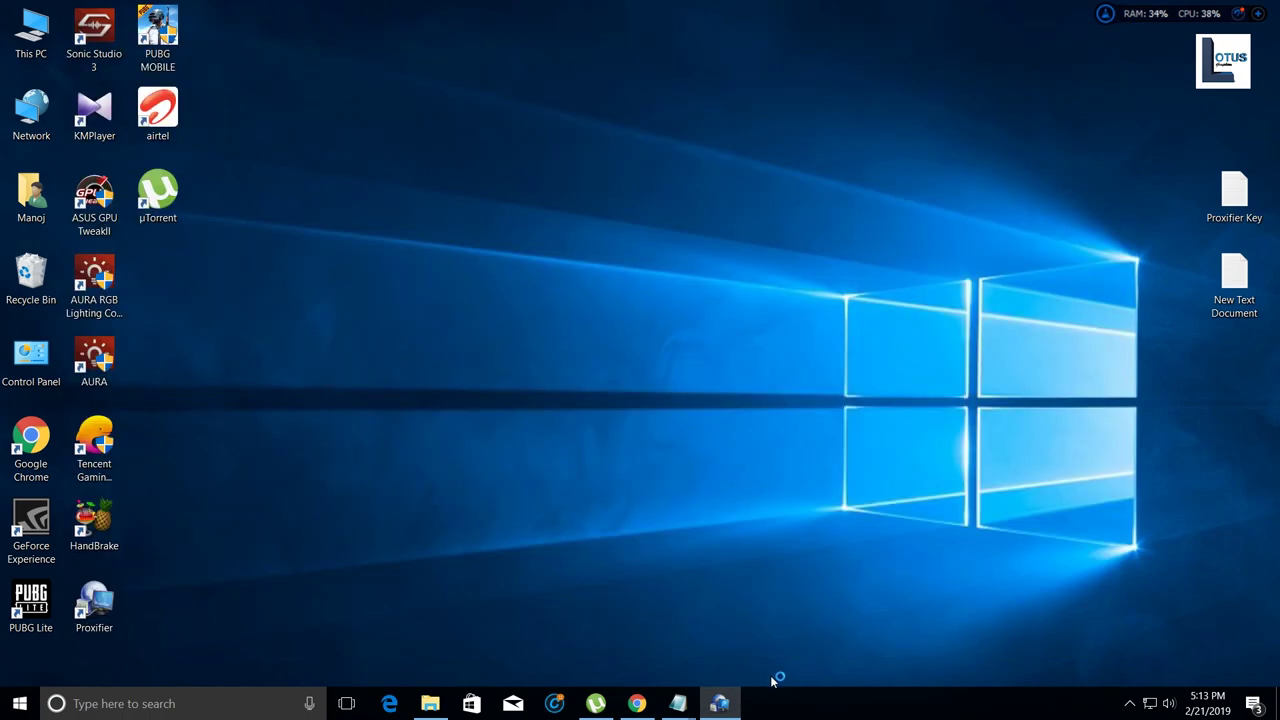
# Refresh the desktop three times, then bring up Proxifier and minimize it again
pyautogui.click(1129, 706)
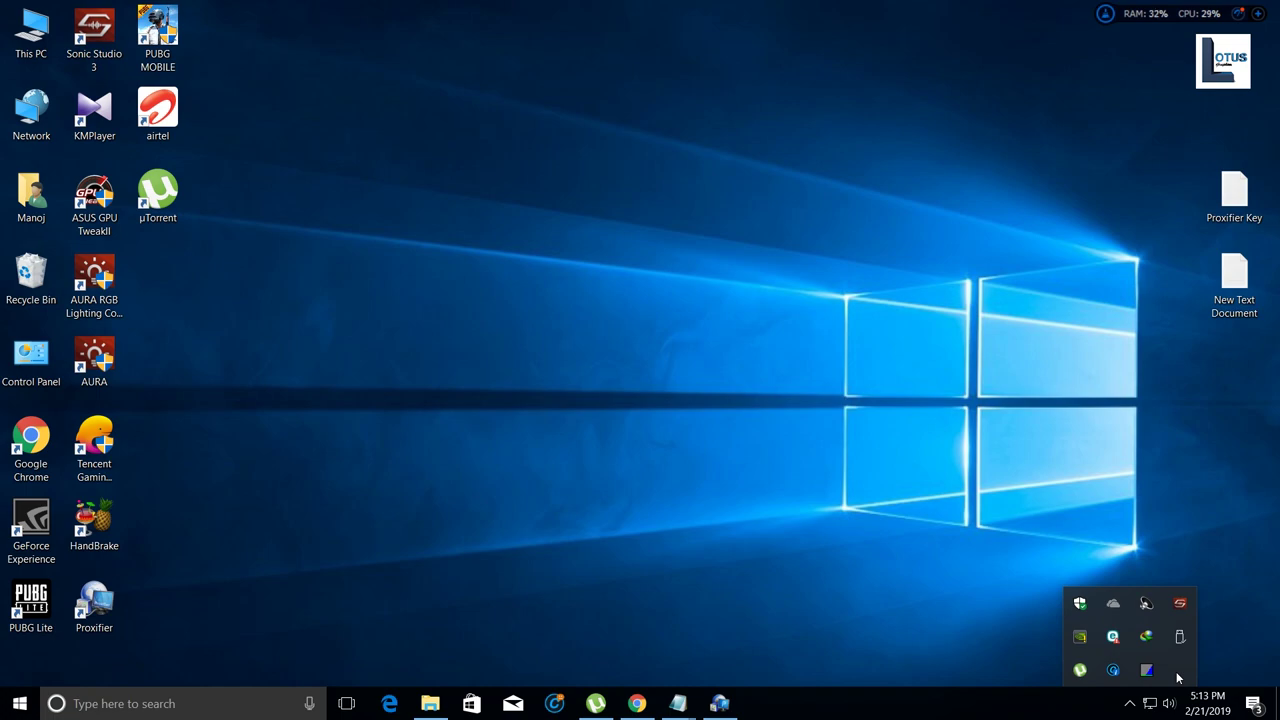
pyautogui.rightClick(779, 406)
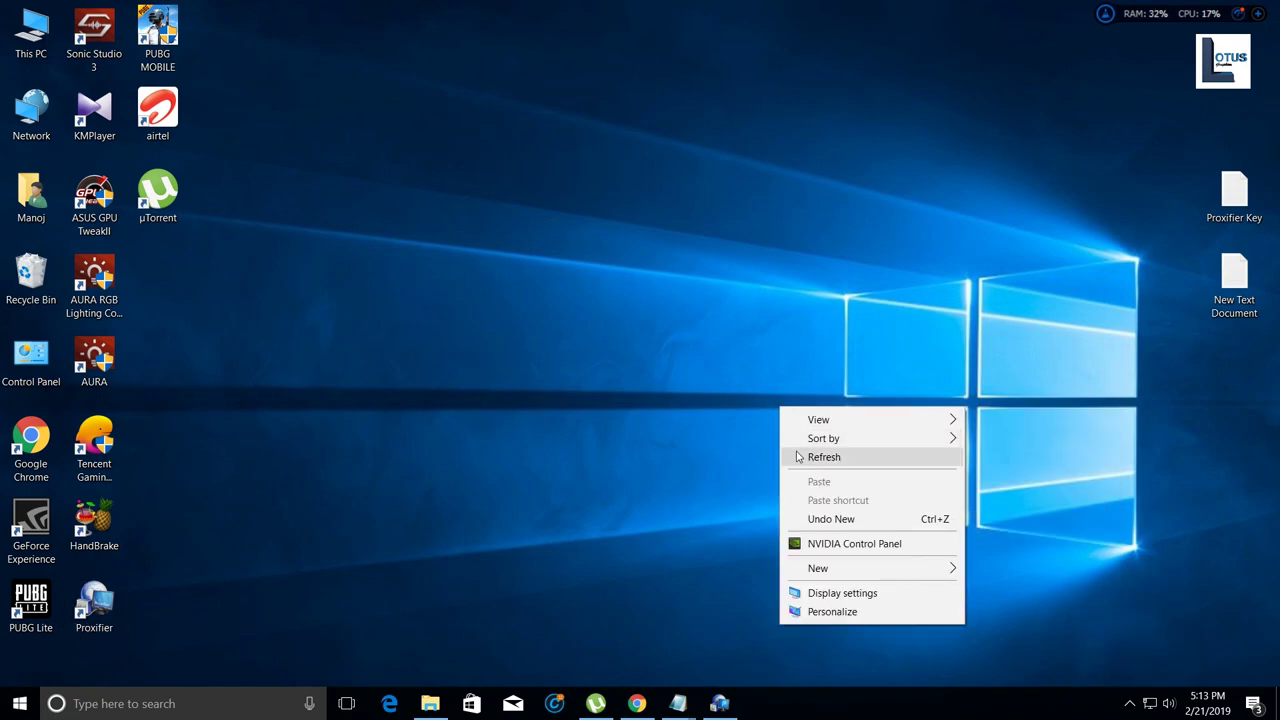
pyautogui.click(799, 457)
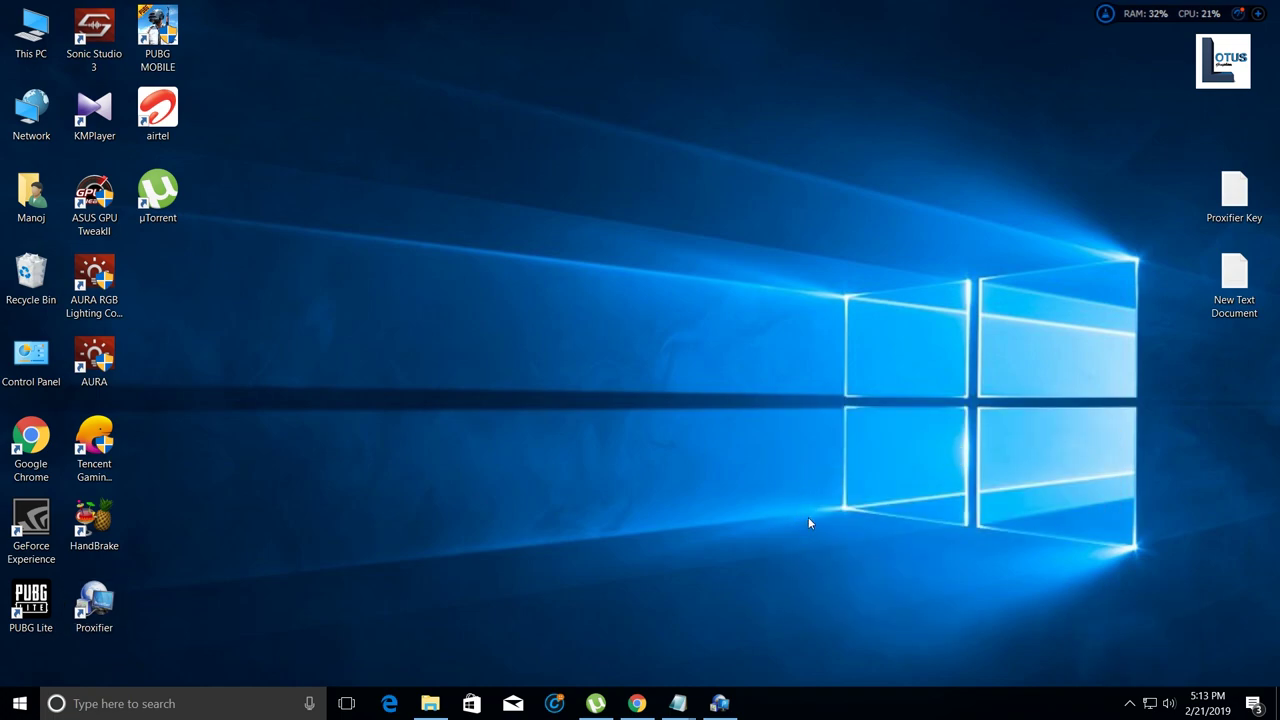
pyautogui.rightClick(500, 113)
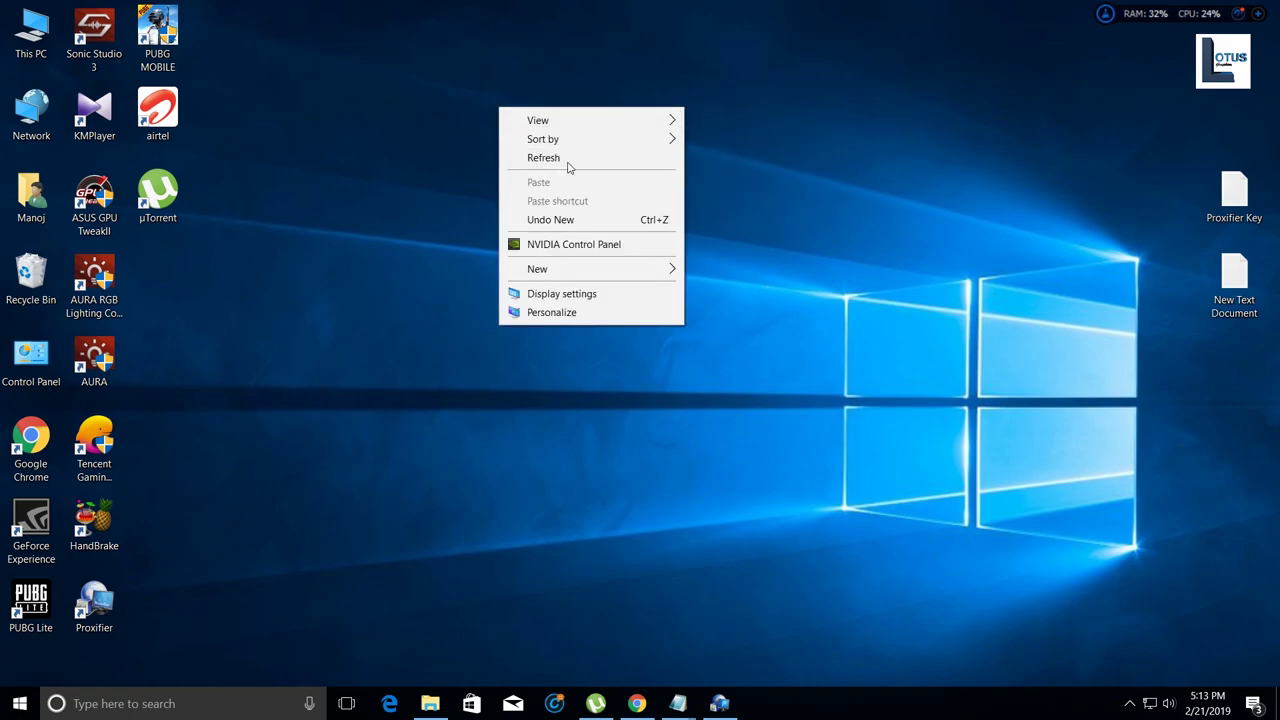
pyautogui.click(560, 152)
pyautogui.rightClick(556, 157)
pyautogui.click(652, 211)
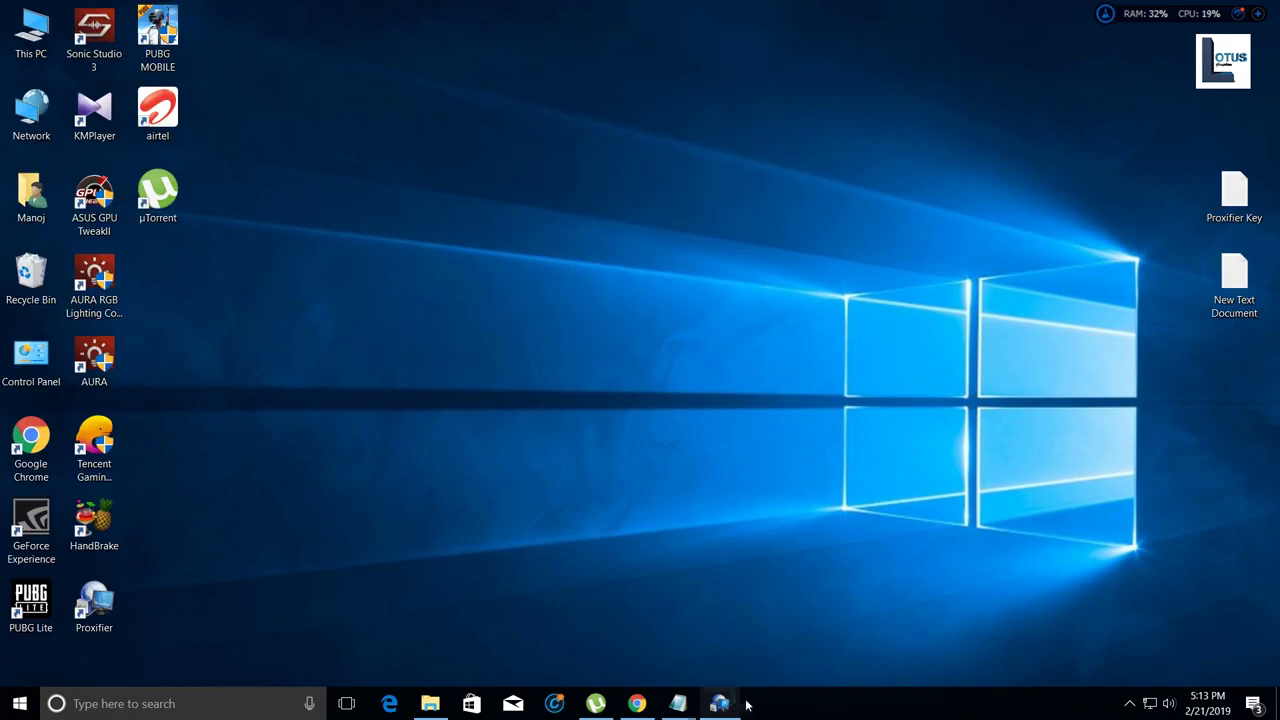
pyautogui.click(720, 703)
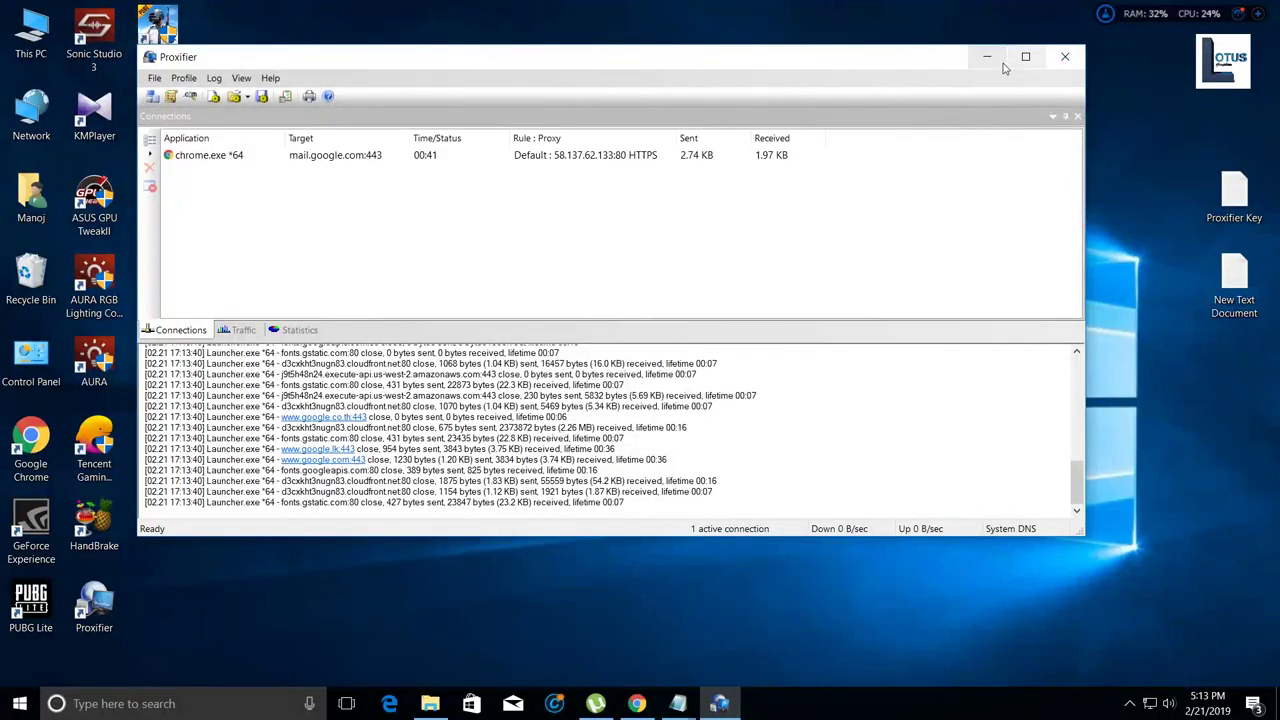
pyautogui.click(986, 56)
# Relaunch PUBG Lite with admin approval, sign in with the password, and move the launcher up-left
pyautogui.doubleClick(27, 608)
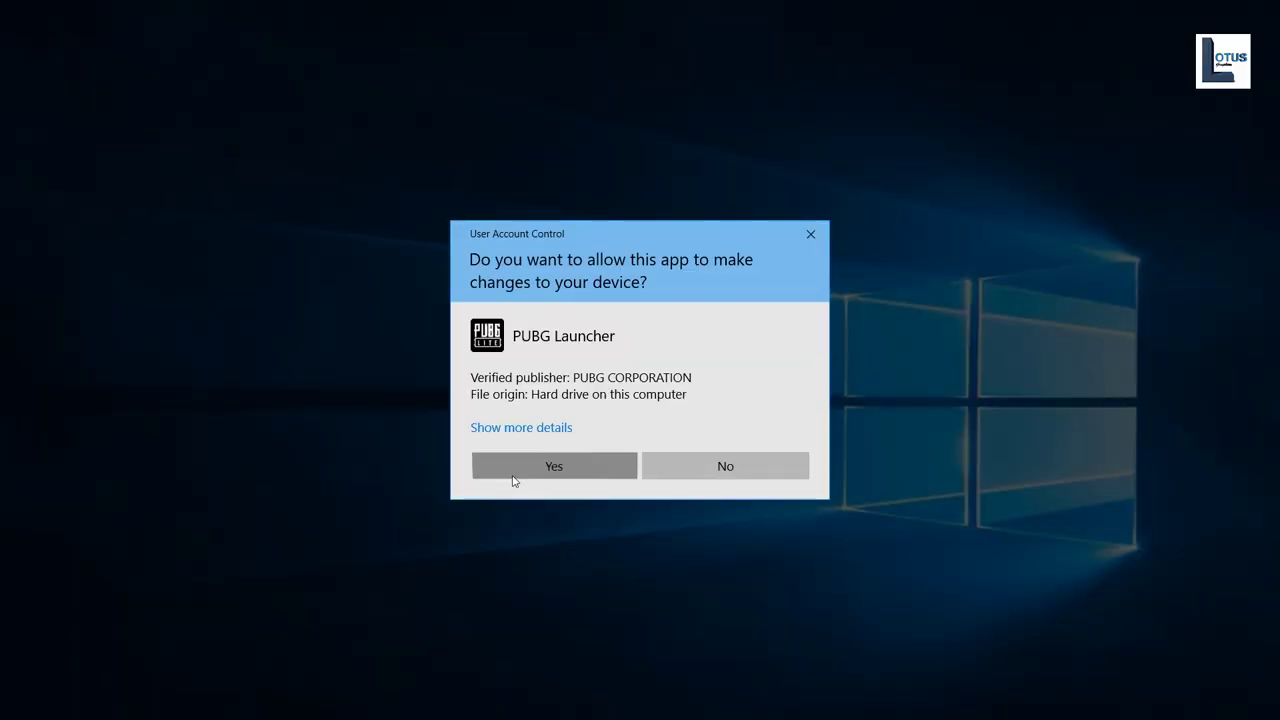
pyautogui.click(513, 474)
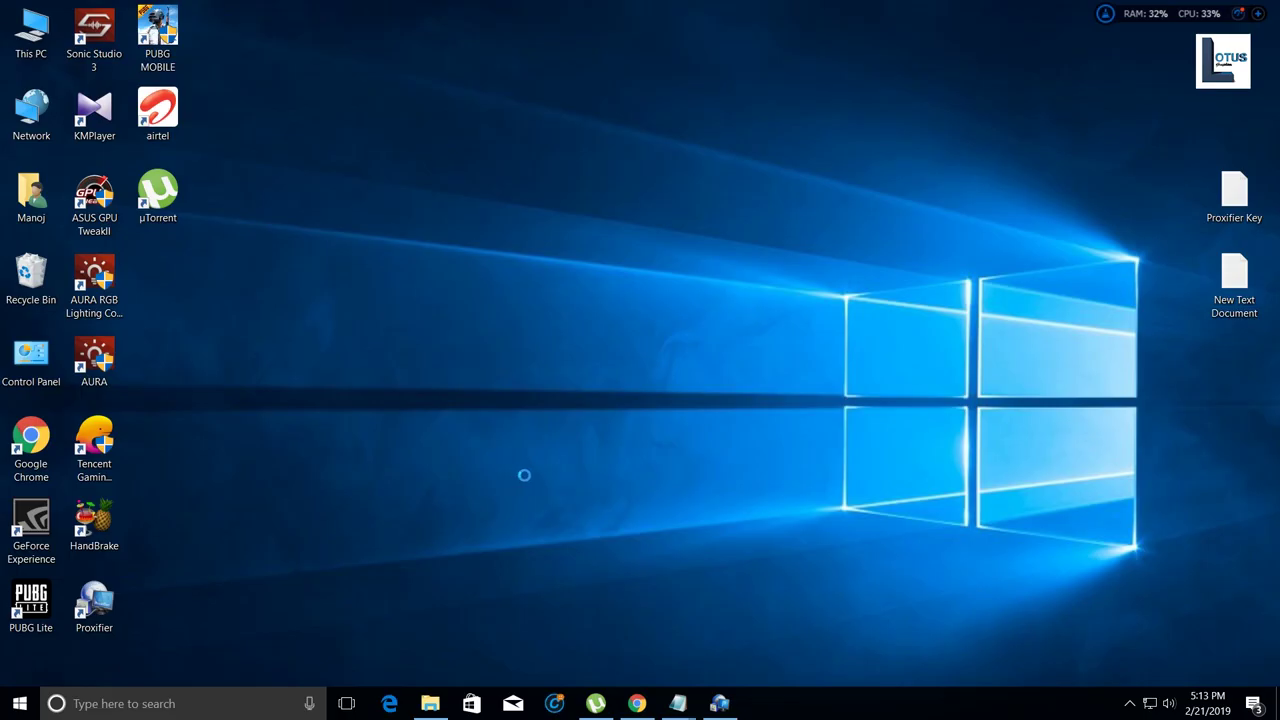
pyautogui.moveTo(764, 708)
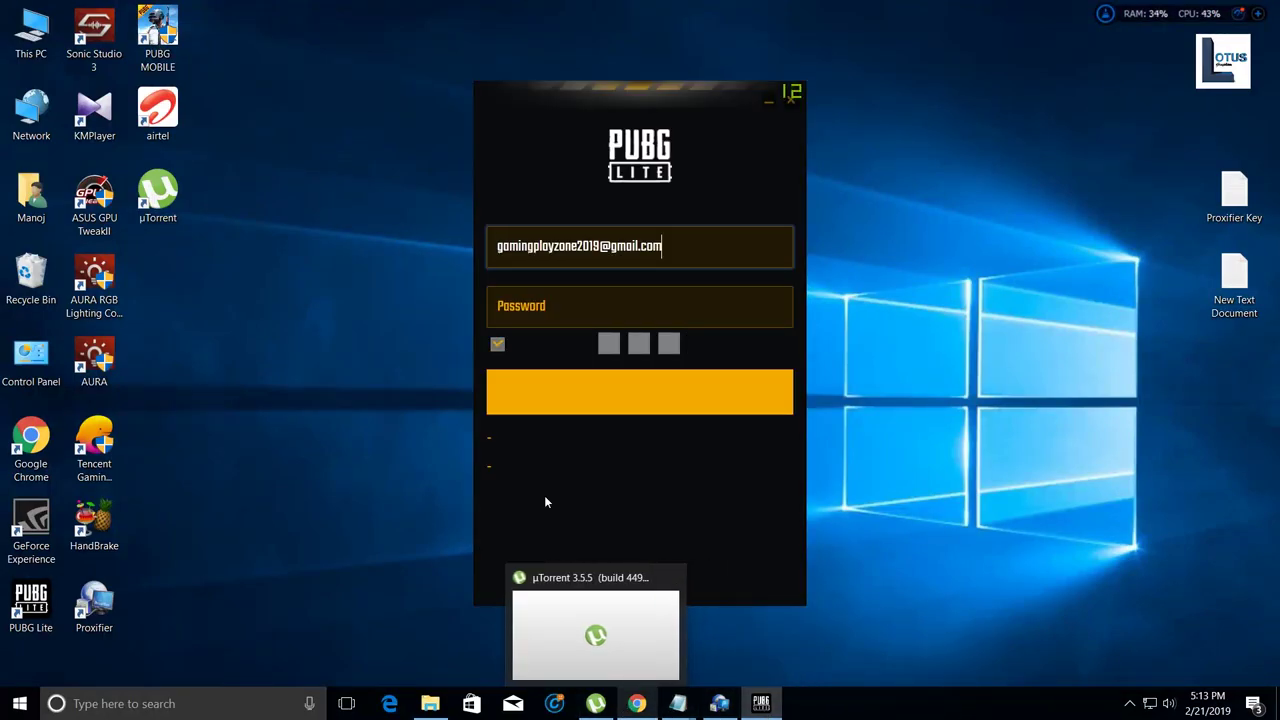
pyautogui.click(540, 303)
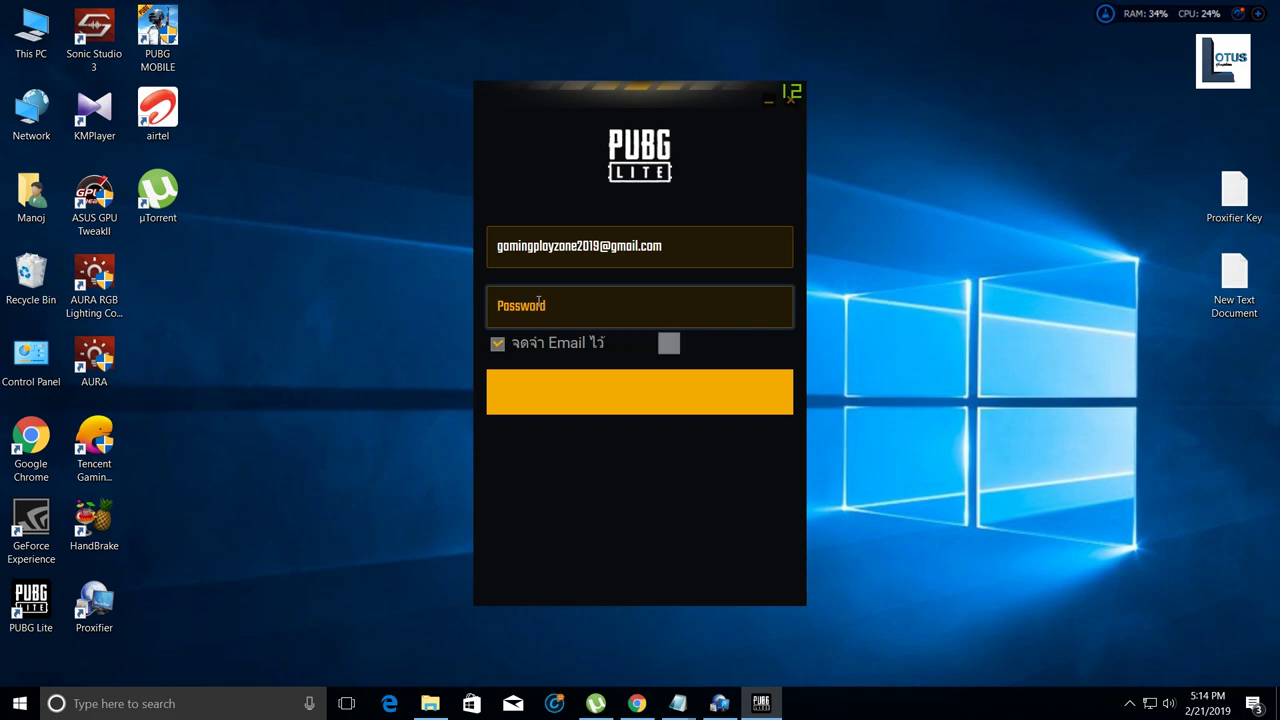
pyautogui.write('••••')
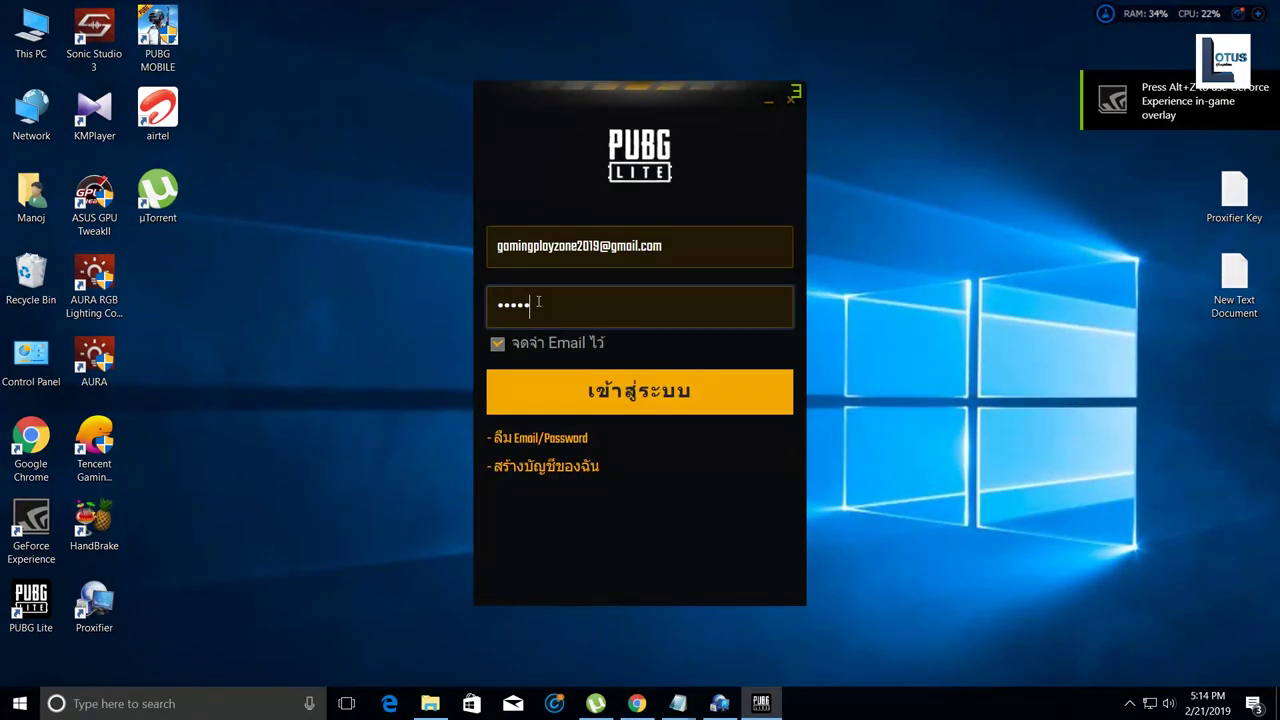
pyautogui.press('Return')
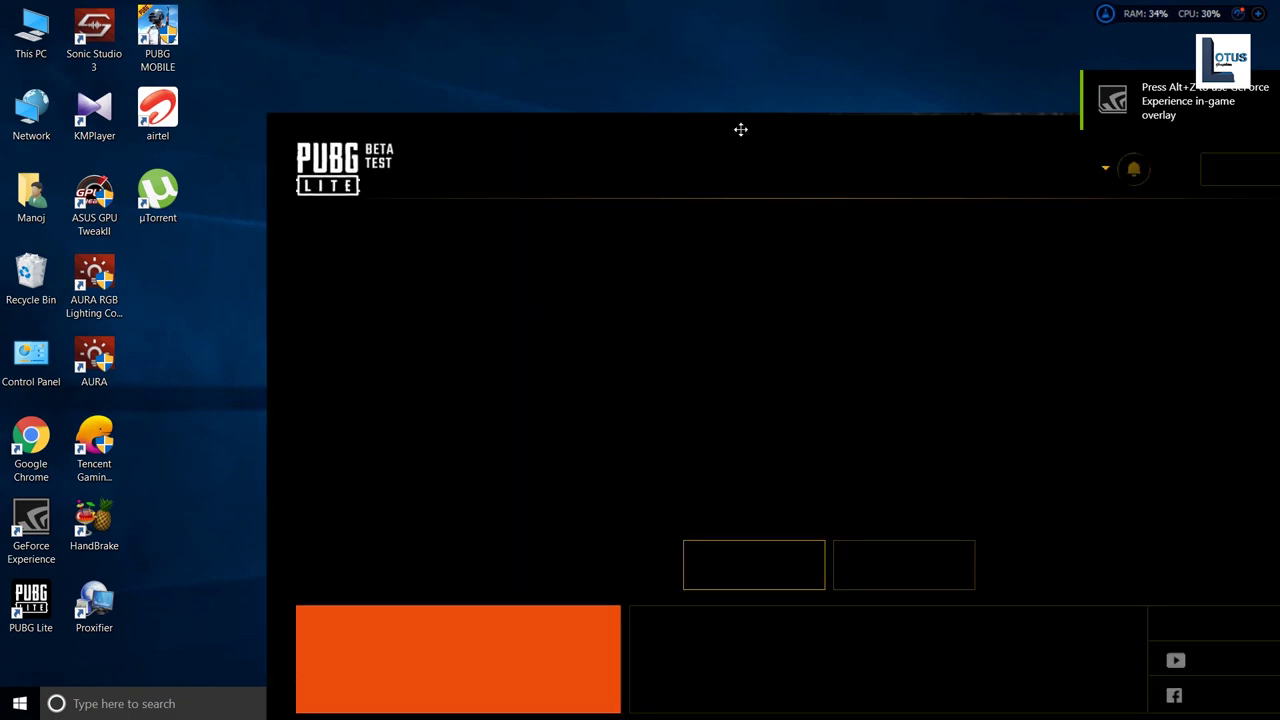
pyautogui.moveTo(737, 120); pyautogui.dragTo(591, 23)
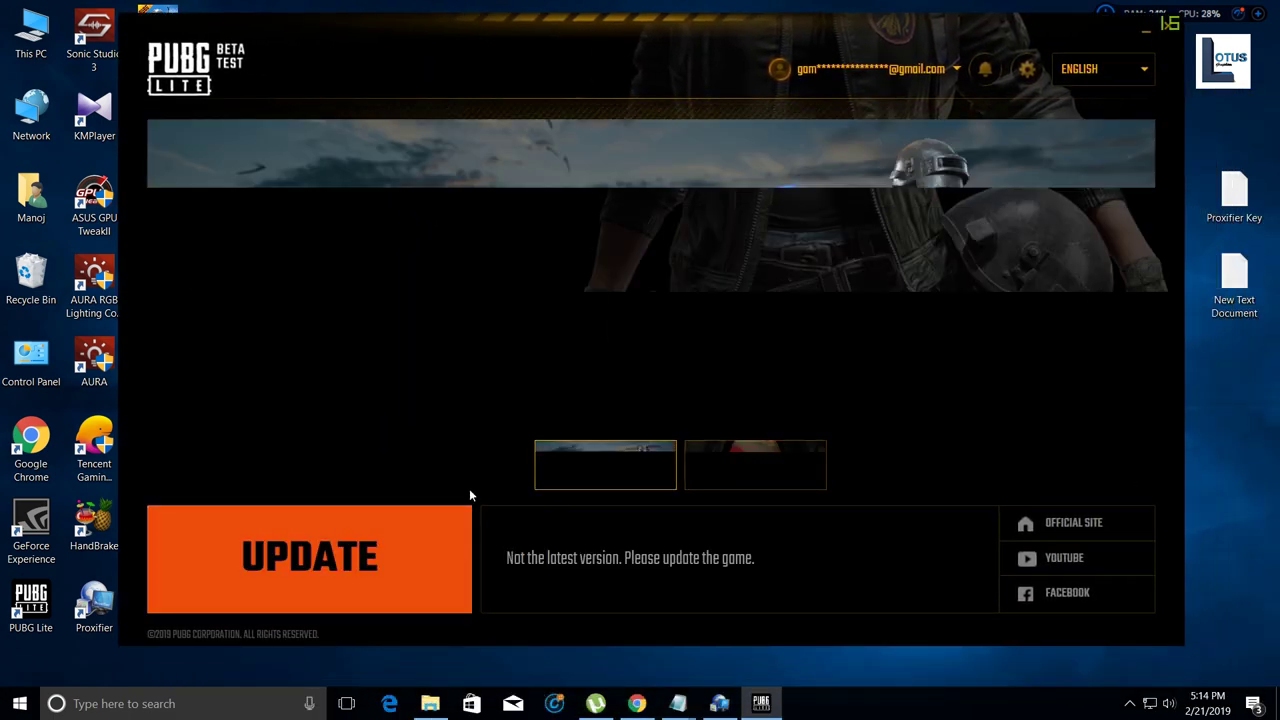
pyautogui.click(357, 556)
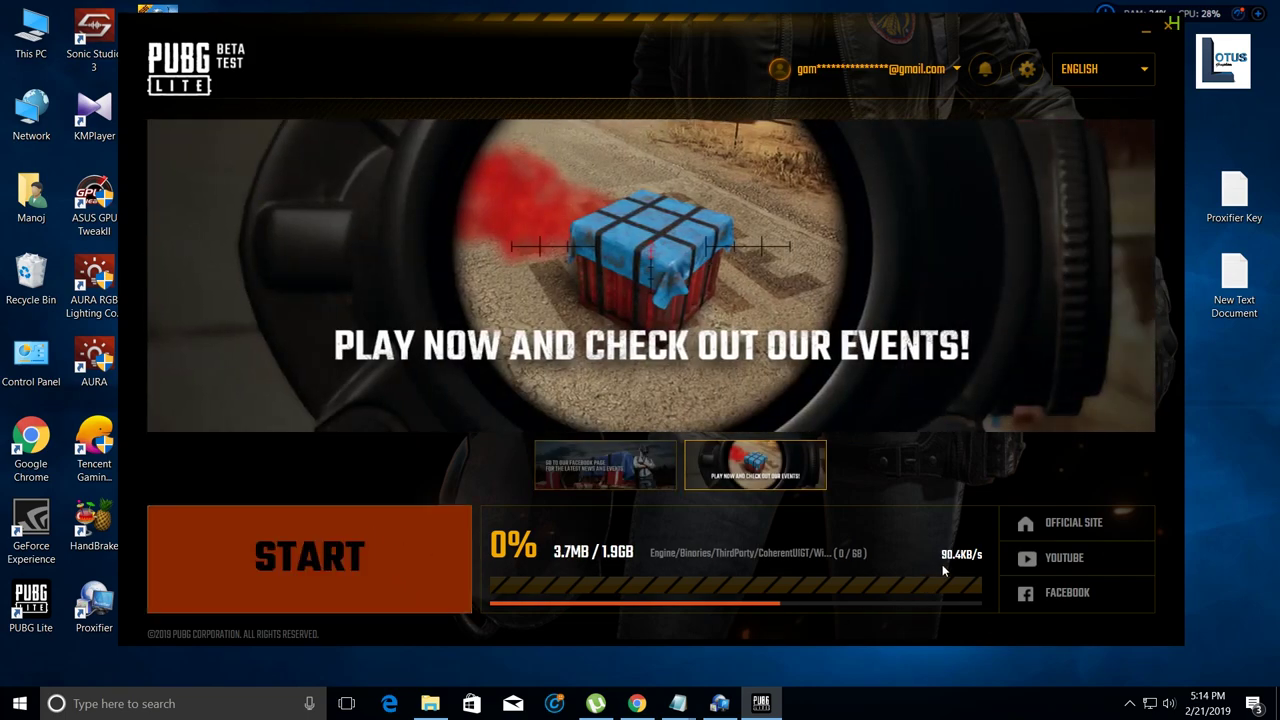
pyautogui.click(1130, 703)
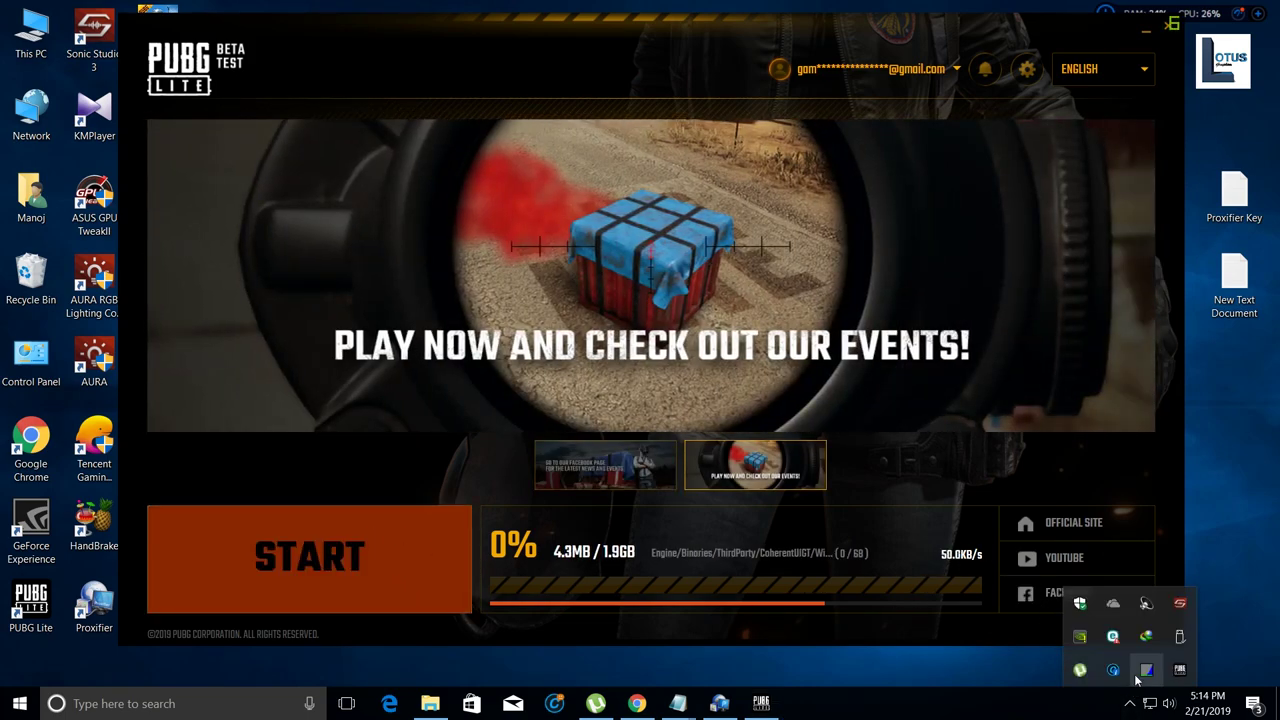
pyautogui.rightClick(1113, 670)
pyautogui.click(1166, 664)
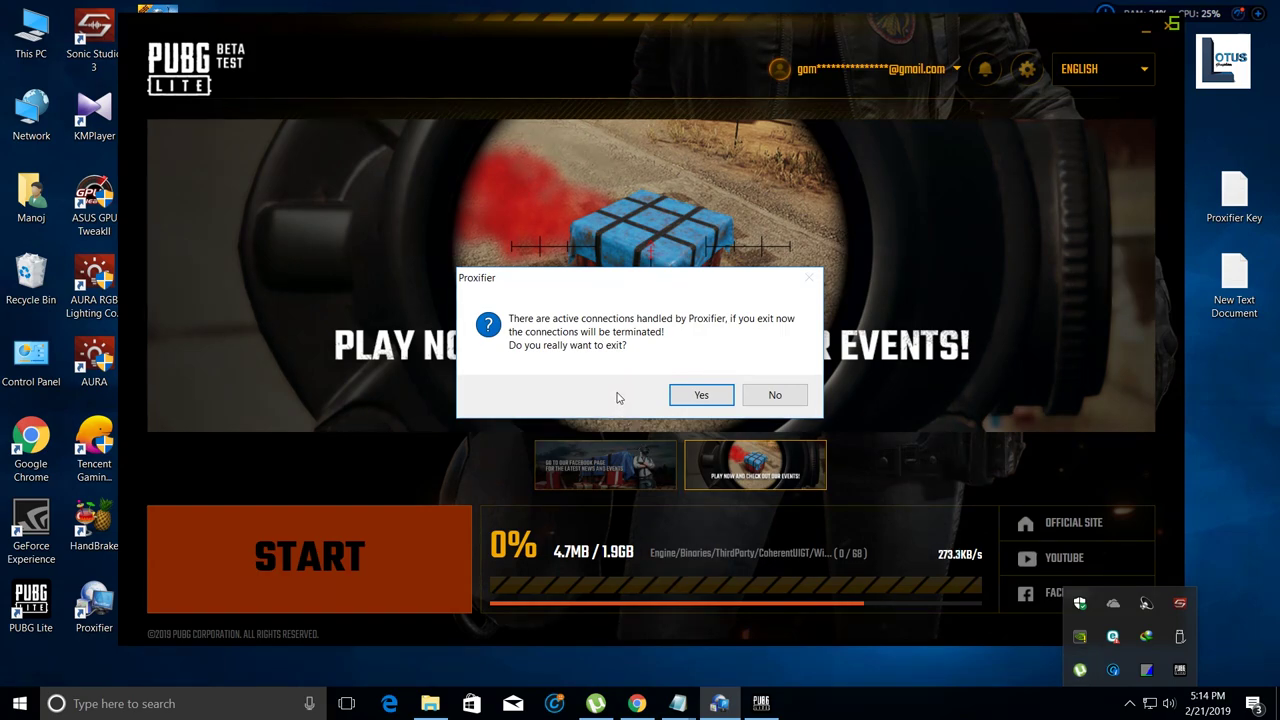
pyautogui.click(699, 397)
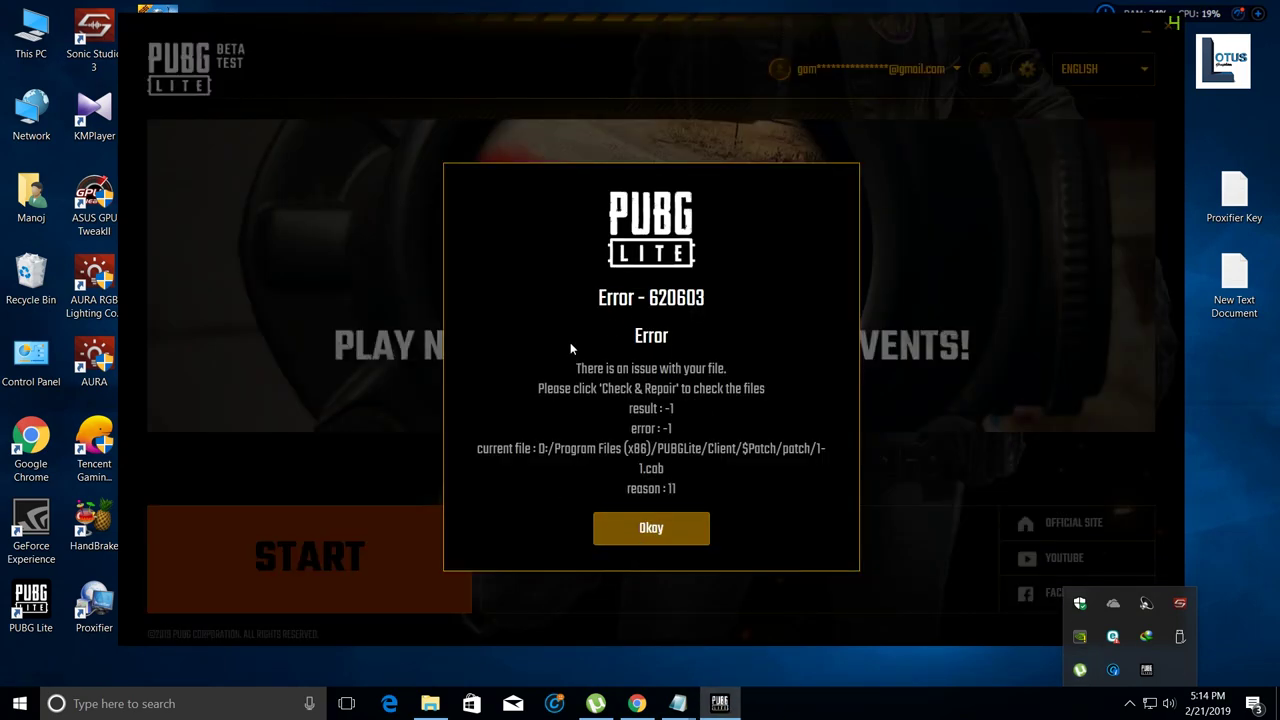
pyautogui.click(671, 534)
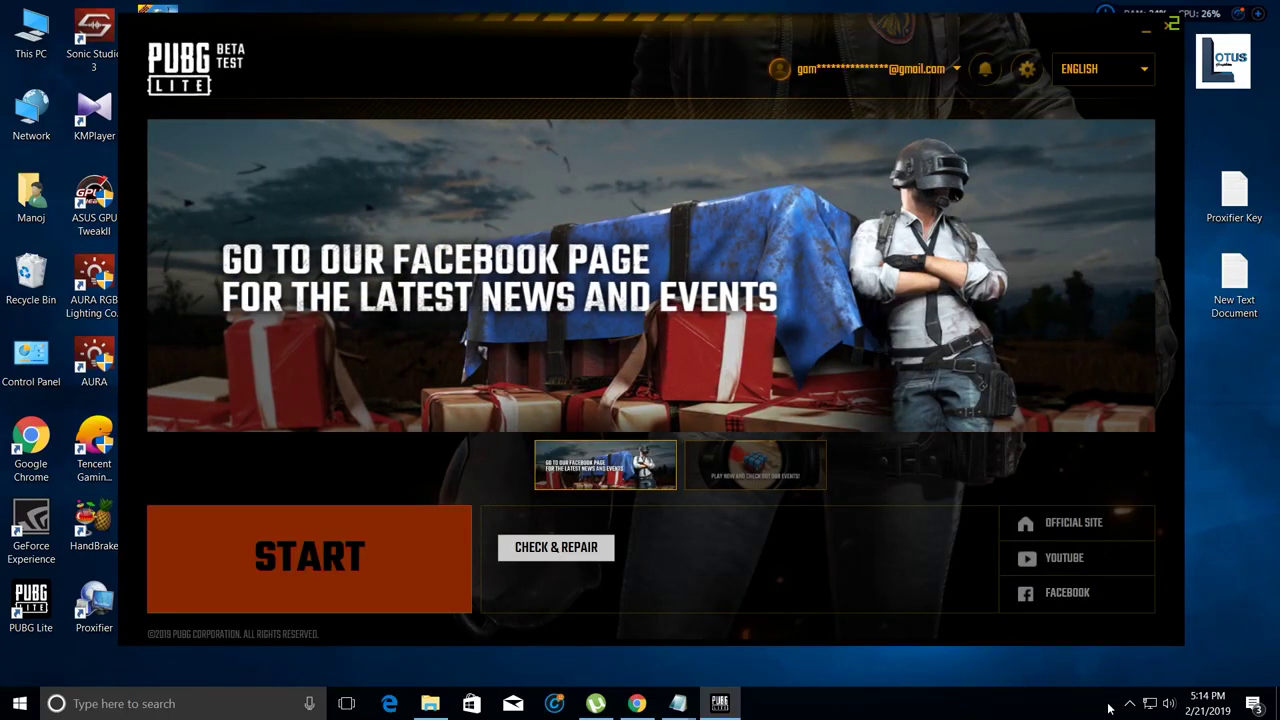
pyautogui.click(1130, 703)
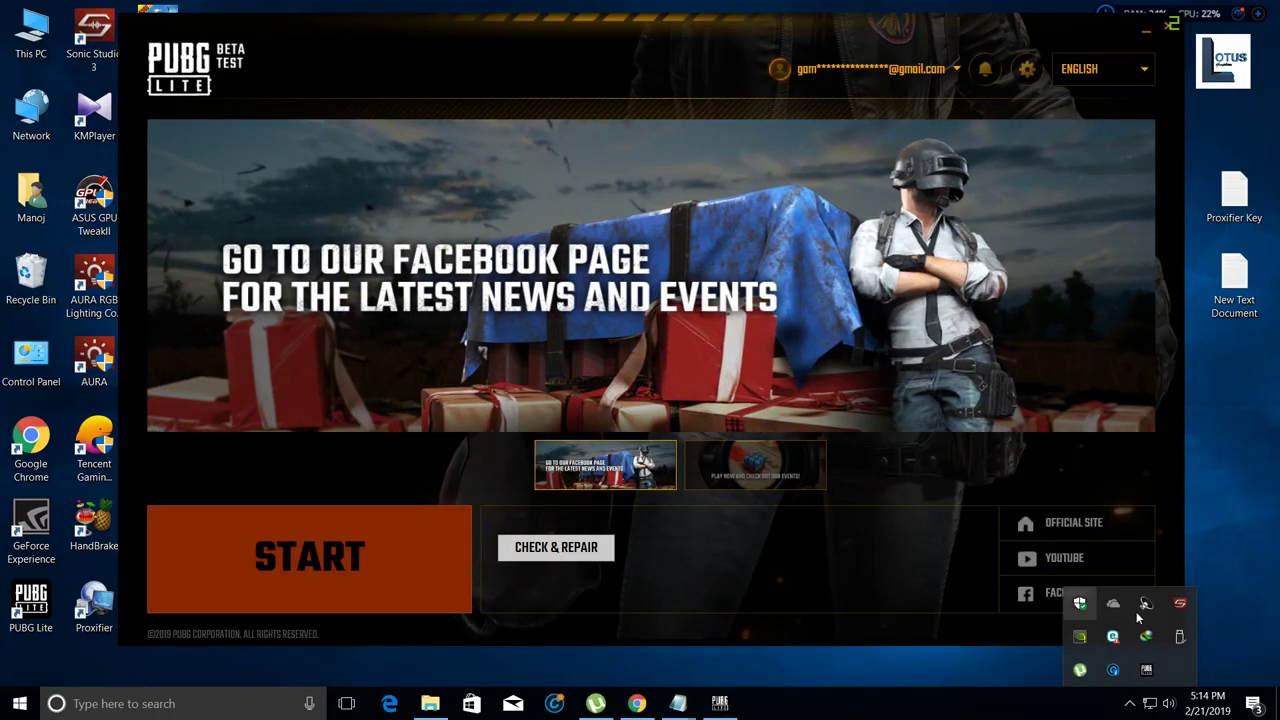
pyautogui.click(1130, 703)
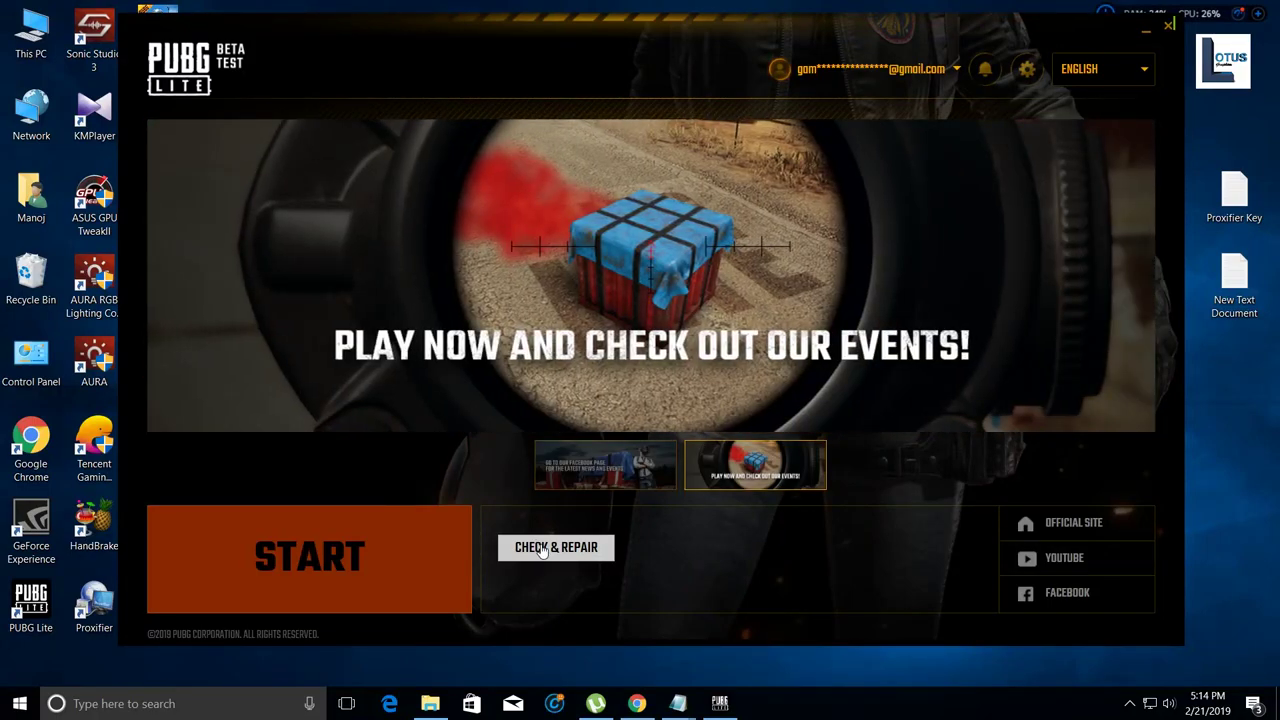
# Run CHECK & REPAIR on the PUBG Lite game files
pyautogui.click(541, 551)
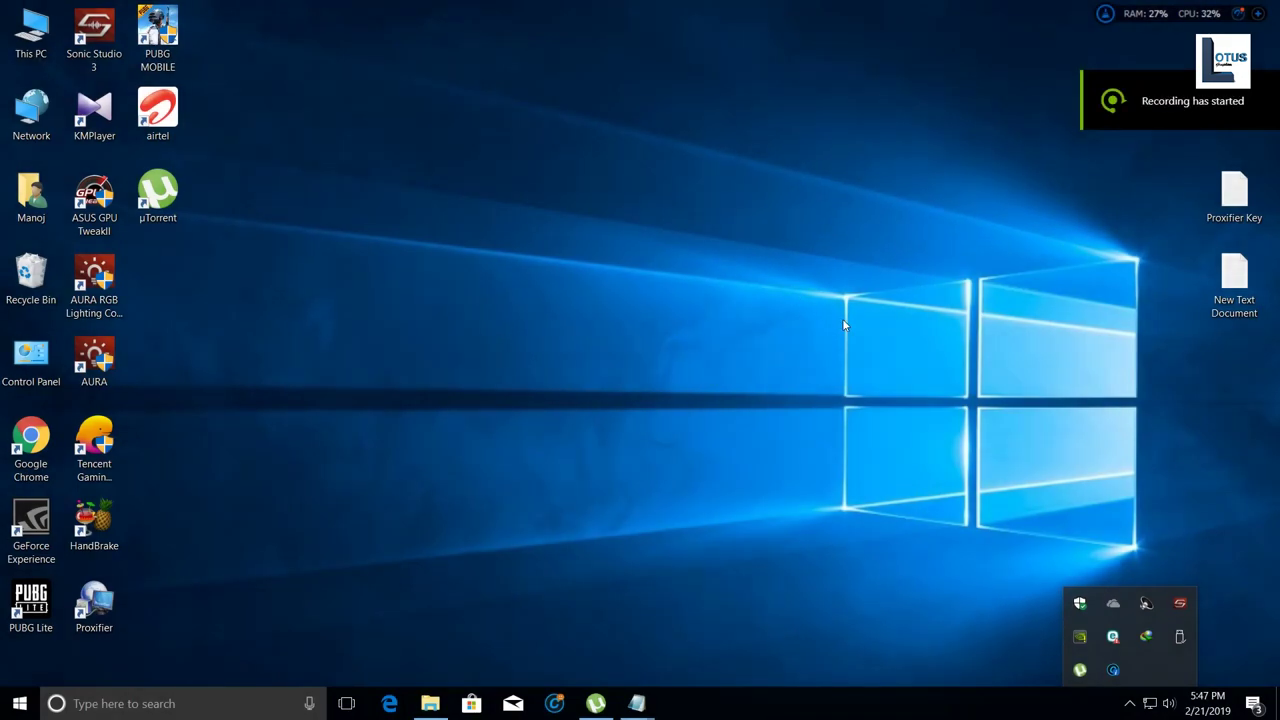
# Launch Proxifier and open its main window from the system tray
pyautogui.click(1129, 702)
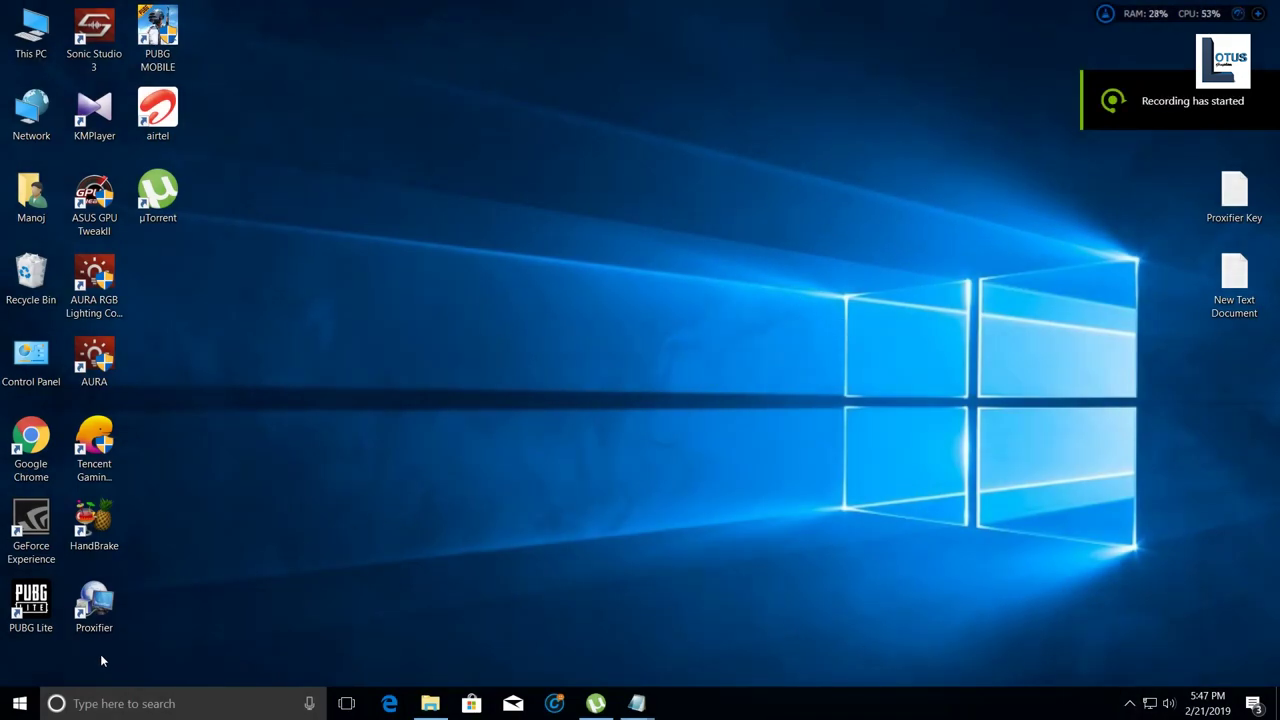
pyautogui.doubleClick(112, 593)
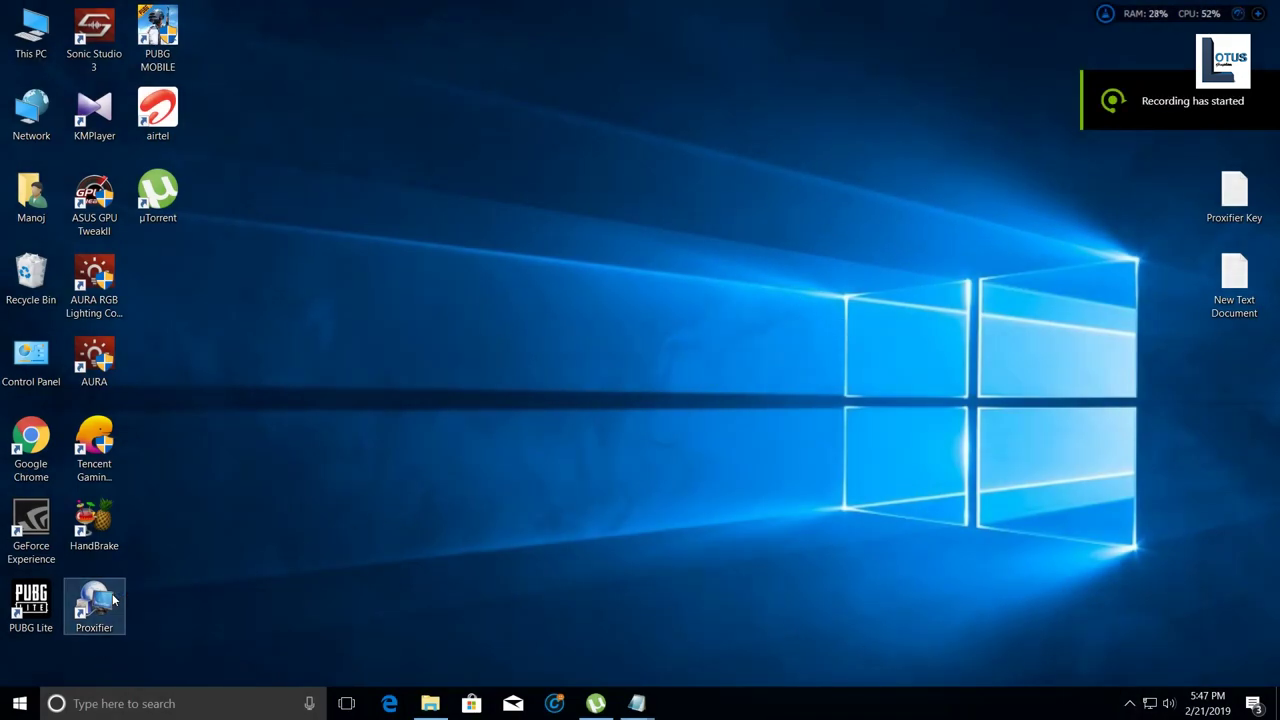
pyautogui.click(1128, 703)
pyautogui.rightClick(1147, 670)
pyautogui.click(1185, 578)
# Check the 58.137.62.133:80 HTTPS proxy and the Name Resolution DNS settings, then close Proxifier's window
pyautogui.click(184, 78)
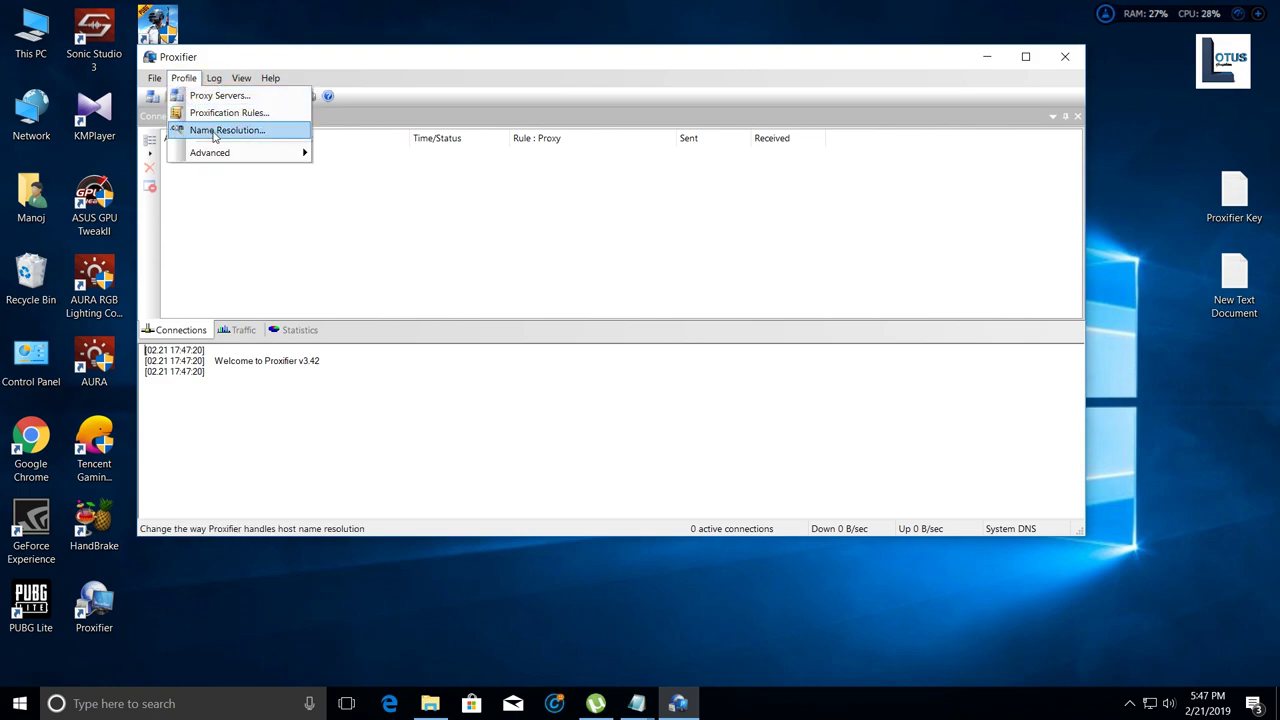
pyautogui.click(225, 95)
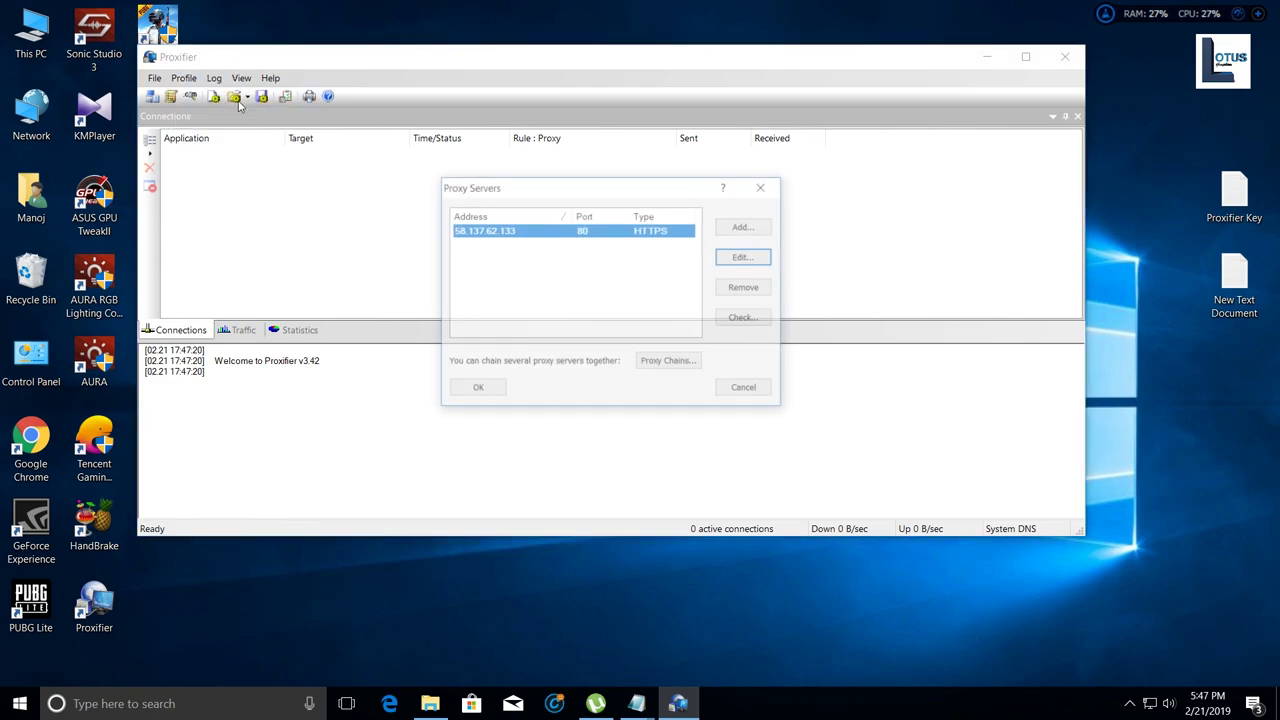
pyautogui.click(483, 390)
pyautogui.click(183, 77)
pyautogui.click(212, 132)
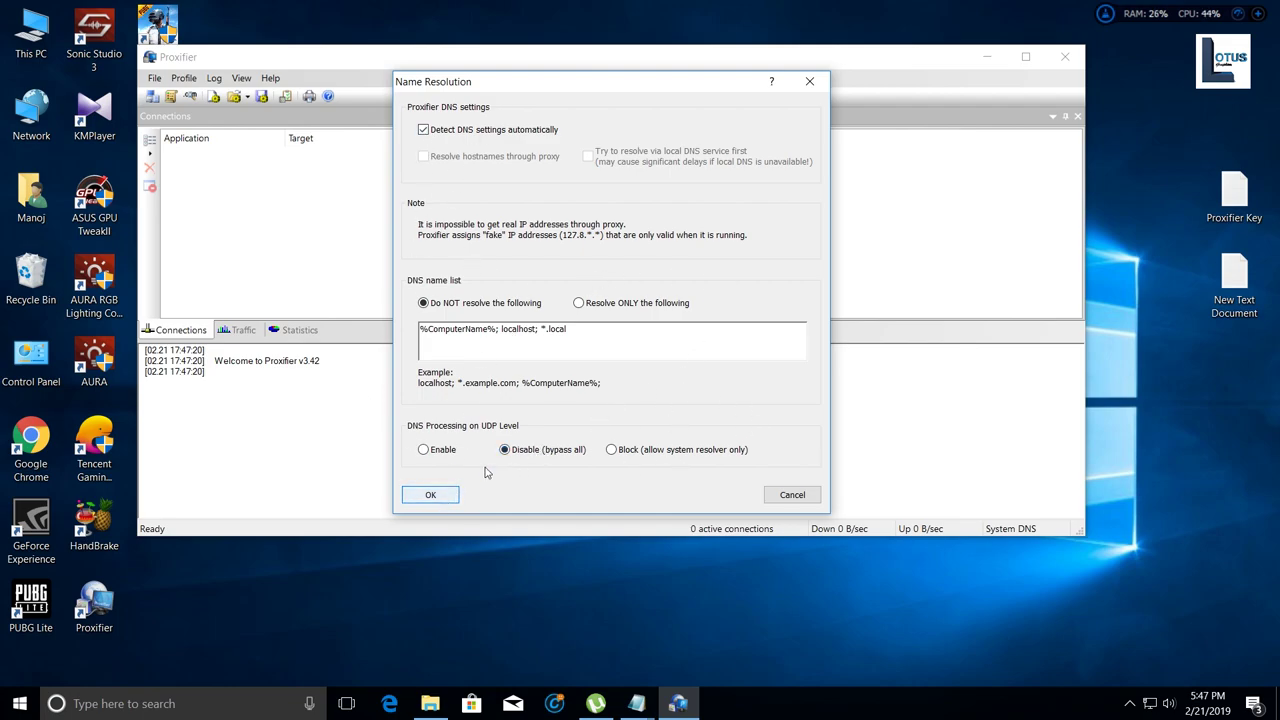
pyautogui.click(448, 495)
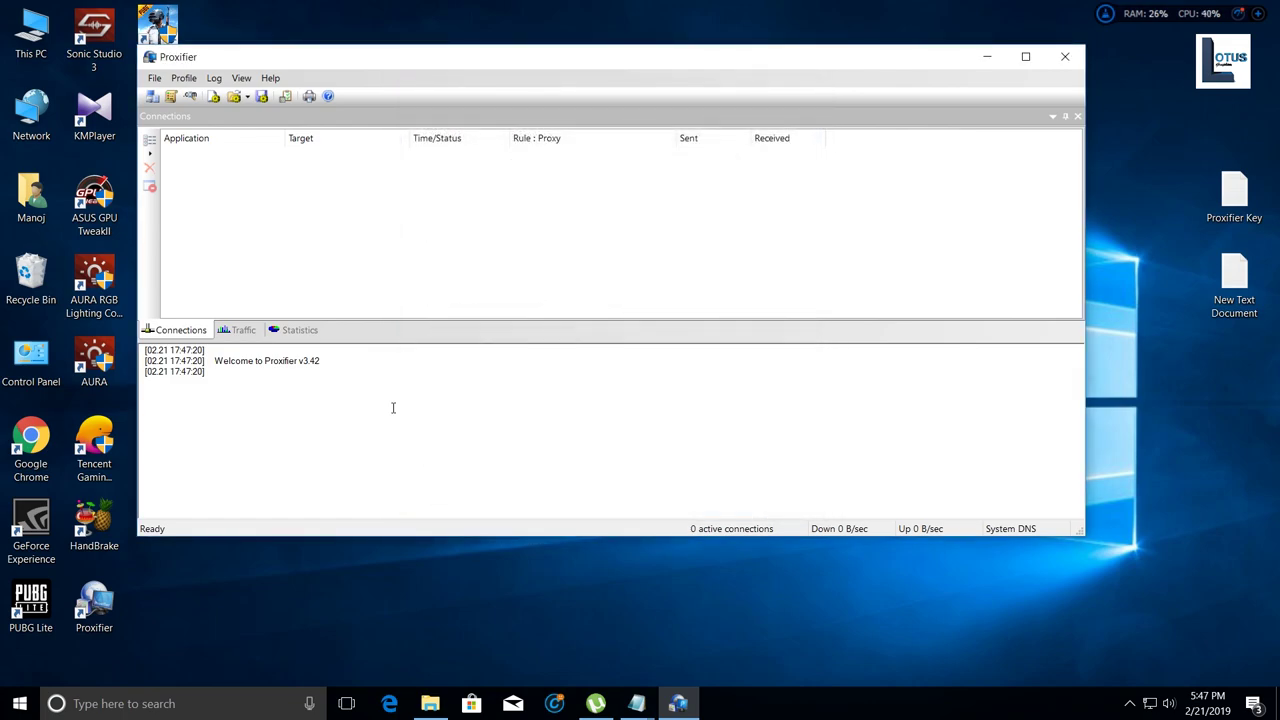
pyautogui.click(1065, 56)
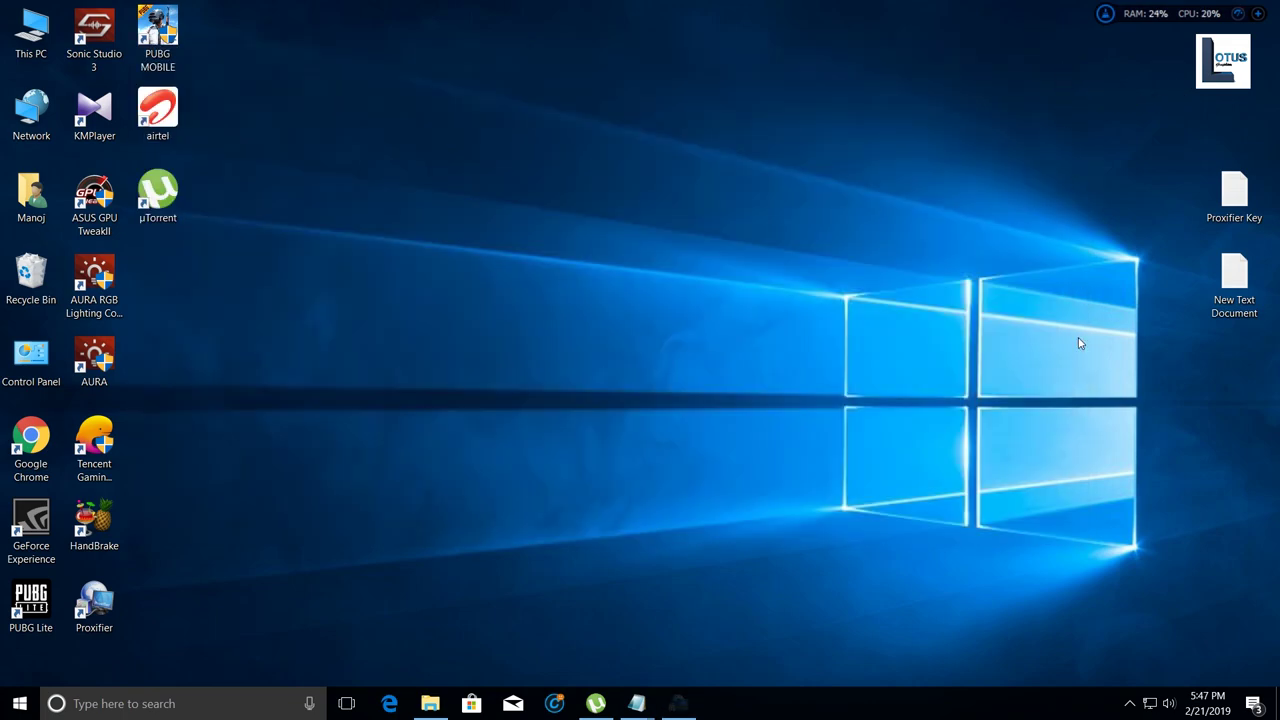
# Quit Proxifier from the tray and refresh the desktop twice
pyautogui.click(1130, 704)
pyautogui.rightClick(1147, 672)
pyautogui.click(1171, 668)
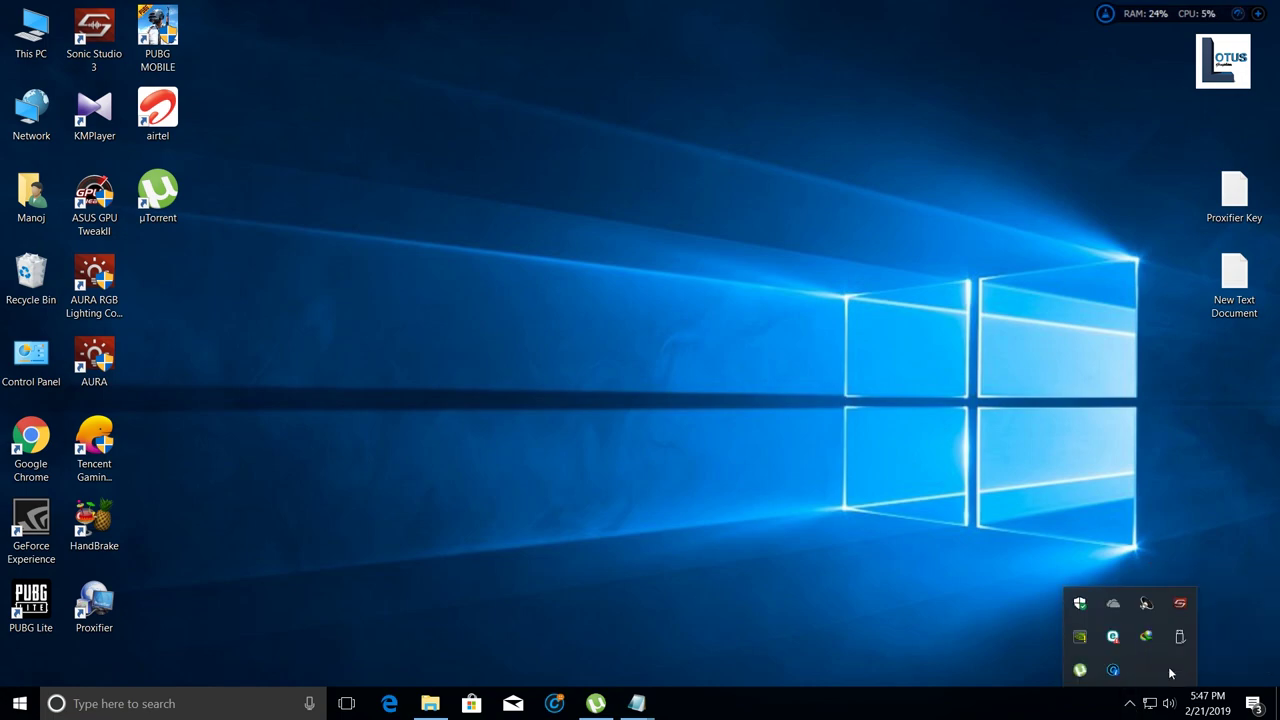
pyautogui.rightClick(820, 398)
pyautogui.rightClick(712, 372)
pyautogui.click(757, 424)
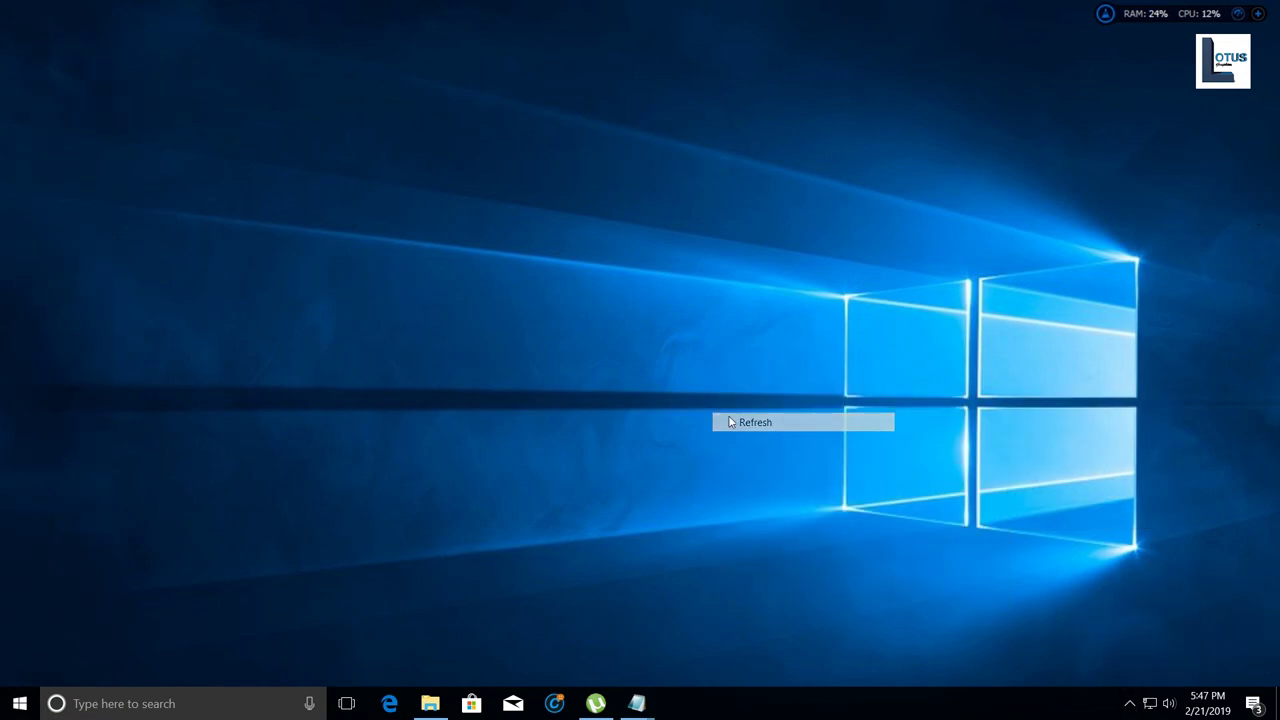
pyautogui.rightClick(616, 394)
pyautogui.rightClick(600, 408)
pyautogui.click(625, 458)
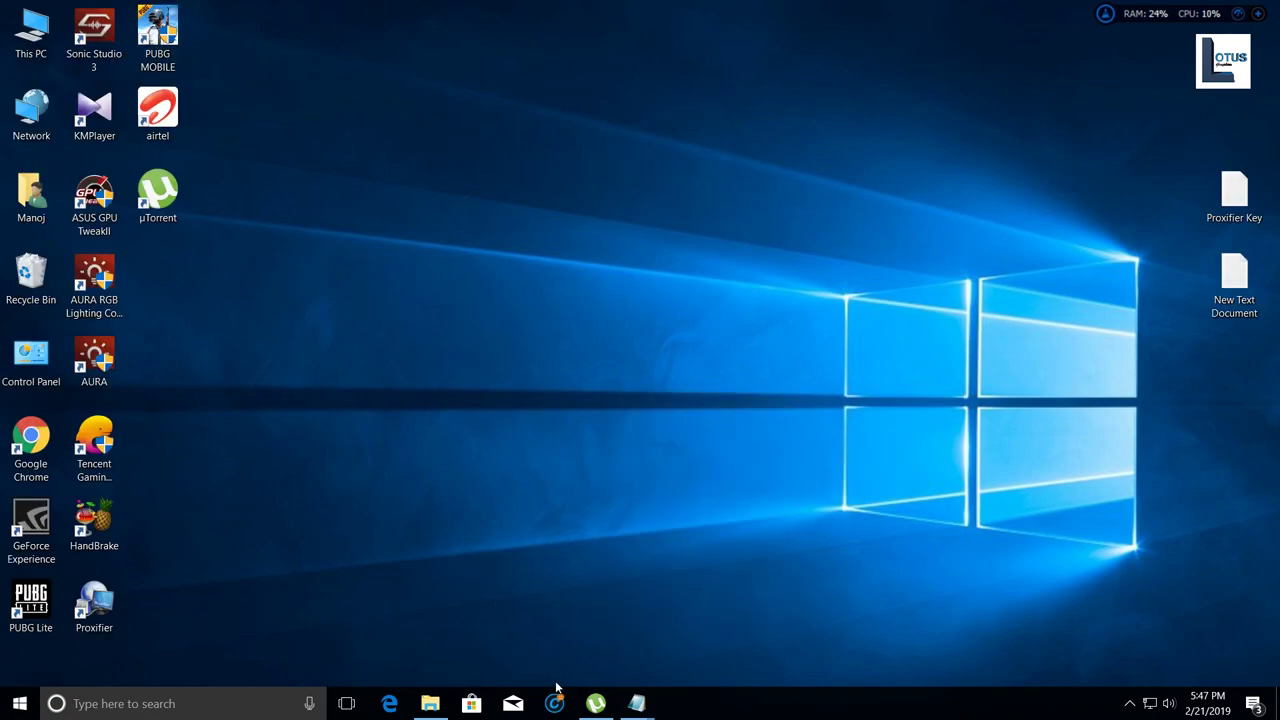
# Reopen Proxifier, reconfirm the proxy server list, minimize it, and launch PUBG Lite
pyautogui.click(97, 607)
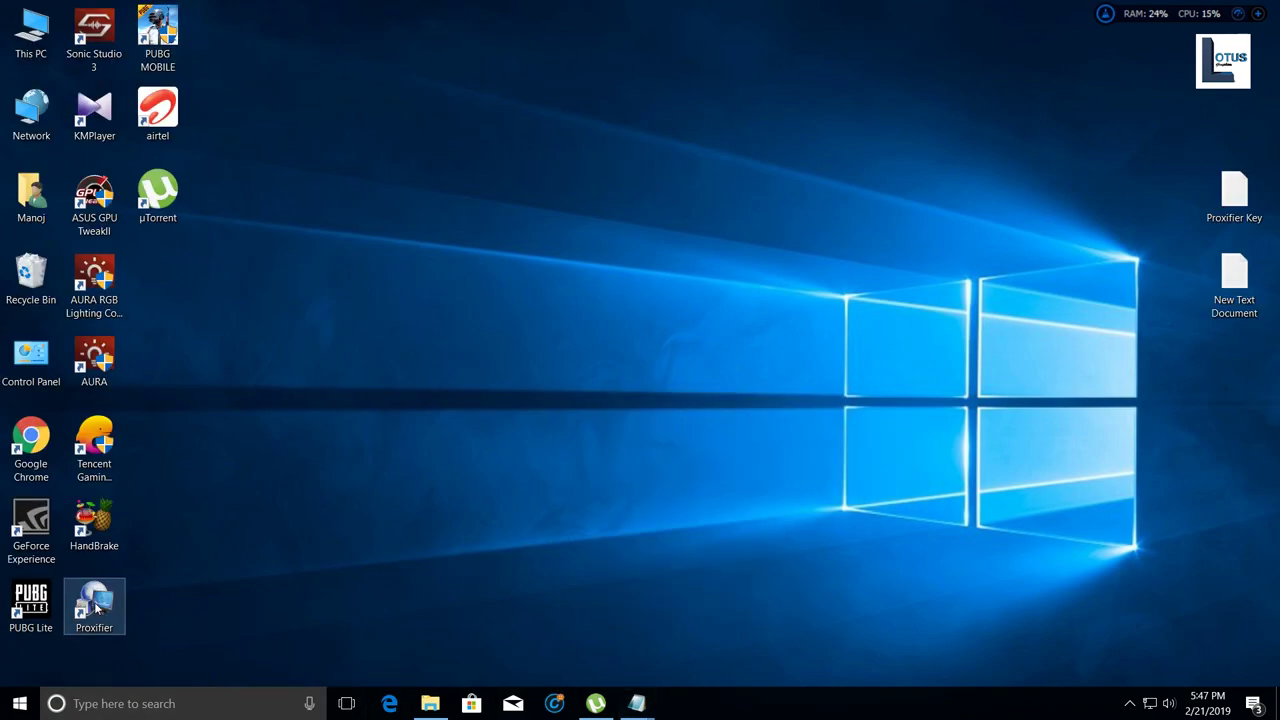
pyautogui.click(1129, 703)
pyautogui.rightClick(1146, 669)
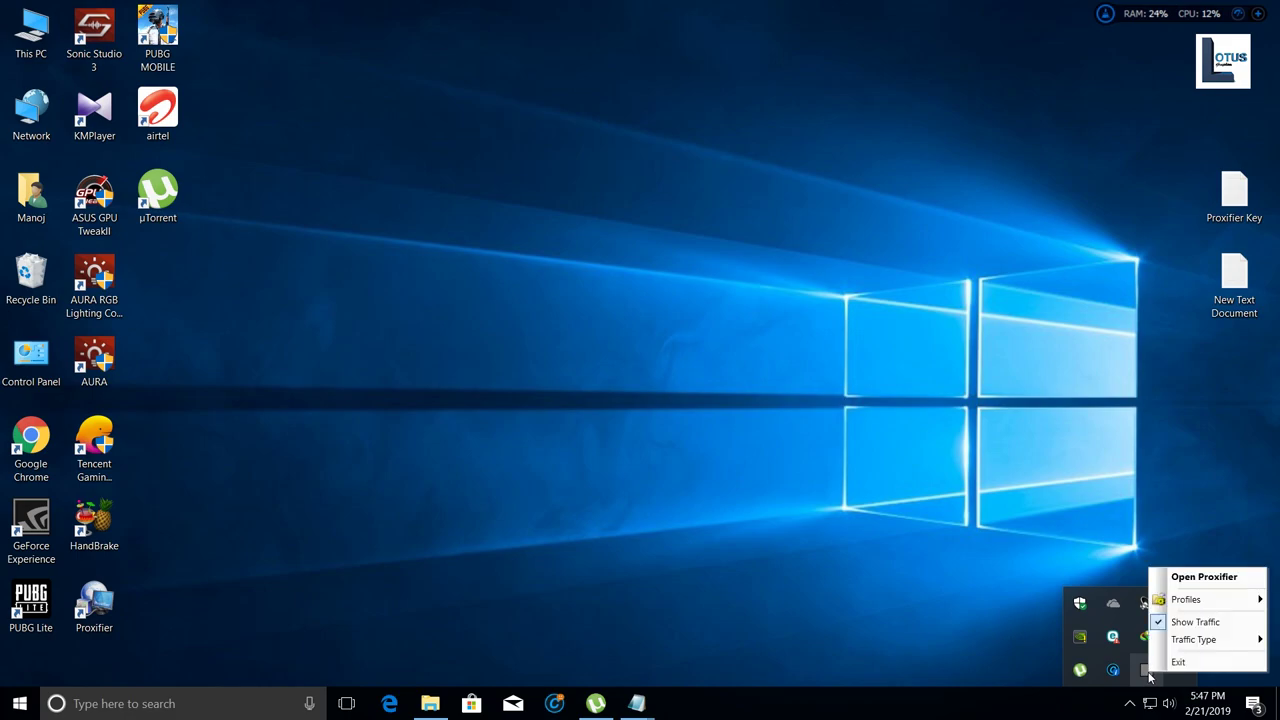
pyautogui.click(1203, 577)
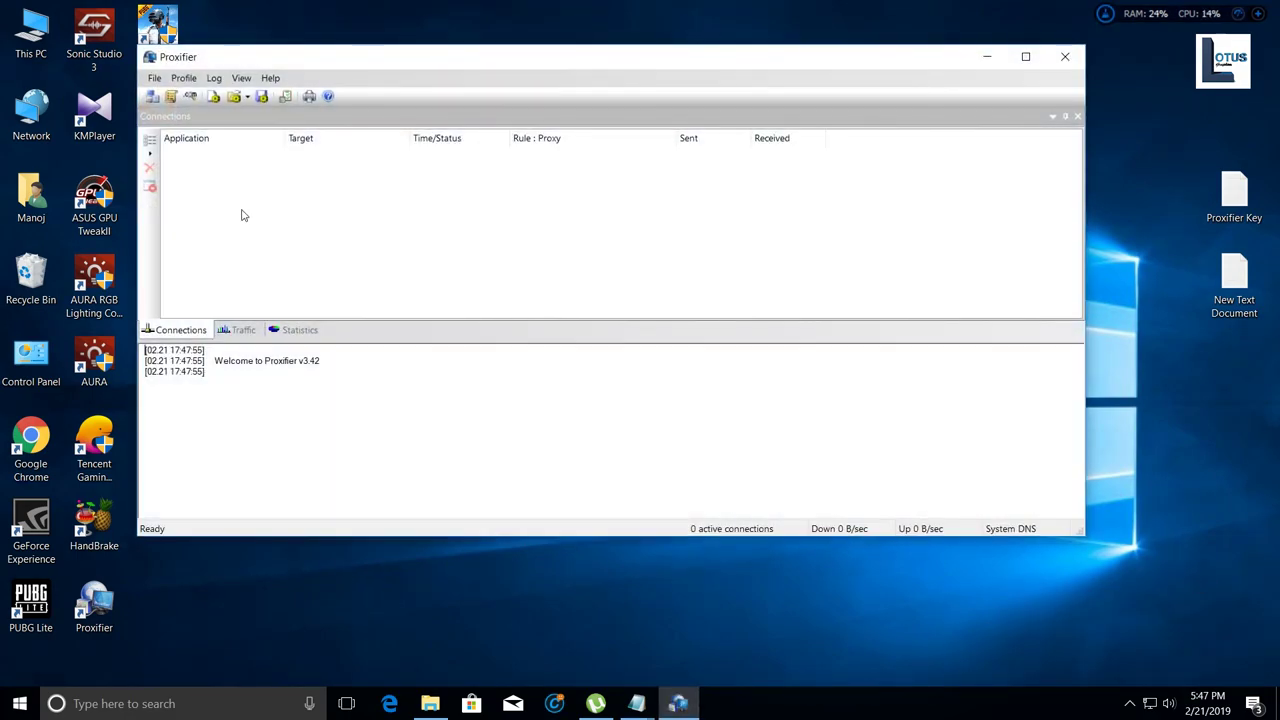
pyautogui.click(184, 78)
pyautogui.click(206, 96)
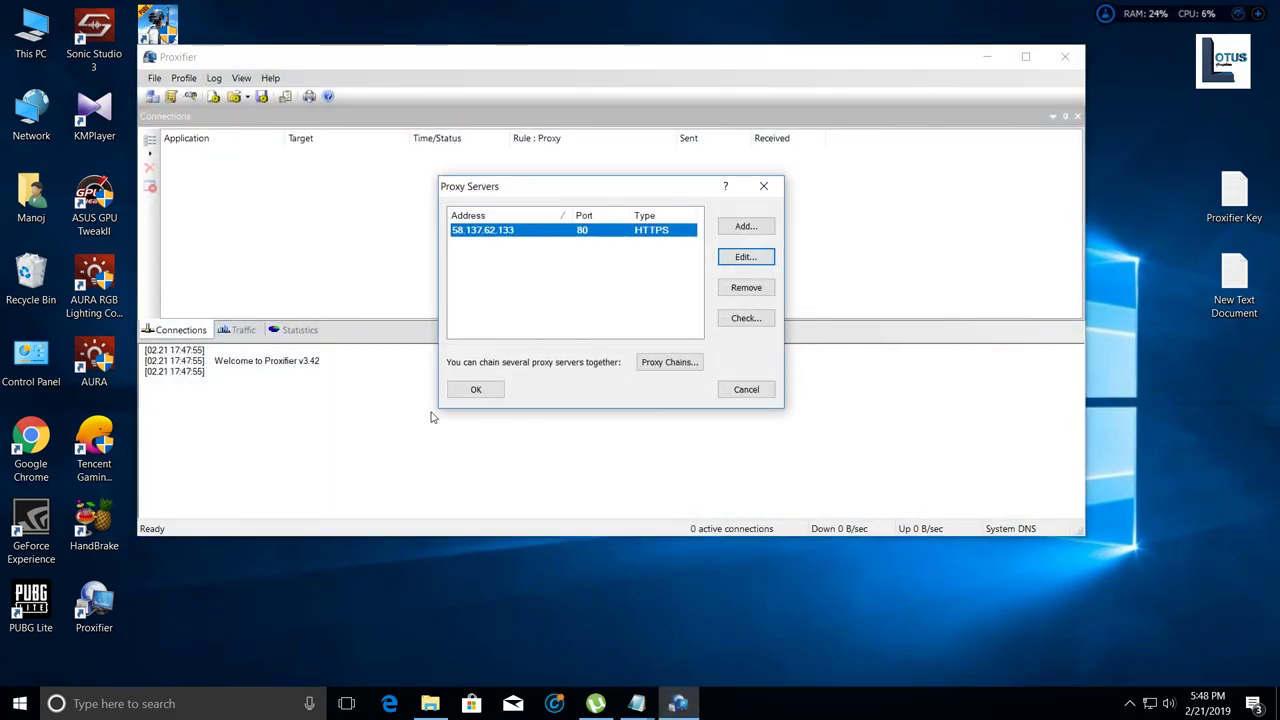
pyautogui.click(483, 389)
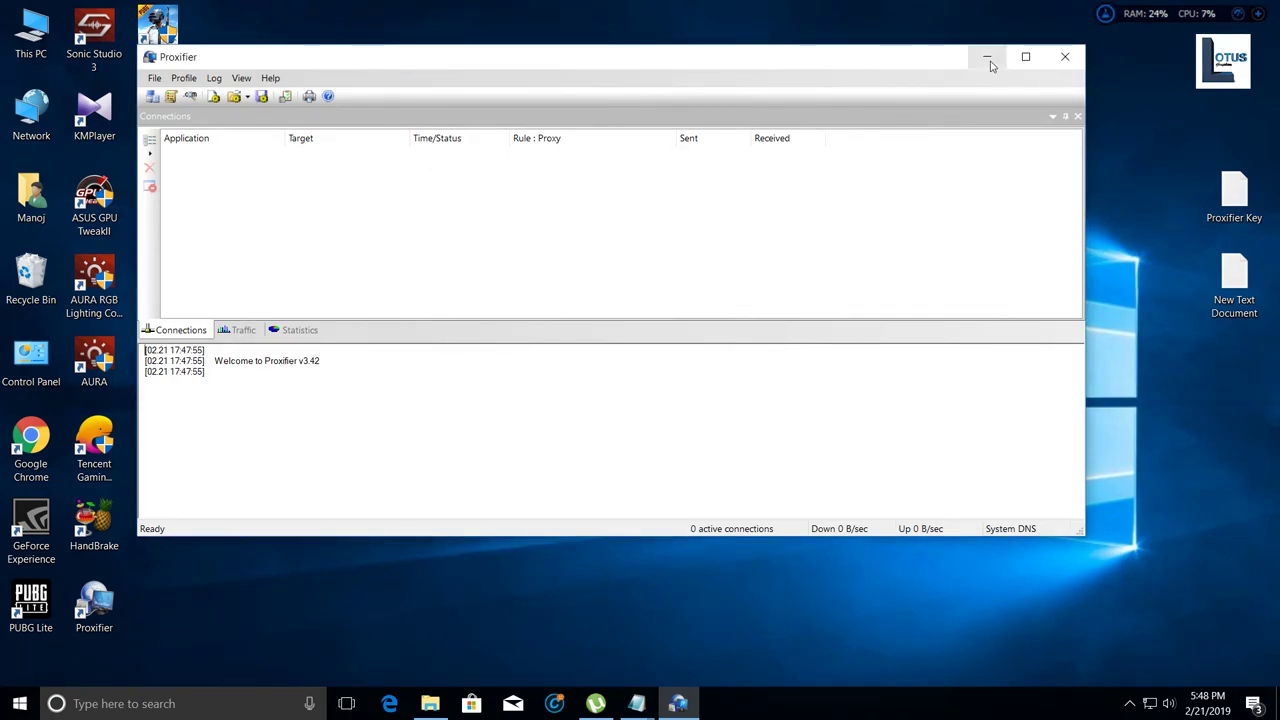
pyautogui.click(987, 56)
pyautogui.doubleClick(40, 600)
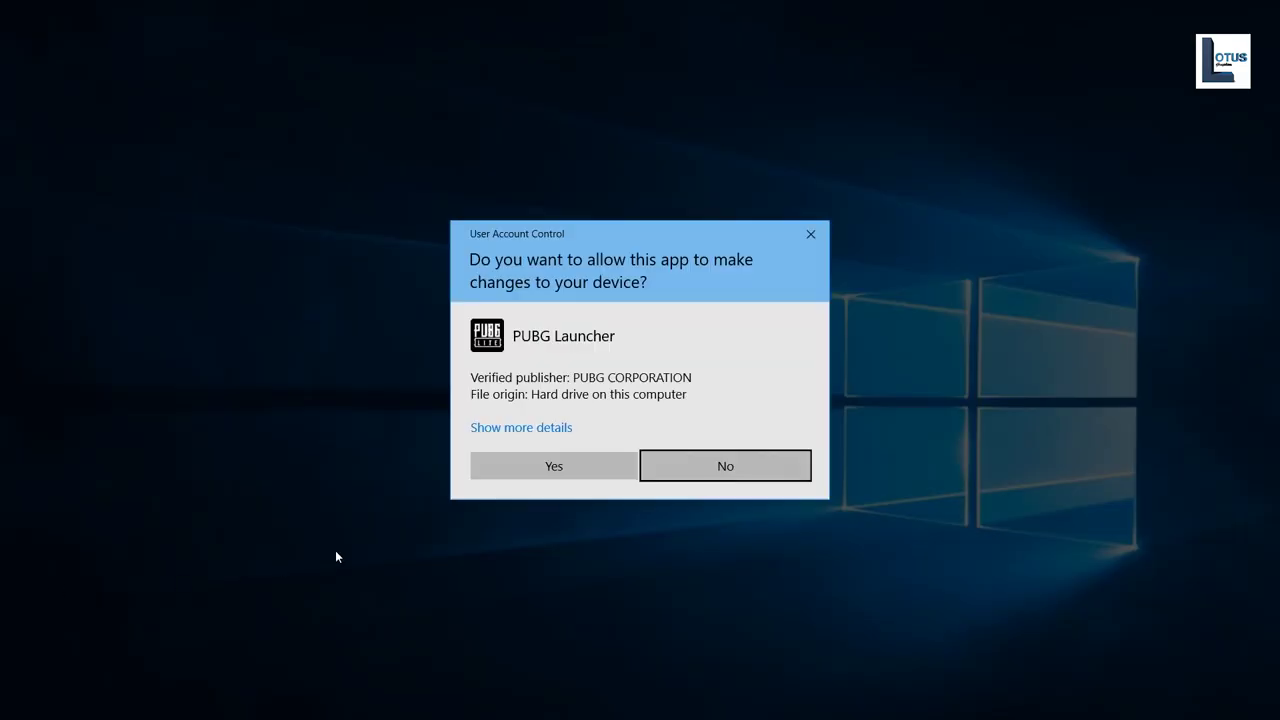
# Approve the UAC prompt and log in to the launcher with the saved account's password
pyautogui.click(590, 472)
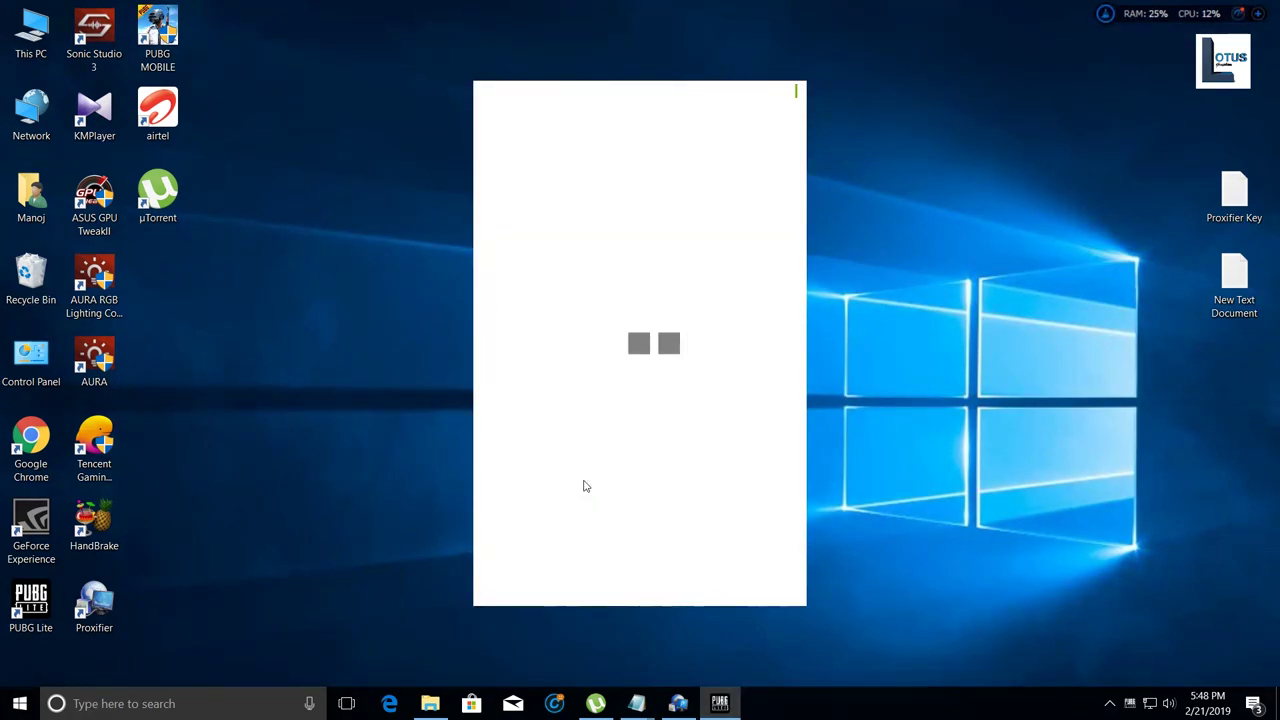
pyautogui.click(536, 310)
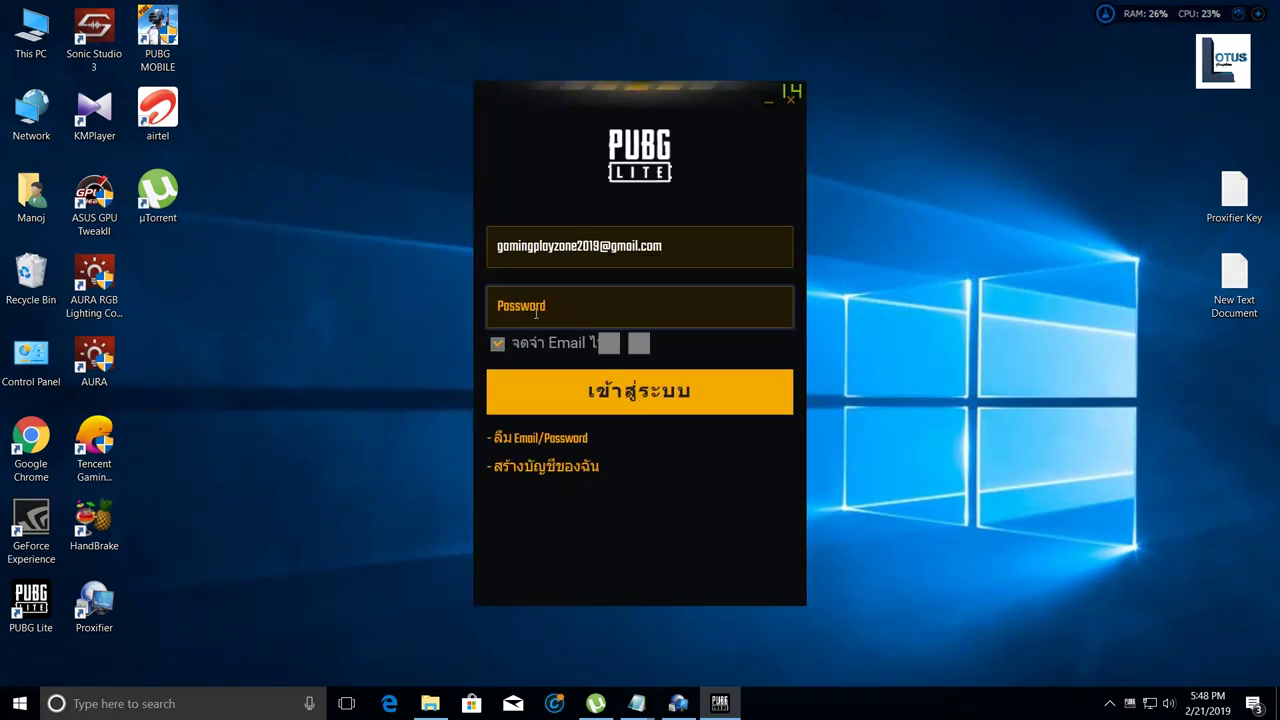
pyautogui.write('•••••')
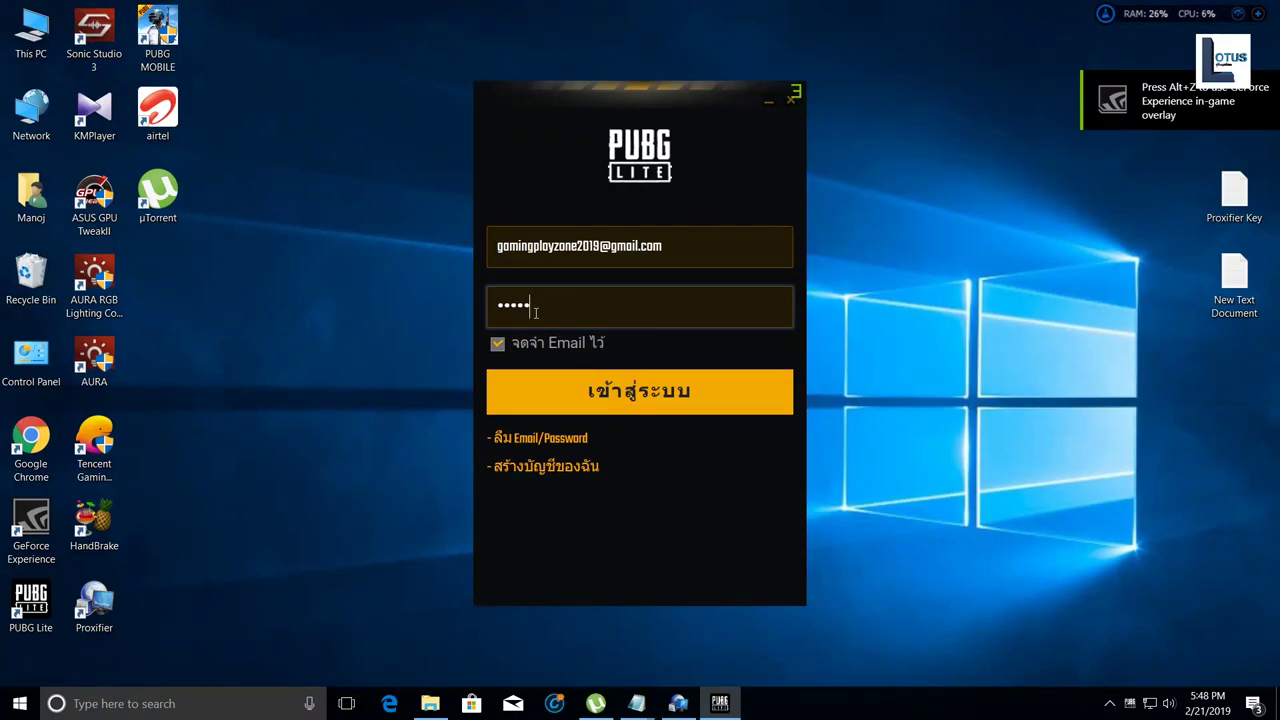
pyautogui.write('•••••')
pyautogui.press('Return')
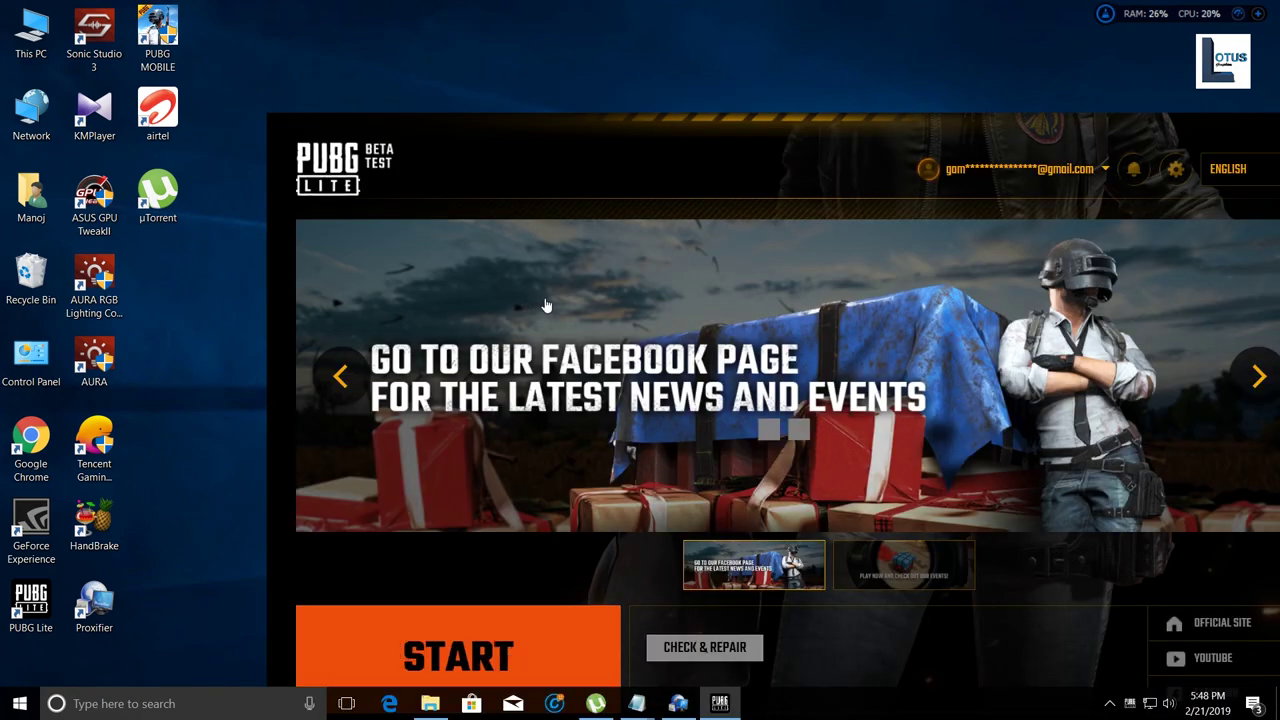
# Move the launcher window to the top-left and START PUBG Lite
pyautogui.moveTo(677, 114); pyautogui.dragTo(529, 38)
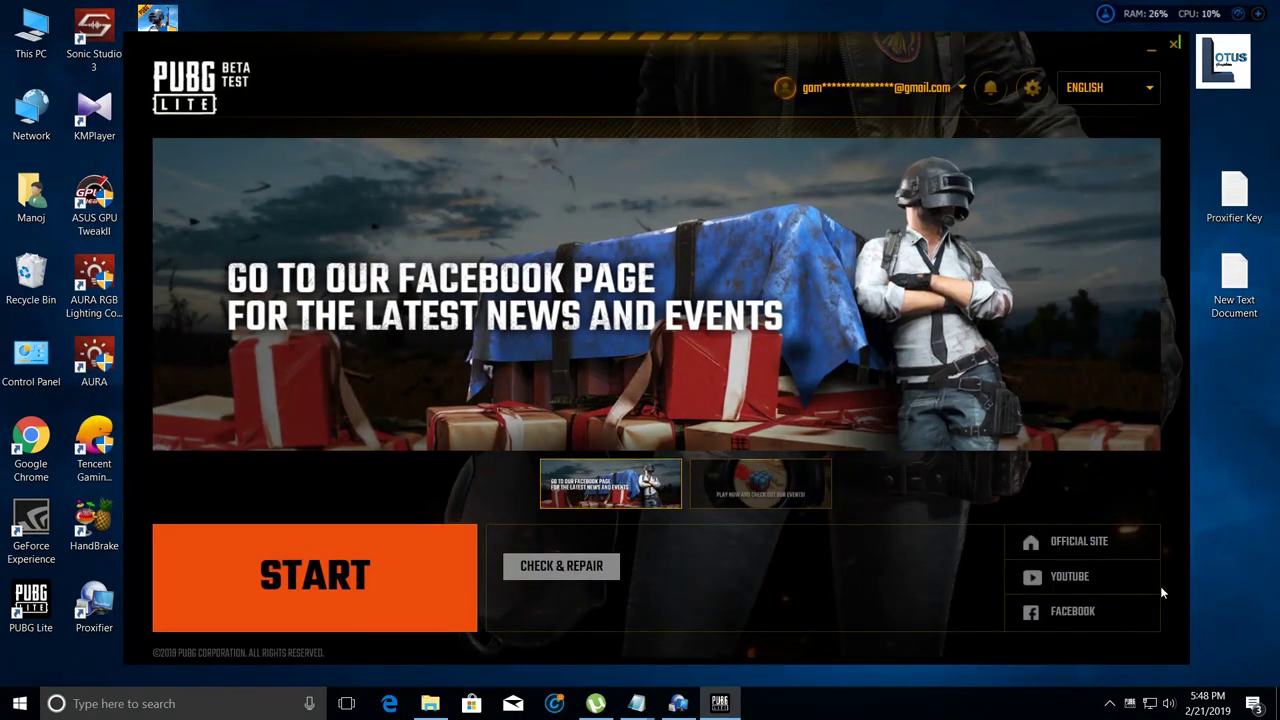
pyautogui.click(345, 570)
pyautogui.click(1118, 706)
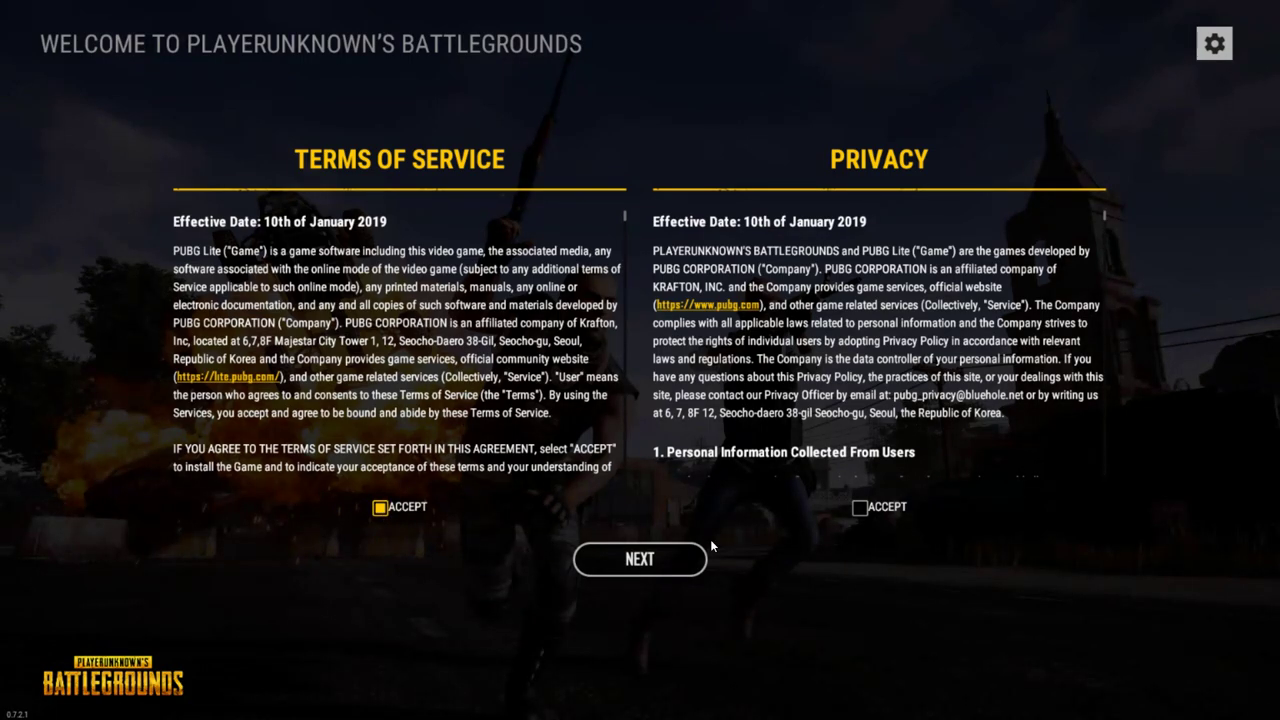
# Accept the terms, then submit nickname PLAYZONE and, when refused, PLAYZONE GAMING
pyautogui.click(640, 559)
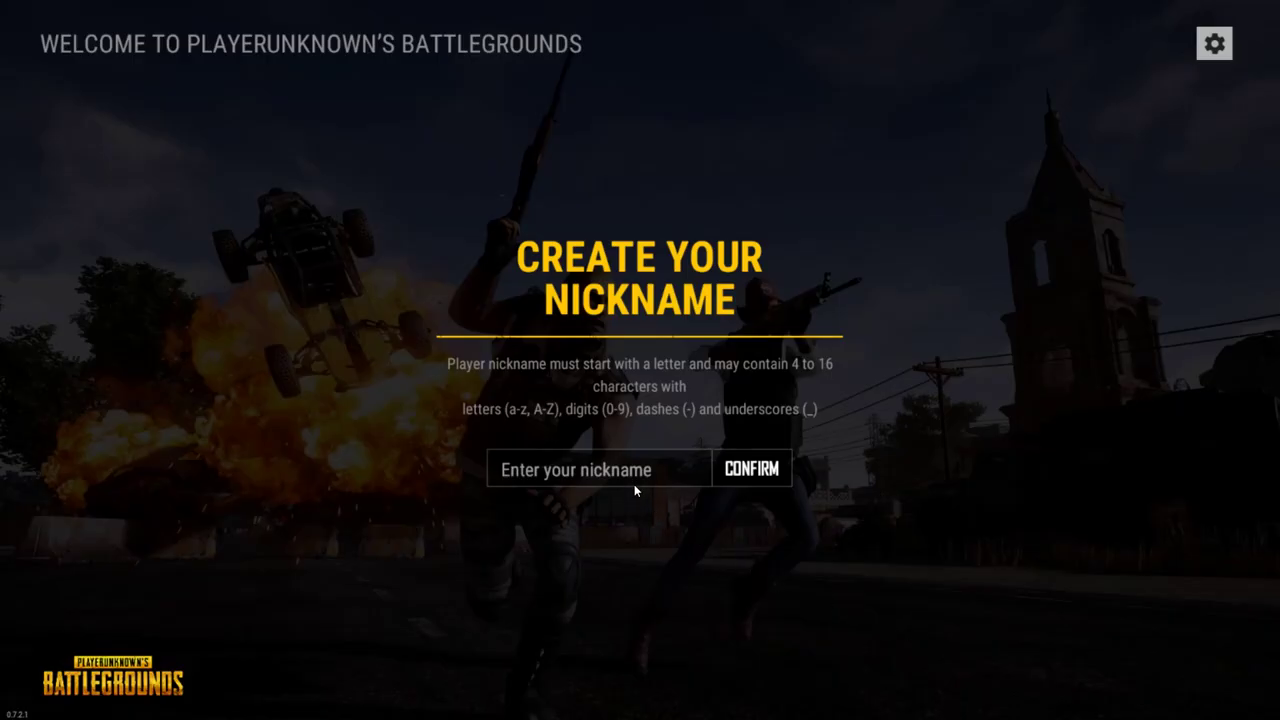
pyautogui.click(635, 479)
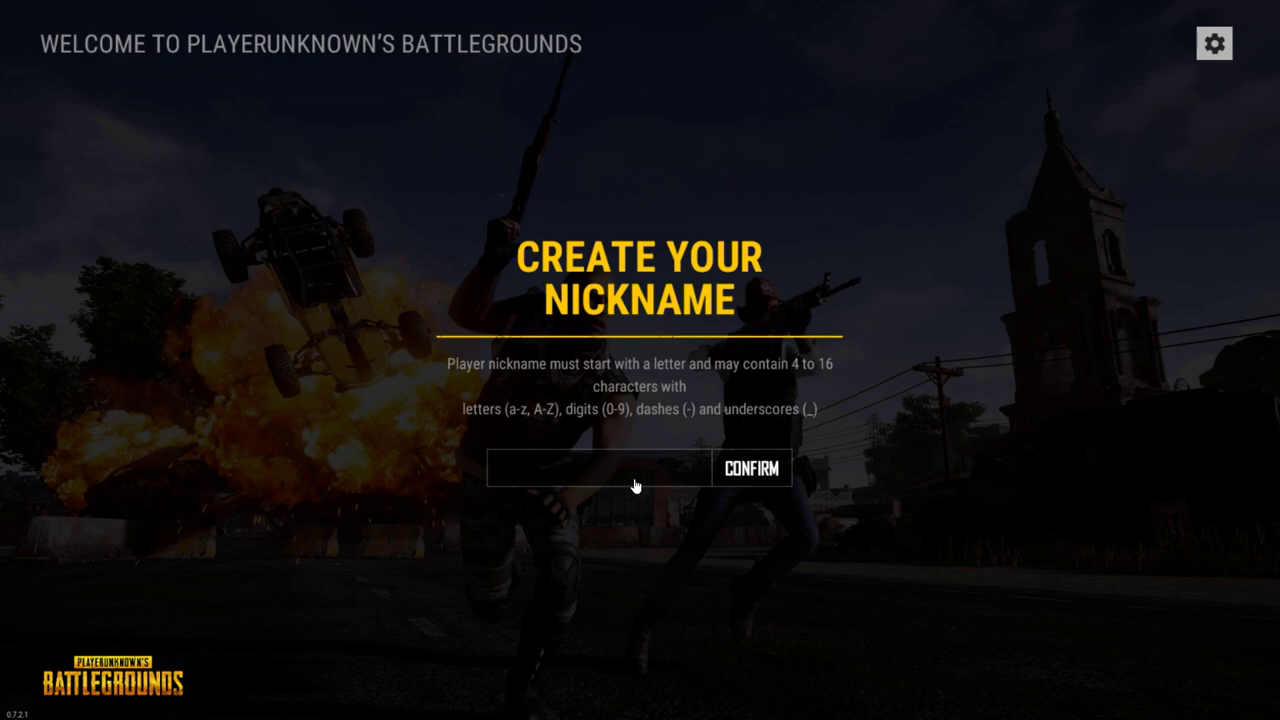
pyautogui.write('PLAYZONE')
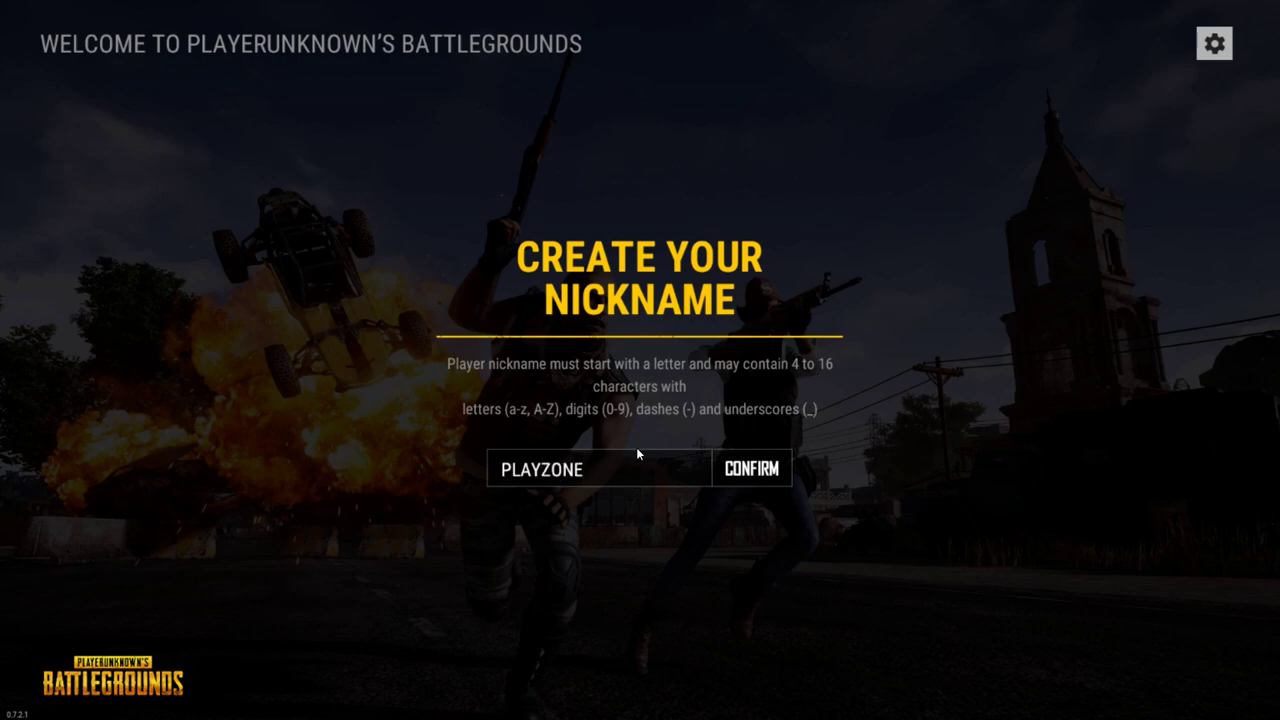
pyautogui.click(737, 468)
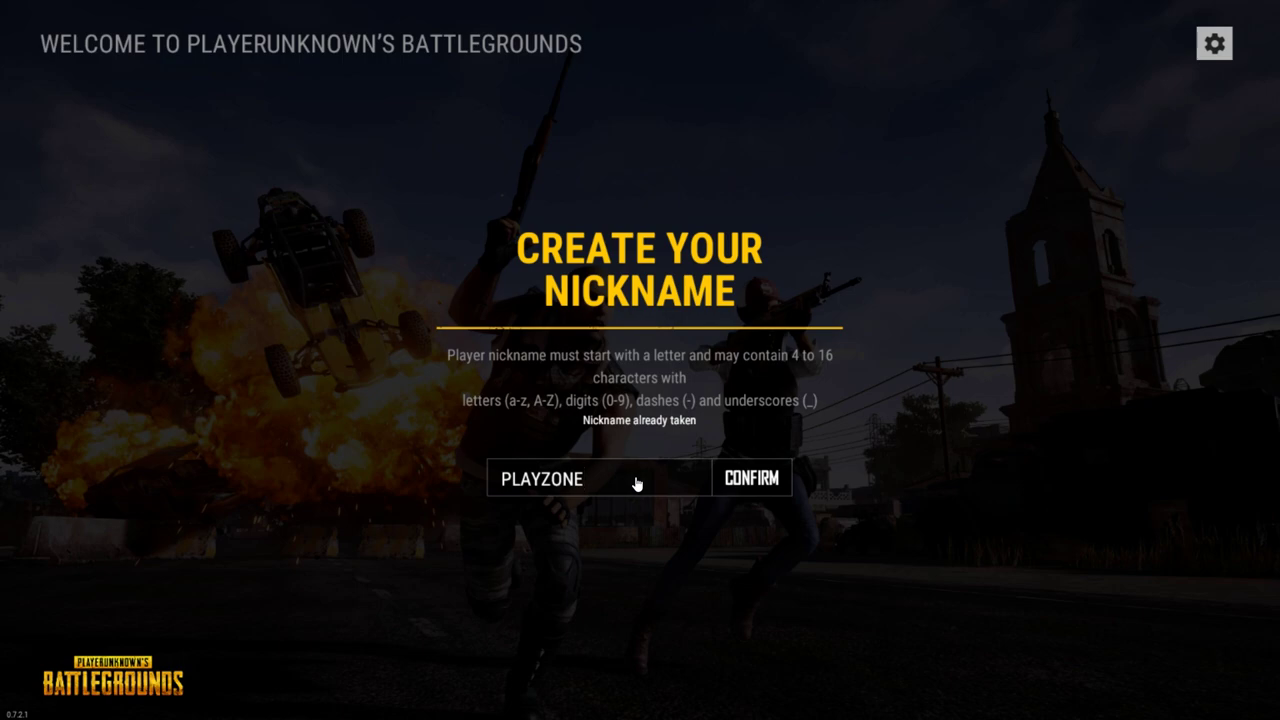
pyautogui.write('GAMING')
pyautogui.click(744, 480)
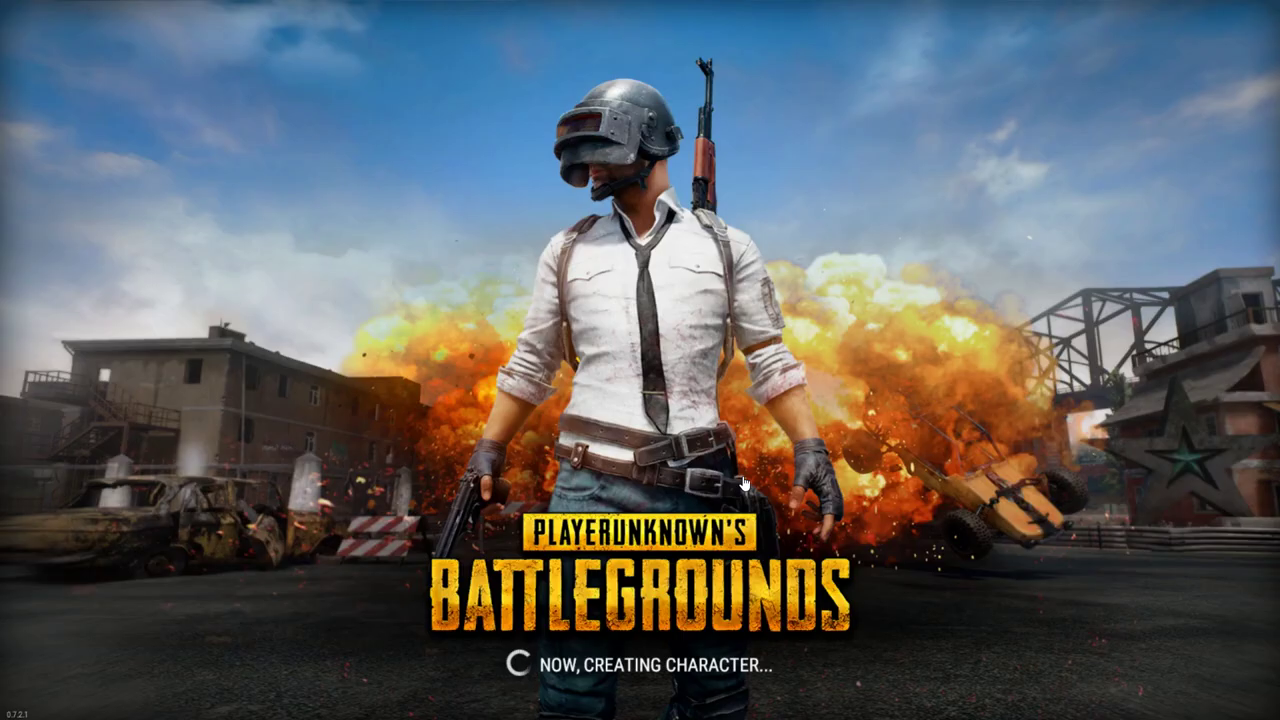